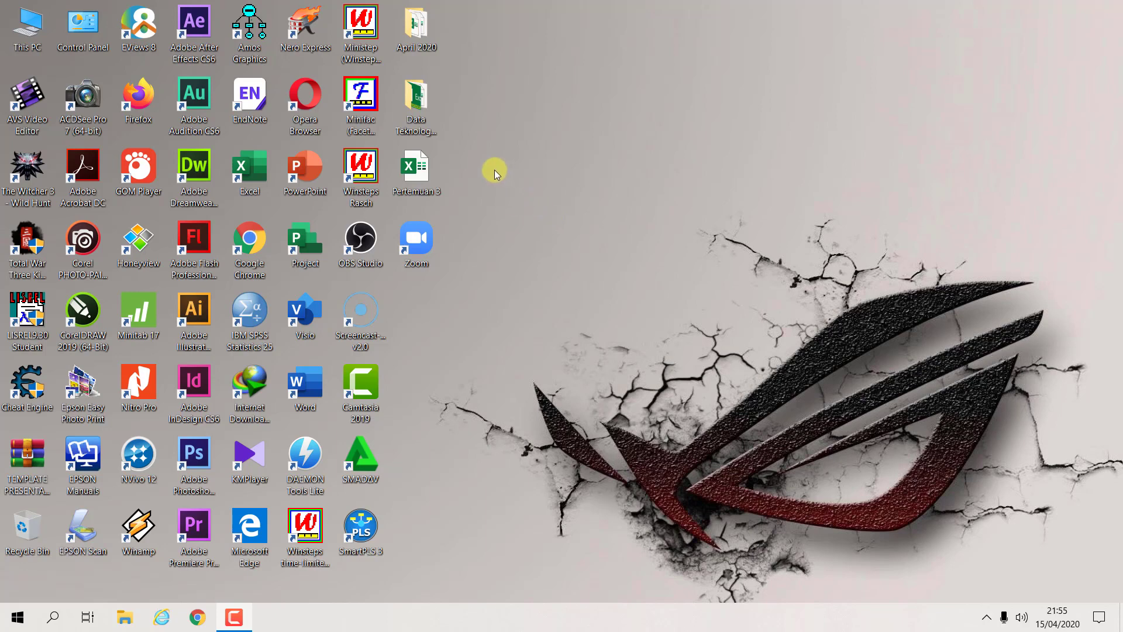
Open the Pertemuan 3 workbook from the desktop
{"action": "double_click", "coordinate": [427, 176]}
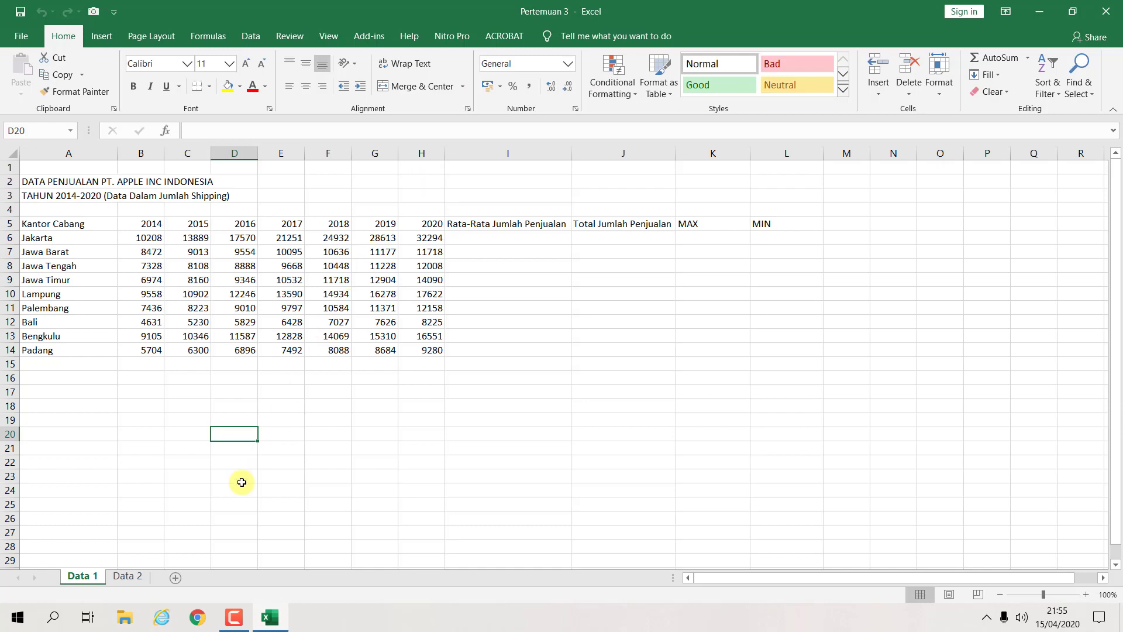
Switch to the Data 2 sheet and zoom out to 120%
{"action": "left_click", "coordinate": [128, 576]}
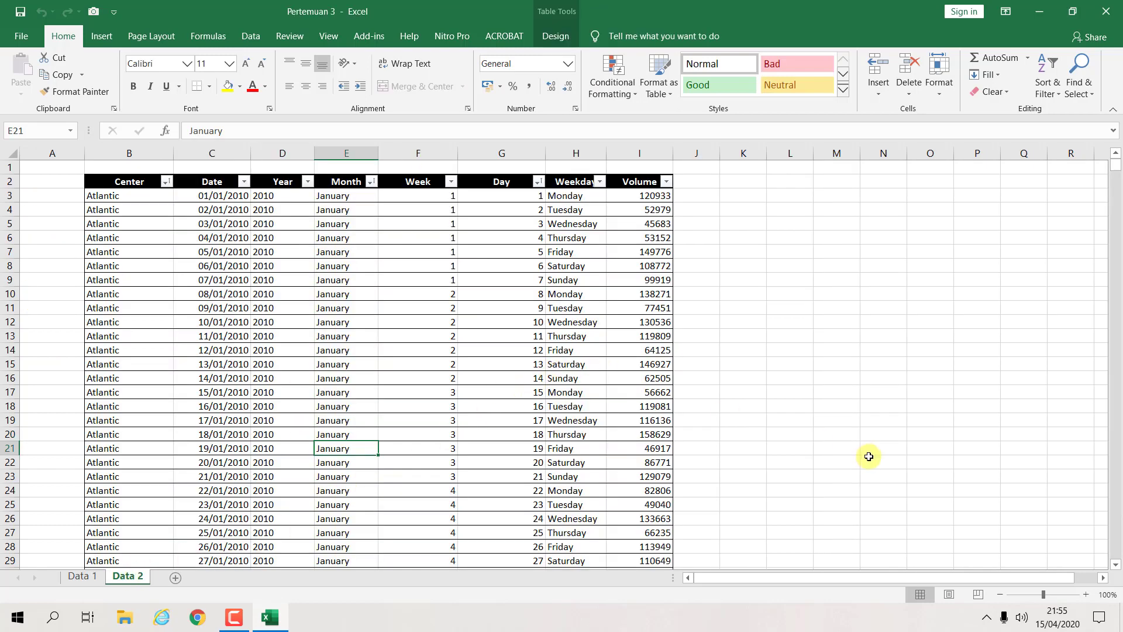
{"action": "scroll", "coordinate": [988, 509], "scroll_direction": "up", "scroll_amount": 2, "text": "ctrl"}
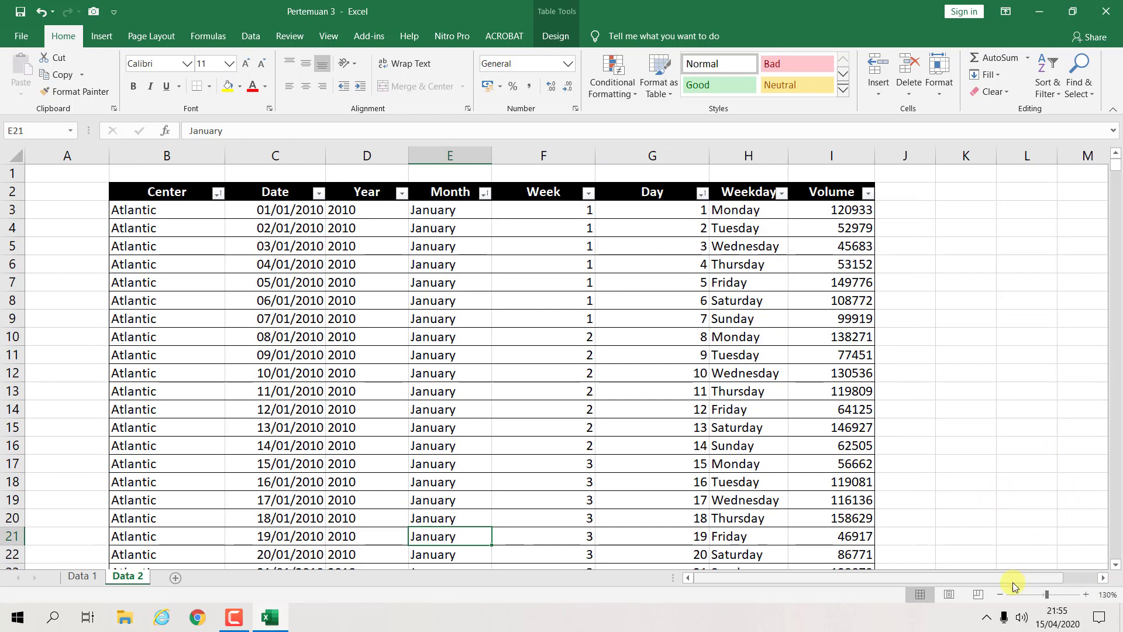
{"action": "left_click", "coordinate": [999, 594]}
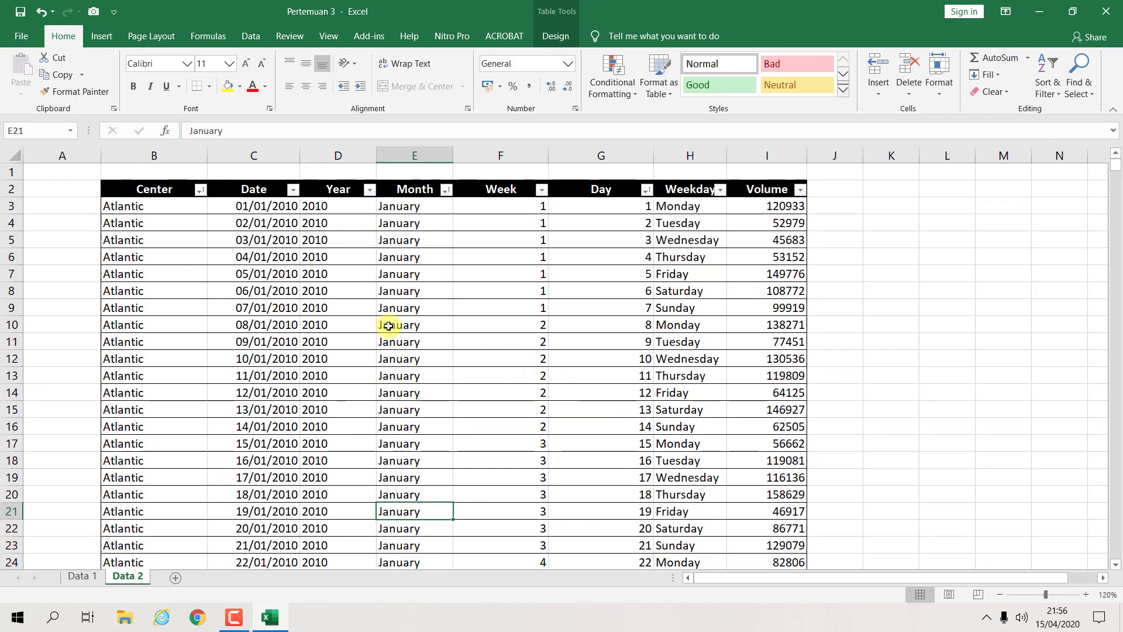
Select the daily volume table with its header row, then clear the selection
{"action": "mouse_move", "coordinate": [132, 210]}
{"action": "left_mouse_down"}
{"action": "mouse_move", "coordinate": [759, 609]}
{"action": "mouse_move", "coordinate": [719, 451]}
{"action": "left_mouse_up"}
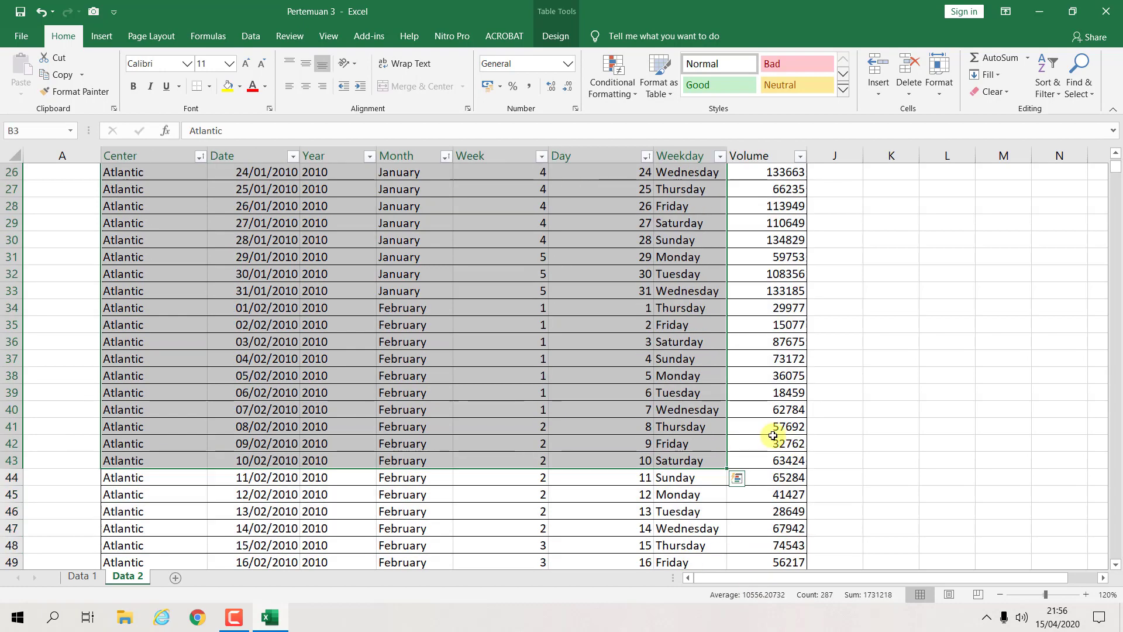
{"action": "scroll", "coordinate": [760, 444], "scroll_direction": "up", "scroll_amount": 9}
{"action": "left_click", "coordinate": [618, 349]}
{"action": "mouse_move", "coordinate": [125, 188]}
{"action": "left_mouse_down"}
{"action": "mouse_move", "coordinate": [784, 502]}
{"action": "mouse_move", "coordinate": [786, 547]}
{"action": "left_mouse_up"}
{"action": "scroll", "coordinate": [808, 414], "scroll_direction": "up", "scroll_amount": 5}
{"action": "scroll", "coordinate": [812, 413], "scroll_direction": "up", "scroll_amount": 11}
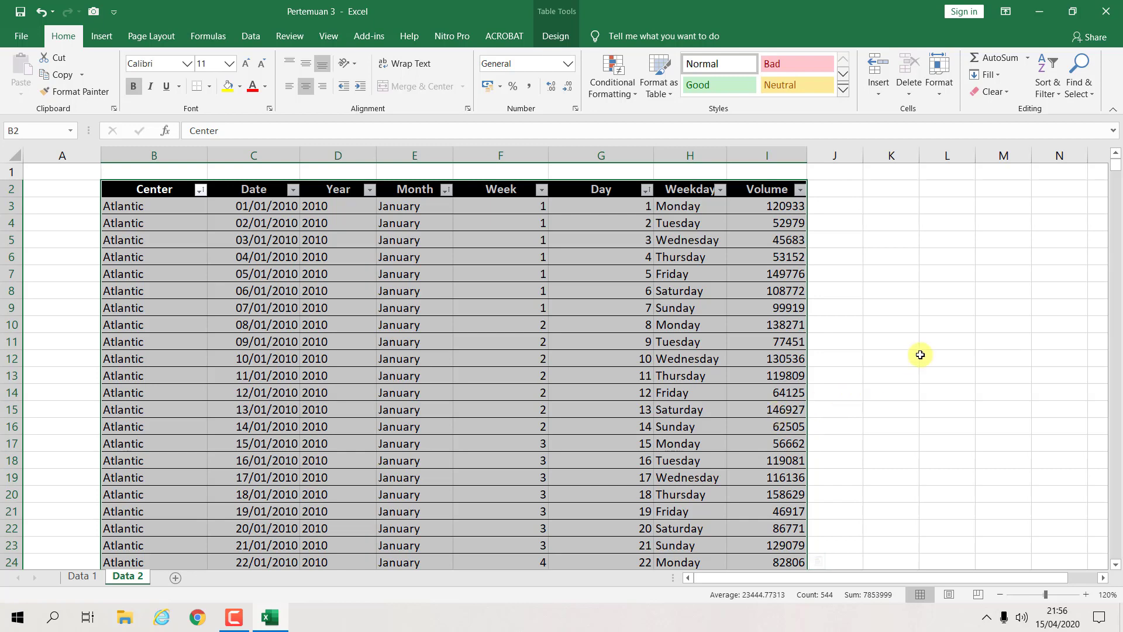
{"action": "left_click", "coordinate": [1005, 275]}
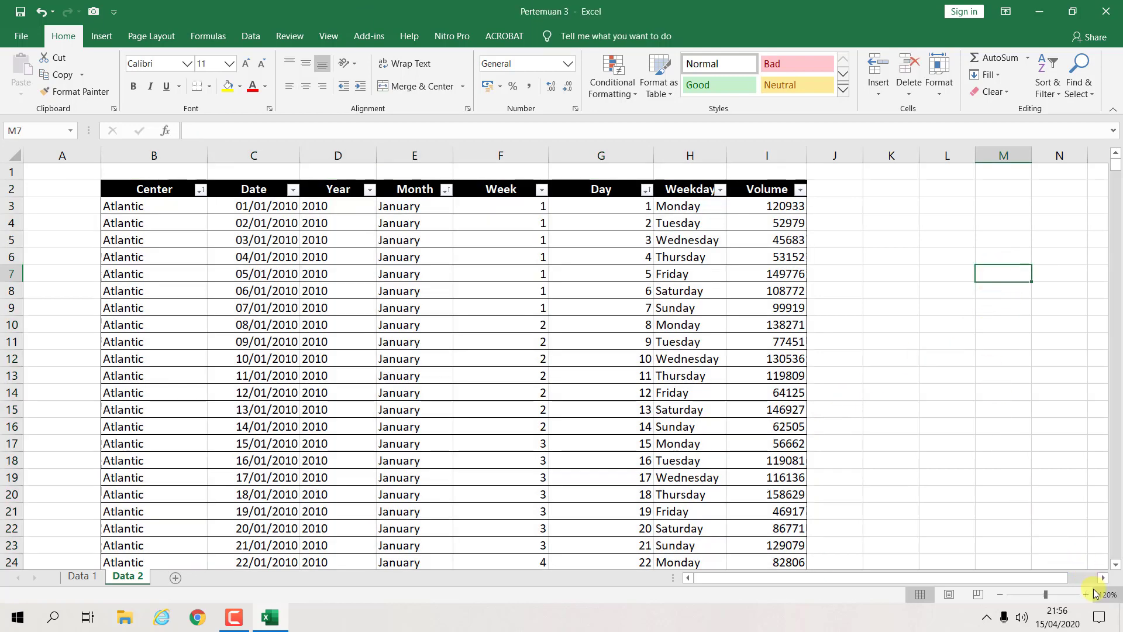
Zoom back to 130% and scroll down to the Southwest rows past row 6000
{"action": "left_click", "coordinate": [1085, 594]}
{"action": "left_click_drag", "start_coordinate": [894, 577], "coordinate": [864, 582]}
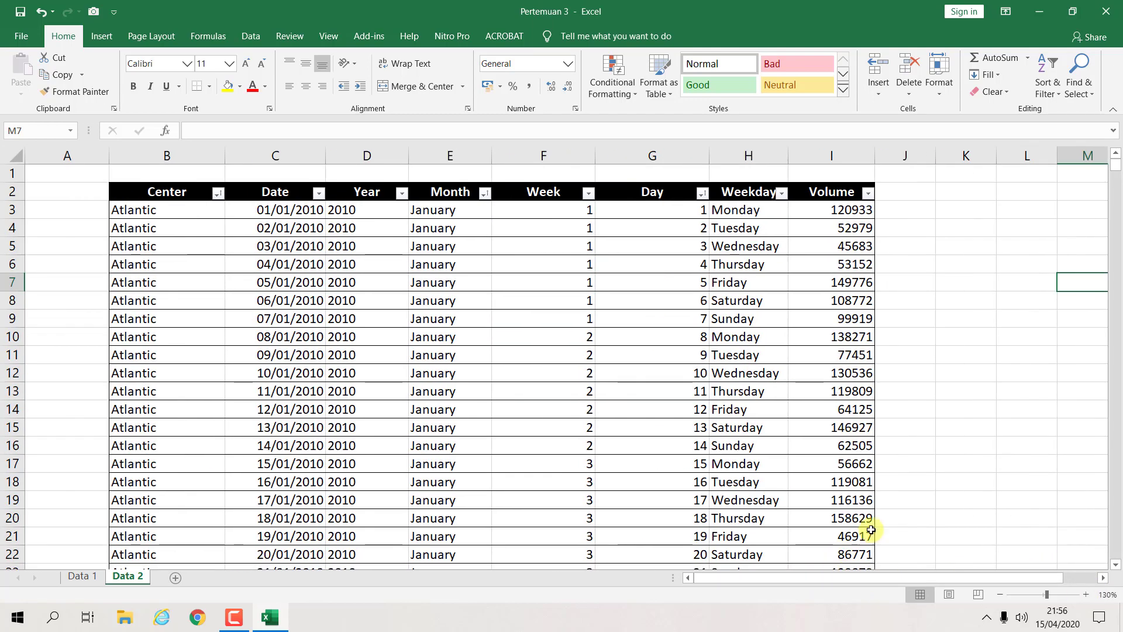
{"action": "left_click_drag", "start_coordinate": [1117, 164], "coordinate": [1091, 558]}
{"action": "scroll", "coordinate": [733, 454], "scroll_direction": "down", "scroll_amount": 1}
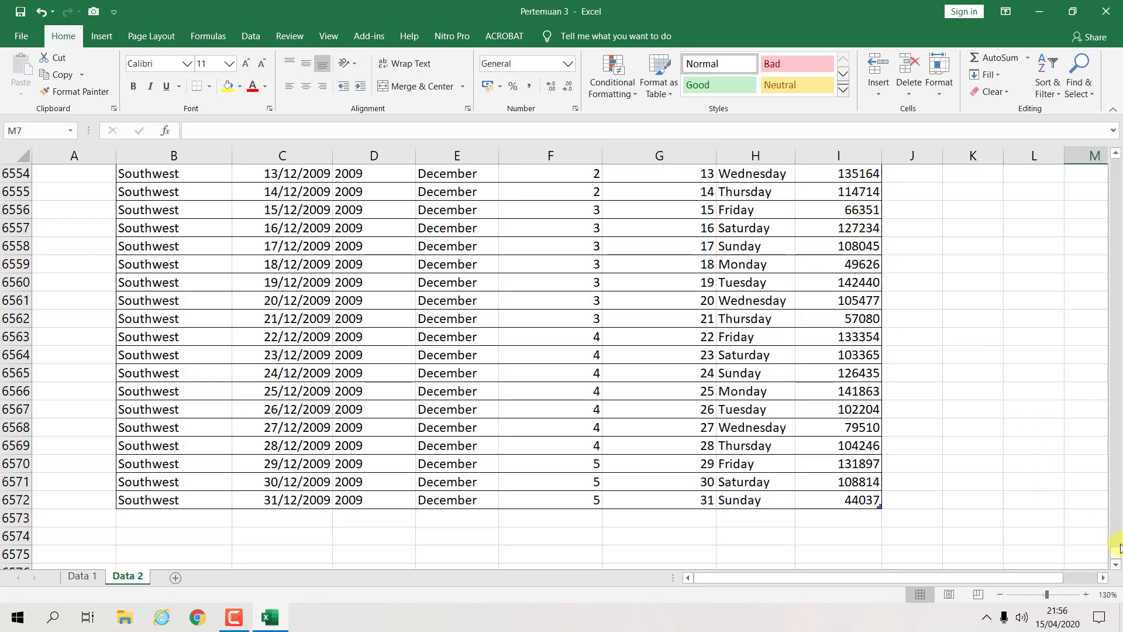
{"action": "left_click_drag", "start_coordinate": [1117, 547], "coordinate": [1117, 255]}
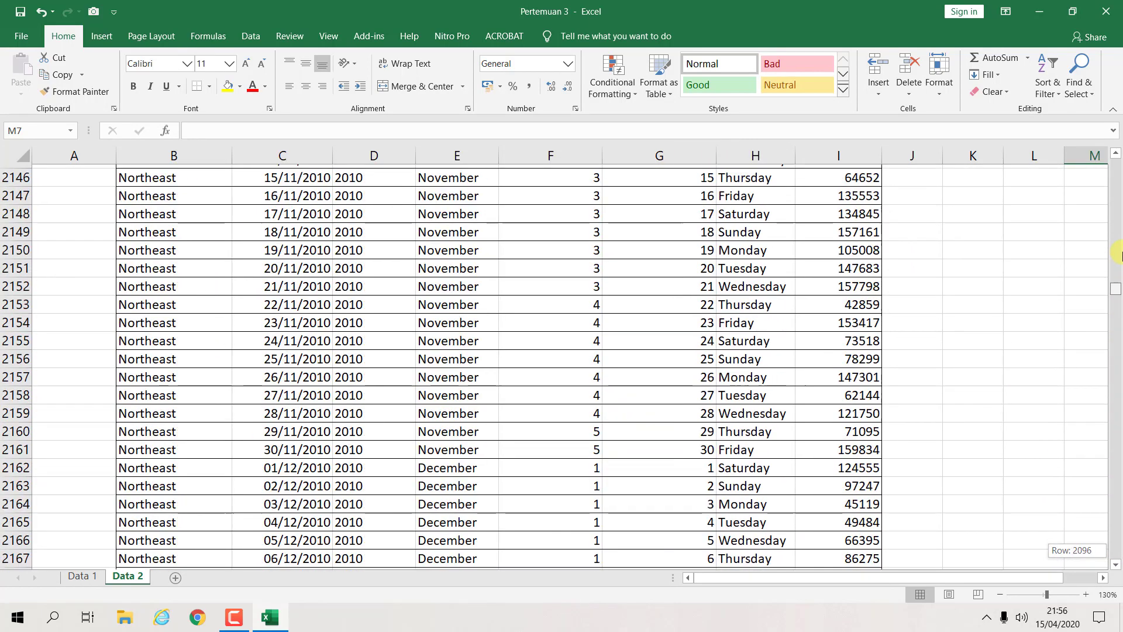
{"action": "left_click_drag", "start_coordinate": [1117, 255], "coordinate": [1116, 153]}
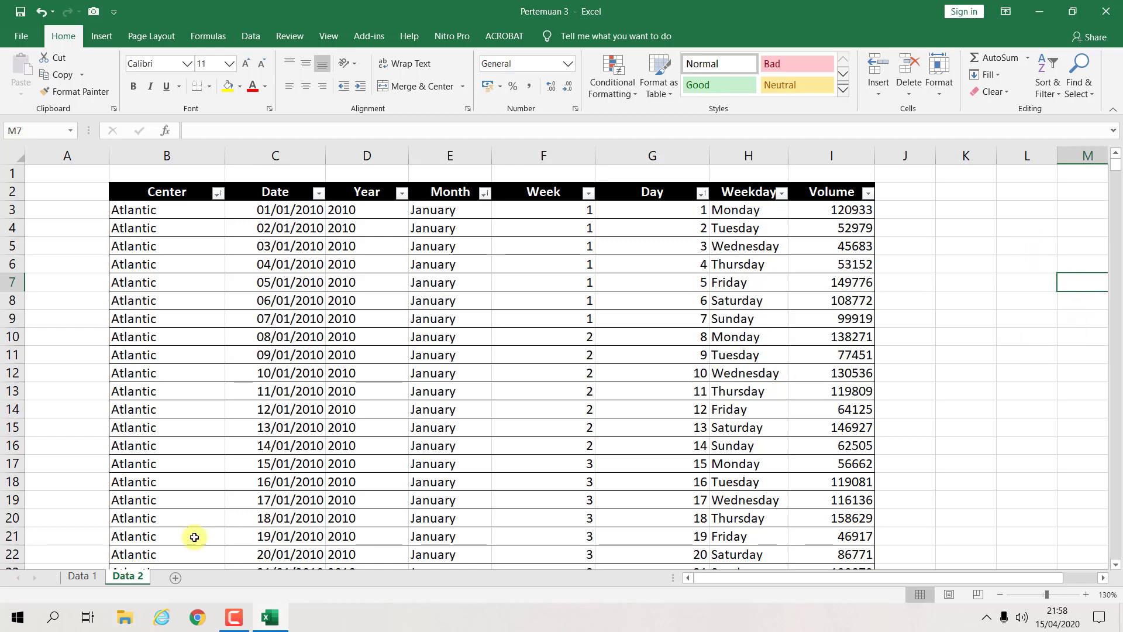
Return to the Data 1 sheet and zoom in to 130%
{"action": "left_click", "coordinate": [80, 576]}
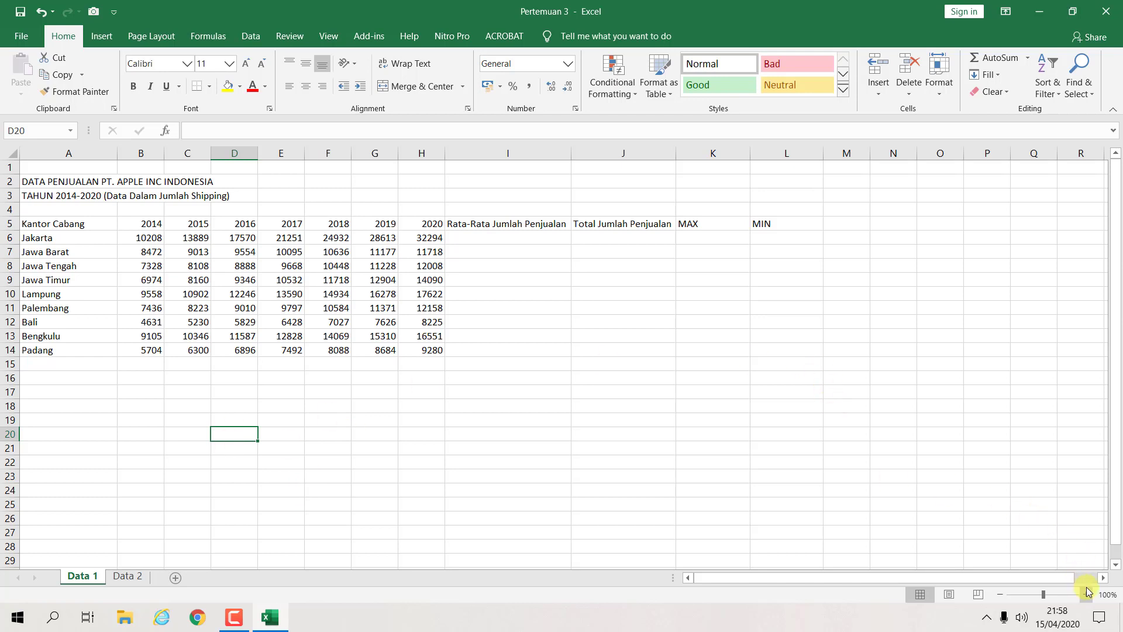
{"action": "left_click", "coordinate": [1087, 594]}
{"action": "left_click", "coordinate": [1086, 594]}
{"action": "left_click", "coordinate": [1086, 594]}
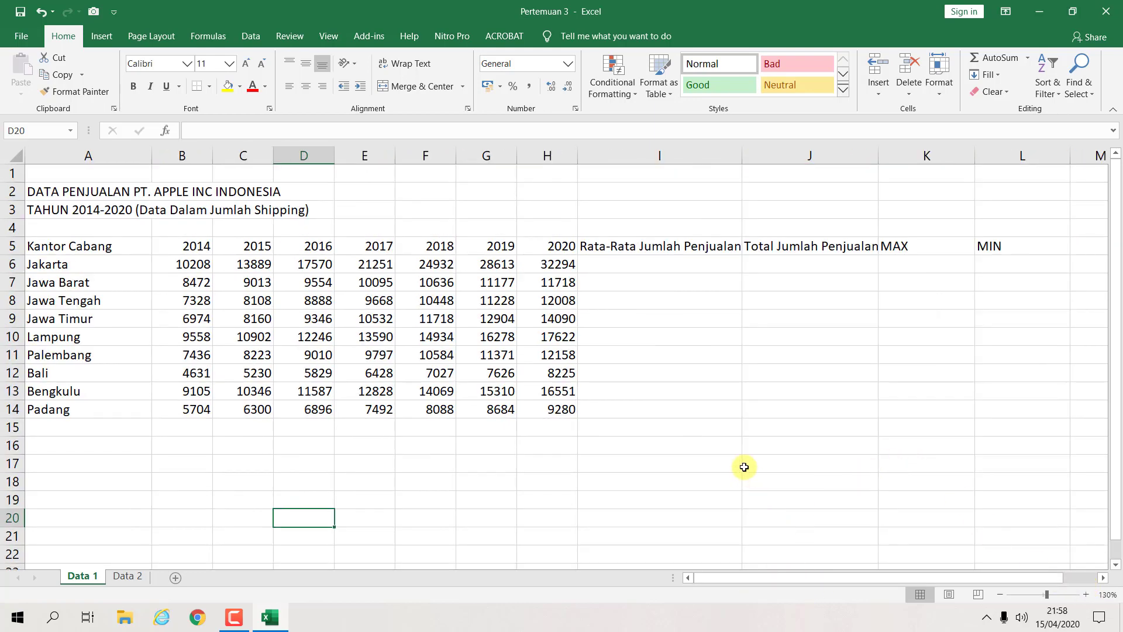
Review the Rata-Rata, Total Jumlah Penjualan, MAX and MIN headings in I5:L5
{"action": "left_click", "coordinate": [670, 247]}
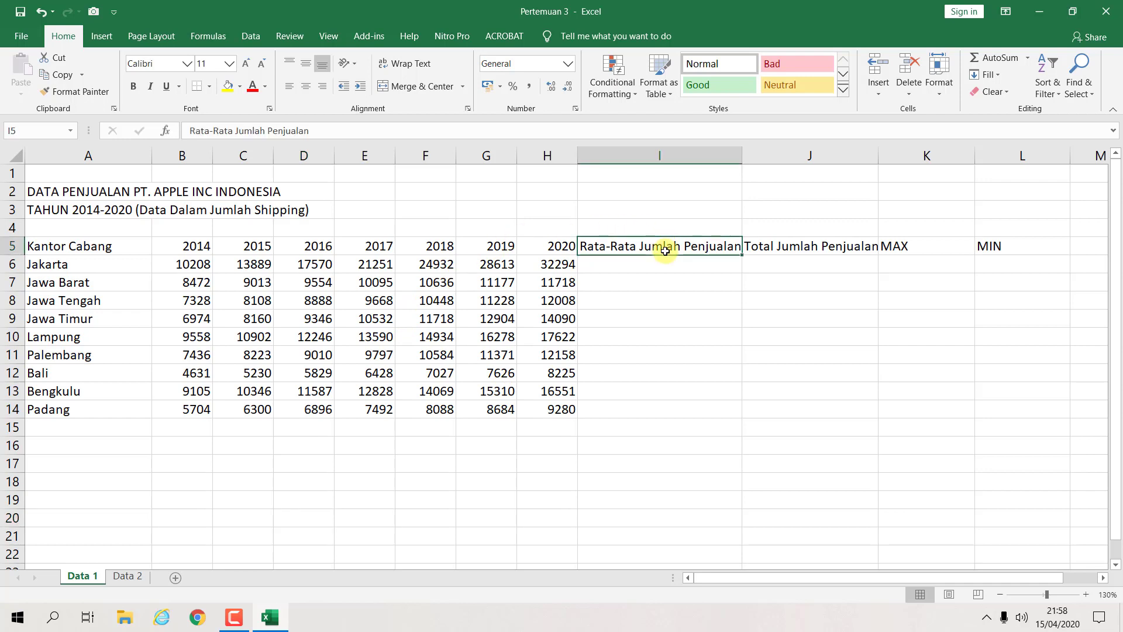
{"action": "left_click", "coordinate": [827, 245]}
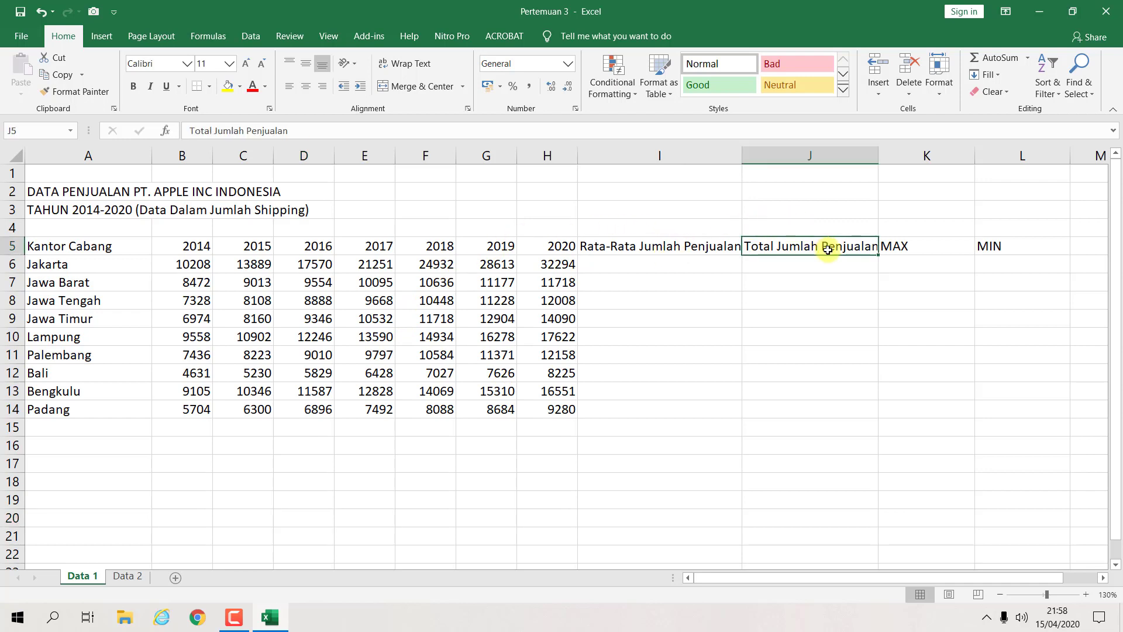
{"action": "left_click", "coordinate": [914, 250]}
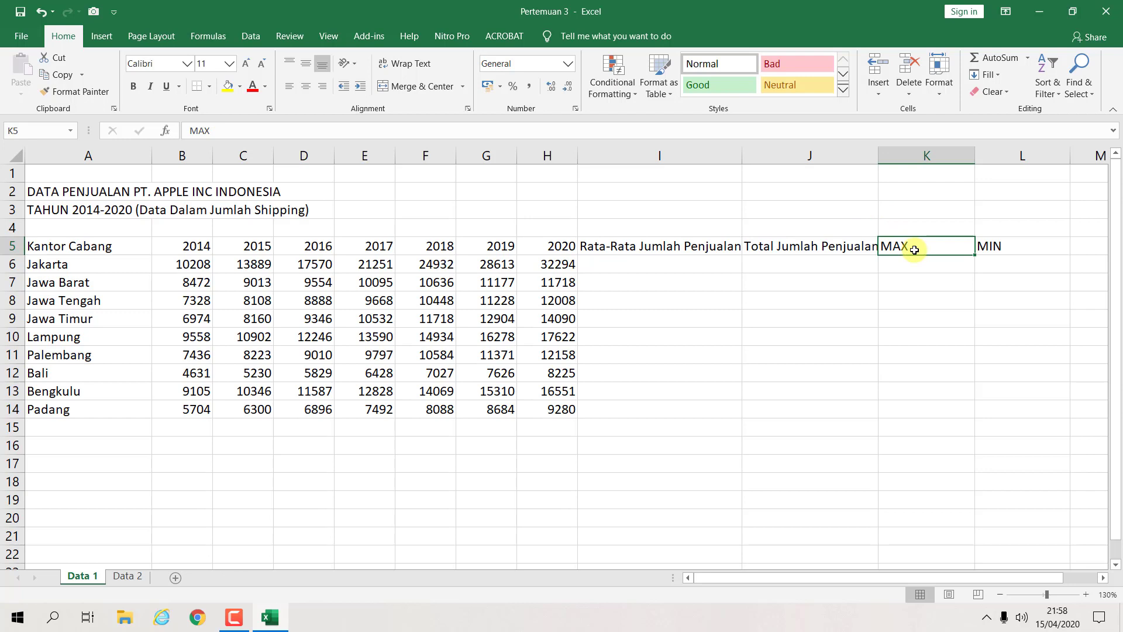
{"action": "left_click", "coordinate": [990, 246]}
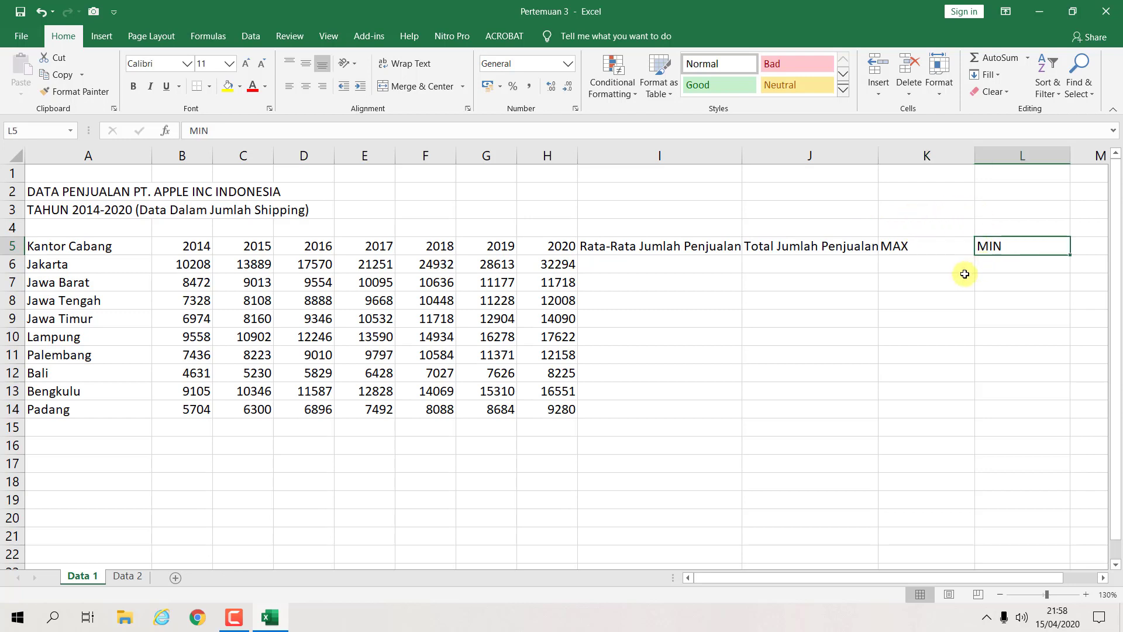
{"action": "left_click", "coordinate": [850, 311]}
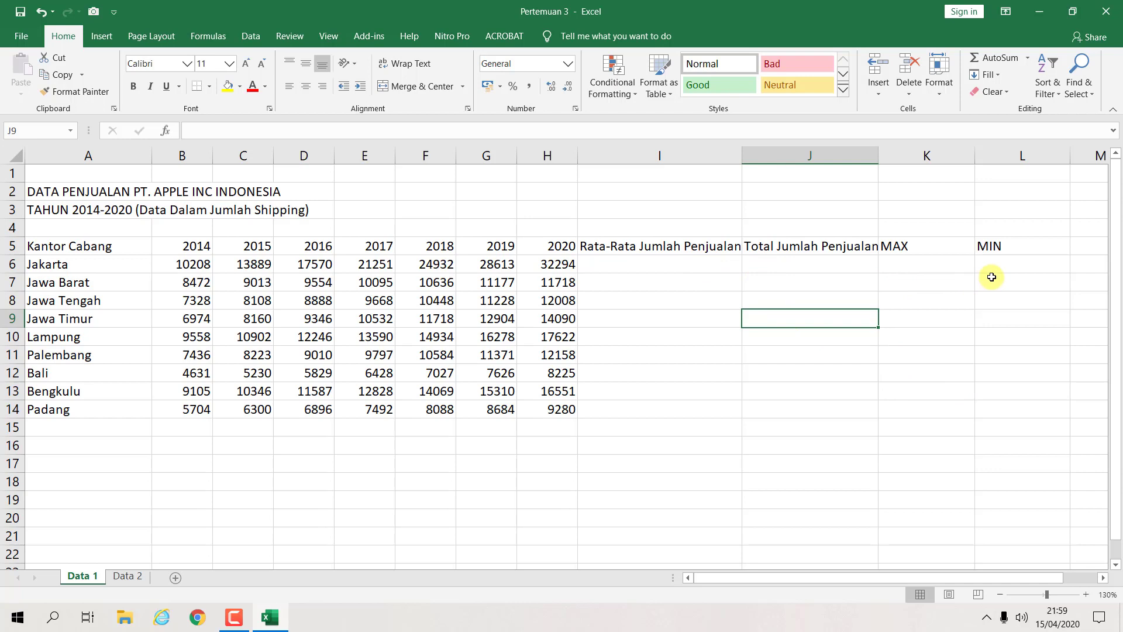
{"action": "left_click_drag", "start_coordinate": [702, 244], "coordinate": [930, 245]}
{"action": "left_click", "coordinate": [912, 283]}
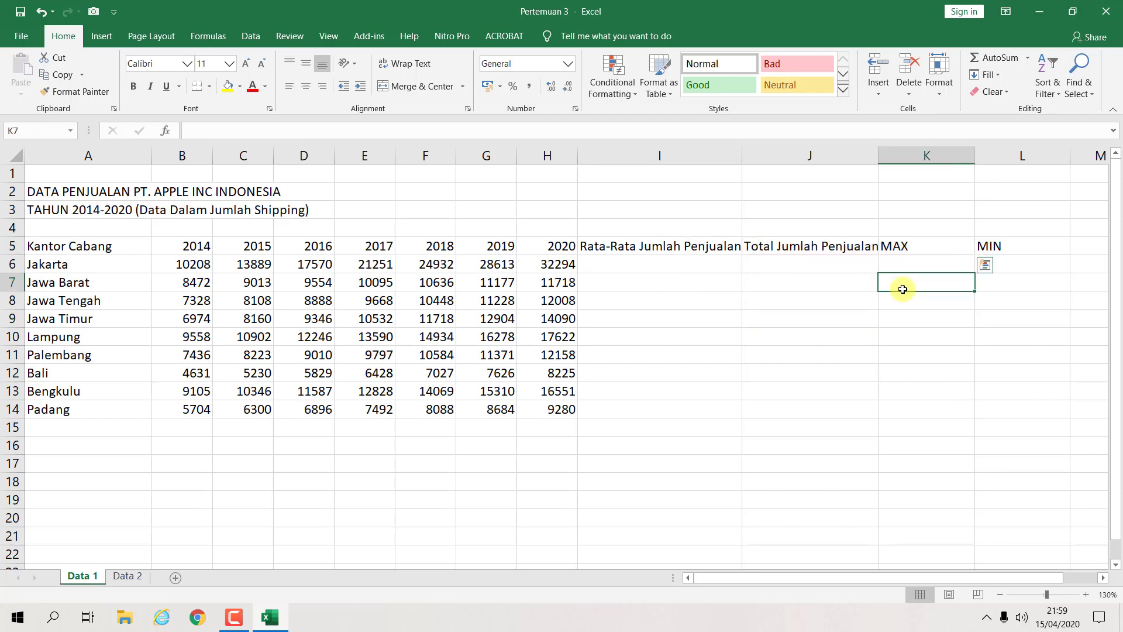
{"action": "left_click", "coordinate": [600, 290]}
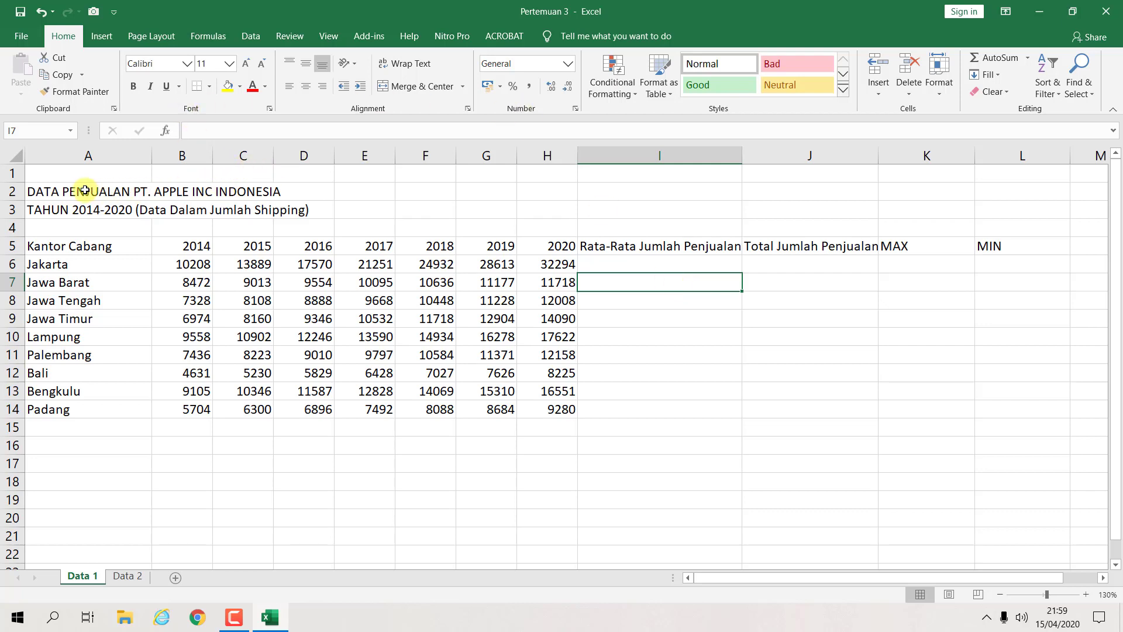
{"action": "left_click_drag", "start_coordinate": [85, 190], "coordinate": [87, 209]}
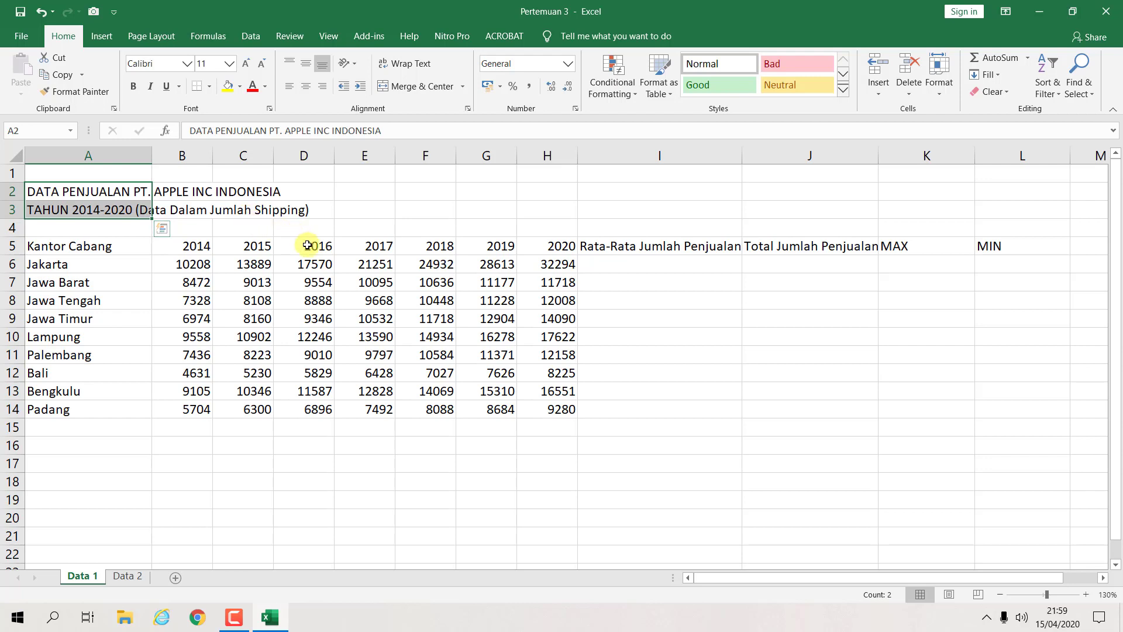
{"action": "left_click", "coordinate": [434, 316]}
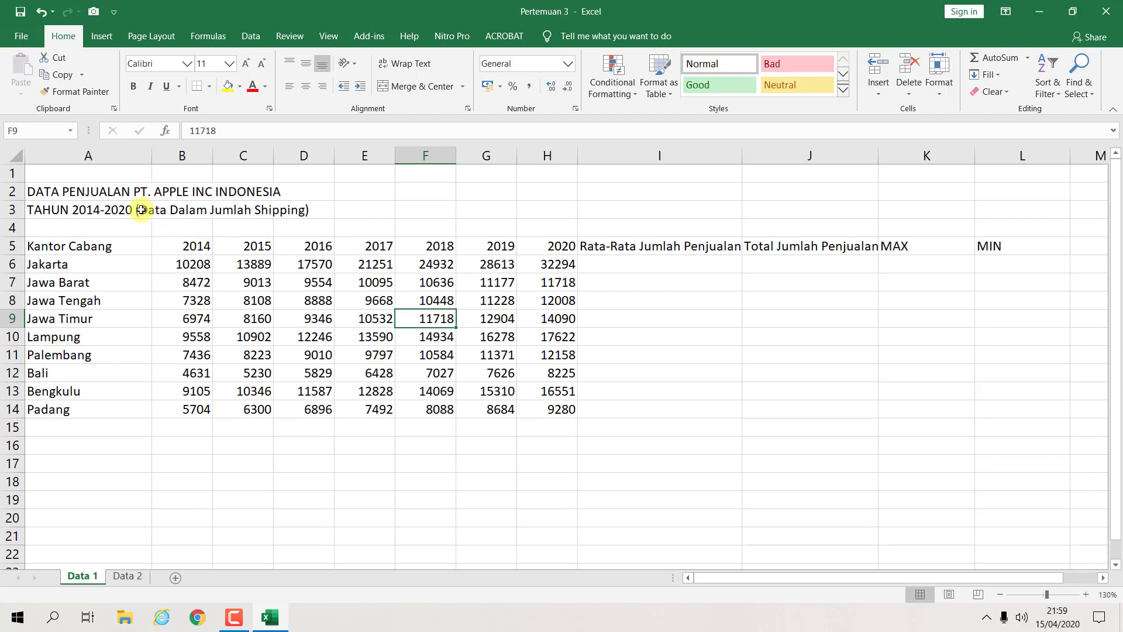
{"action": "left_click_drag", "start_coordinate": [108, 189], "coordinate": [106, 206]}
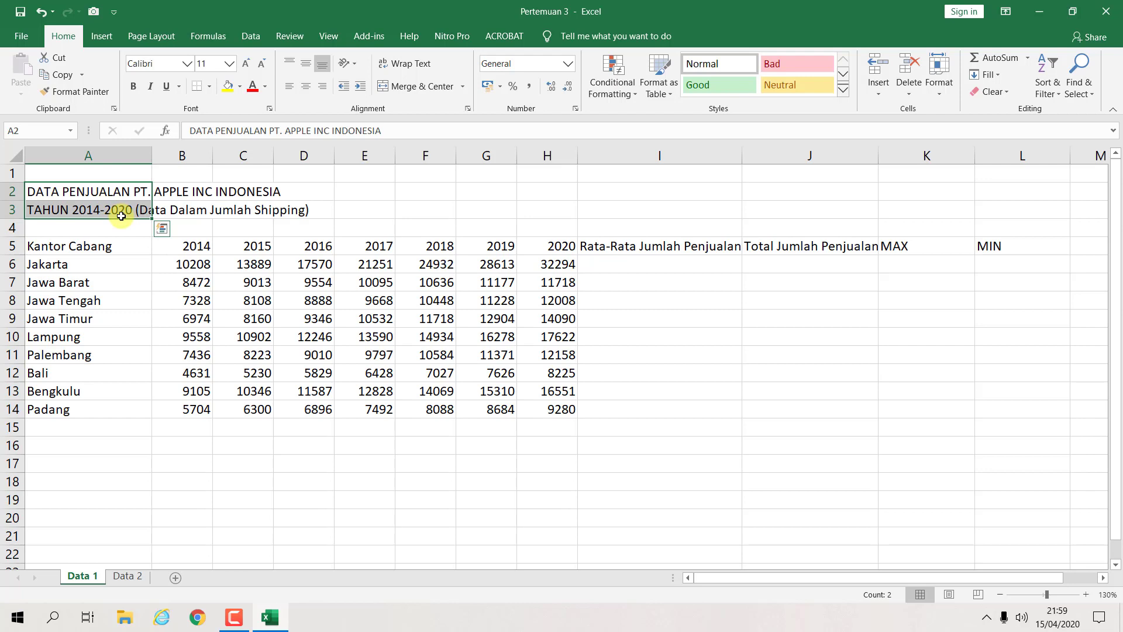
{"action": "left_click", "coordinate": [97, 262]}
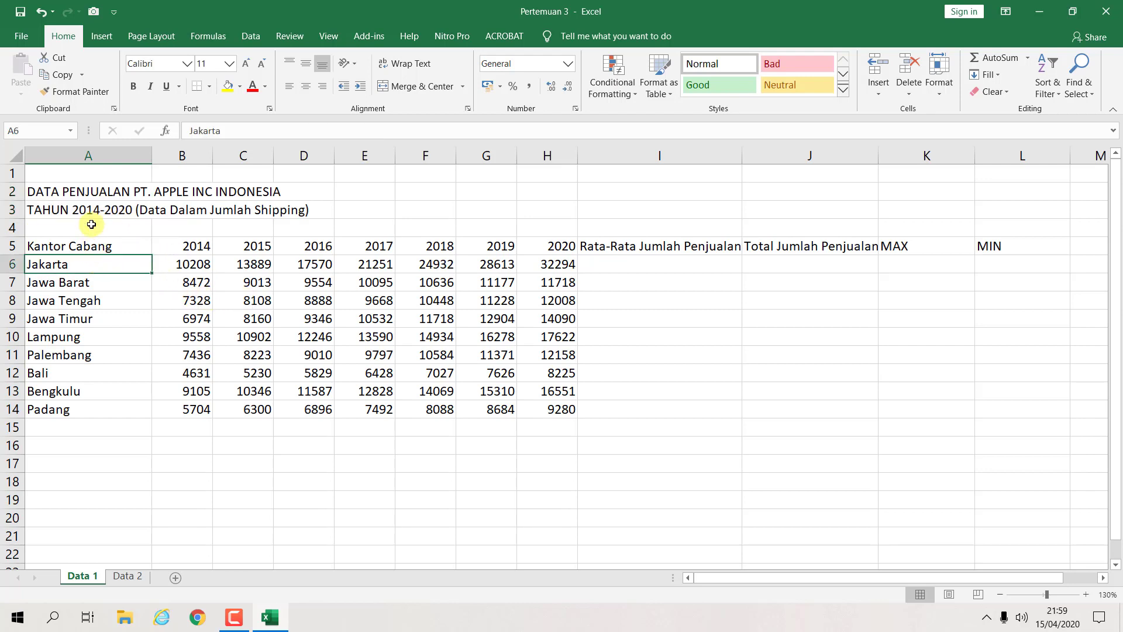
{"action": "left_click", "coordinate": [97, 194]}
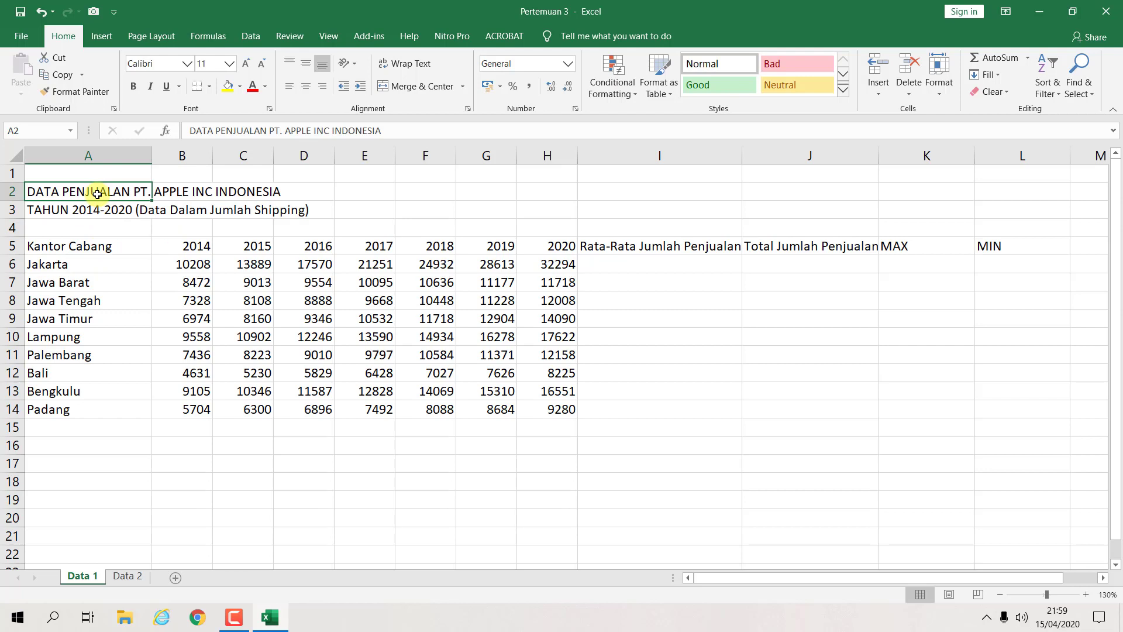
{"action": "left_click_drag", "start_coordinate": [97, 194], "coordinate": [107, 210]}
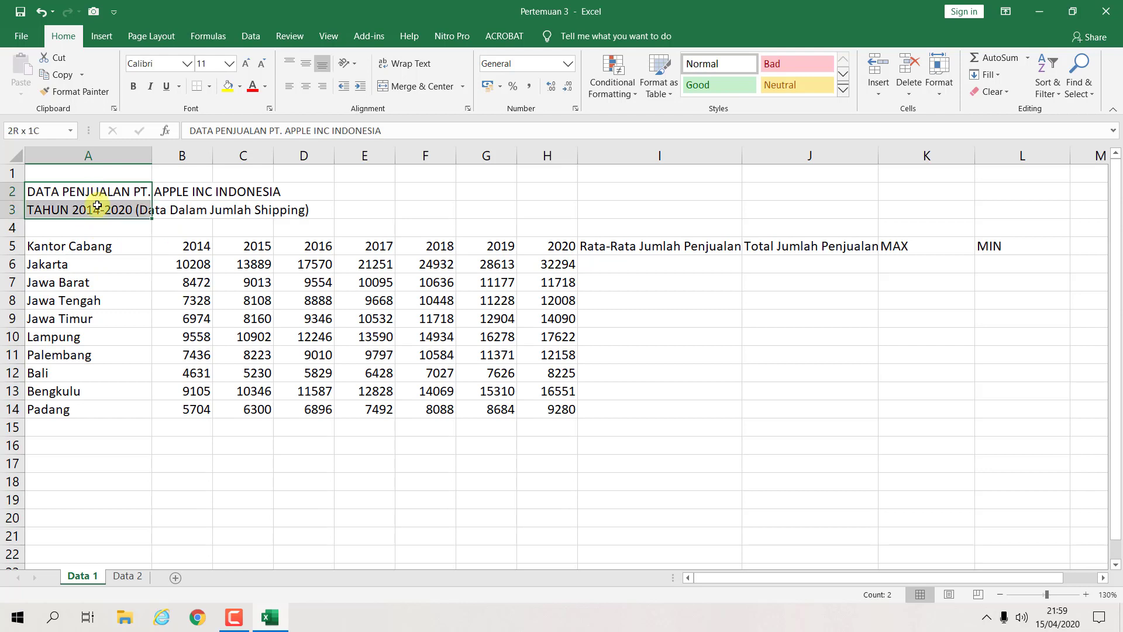
Make the A2:A3 title lines bold at font size 16
{"action": "left_click", "coordinate": [134, 88]}
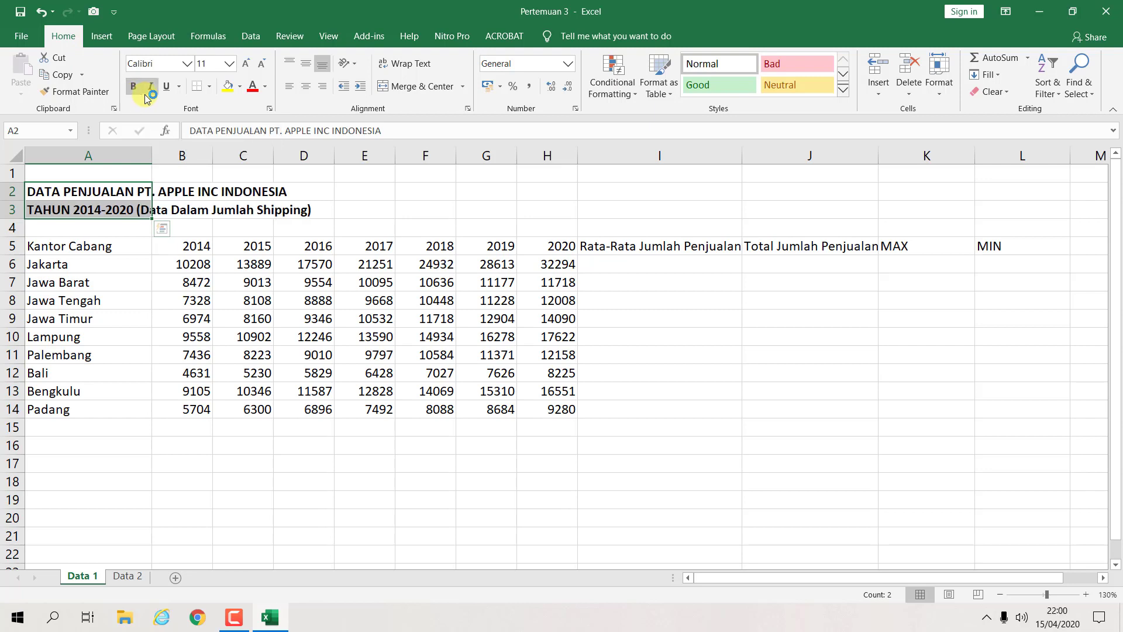
{"action": "left_click", "coordinate": [234, 67]}
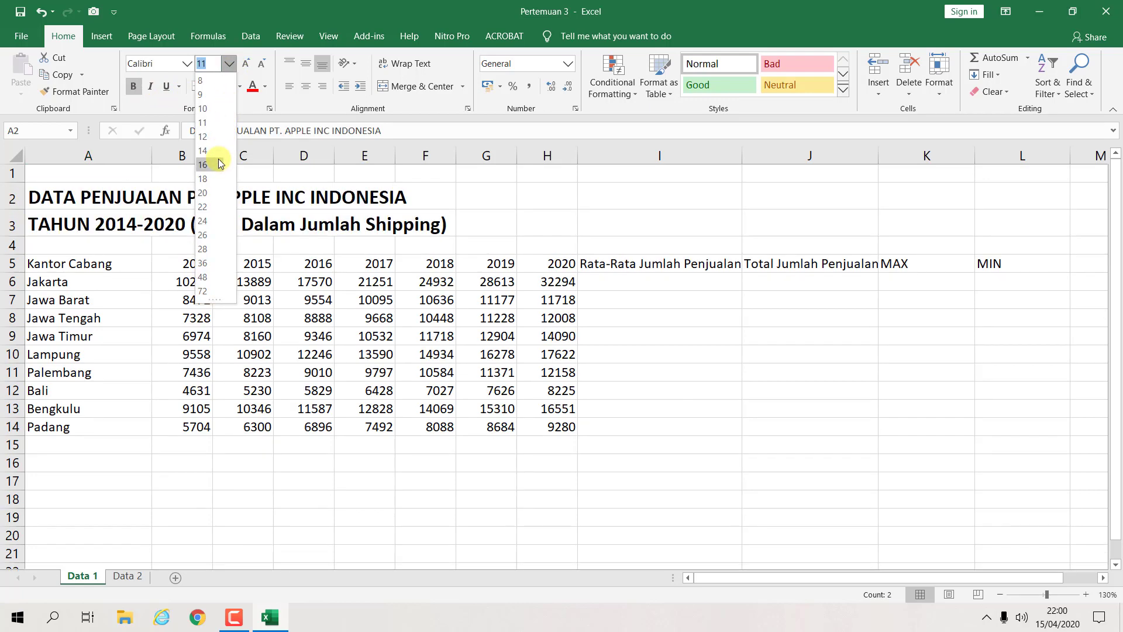
{"action": "left_click", "coordinate": [220, 164]}
{"action": "left_click", "coordinate": [535, 226]}
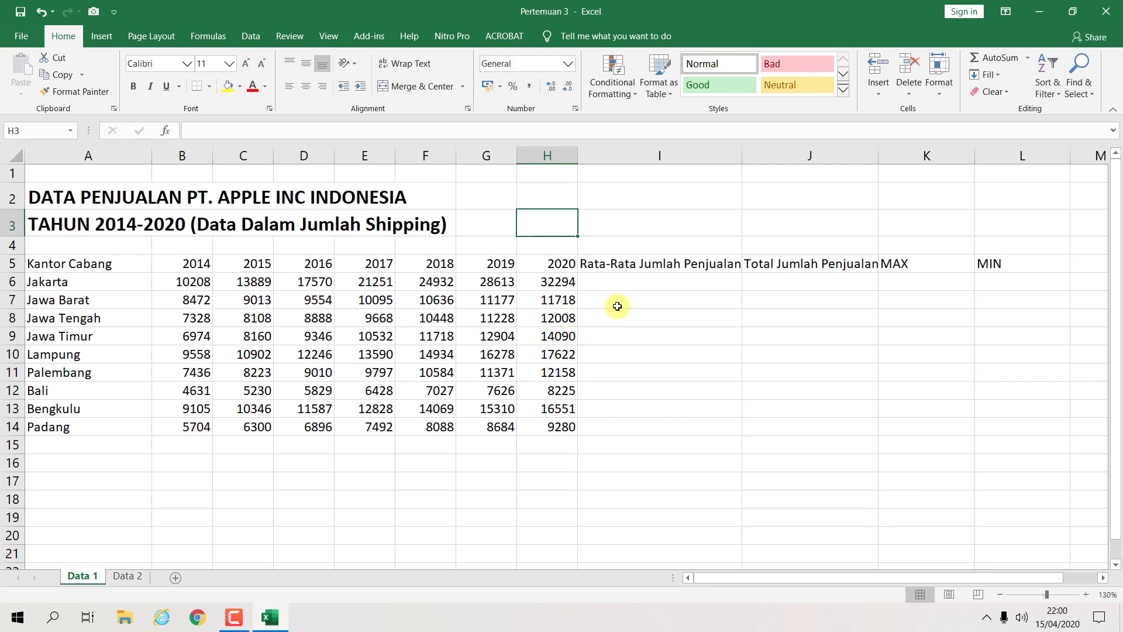
Enter test numbers 1,234,567 in I6 and 1.234.567 in I7 to see how they're stored
{"action": "left_click", "coordinate": [621, 286]}
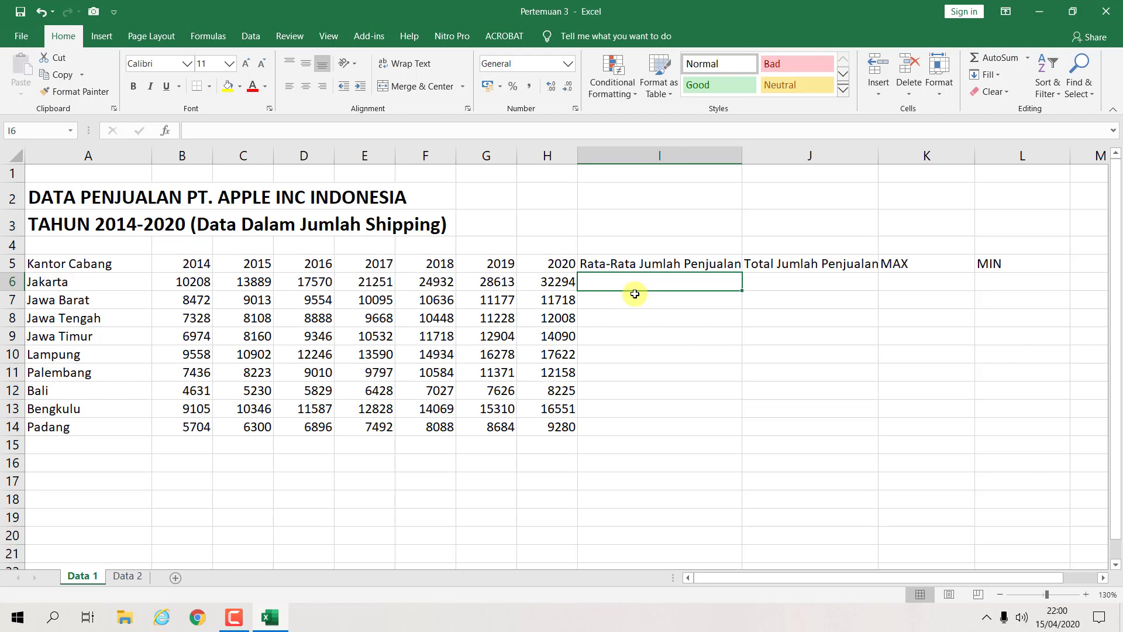
{"action": "type", "text": "123445"}
{"action": "left_click", "coordinate": [632, 330]}
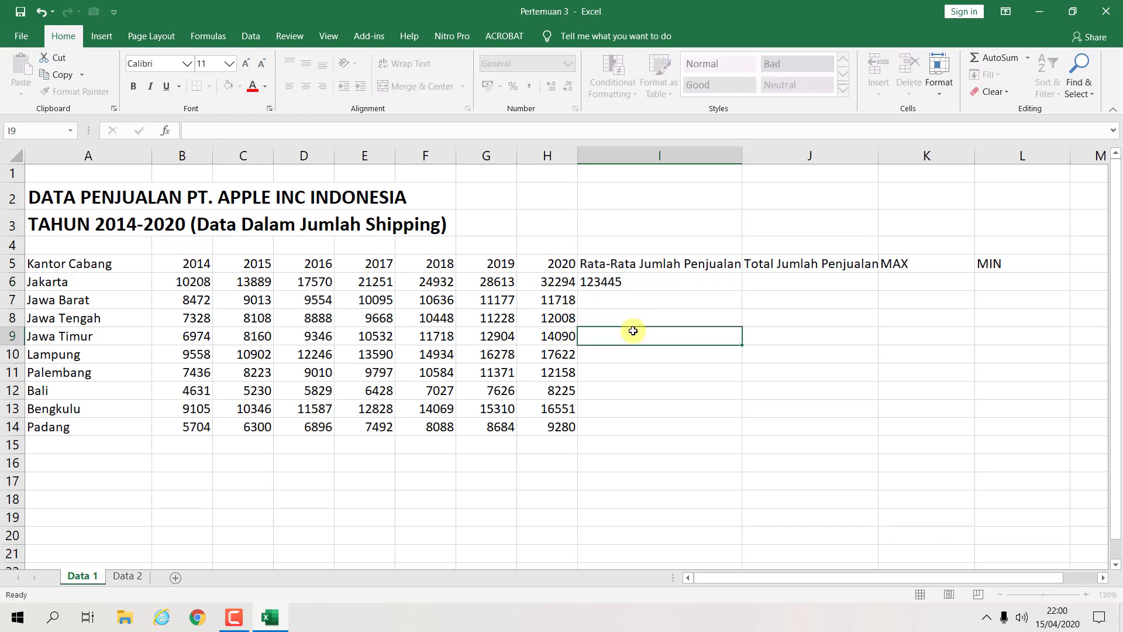
{"action": "left_click", "coordinate": [681, 289]}
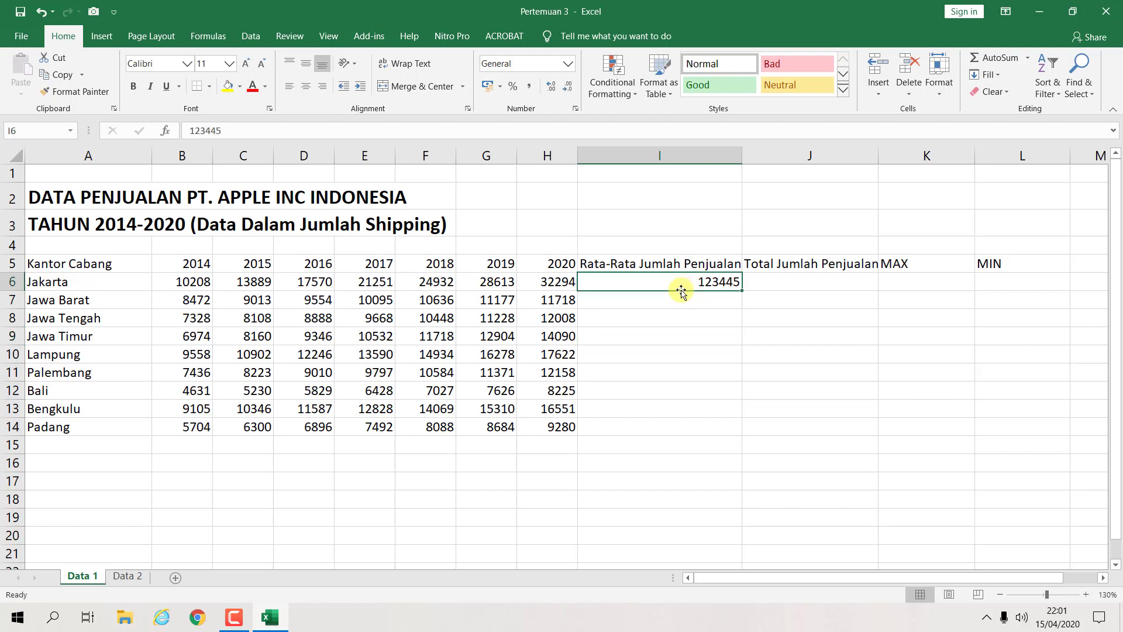
{"action": "type", "text": "1,234"}
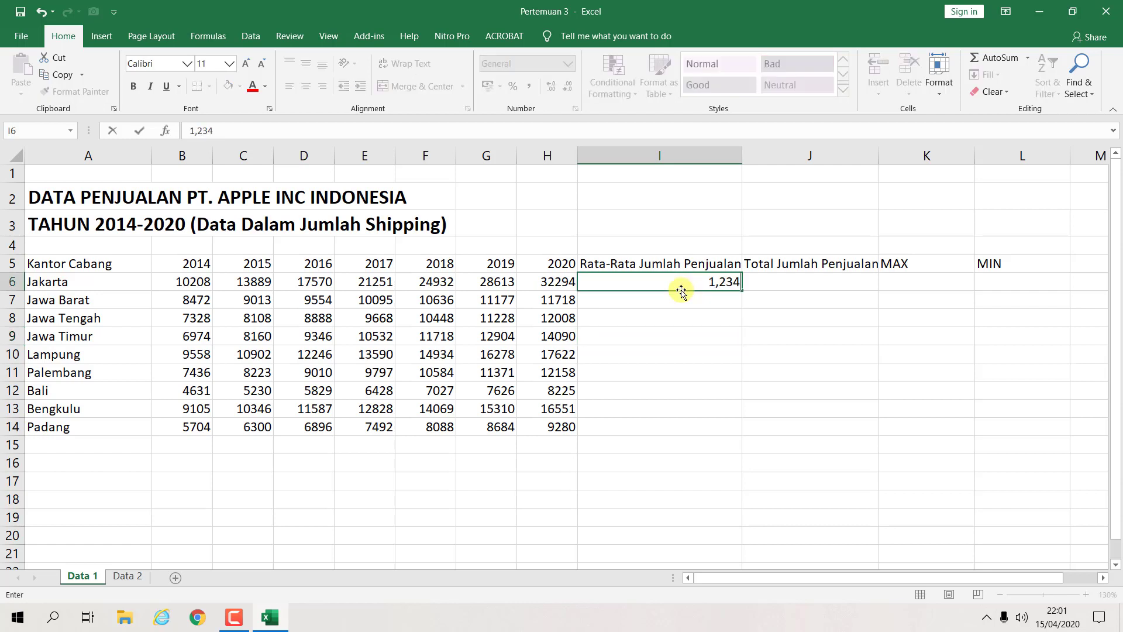
{"action": "type", "text": ",567"}
{"action": "key", "text": "Return"}
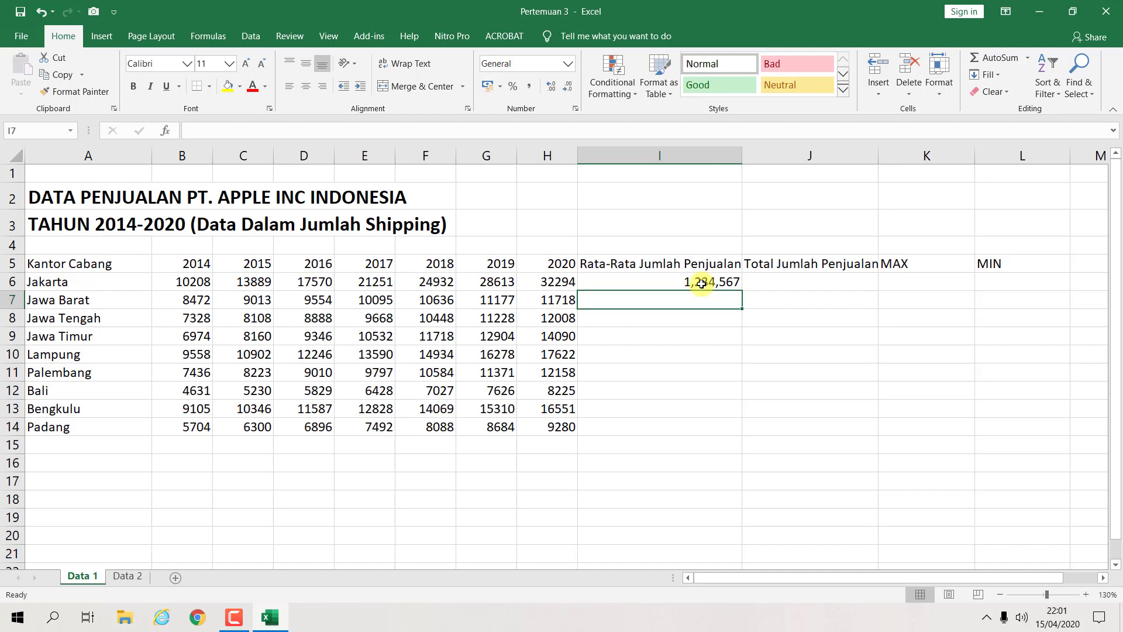
{"action": "left_click", "coordinate": [701, 284]}
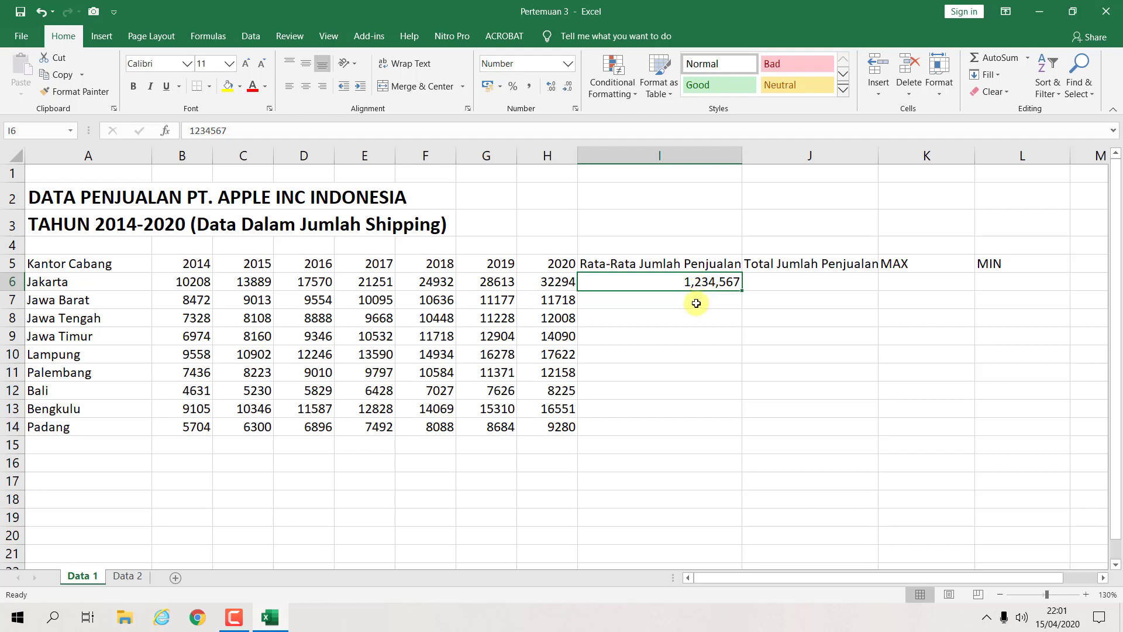
{"action": "left_click", "coordinate": [696, 303]}
{"action": "type", "text": "1.2"}
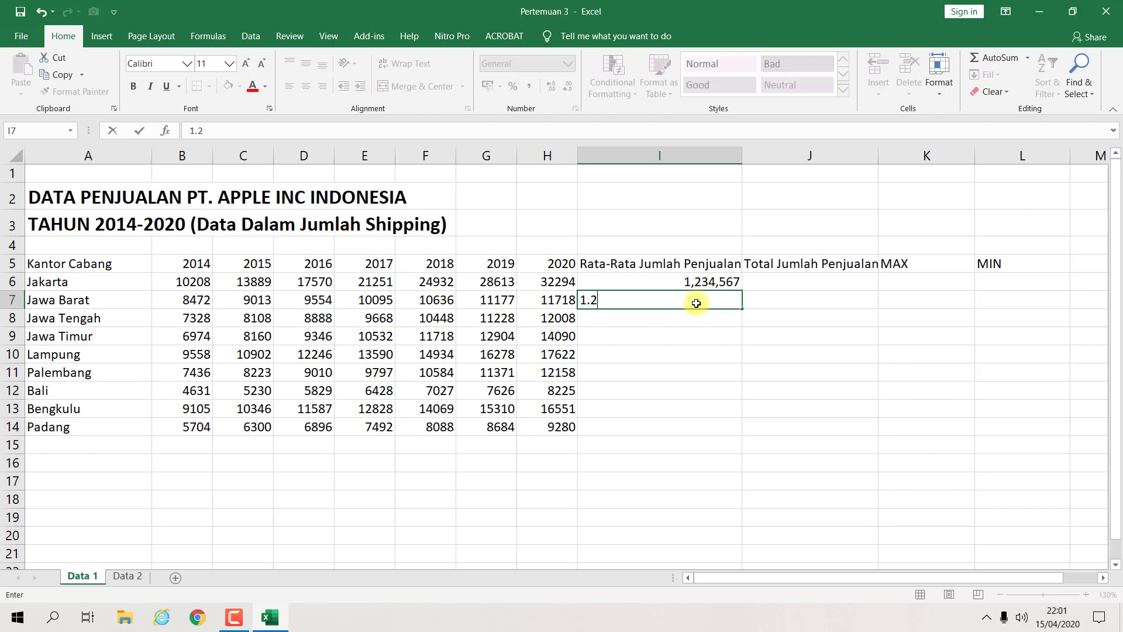
{"action": "type", "text": "34.56"}
{"action": "type", "text": "7"}
{"action": "key", "text": "Return"}
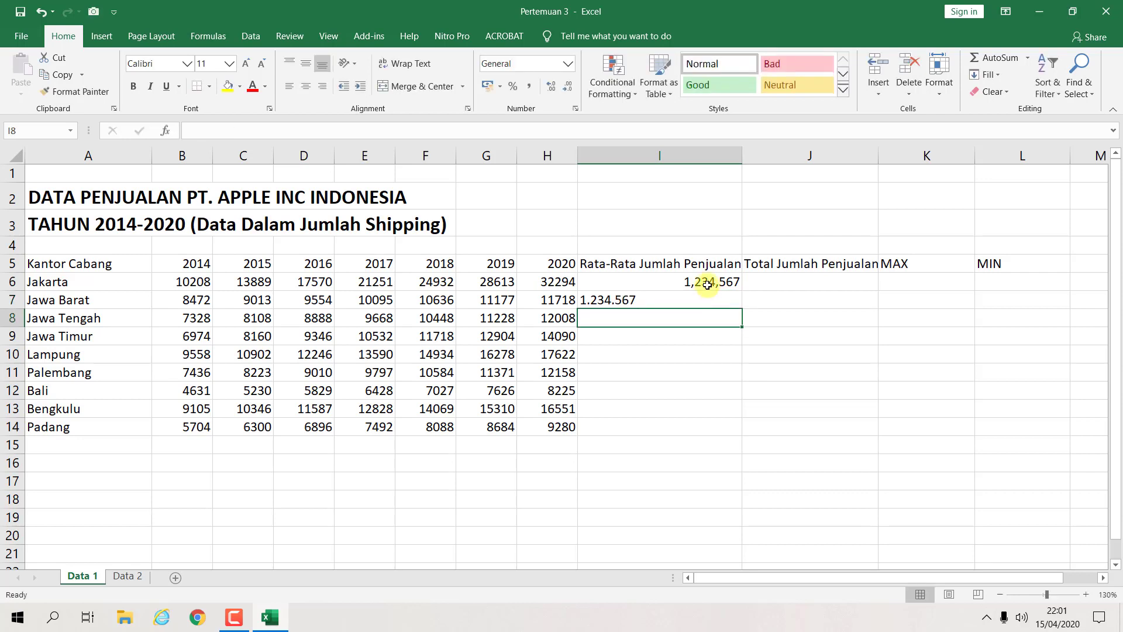
{"action": "left_click", "coordinate": [706, 283]}
{"action": "left_click", "coordinate": [666, 297]}
{"action": "left_click", "coordinate": [694, 283]}
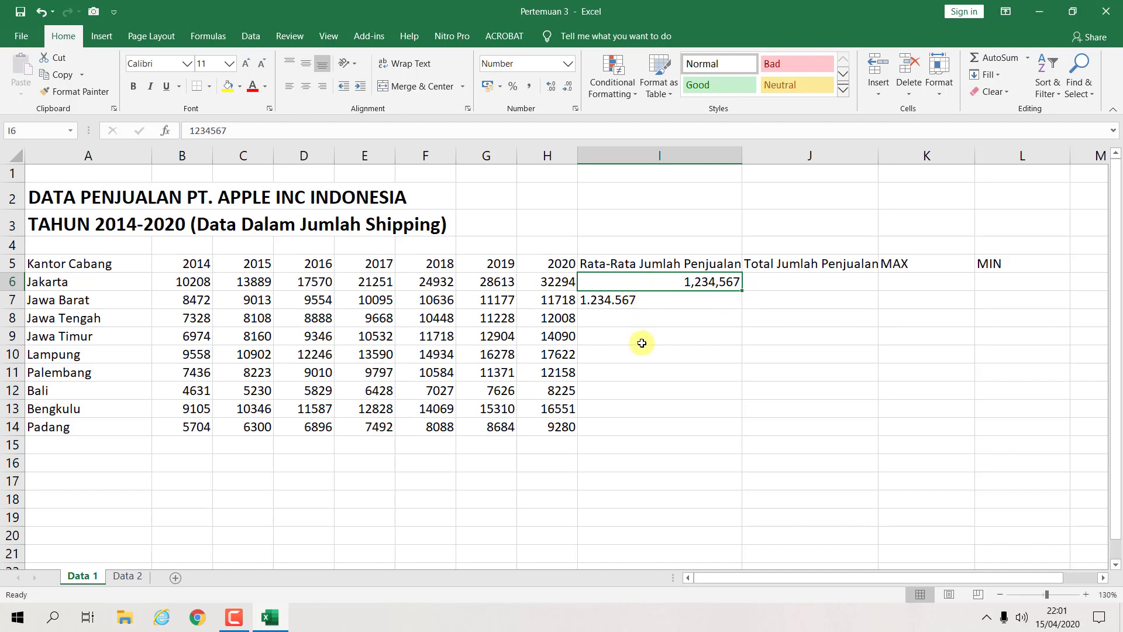
Type 'Rata-rata' into I18, then delete all test entries from I6:I18
{"action": "left_click", "coordinate": [644, 503]}
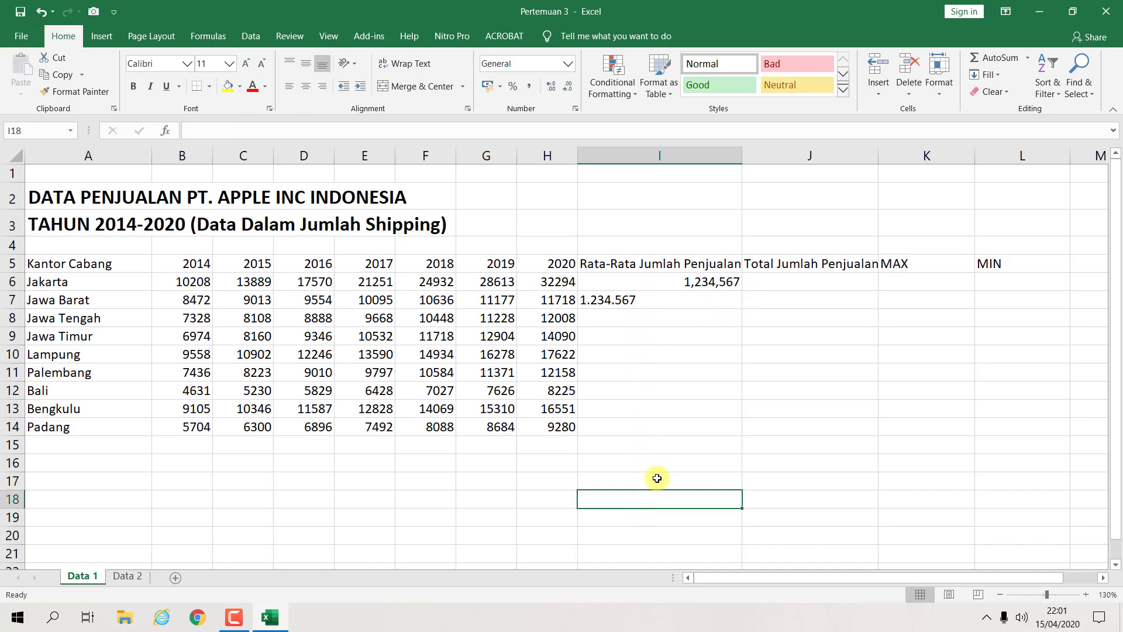
{"action": "type", "text": "=RATA"}
{"action": "key", "text": "BackSpace"}
{"action": "key", "text": "BackSpace"}
{"action": "key", "text": "BackSpace"}
{"action": "key", "text": "BackSpace"}
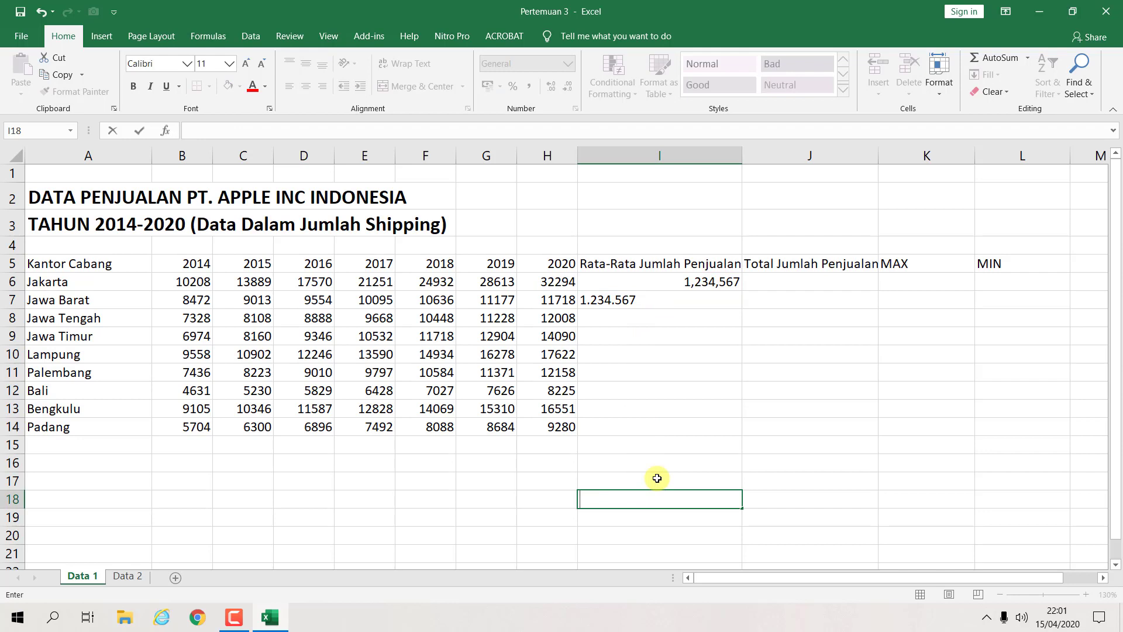
{"action": "type", "text": "Rata-rata"}
{"action": "key", "text": "ctrl+Return"}
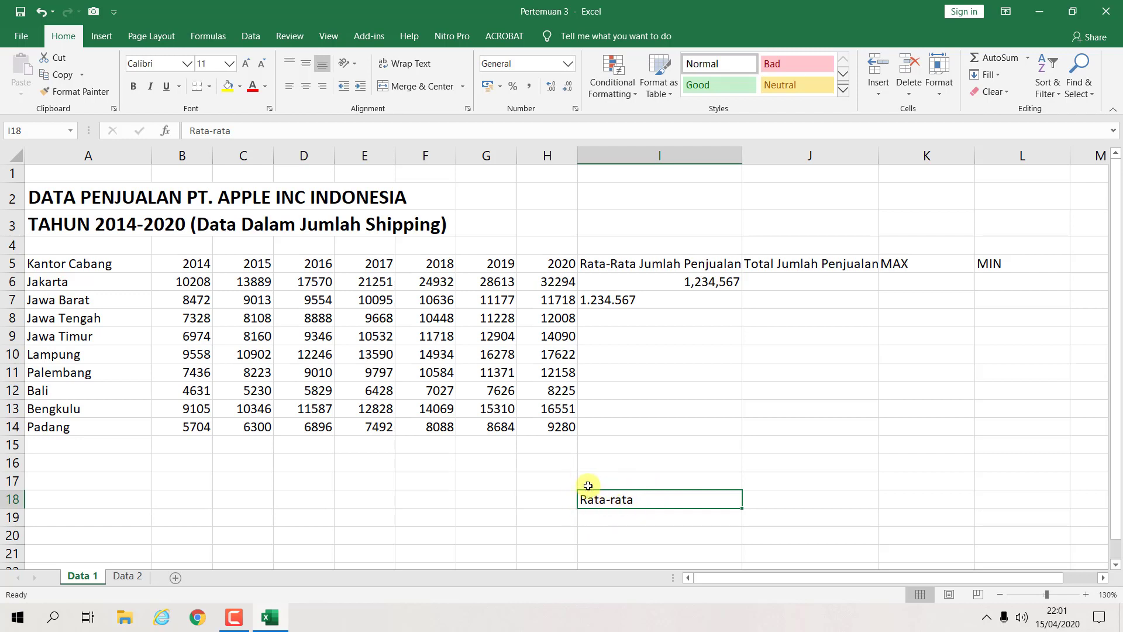
{"action": "left_click_drag", "start_coordinate": [693, 284], "coordinate": [670, 470]}
{"action": "key", "text": "Delete"}
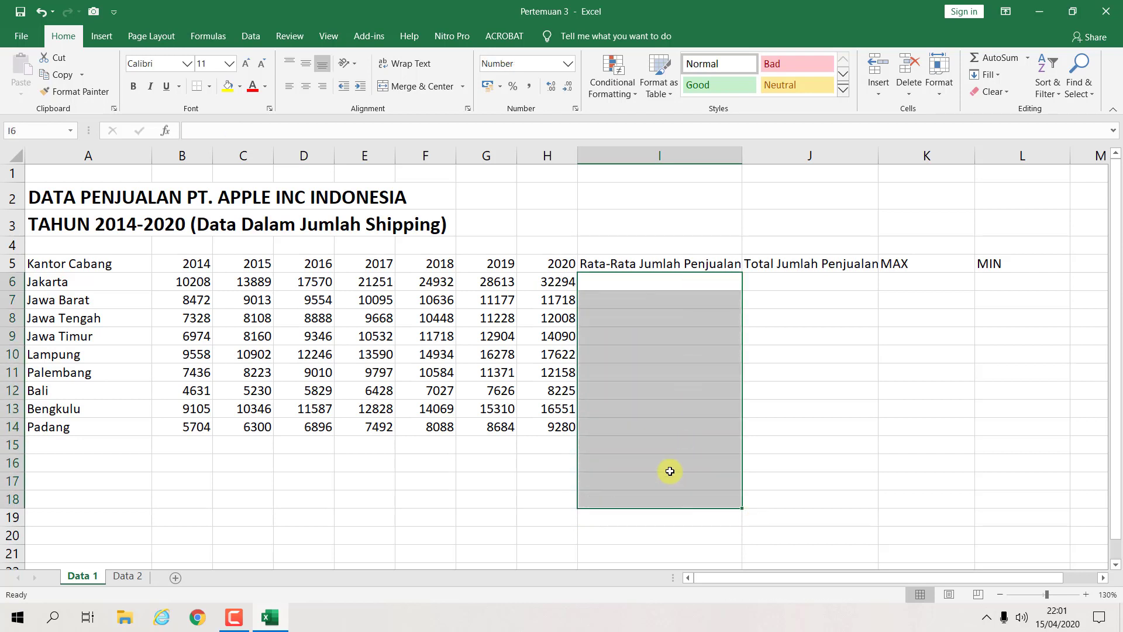
{"action": "left_click", "coordinate": [672, 430]}
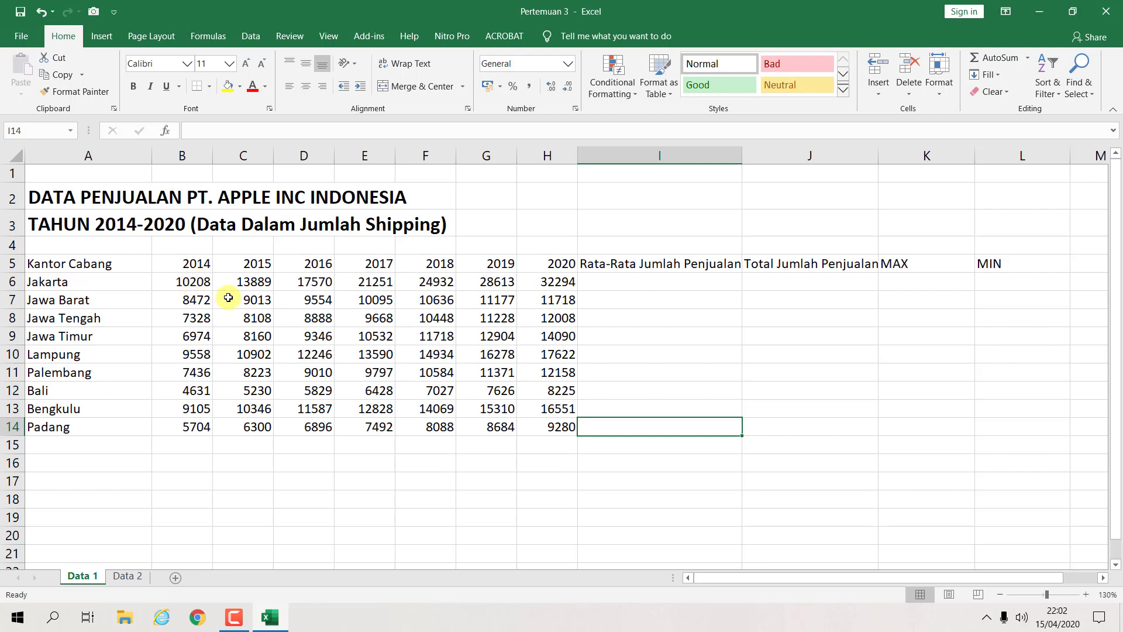
Apply Comma Style to the B6:H14 yearly sales figures
{"action": "left_click", "coordinate": [186, 282]}
{"action": "left_click_drag", "start_coordinate": [186, 282], "coordinate": [546, 423]}
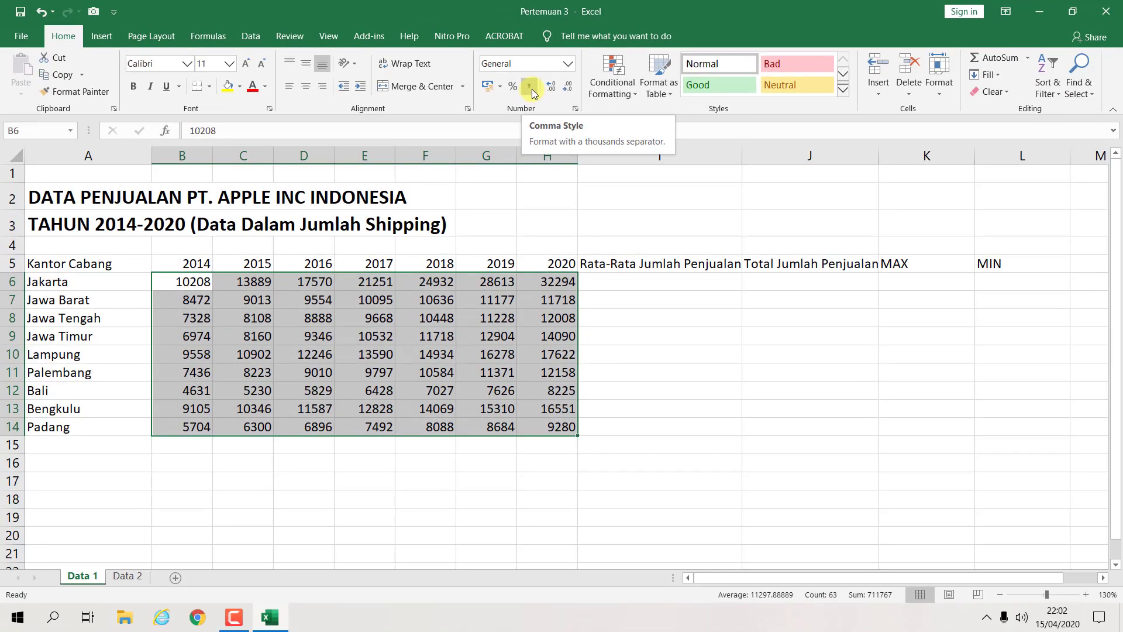
{"action": "left_click", "coordinate": [530, 87]}
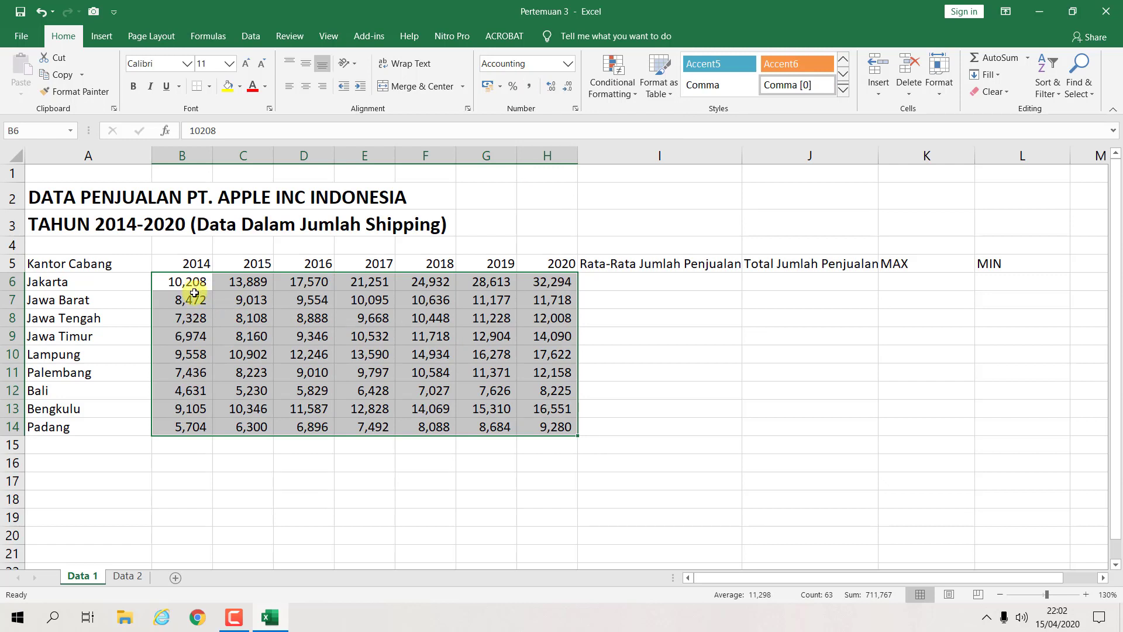
Widen columns H and I so the Rata-Rata Jumlah Penjualan heading fits
{"action": "left_click", "coordinate": [659, 232]}
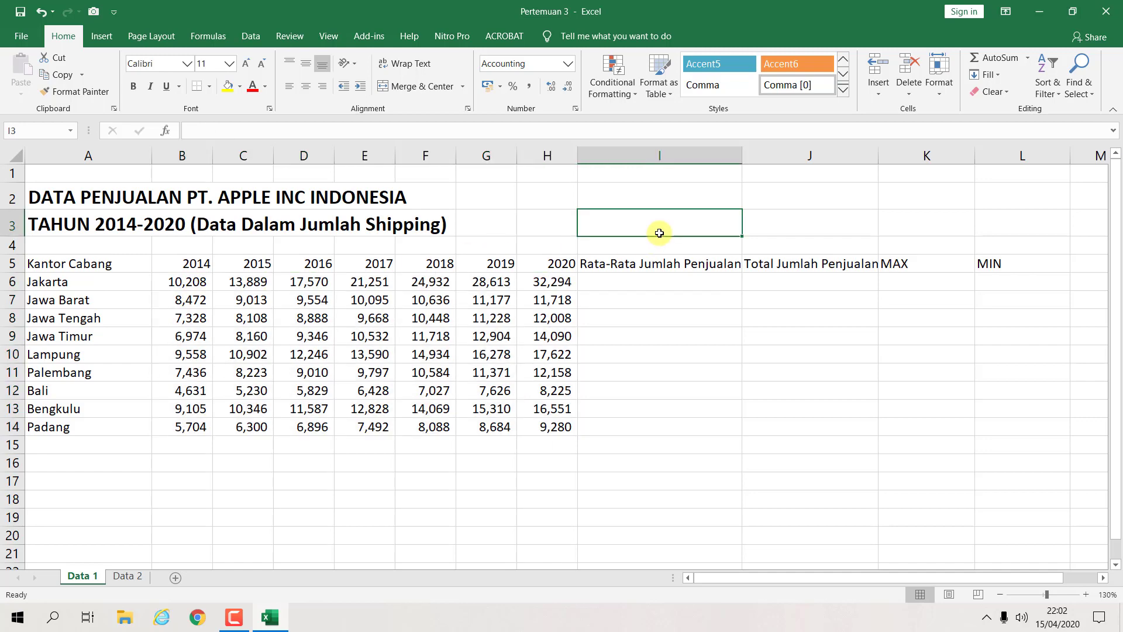
{"action": "left_click", "coordinate": [638, 354]}
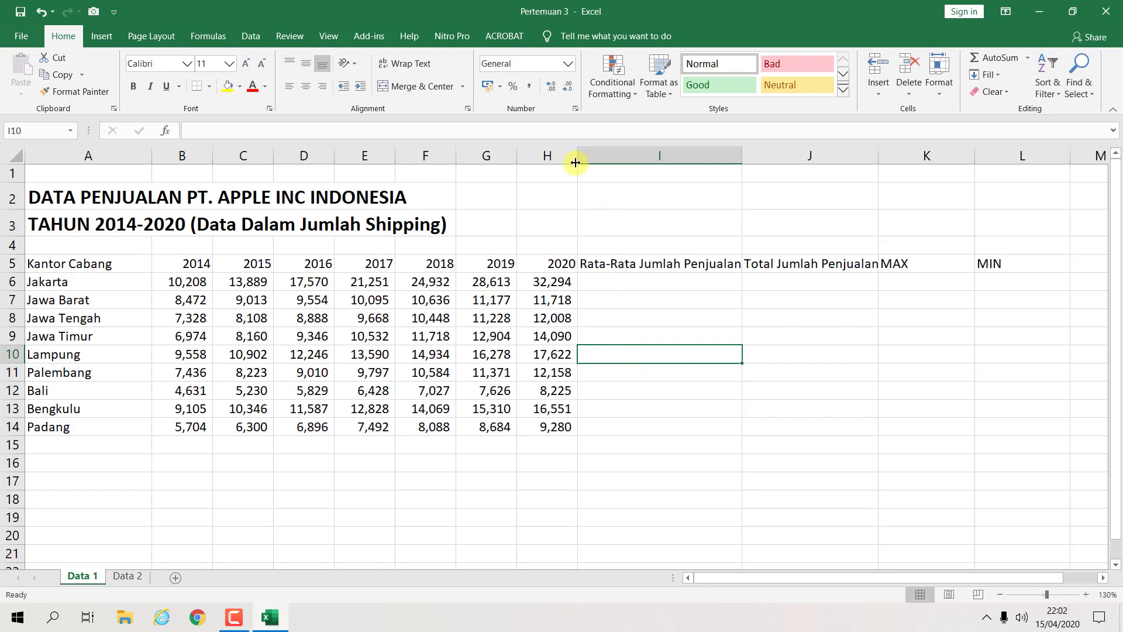
{"action": "left_click_drag", "start_coordinate": [577, 155], "coordinate": [583, 155]}
{"action": "left_click_drag", "start_coordinate": [747, 155], "coordinate": [754, 155]}
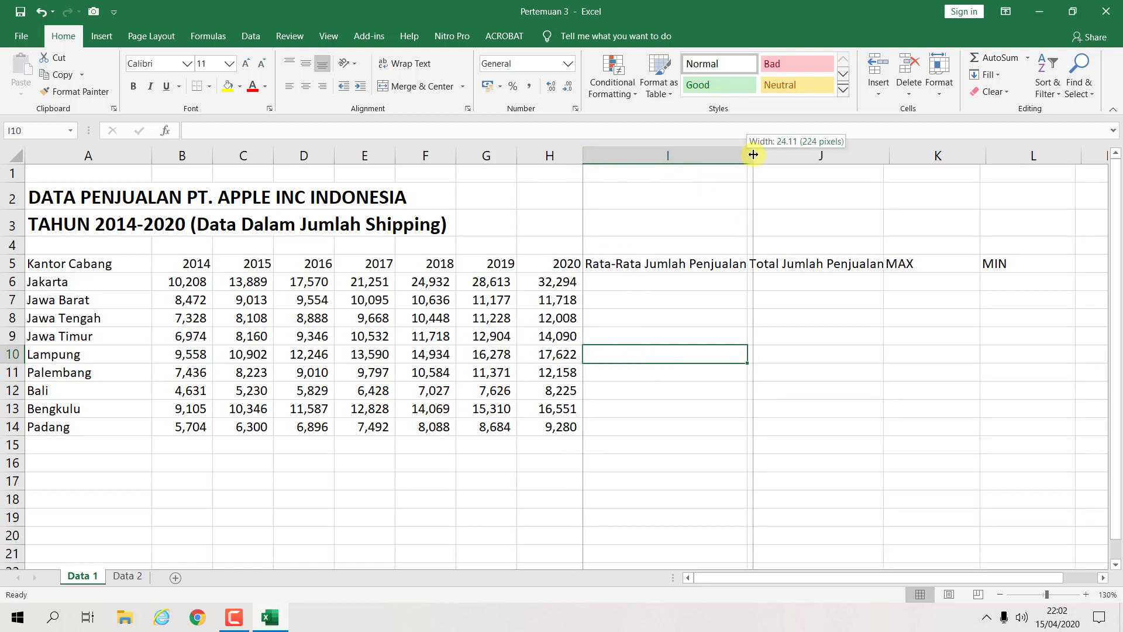
{"action": "left_click", "coordinate": [718, 281]}
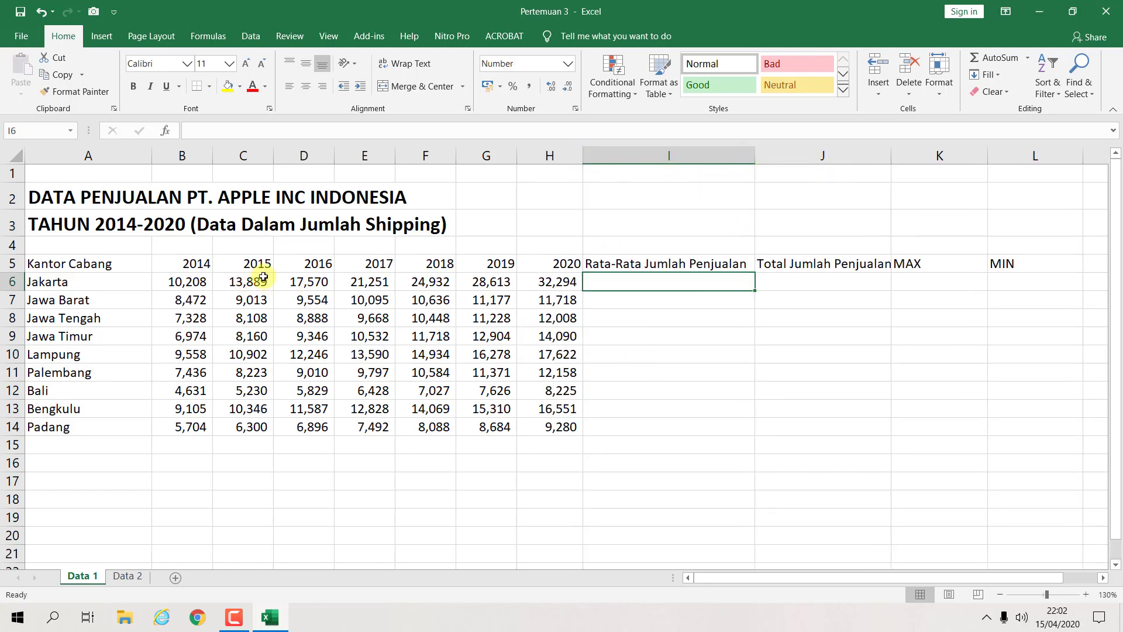
{"action": "left_click_drag", "start_coordinate": [67, 267], "coordinate": [1002, 267]}
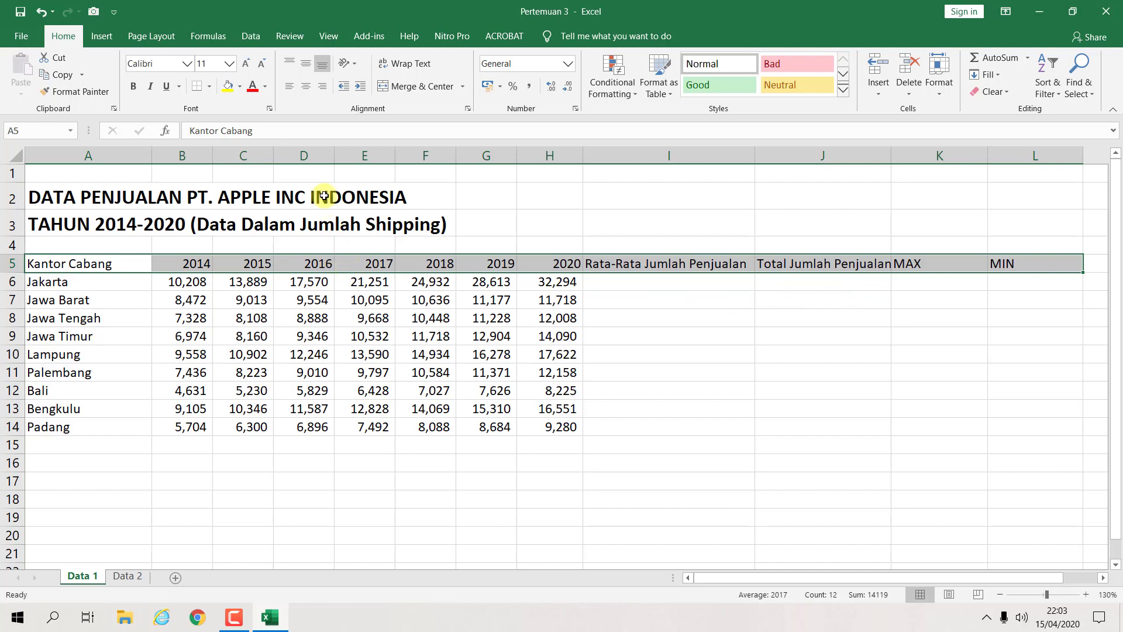
Centre and bold the A5:L5 headings, Kantor Cabang through MIN
{"action": "left_click", "coordinate": [306, 91]}
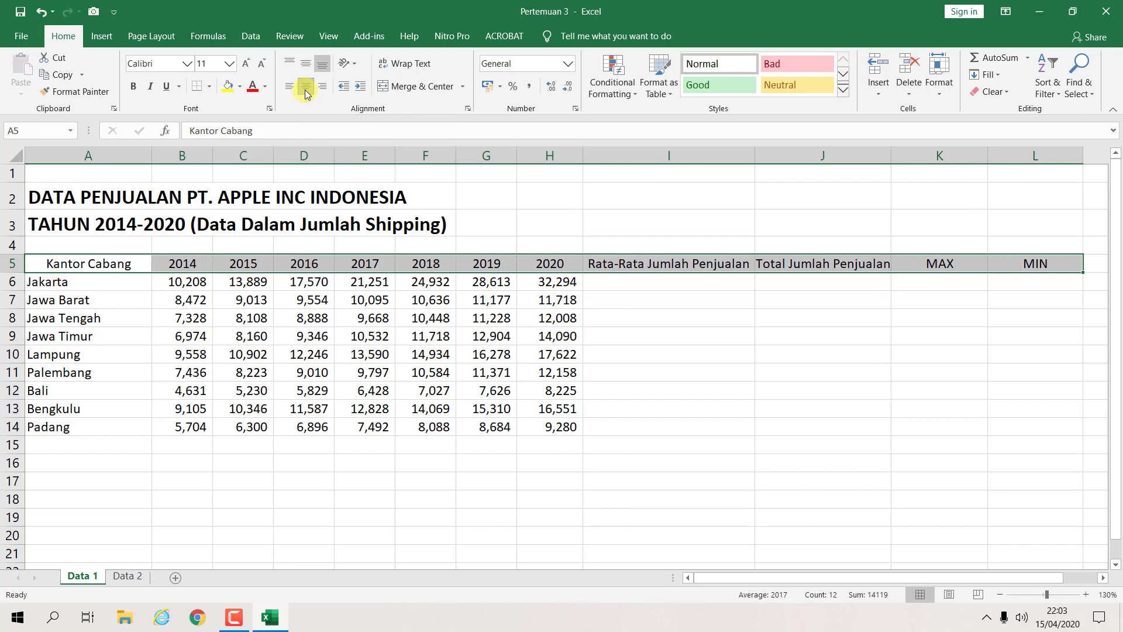
{"action": "left_click", "coordinate": [135, 92]}
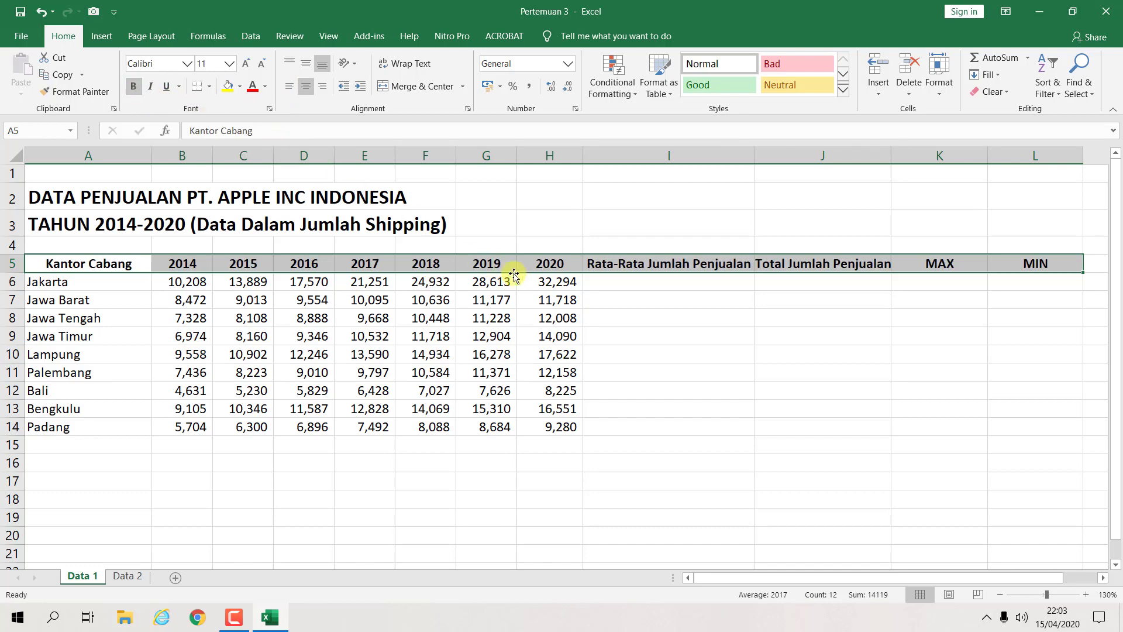
{"action": "left_click", "coordinate": [611, 332]}
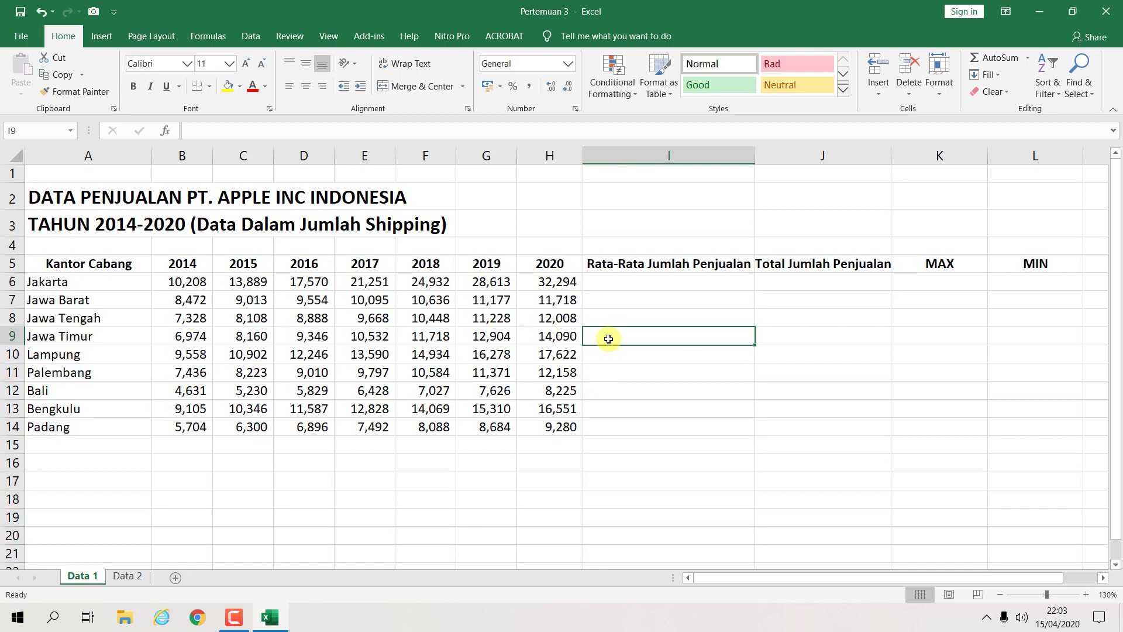
Enter =AVERAGE(B6:H6) in I6 to show Jakarta's average of 21,251
{"action": "left_click", "coordinate": [642, 284]}
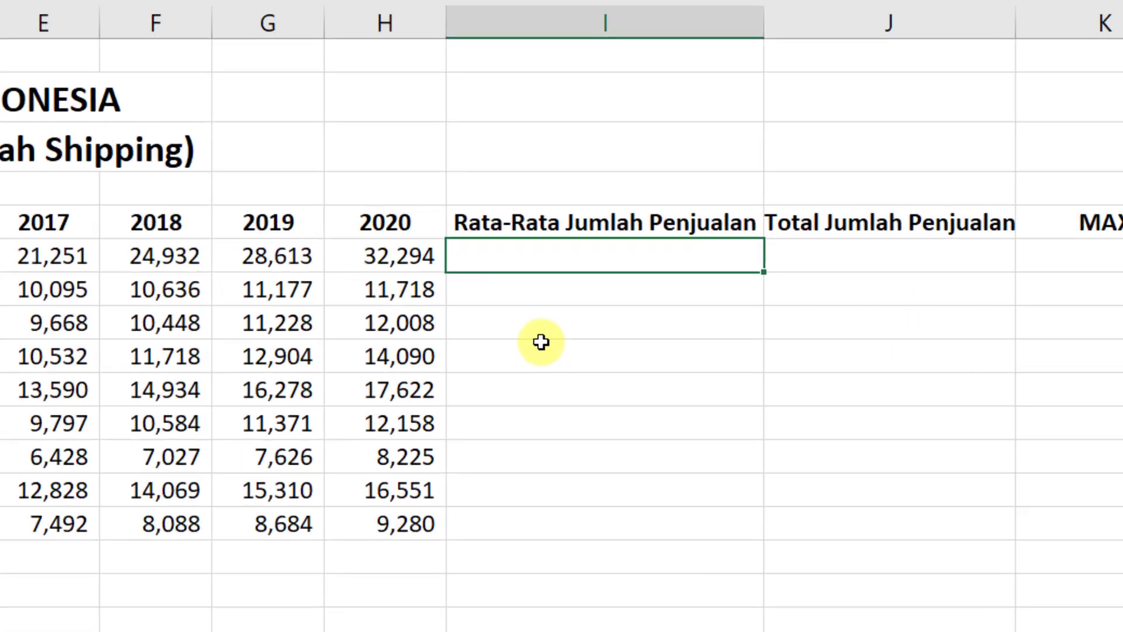
{"action": "type", "text": "="}
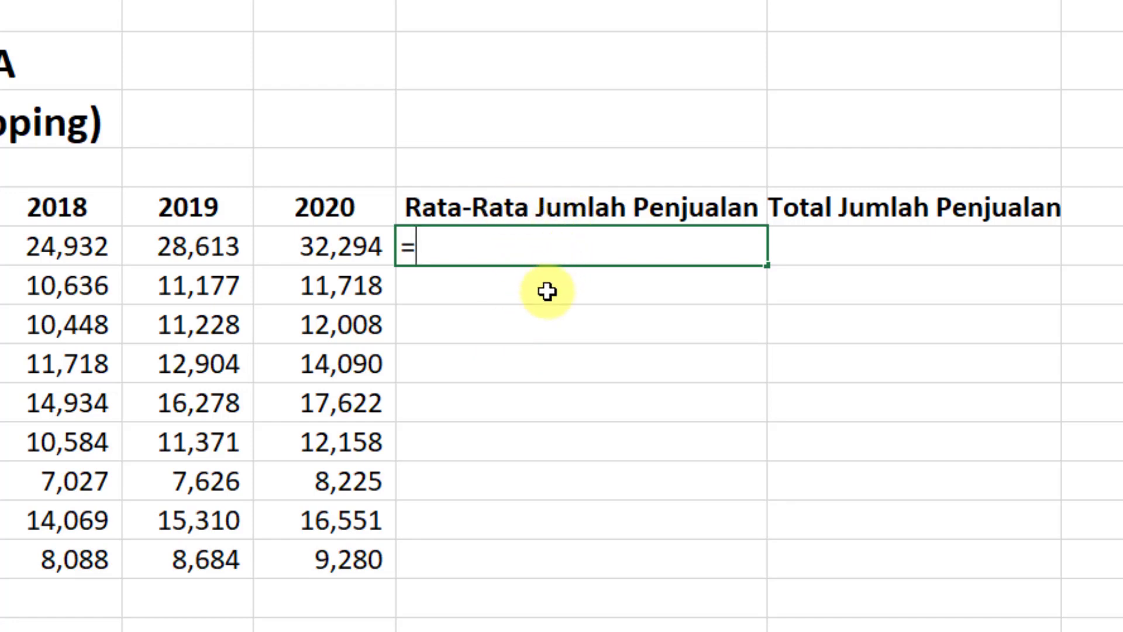
{"action": "type", "text": "ave"}
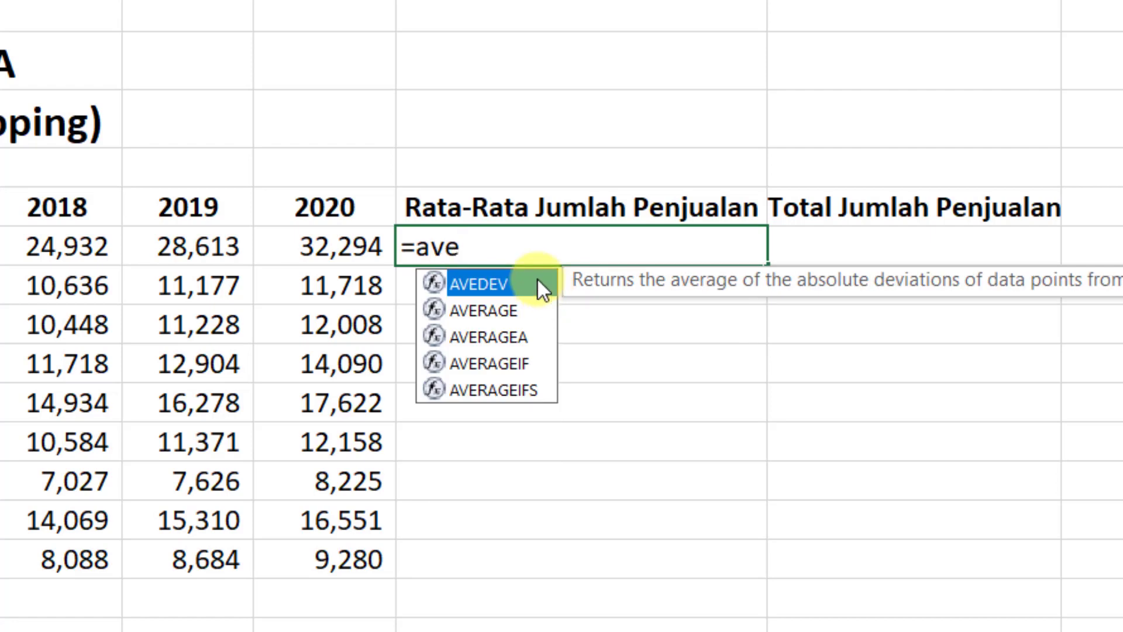
{"action": "key", "text": "BackSpace"}
{"action": "type", "text": "e"}
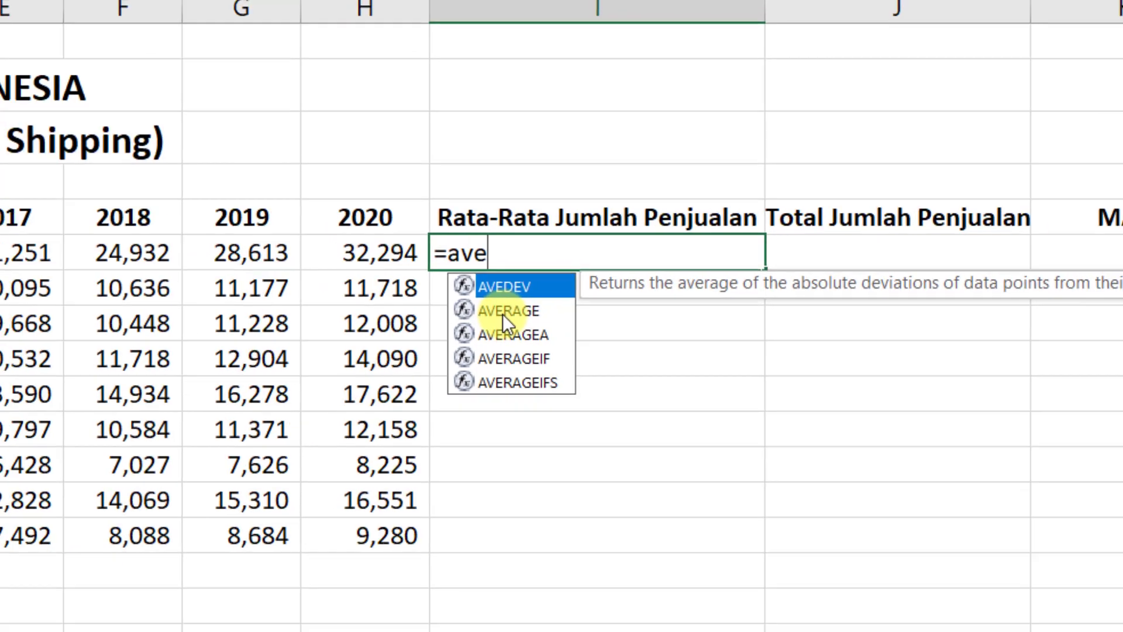
{"action": "double_click", "coordinate": [478, 311]}
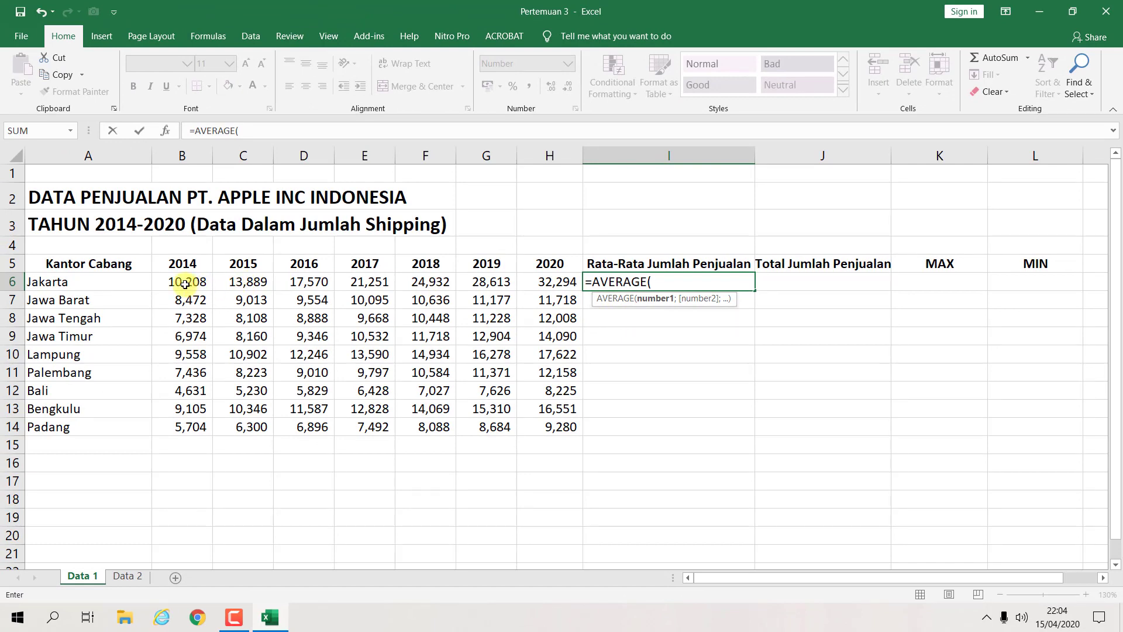
{"action": "left_click_drag", "start_coordinate": [190, 285], "coordinate": [555, 286]}
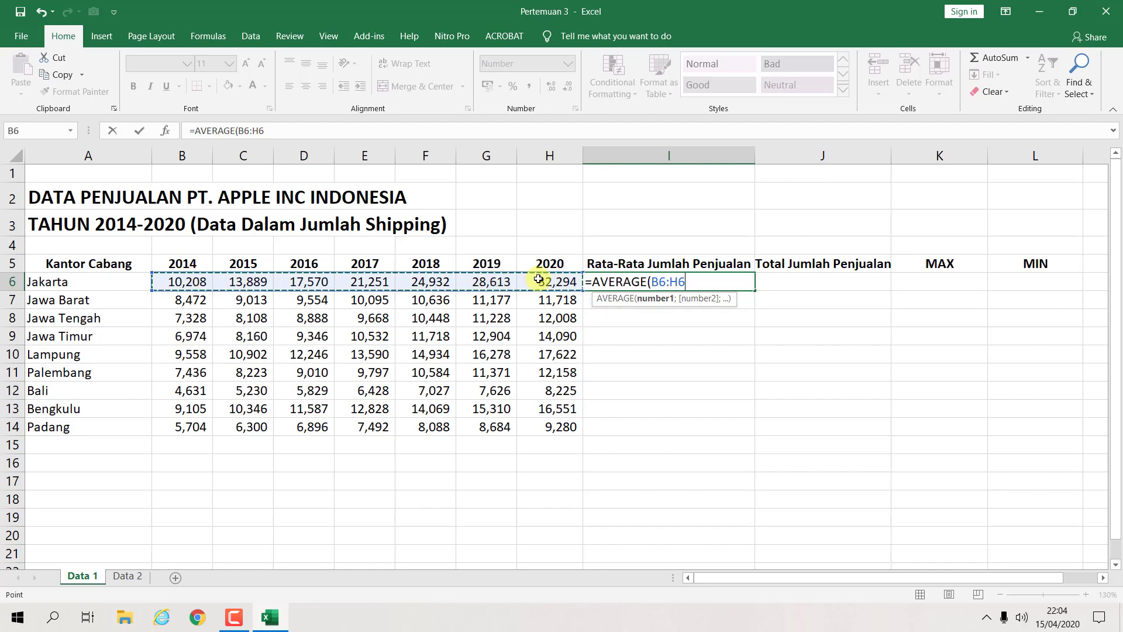
{"action": "key", "text": "Return"}
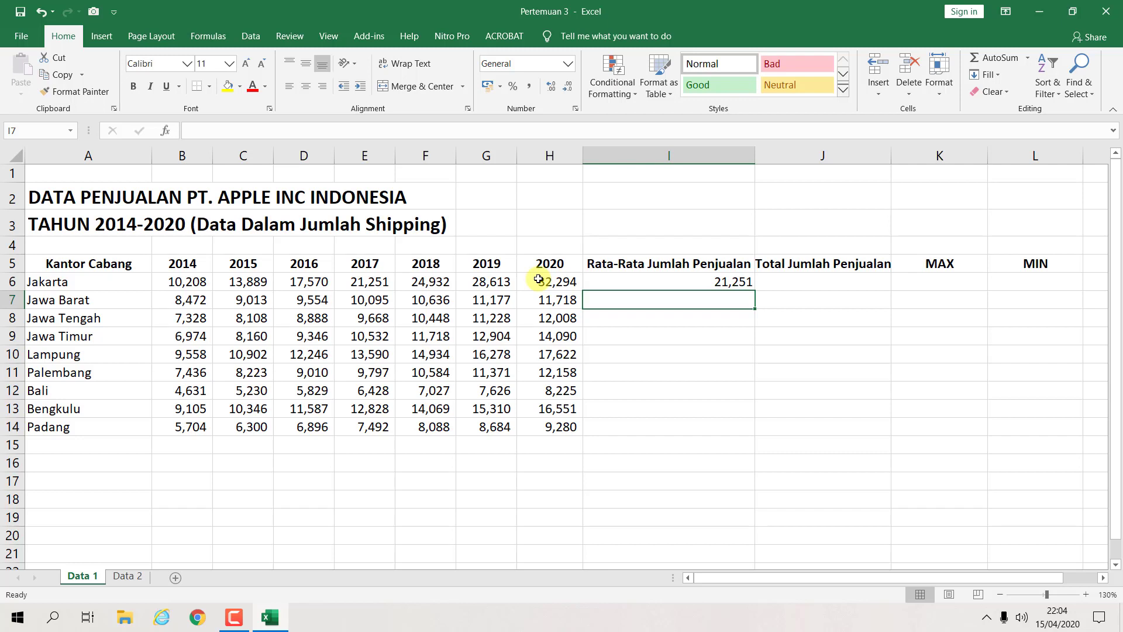
Check I6's formula and enter =AVERAGE(B7:H7) in I7 for Jawa Barat
{"action": "left_click", "coordinate": [720, 283]}
{"action": "left_click", "coordinate": [720, 316]}
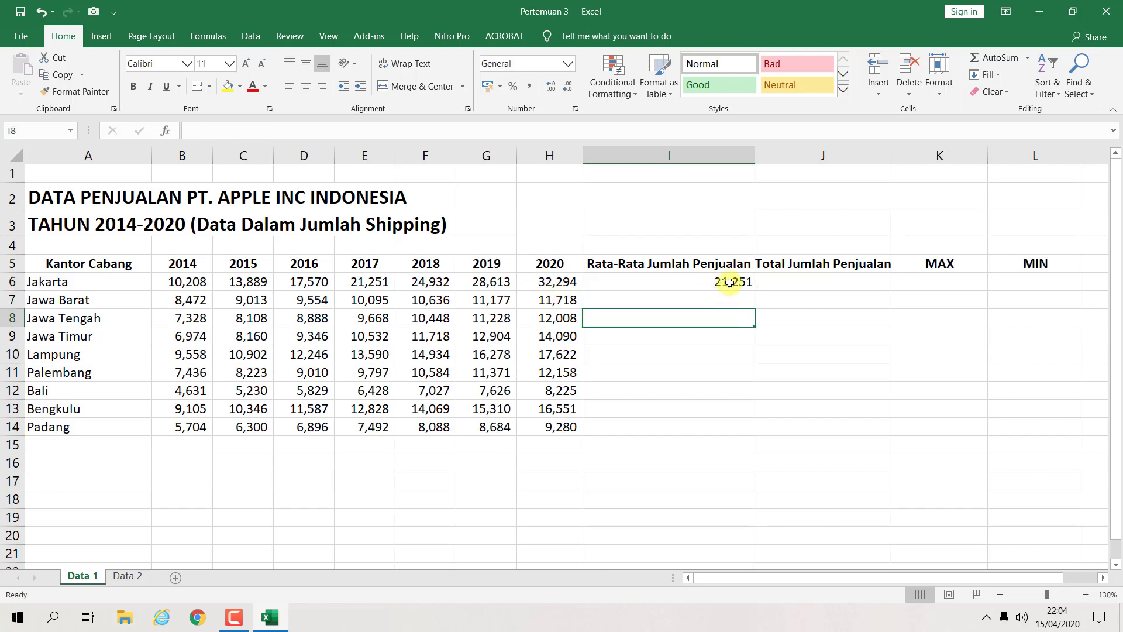
{"action": "left_click", "coordinate": [729, 283]}
{"action": "left_click", "coordinate": [728, 298]}
{"action": "left_click", "coordinate": [725, 284]}
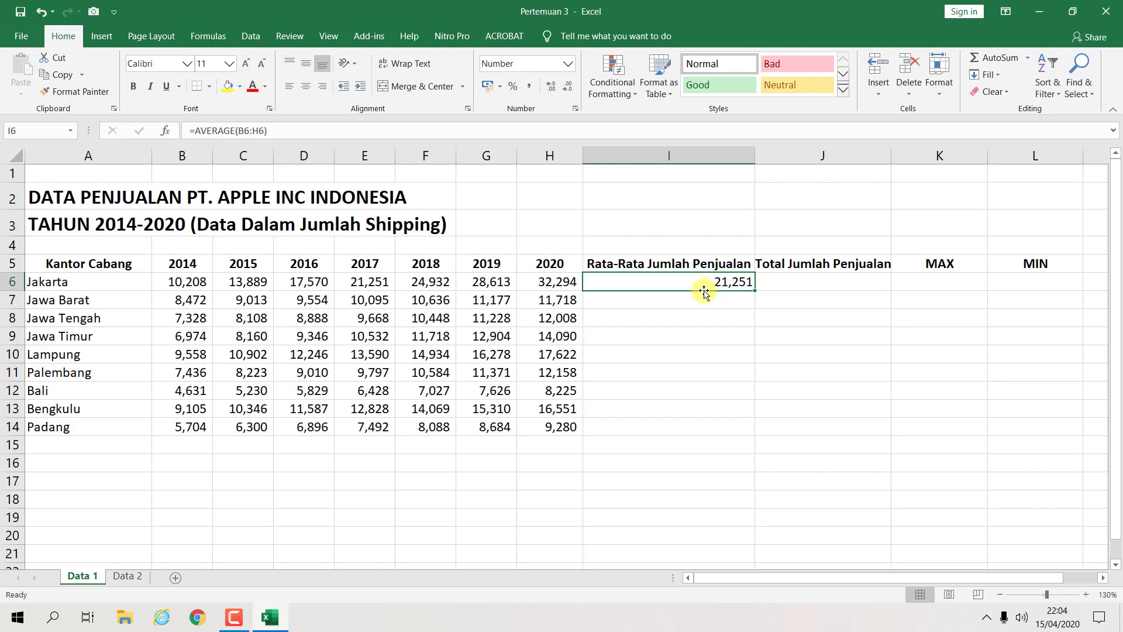
{"action": "left_click", "coordinate": [674, 299]}
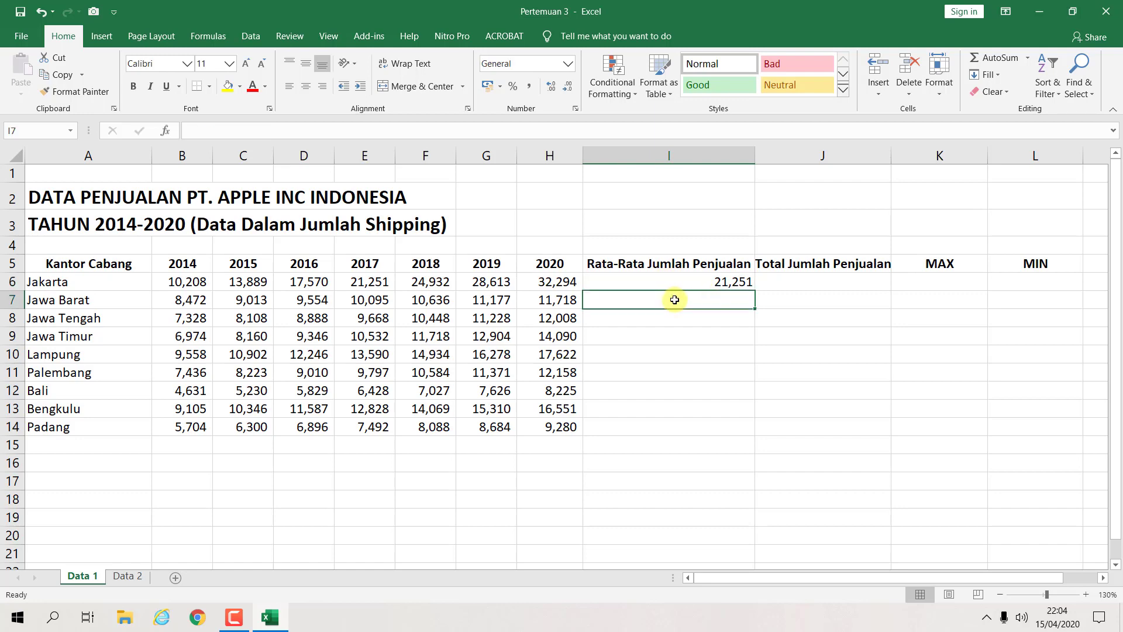
{"action": "type", "text": "="}
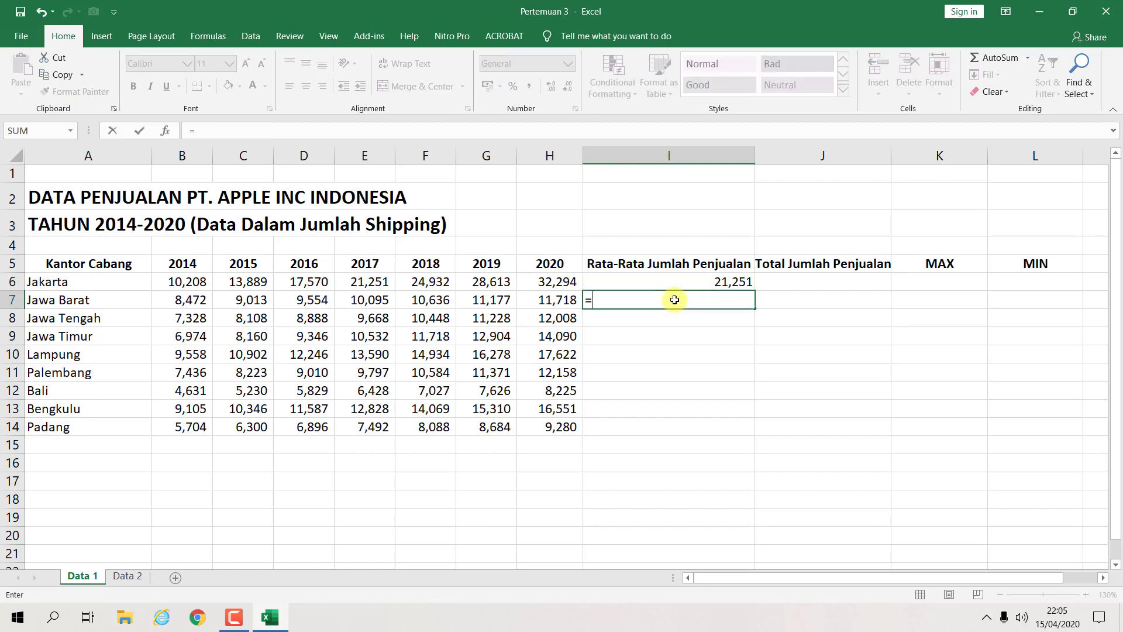
{"action": "type", "text": "ev"}
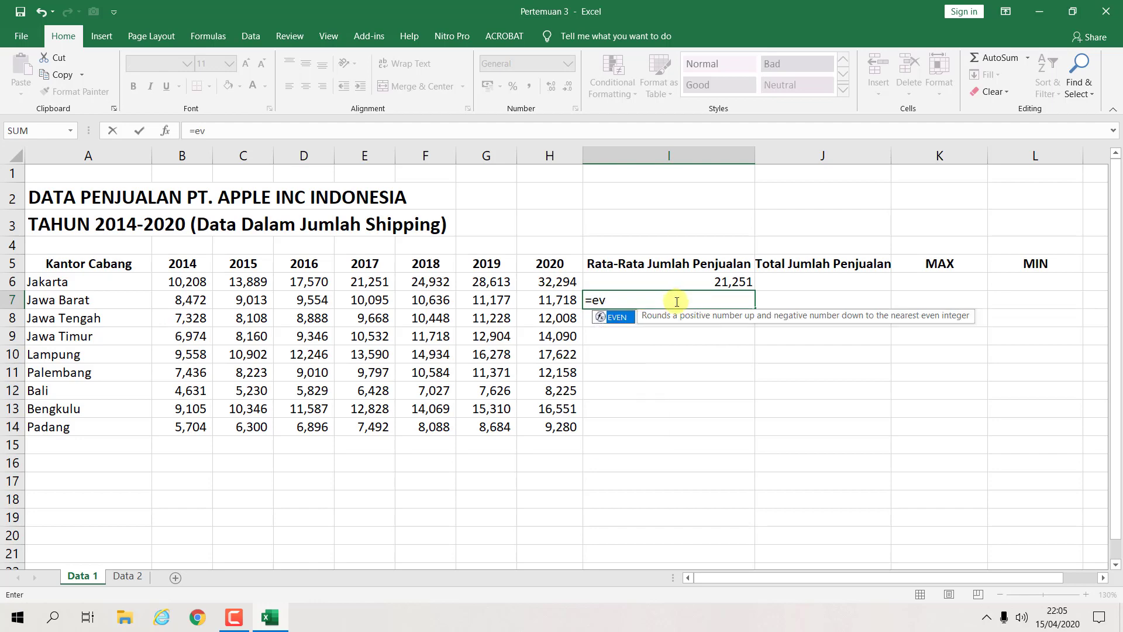
{"action": "key", "text": "BackSpace"}
{"action": "key", "text": "BackSpace"}
{"action": "type", "text": "a"}
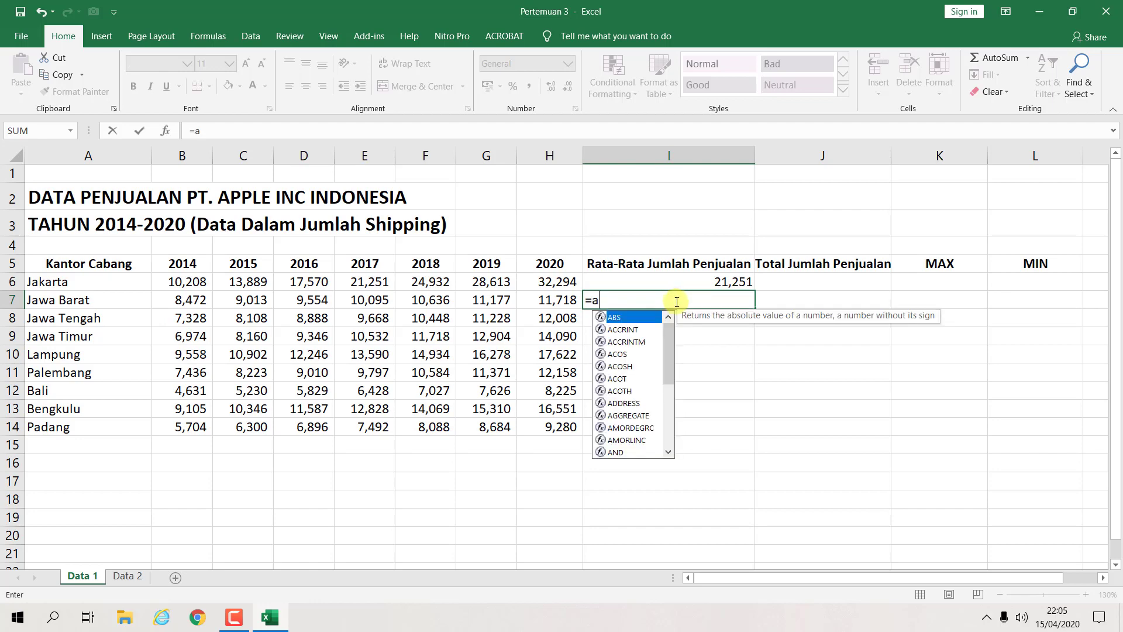
{"action": "type", "text": "v"}
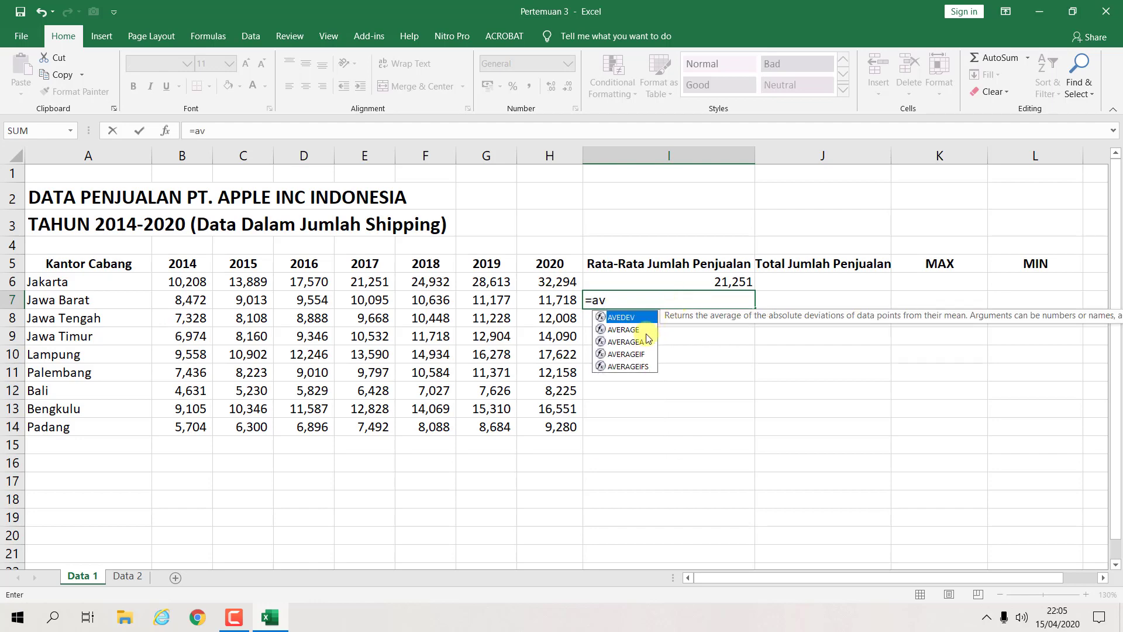
{"action": "double_click", "coordinate": [641, 330]}
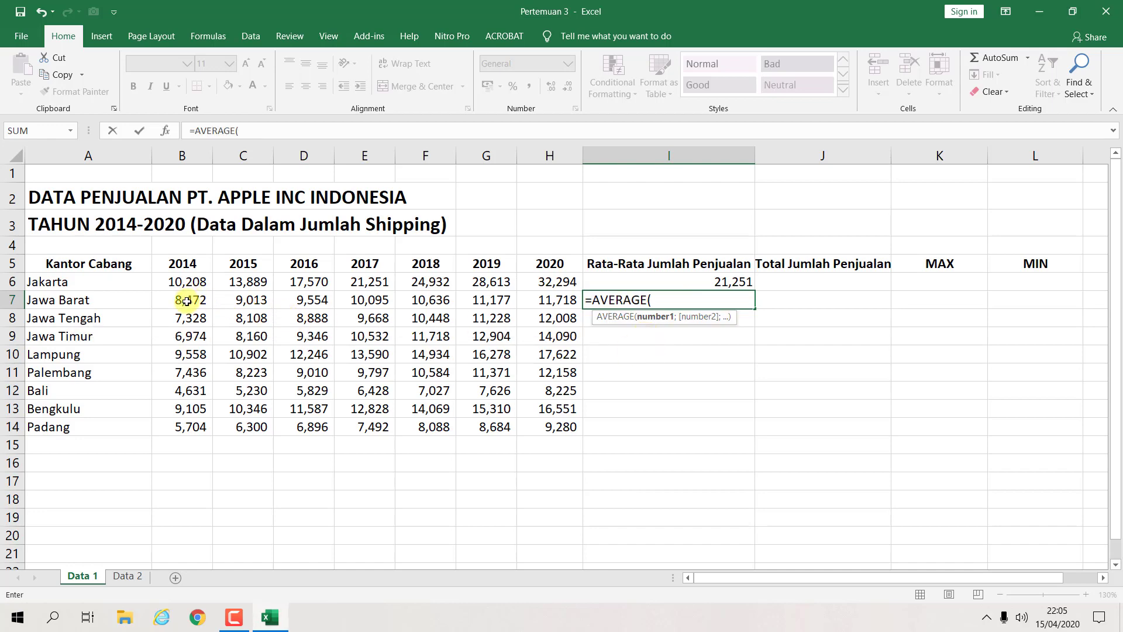
{"action": "left_click_drag", "start_coordinate": [187, 301], "coordinate": [559, 301]}
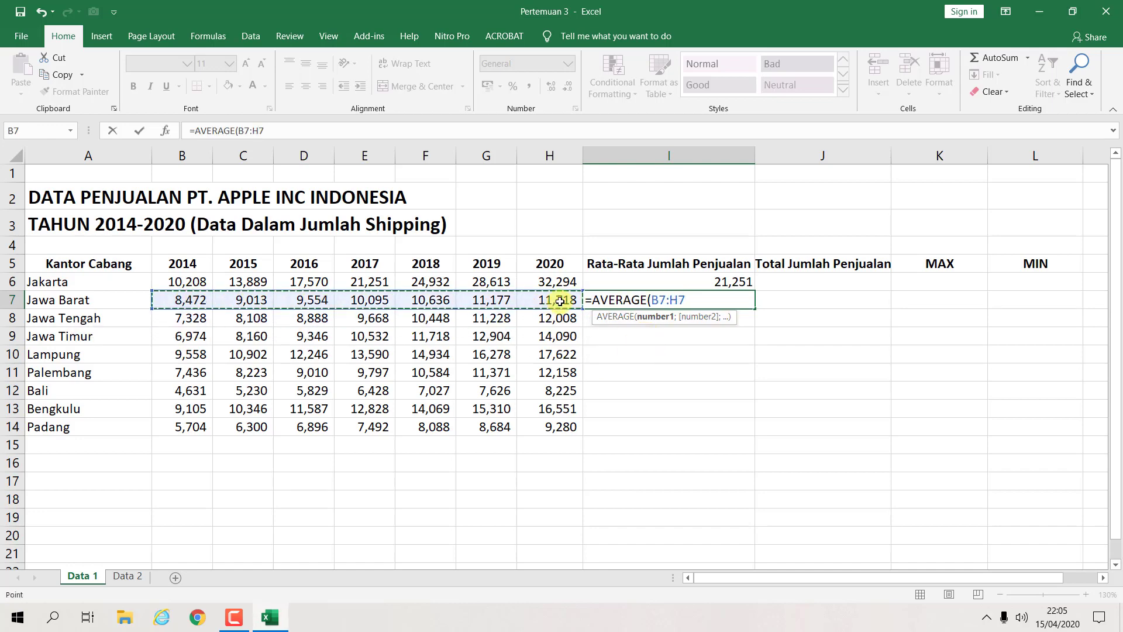
{"action": "key", "text": "Return"}
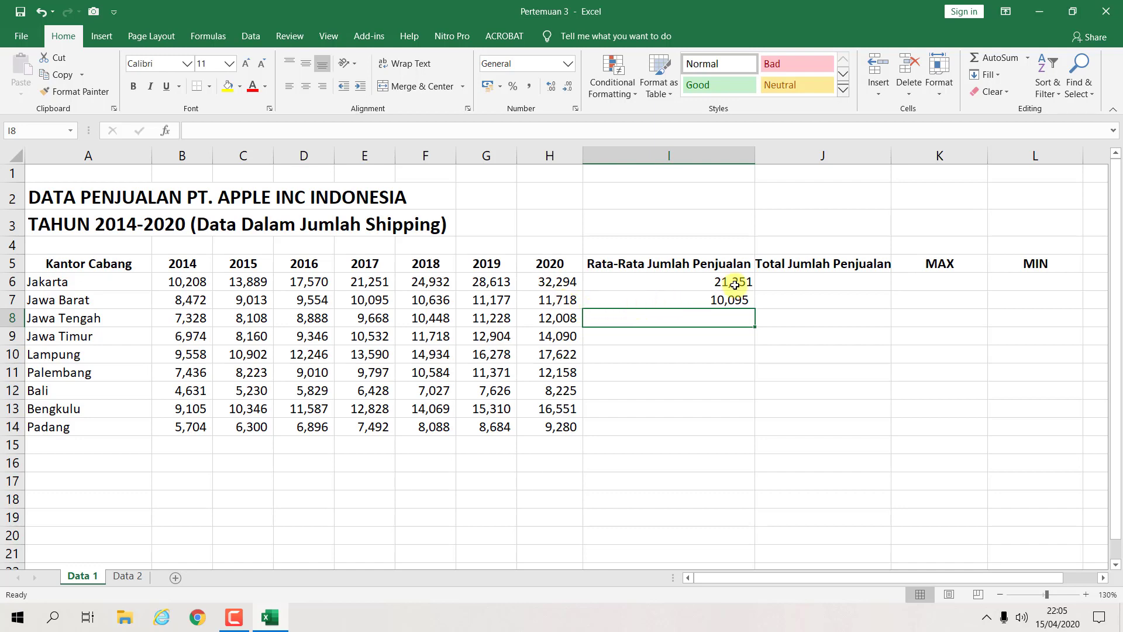
Fill the average formula down from I6 to I14, ending with Padang's 7,492
{"action": "left_click", "coordinate": [734, 285]}
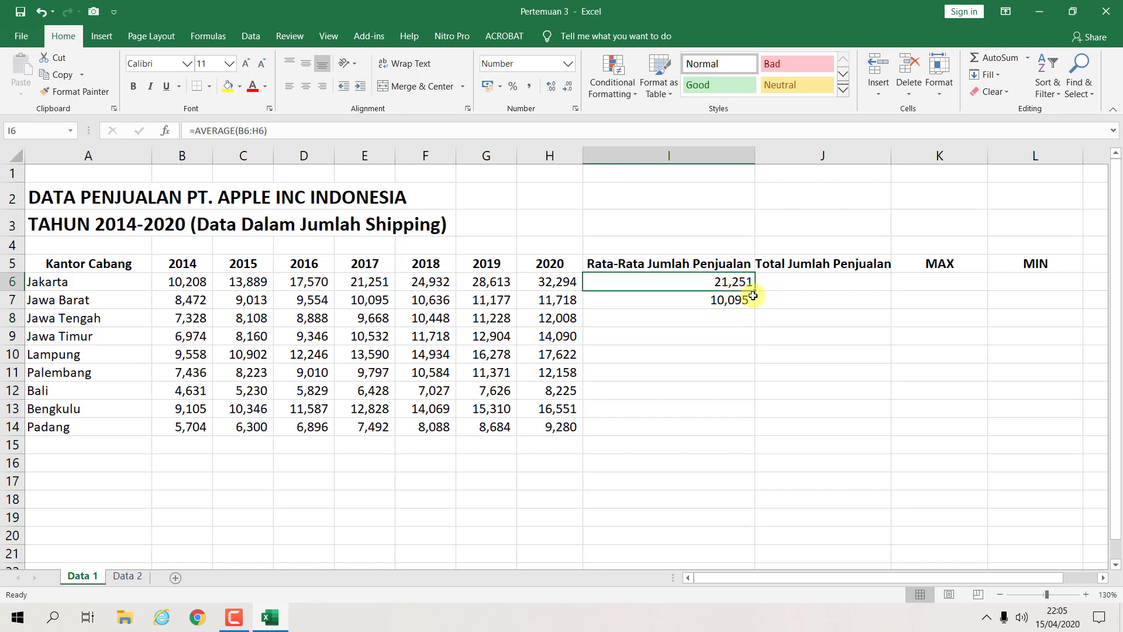
{"action": "left_click_drag", "start_coordinate": [755, 290], "coordinate": [737, 434]}
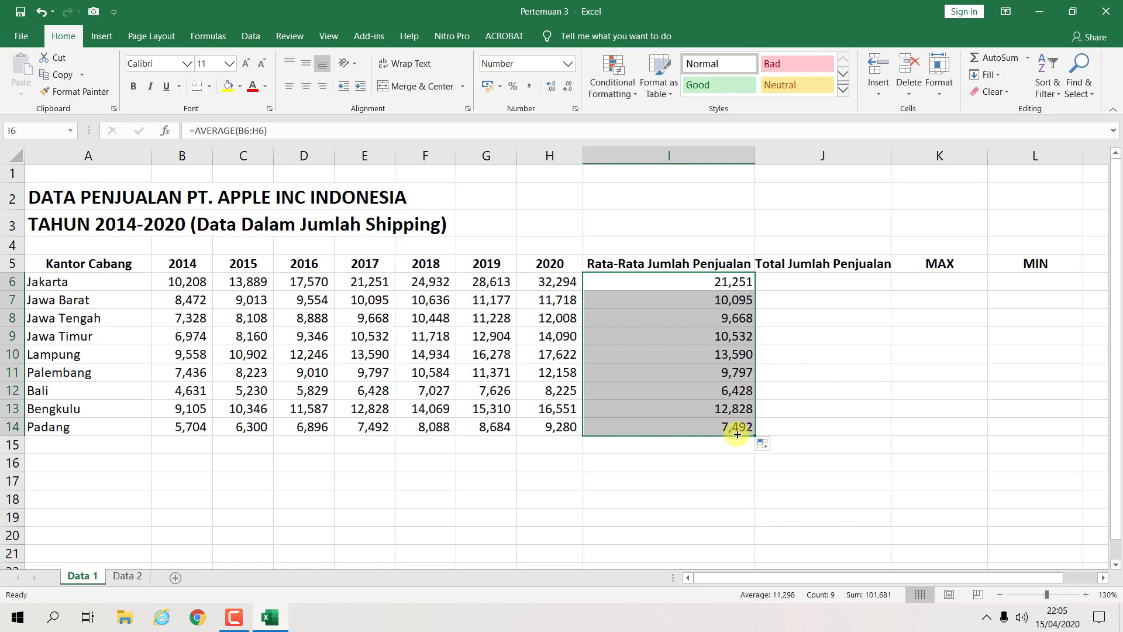
{"action": "key", "text": "ctrl+z"}
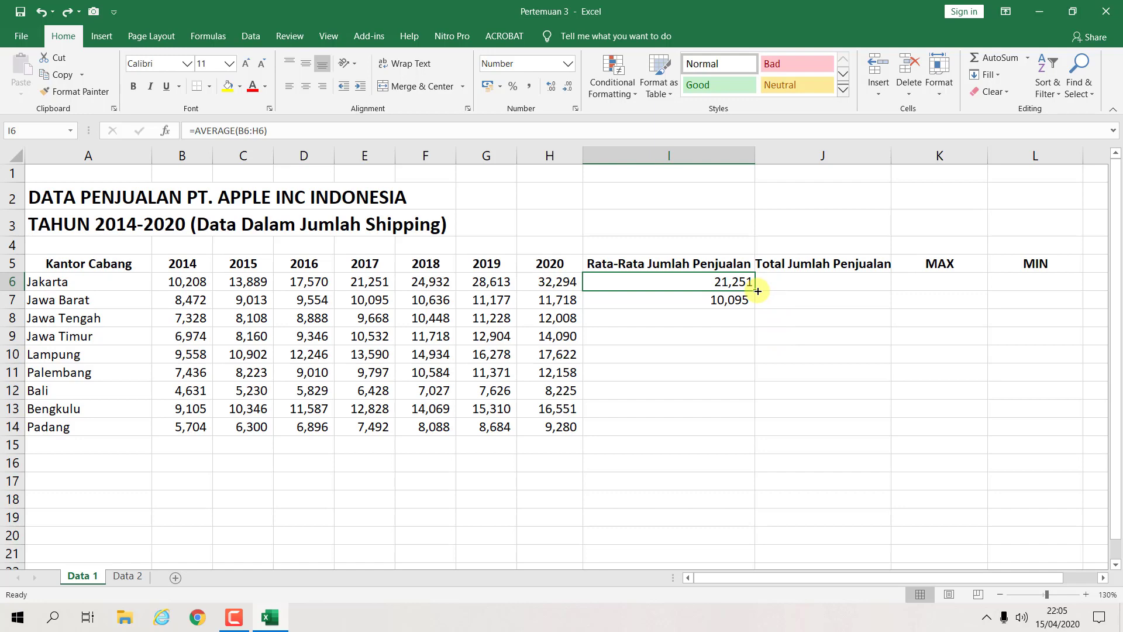
{"action": "left_click_drag", "start_coordinate": [757, 291], "coordinate": [753, 307]}
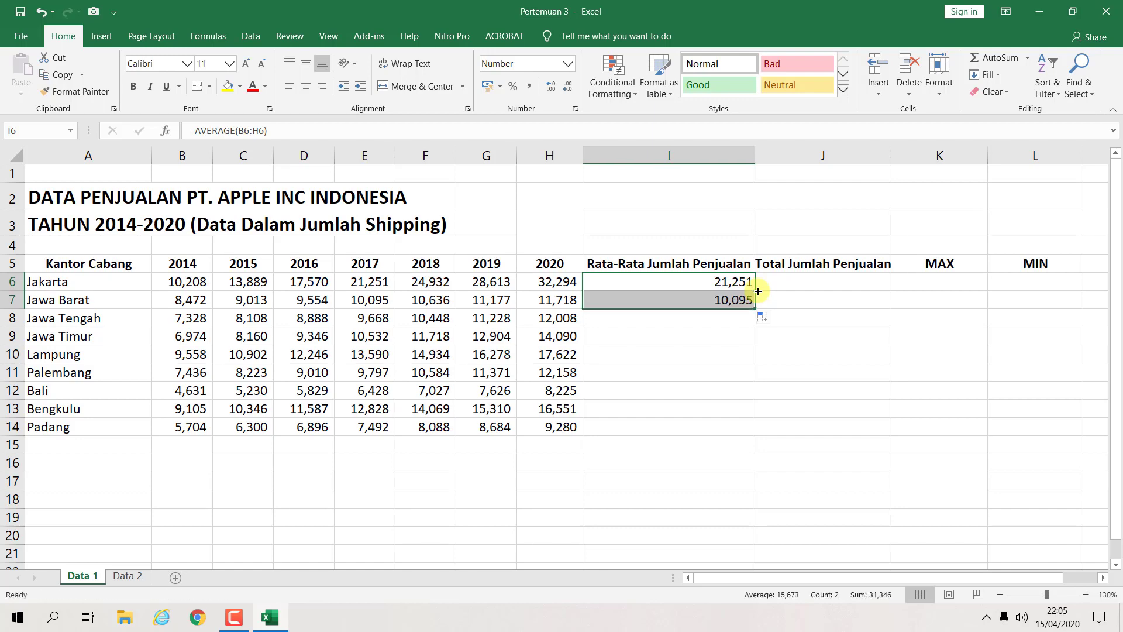
{"action": "double_click", "coordinate": [754, 307]}
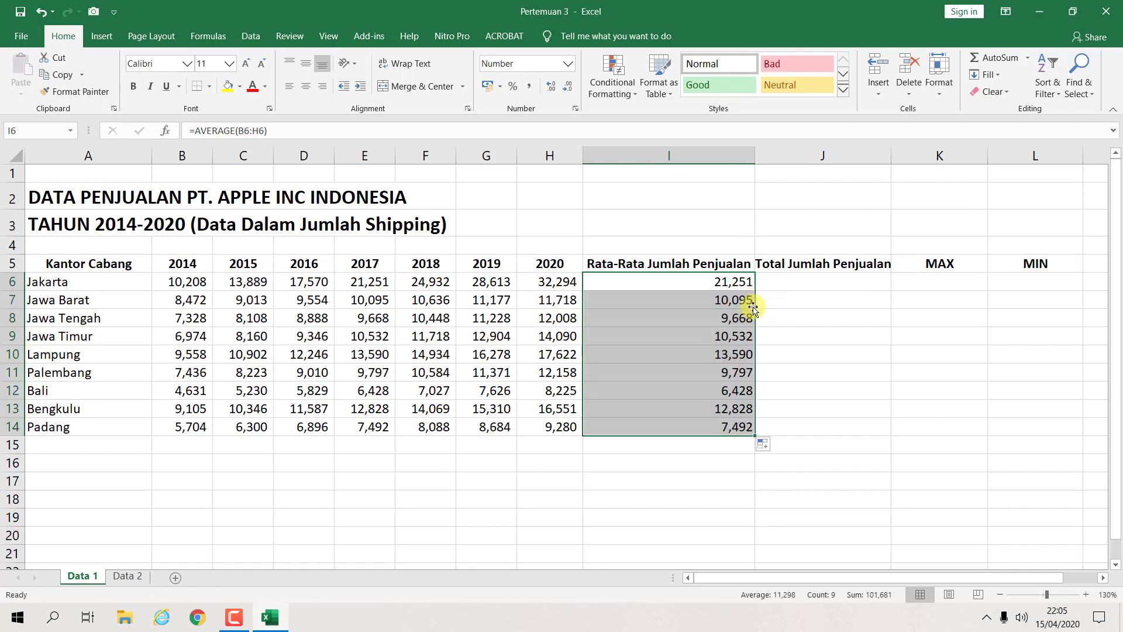
{"action": "left_click", "coordinate": [834, 325]}
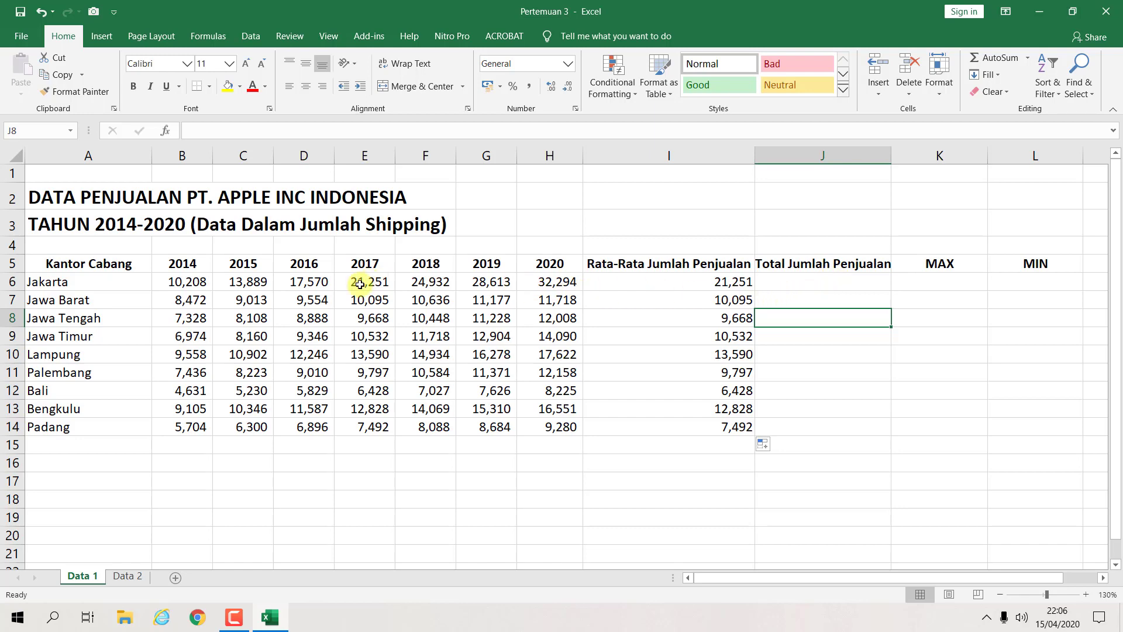
Select Jakarta's total sales cell J6 and bring up AutoSum's quick calculation list
{"action": "left_click", "coordinate": [813, 284]}
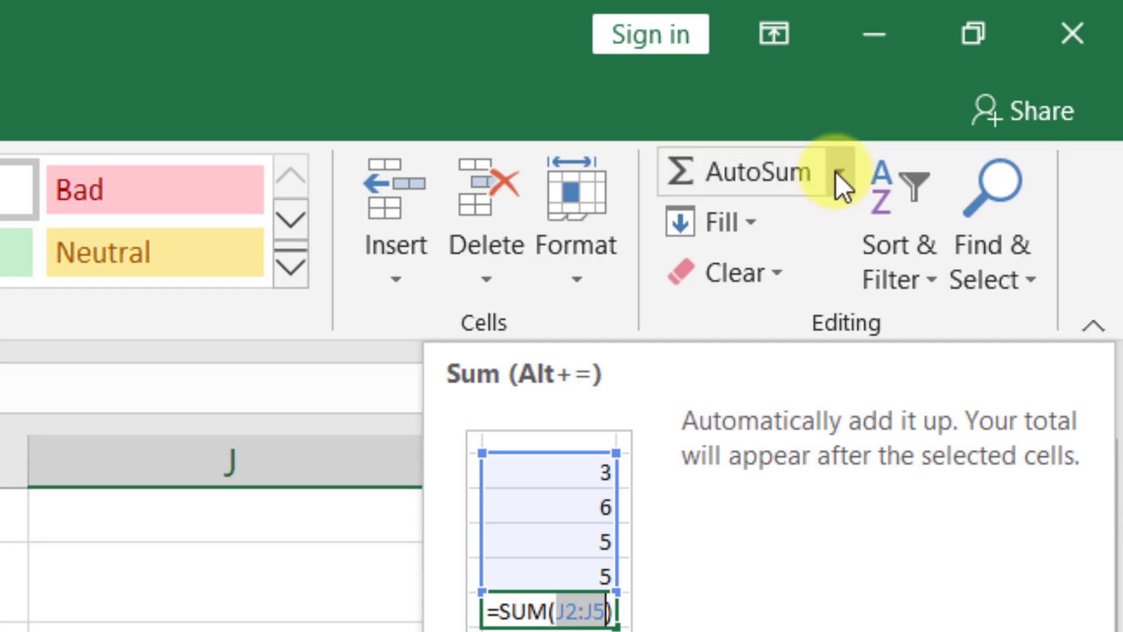
{"action": "left_click", "coordinate": [838, 172]}
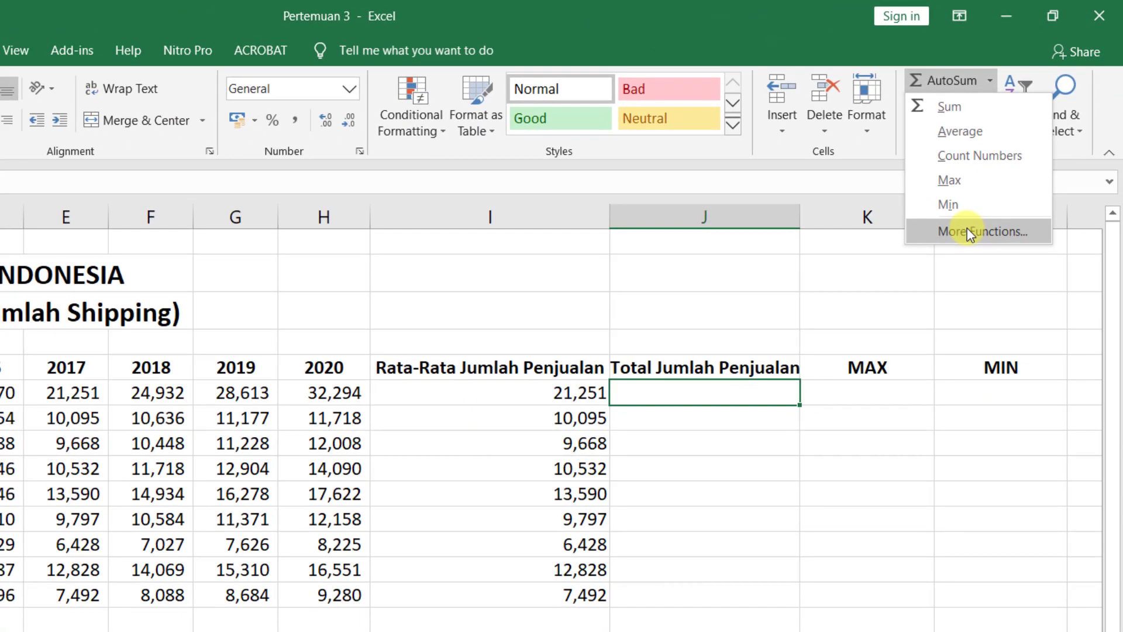
{"action": "left_click", "coordinate": [966, 231]}
{"action": "scroll", "coordinate": [625, 451], "scroll_direction": "down", "scroll_amount": 1}
{"action": "scroll", "coordinate": [624, 450], "scroll_direction": "up", "scroll_amount": 1}
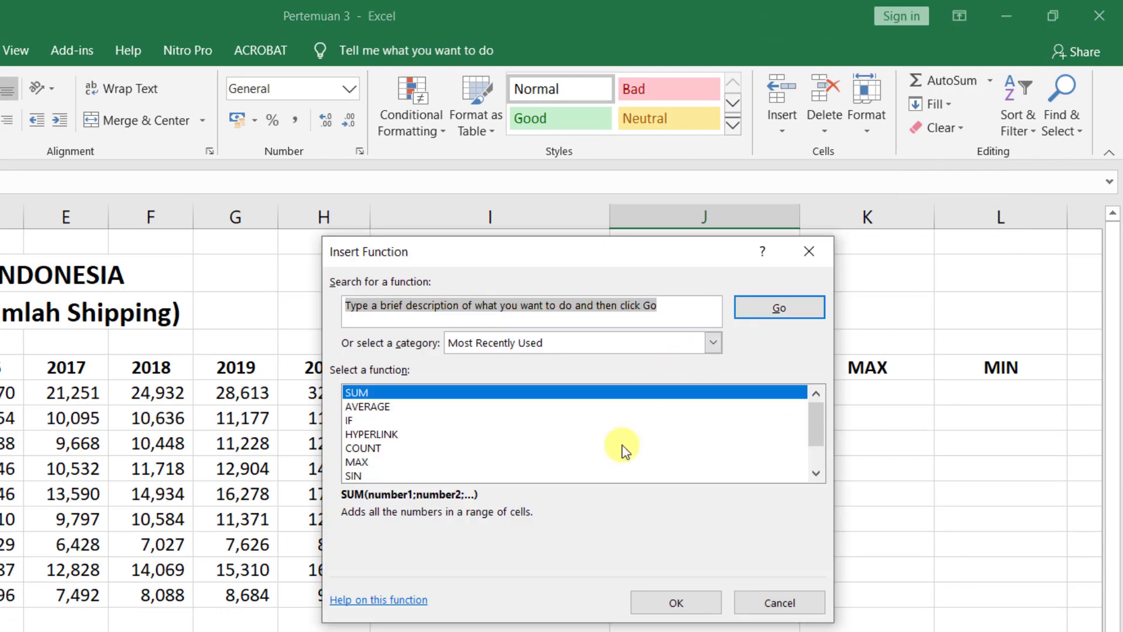
{"action": "scroll", "coordinate": [622, 446], "scroll_direction": "down", "scroll_amount": 1}
{"action": "scroll", "coordinate": [626, 427], "scroll_direction": "up", "scroll_amount": 1}
{"action": "left_click", "coordinate": [712, 342]}
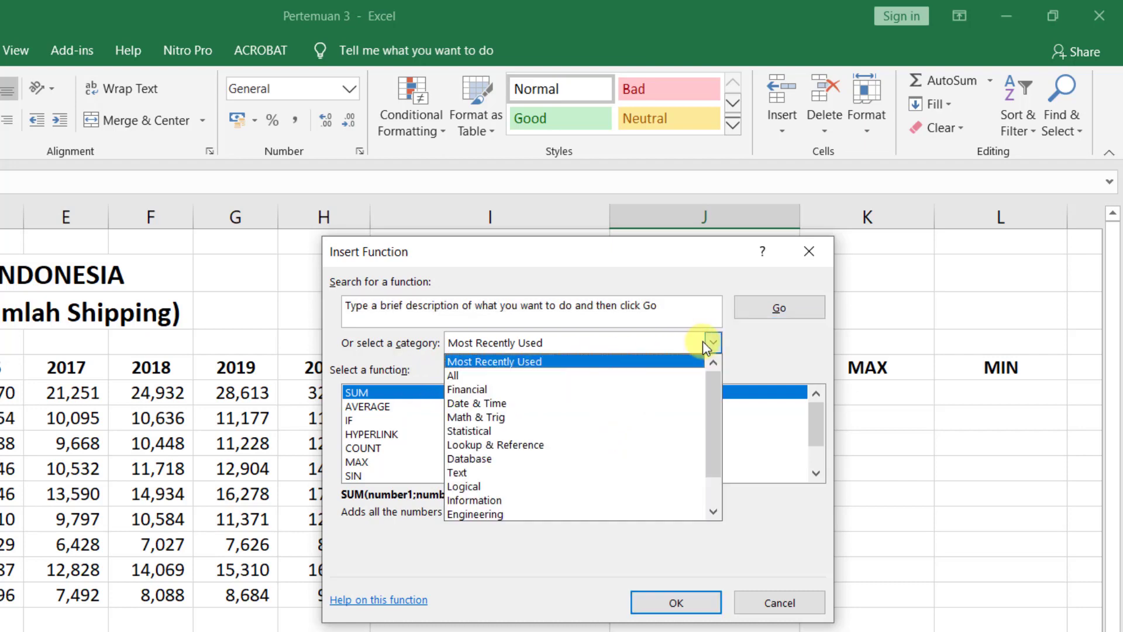
{"action": "scroll", "coordinate": [599, 449], "scroll_direction": "down", "scroll_amount": 2}
{"action": "scroll", "coordinate": [599, 449], "scroll_direction": "up", "scroll_amount": 2}
{"action": "left_click", "coordinate": [559, 417]}
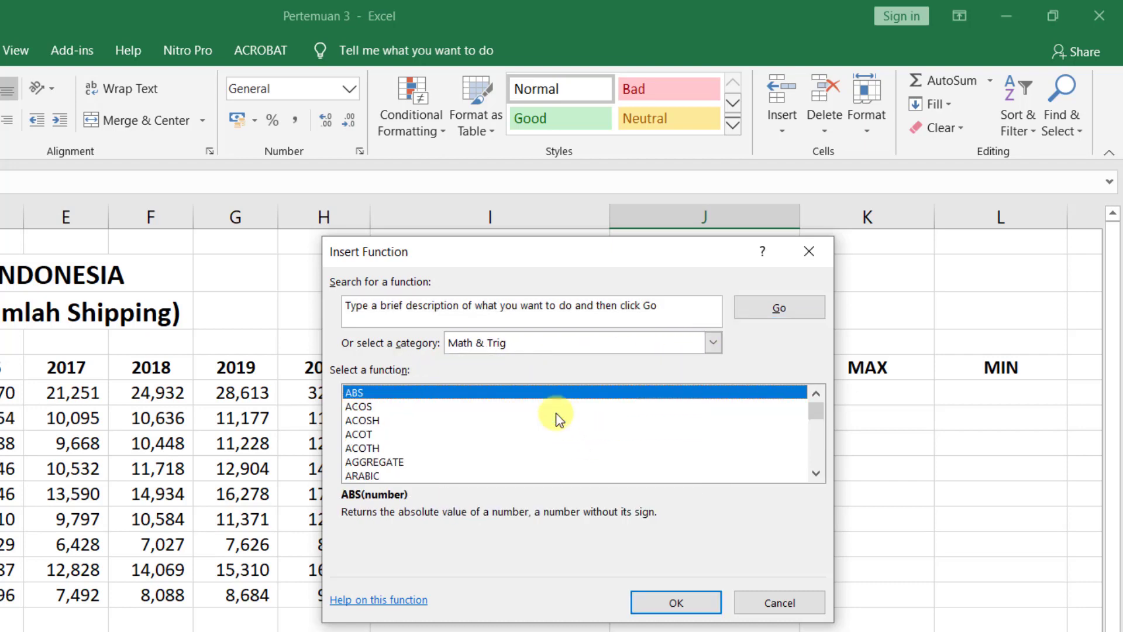
{"action": "scroll", "coordinate": [514, 452], "scroll_direction": "up", "scroll_amount": 1}
{"action": "scroll", "coordinate": [515, 452], "scroll_direction": "down", "scroll_amount": 12}
{"action": "scroll", "coordinate": [579, 444], "scroll_direction": "down", "scroll_amount": 11}
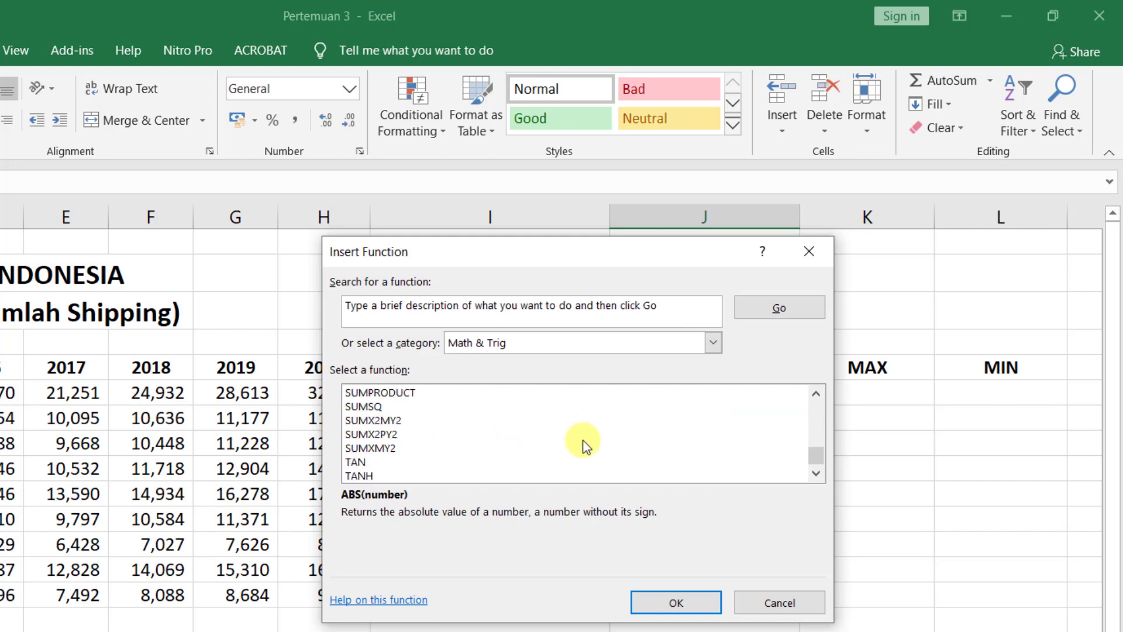
{"action": "left_click", "coordinate": [821, 606]}
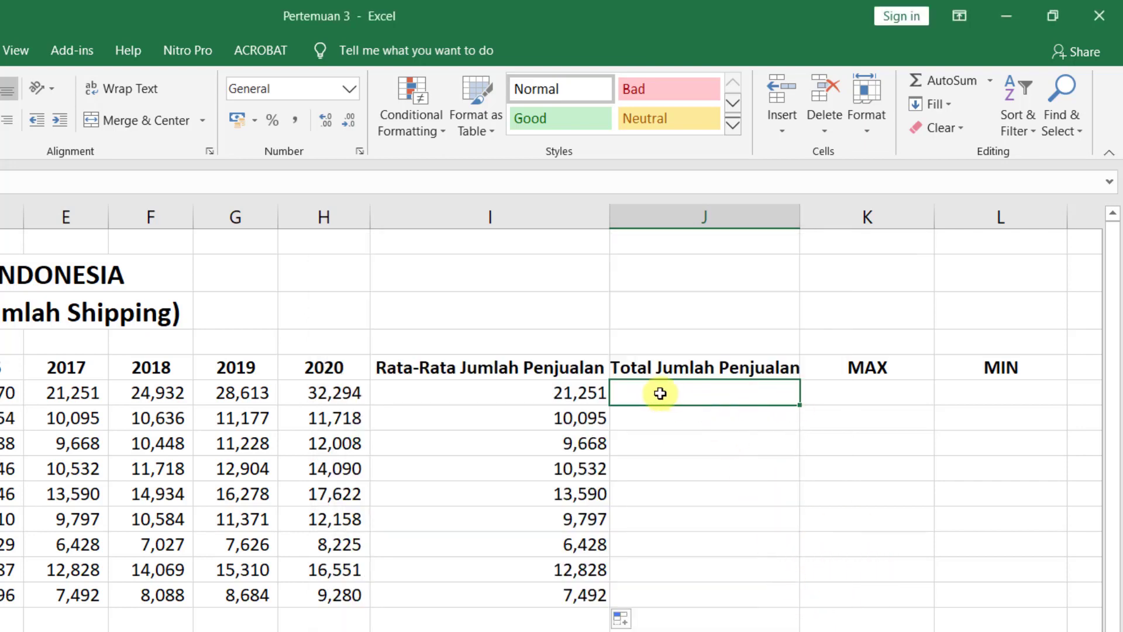
Widen column J, try a first AutoSum total for Jakarta, then clear it
{"action": "left_click_drag", "start_coordinate": [800, 217], "coordinate": [804, 217]}
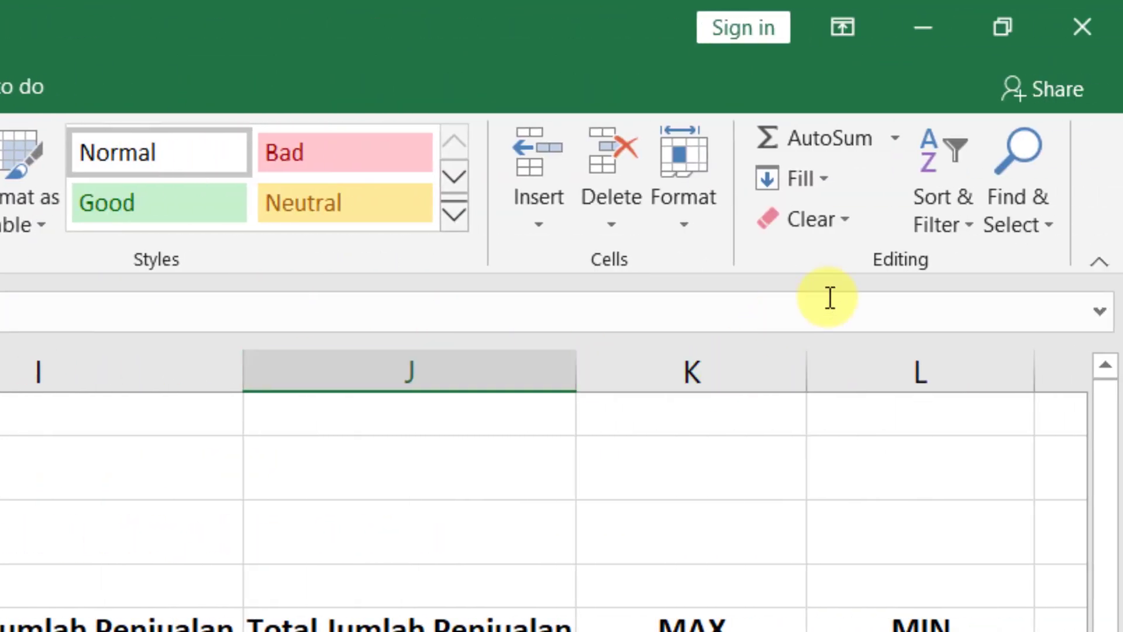
{"action": "left_click", "coordinate": [893, 143]}
{"action": "left_click", "coordinate": [880, 181]}
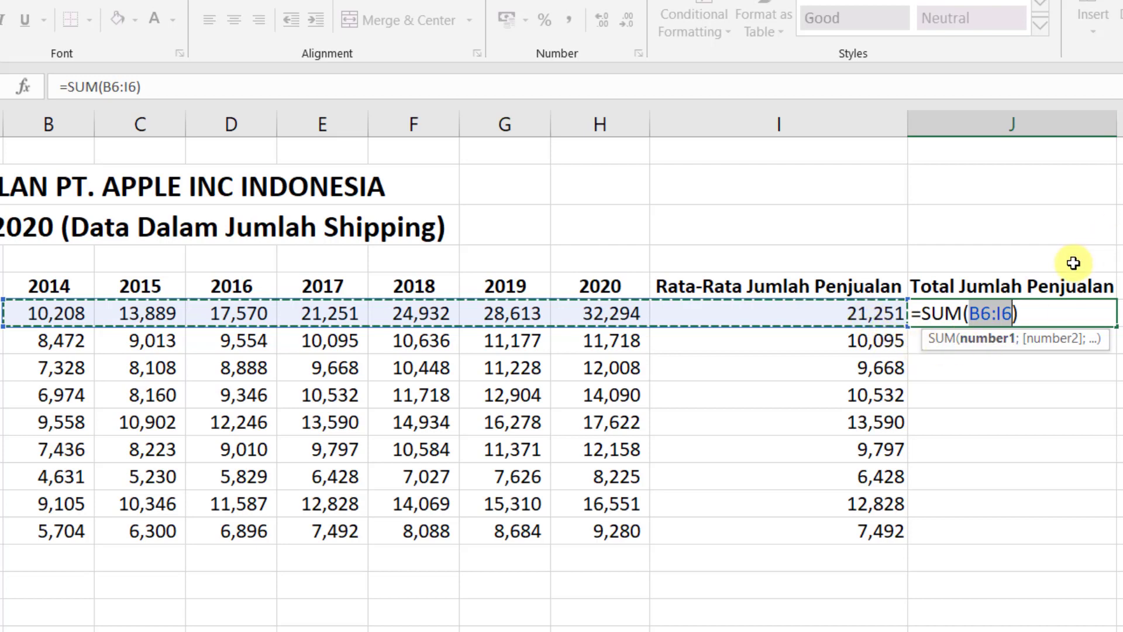
{"action": "key", "text": "Return"}
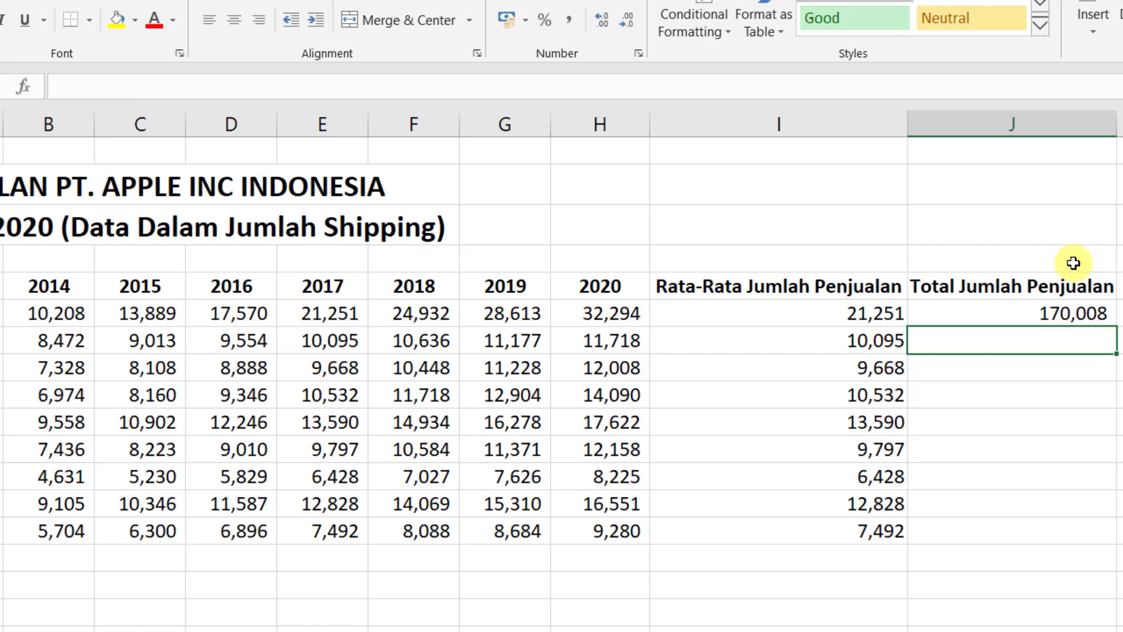
{"action": "left_click", "coordinate": [875, 318]}
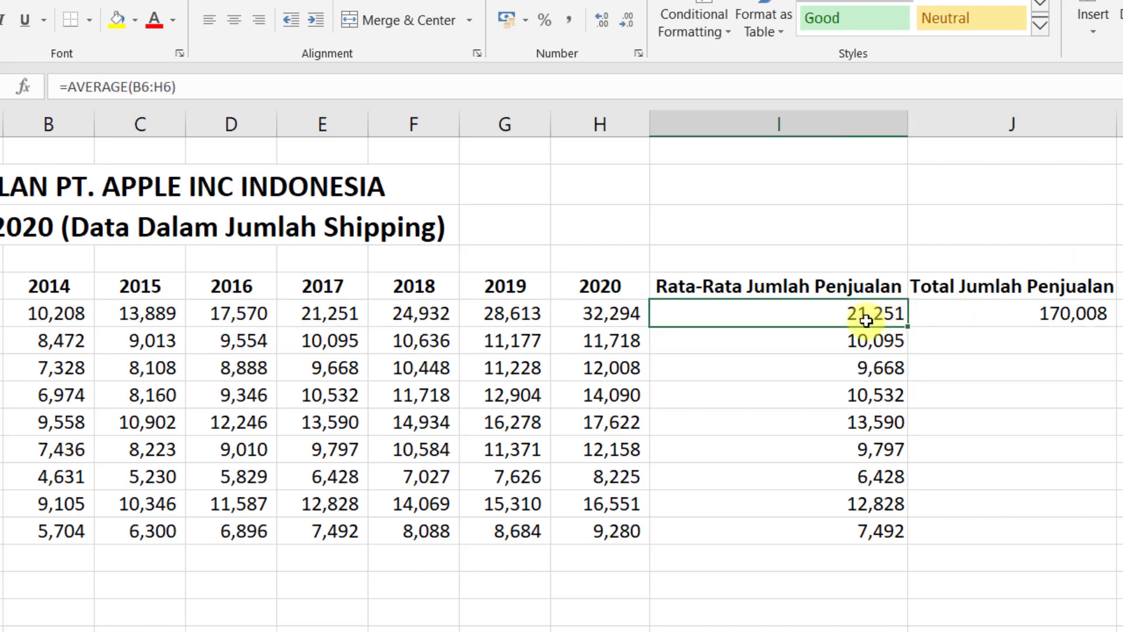
{"action": "left_click", "coordinate": [1001, 319]}
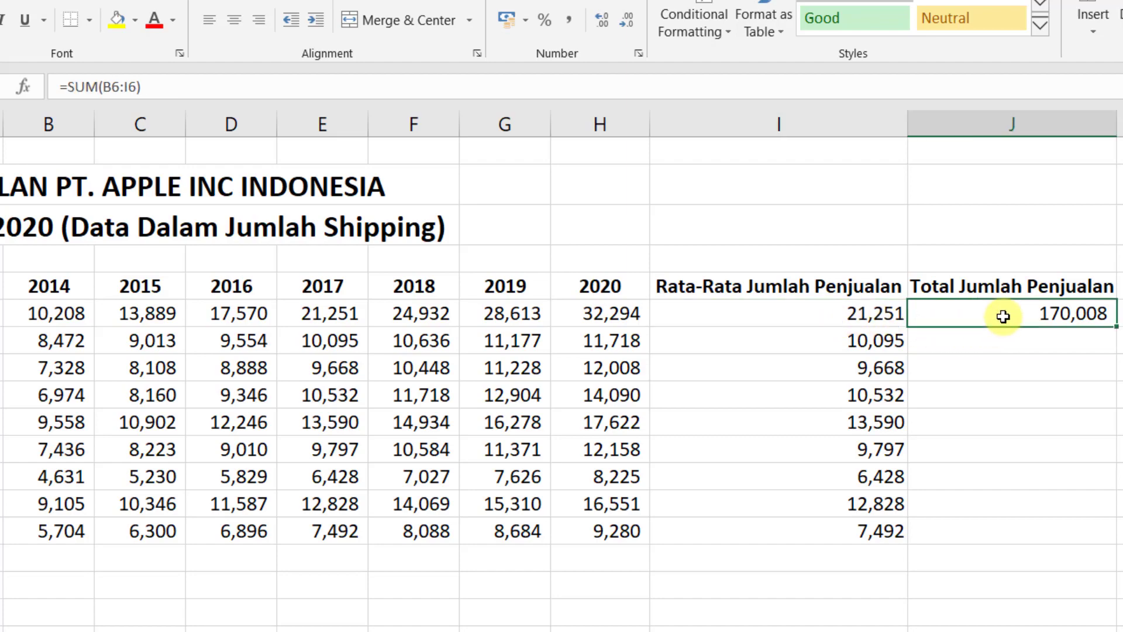
{"action": "key", "text": "Delete"}
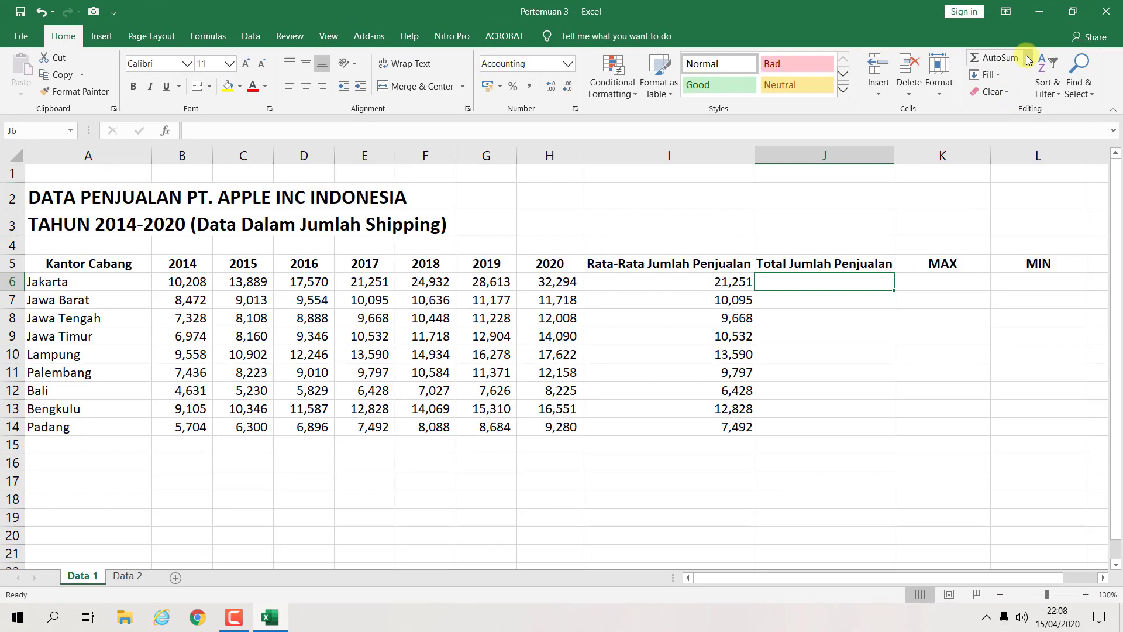
Enter =SUM(B6:H6) in J6 and fill it down to J14 for every branch
{"action": "left_click", "coordinate": [1028, 58]}
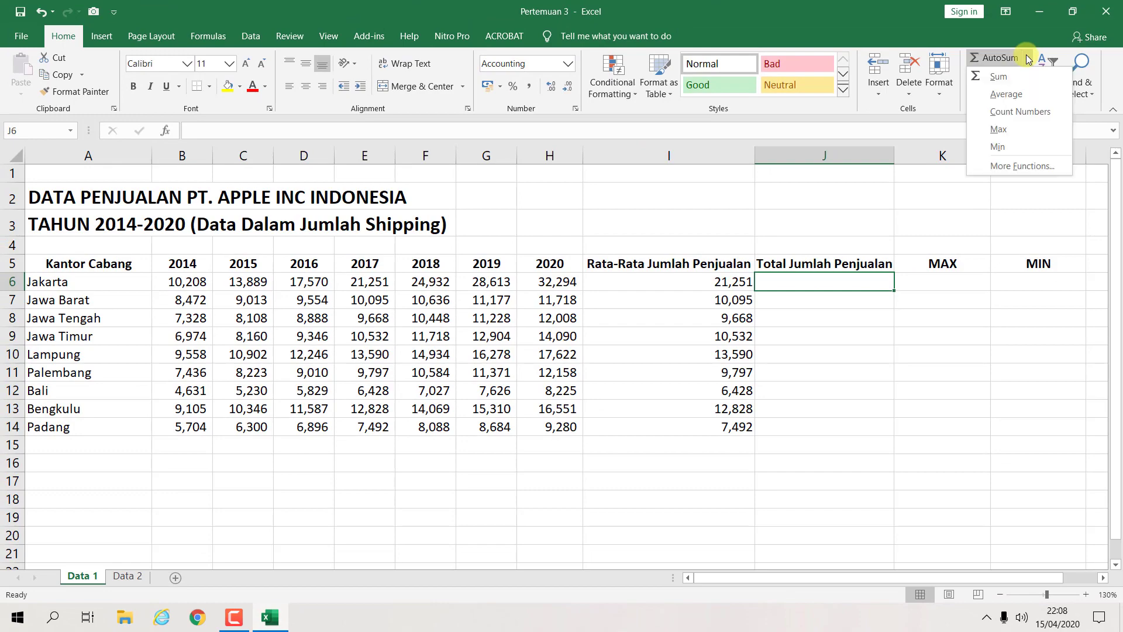
{"action": "left_click", "coordinate": [1001, 76]}
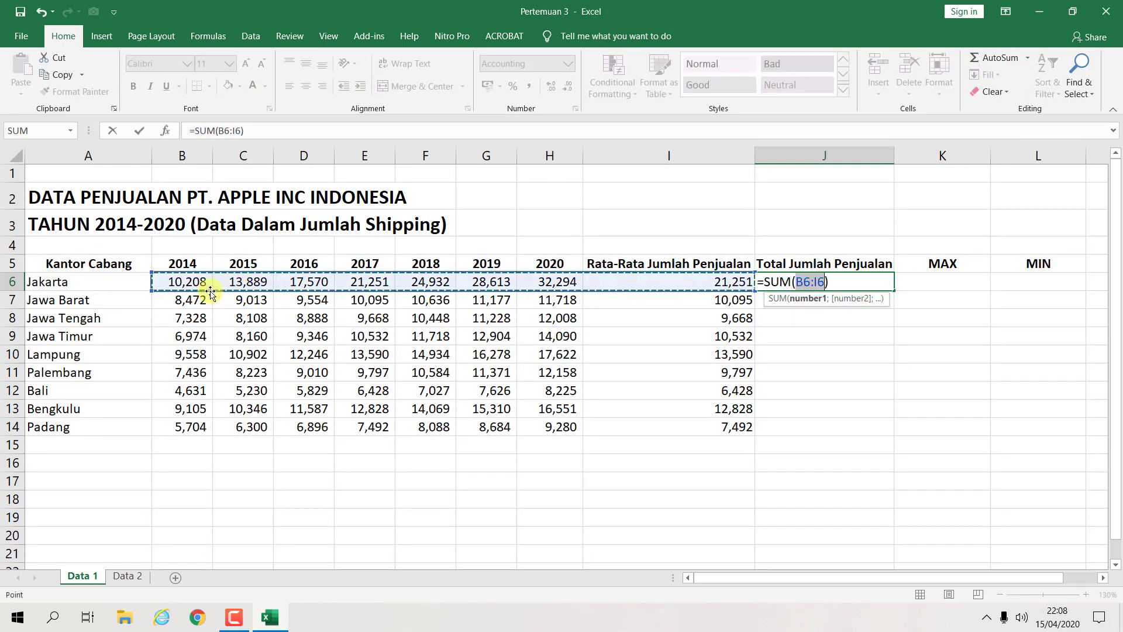
{"action": "left_click", "coordinate": [181, 283]}
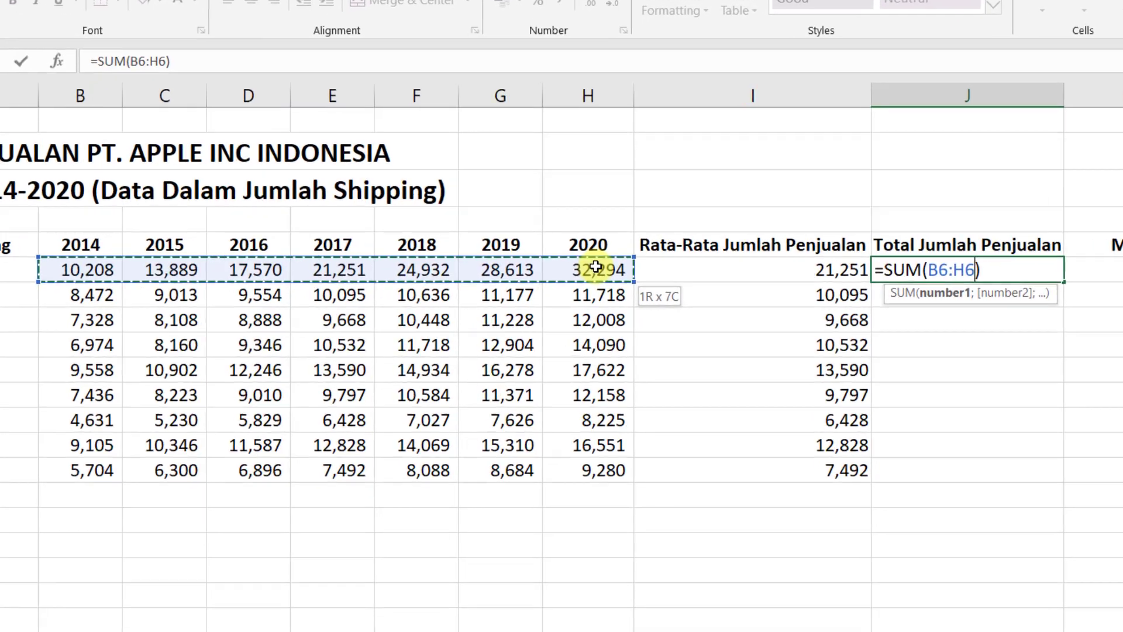
{"action": "left_click_drag", "start_coordinate": [181, 283], "coordinate": [555, 280]}
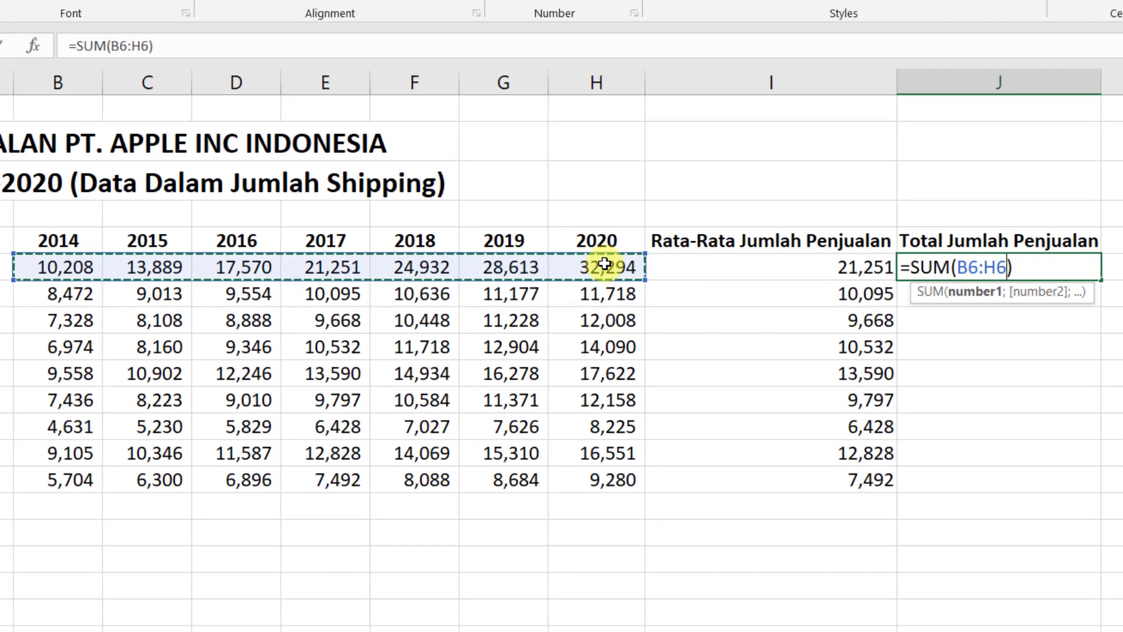
{"action": "key", "text": "Return"}
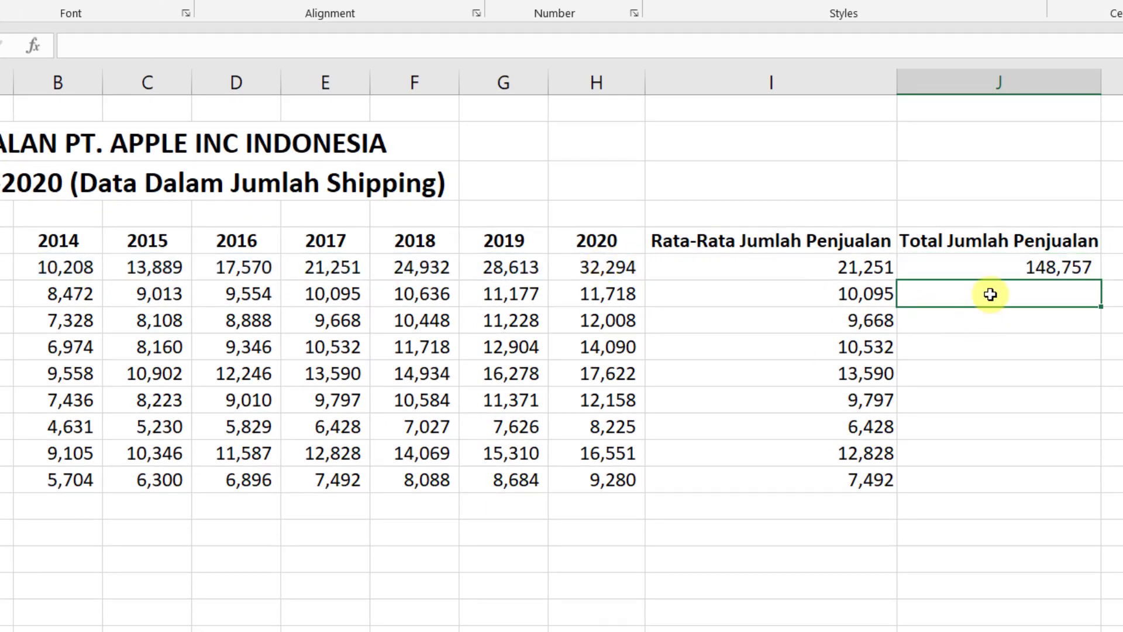
{"action": "left_click", "coordinate": [1036, 273]}
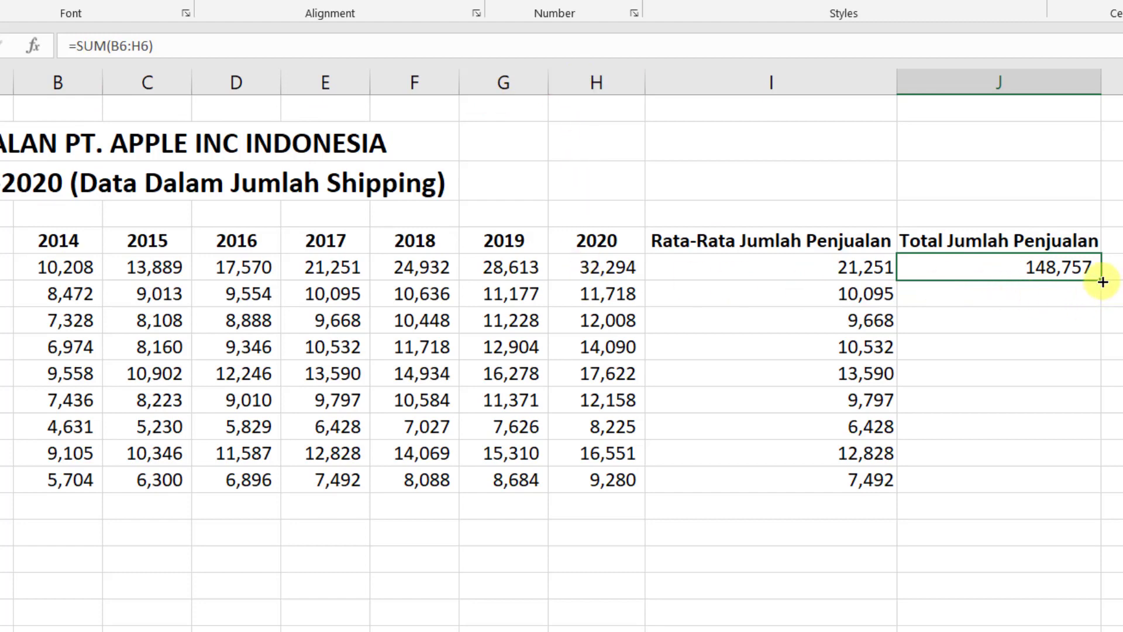
{"action": "double_click", "coordinate": [1101, 282]}
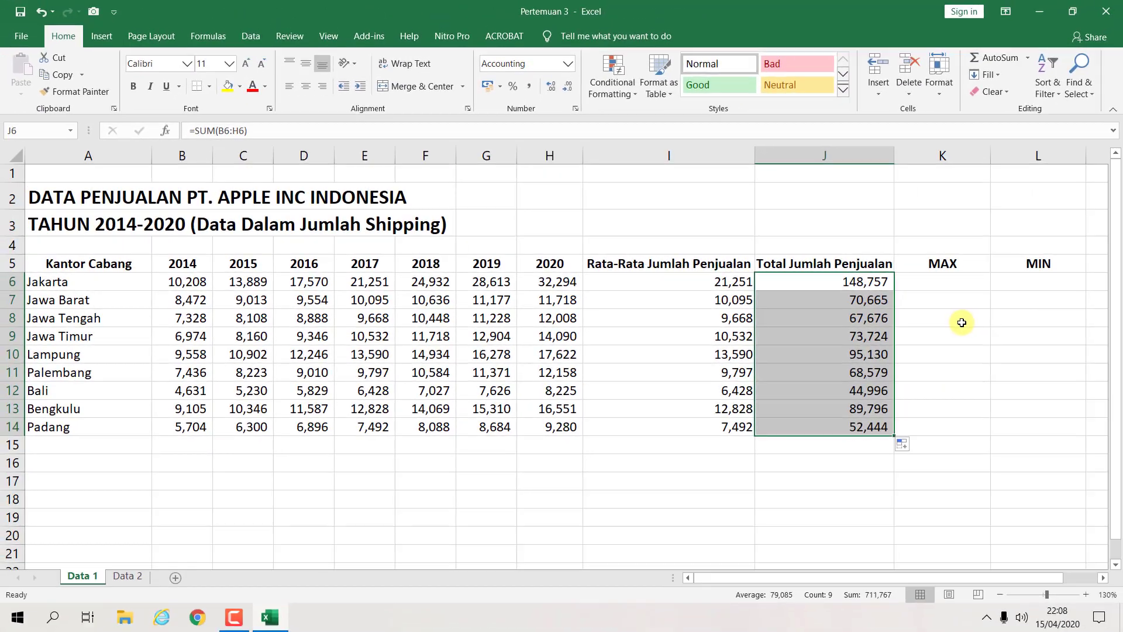
{"action": "left_click", "coordinate": [942, 318]}
Put =MAX(B6:H6) in K6 and fill it down through K14, Jakarta 32,294 to Padang 9,280
{"action": "left_click", "coordinate": [943, 281]}
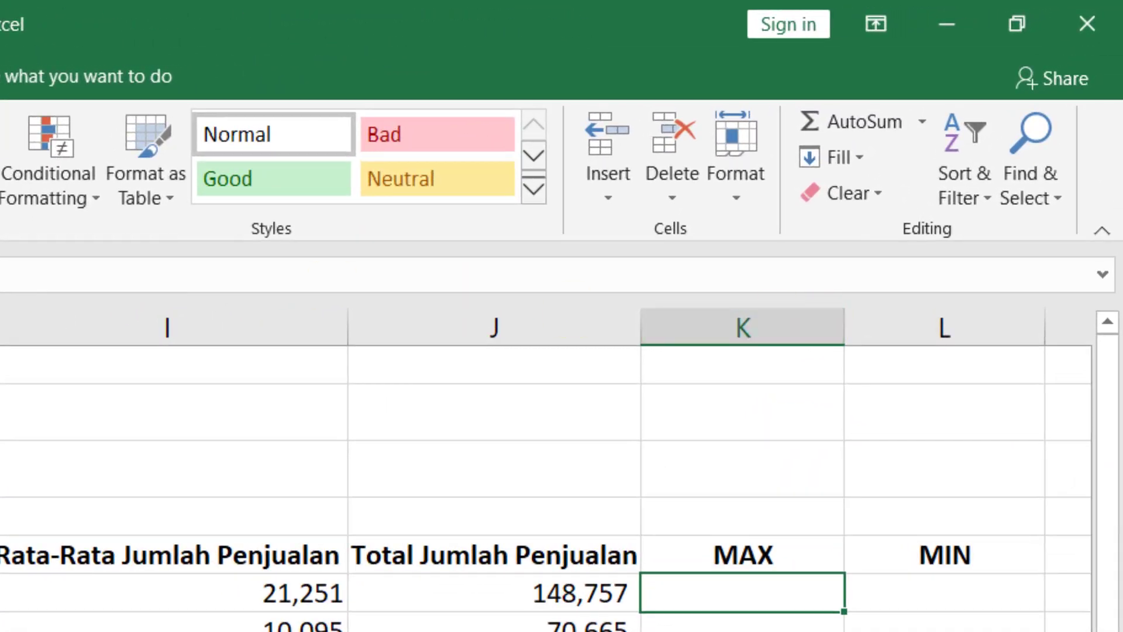
{"action": "left_click", "coordinate": [918, 132]}
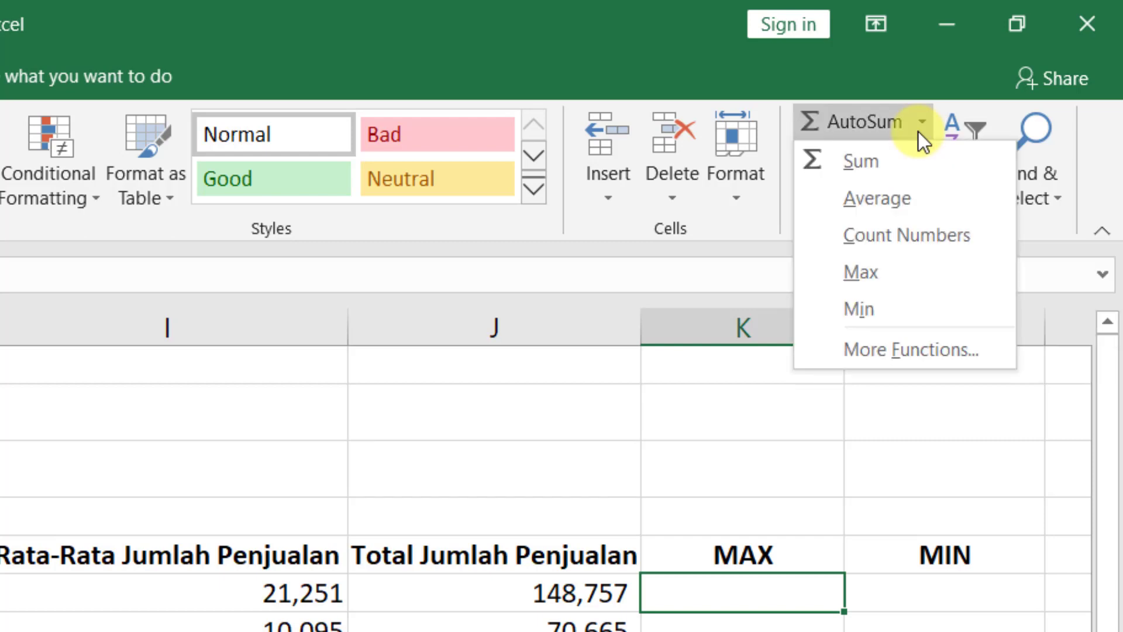
{"action": "left_click", "coordinate": [914, 265]}
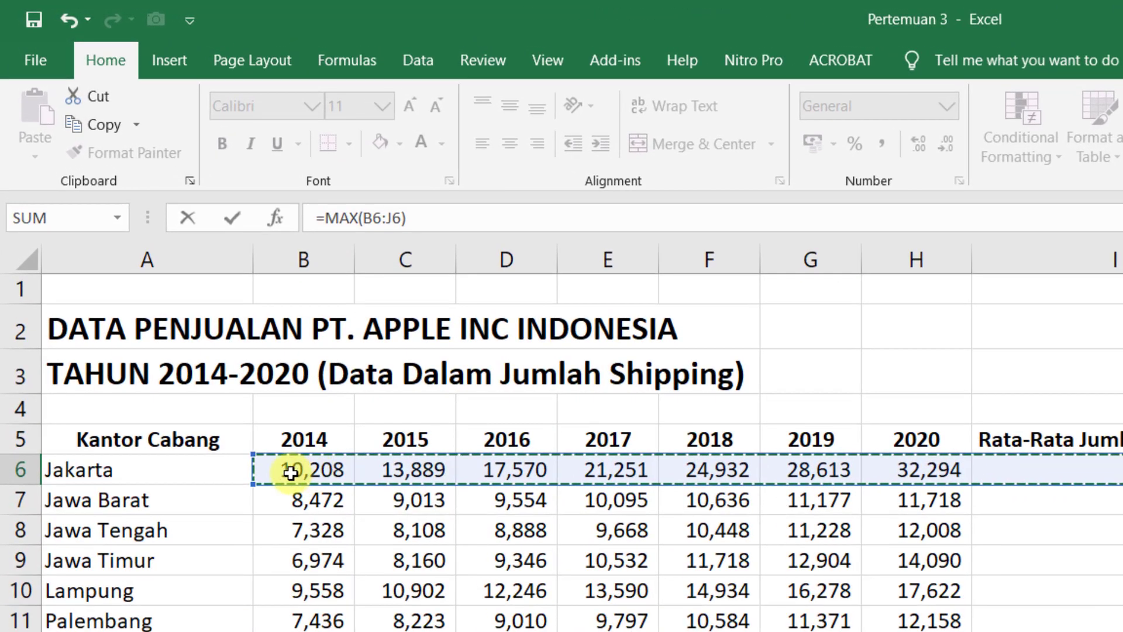
{"action": "left_click_drag", "start_coordinate": [291, 473], "coordinate": [912, 479]}
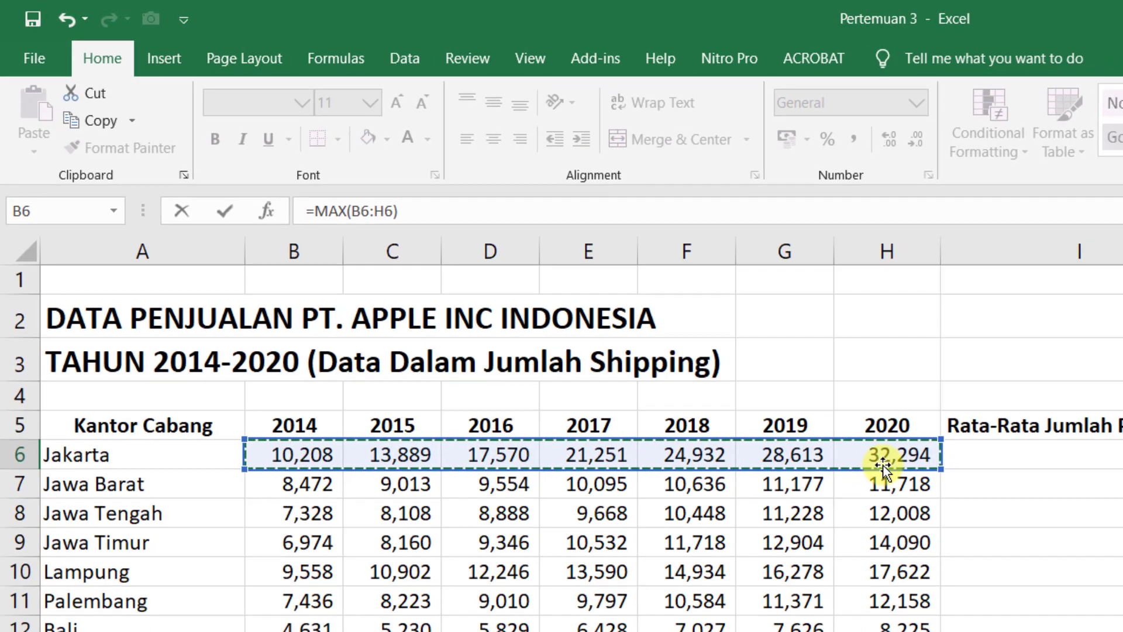
{"action": "key", "text": "Return"}
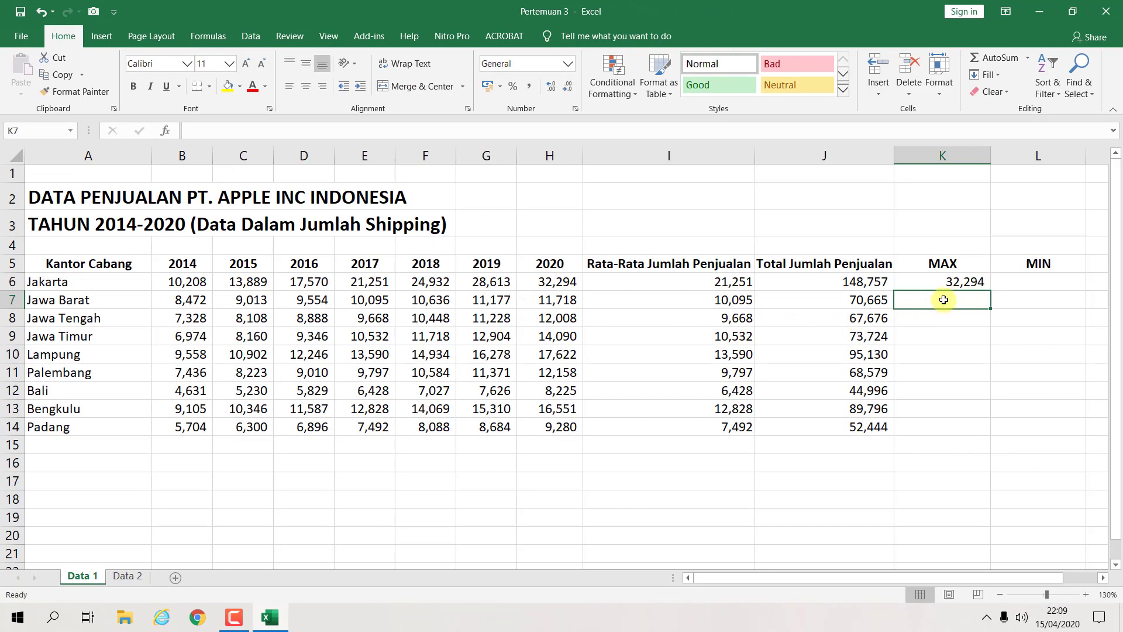
{"action": "left_click", "coordinate": [962, 282]}
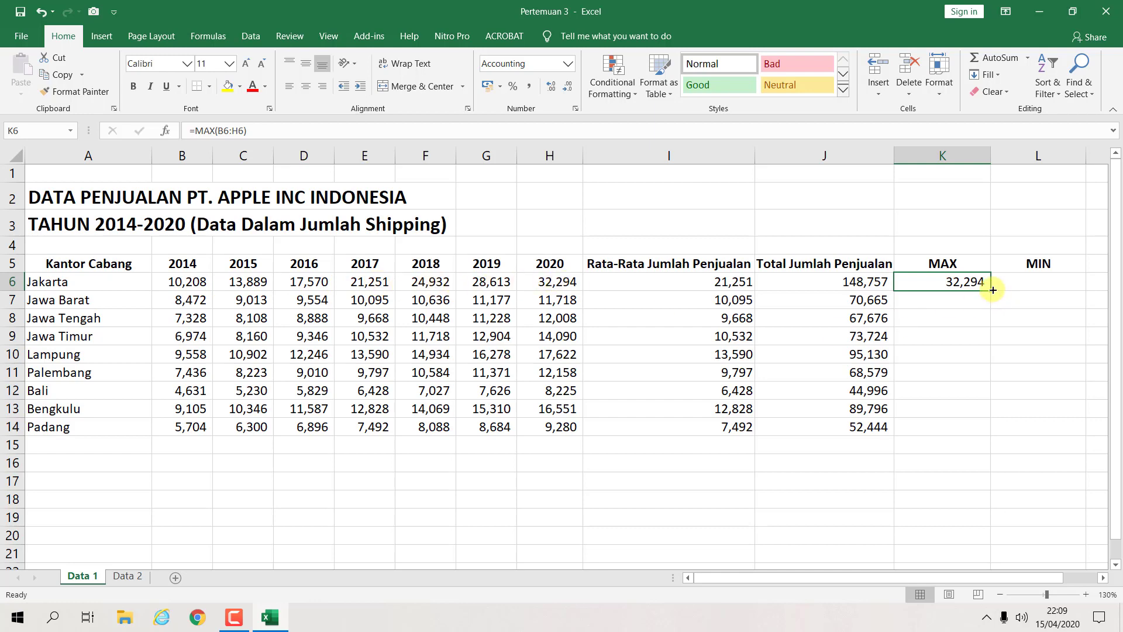
{"action": "double_click", "coordinate": [993, 289]}
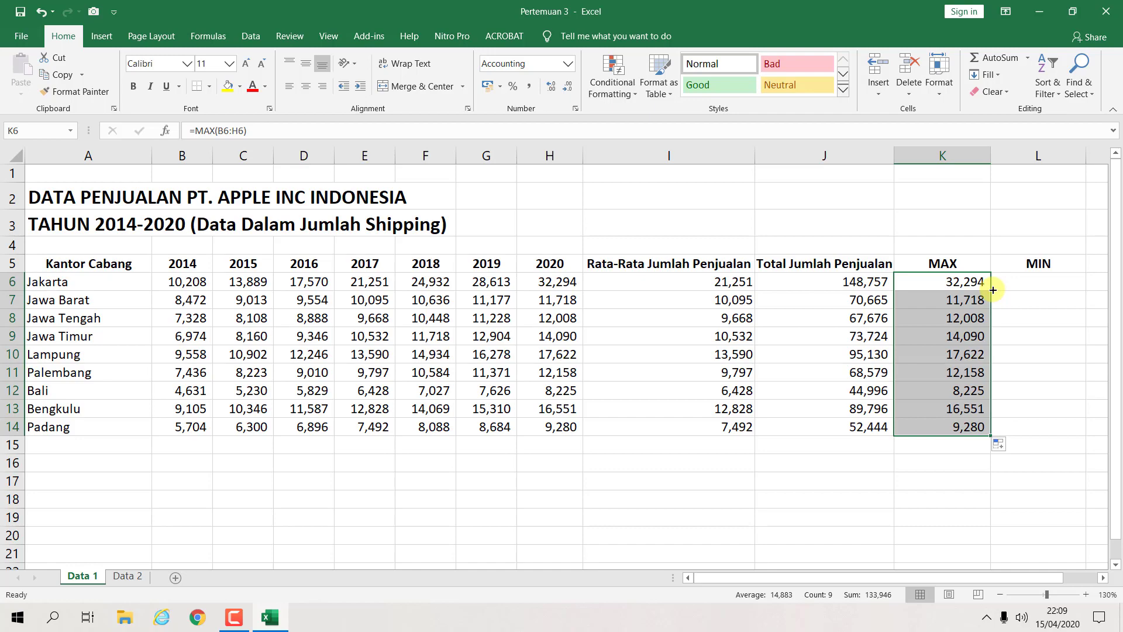
{"action": "left_click", "coordinate": [1015, 288]}
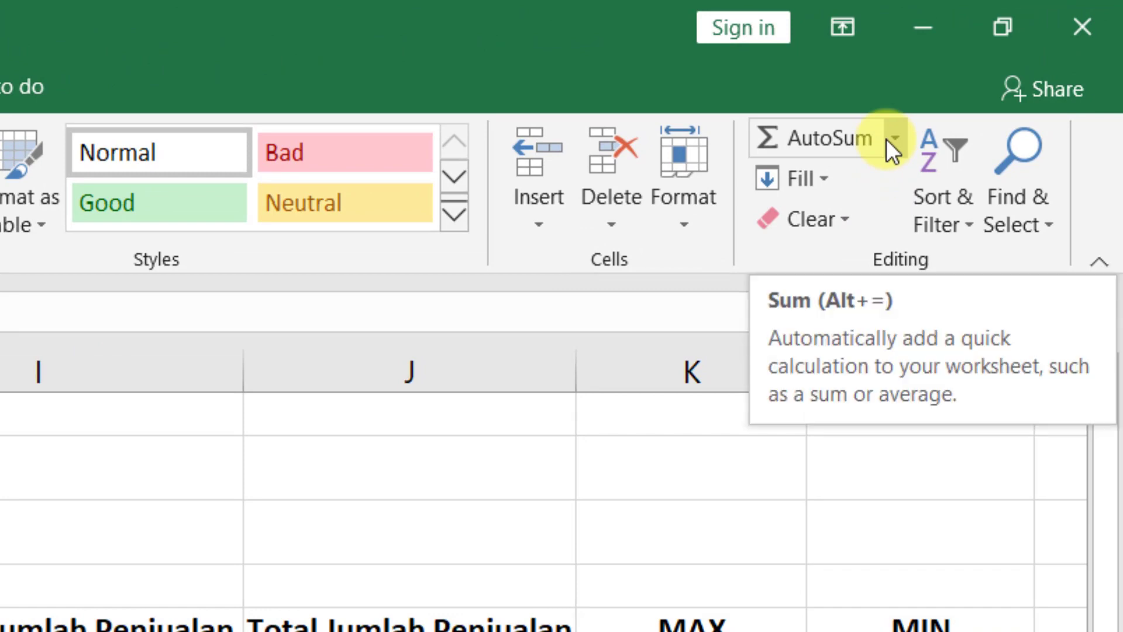
Put =MIN(B6:H6) in L6 and drag it down to L14, Jakarta 10,208 to Padang 5,704
{"action": "left_click", "coordinate": [887, 140]}
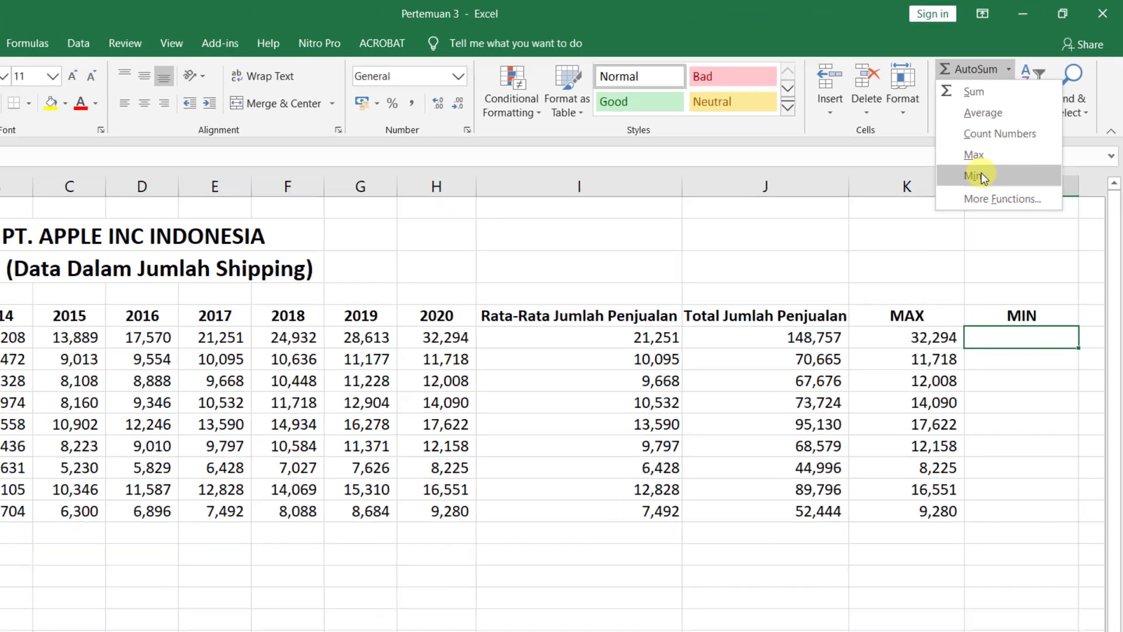
{"action": "left_click", "coordinate": [840, 344]}
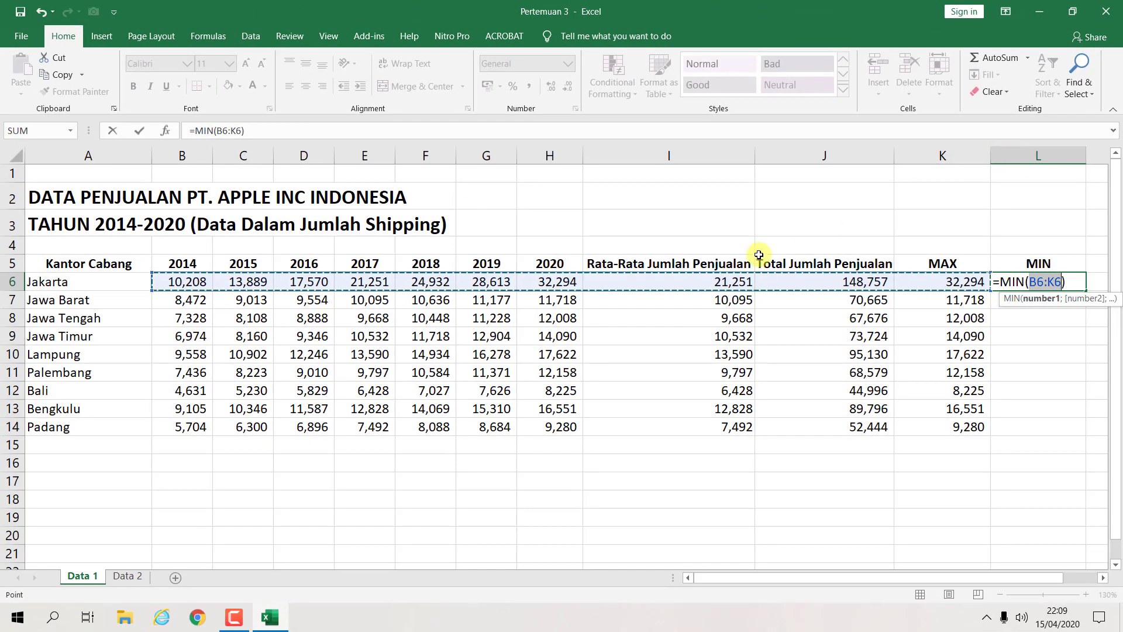
{"action": "left_click_drag", "start_coordinate": [175, 281], "coordinate": [242, 282]}
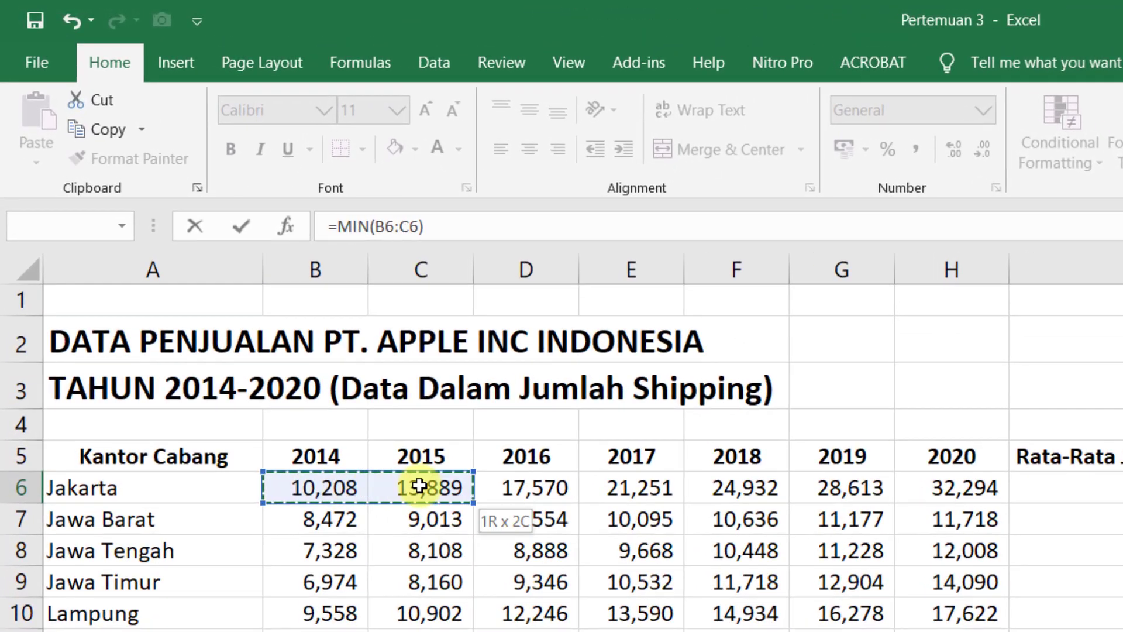
{"action": "left_click_drag", "start_coordinate": [419, 486], "coordinate": [959, 487]}
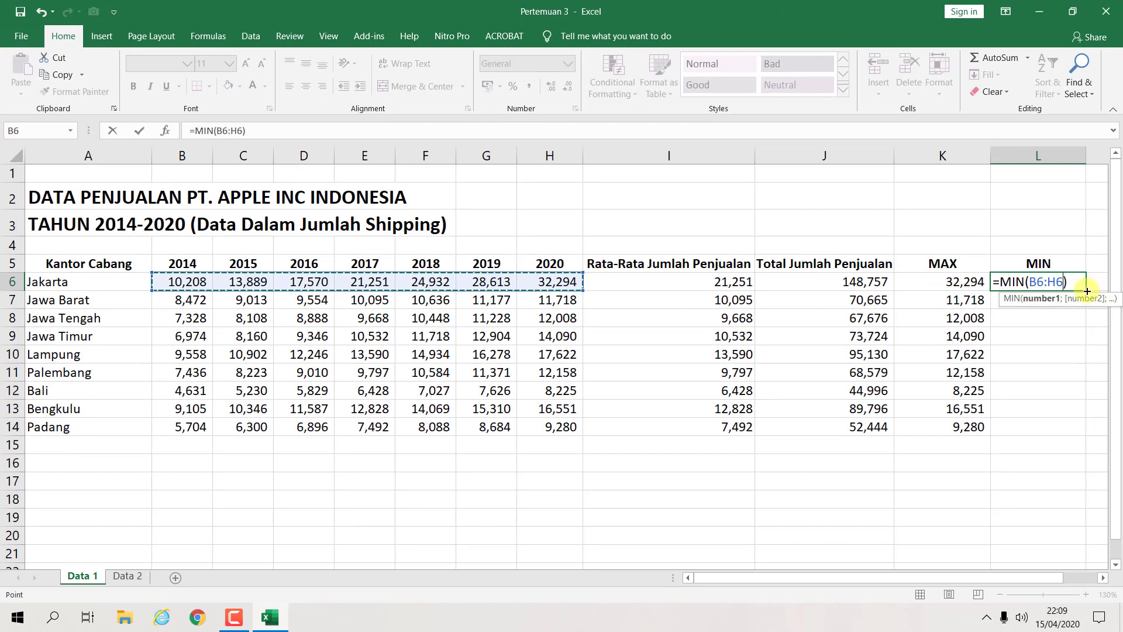
{"action": "key", "text": "Return"}
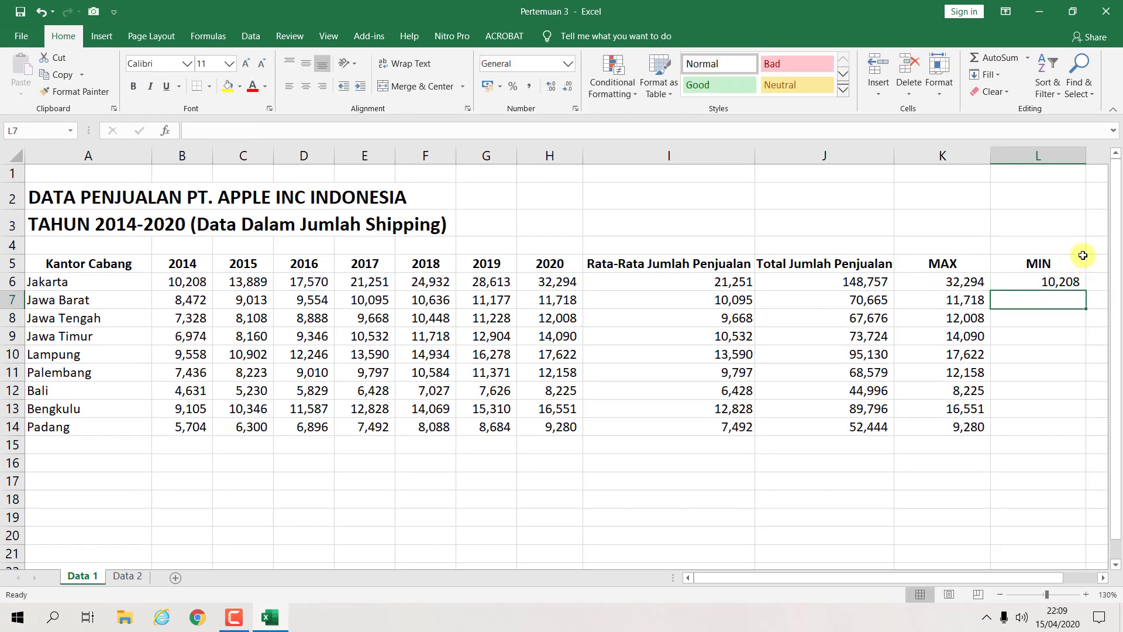
{"action": "left_click", "coordinate": [1082, 286]}
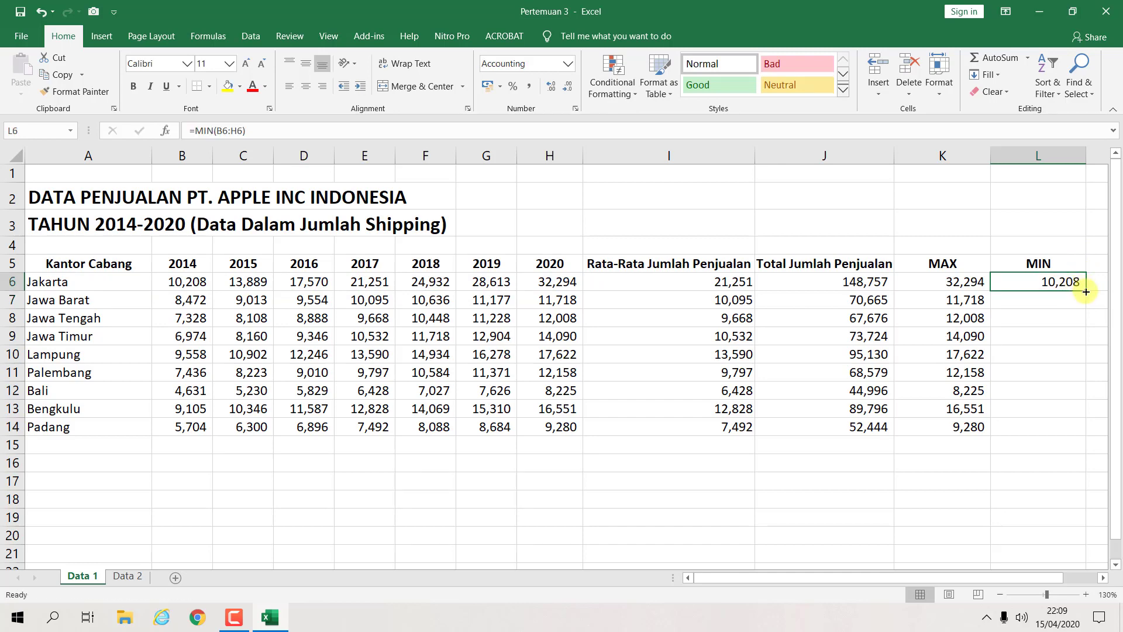
{"action": "left_click_drag", "start_coordinate": [1085, 291], "coordinate": [1029, 424]}
{"action": "left_click", "coordinate": [982, 481]}
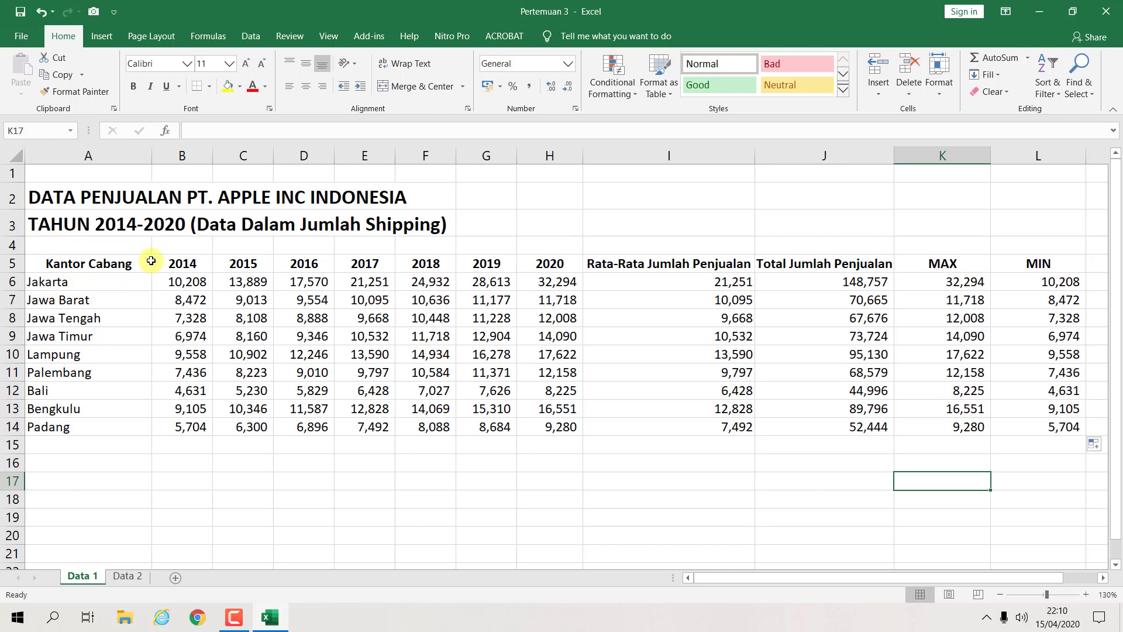
Label A15 'Total' and sum the 2014 values B6:B14 in B15
{"action": "left_click", "coordinate": [124, 441]}
{"action": "type", "text": "Total"}
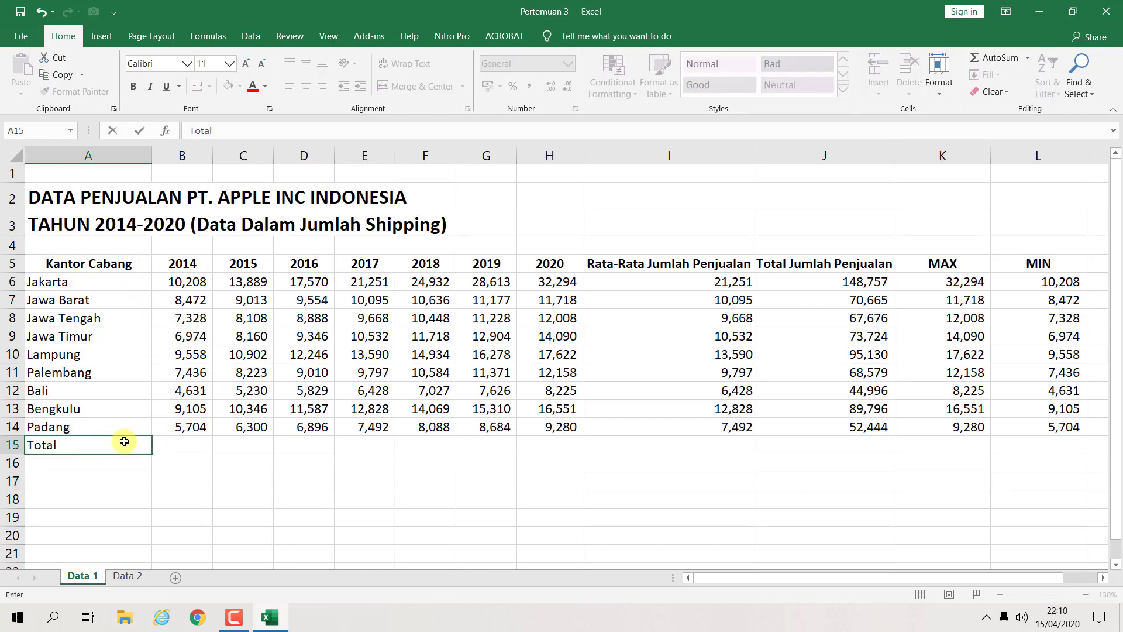
{"action": "key", "text": "Return"}
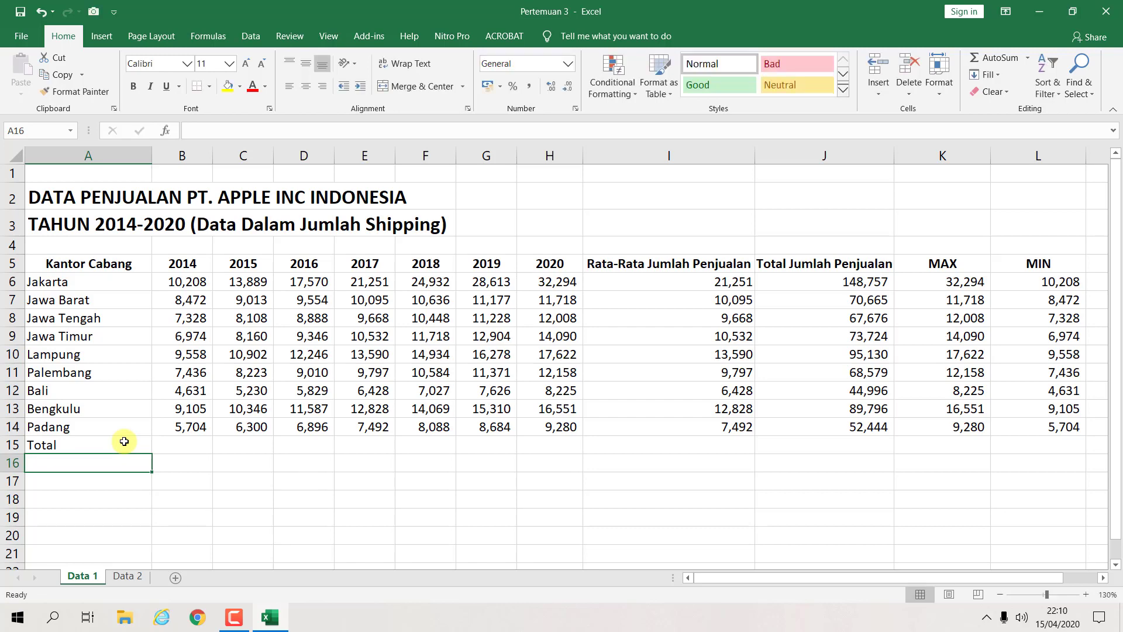
{"action": "left_click", "coordinate": [175, 450]}
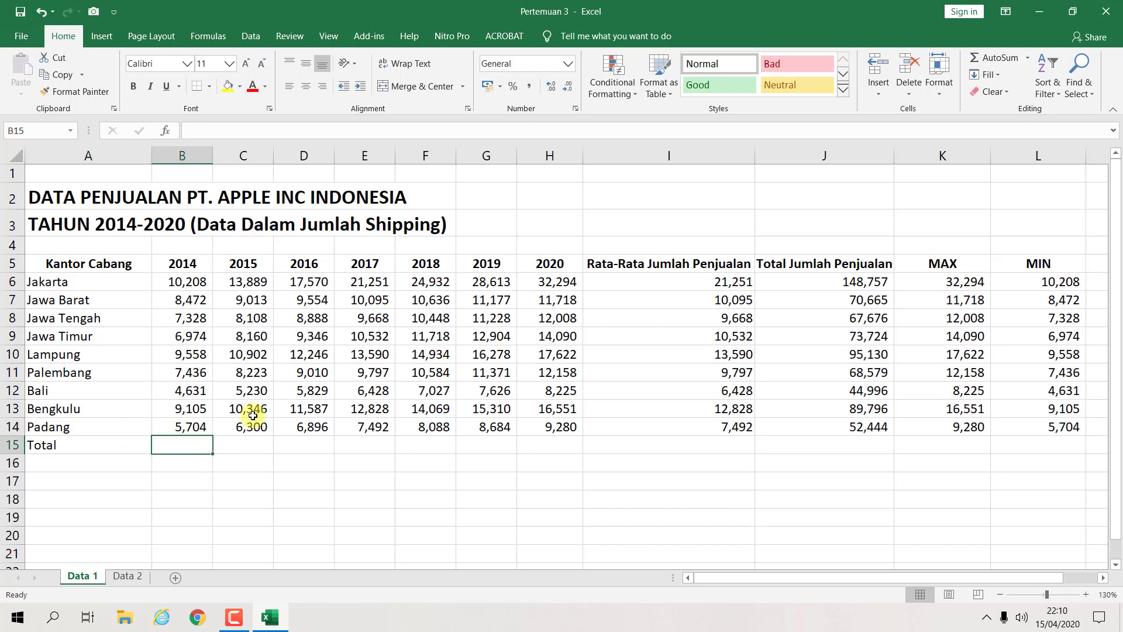
{"action": "left_click", "coordinate": [1027, 57]}
{"action": "left_click", "coordinate": [1001, 75]}
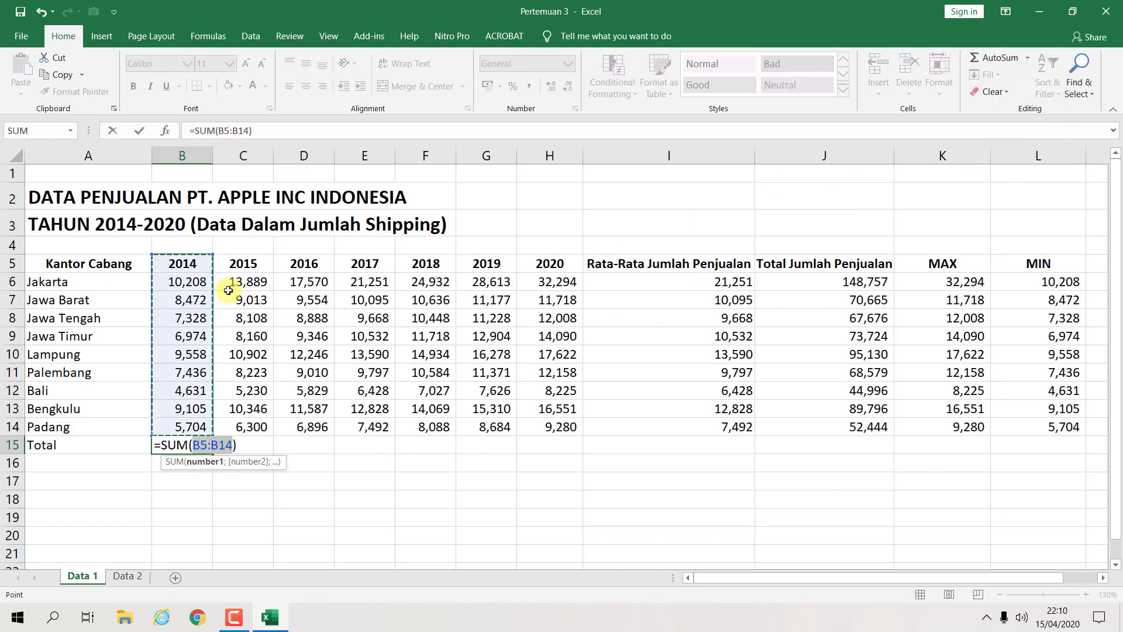
{"action": "left_click_drag", "start_coordinate": [194, 281], "coordinate": [199, 431]}
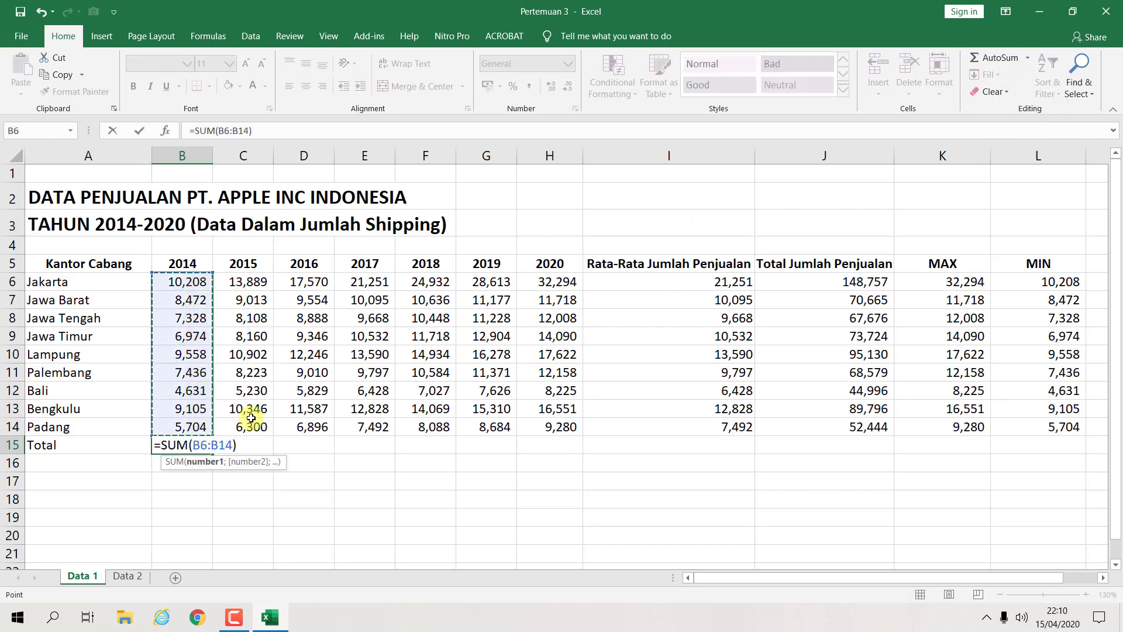
{"action": "key", "text": "Return"}
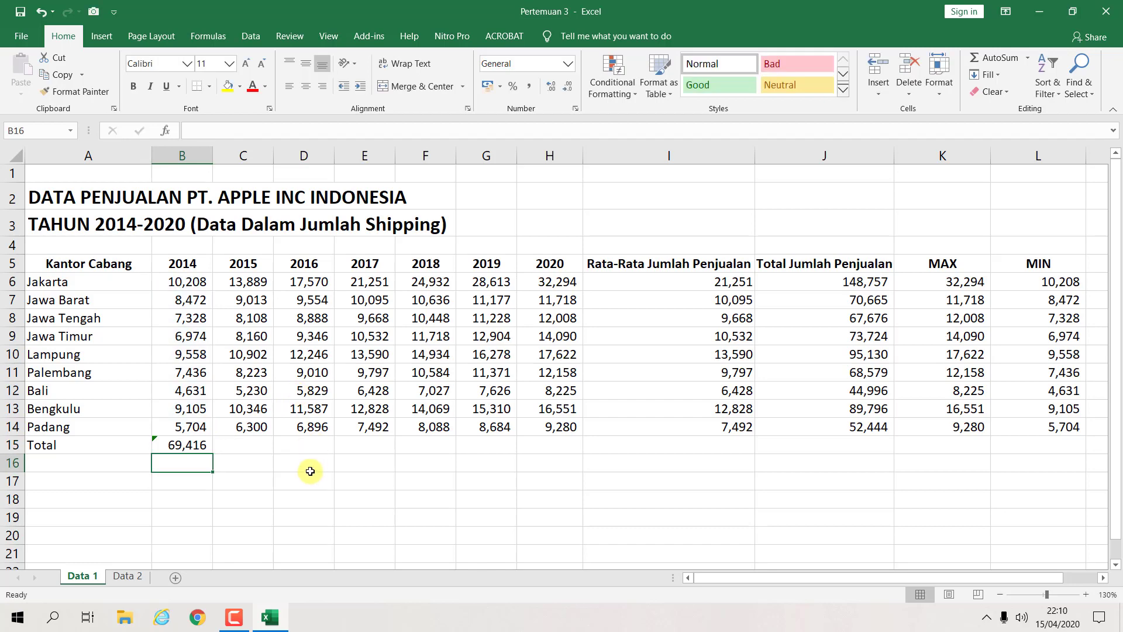
Copy the 2014 total across row 15 through the 2020 column H15
{"action": "left_click", "coordinate": [242, 446]}
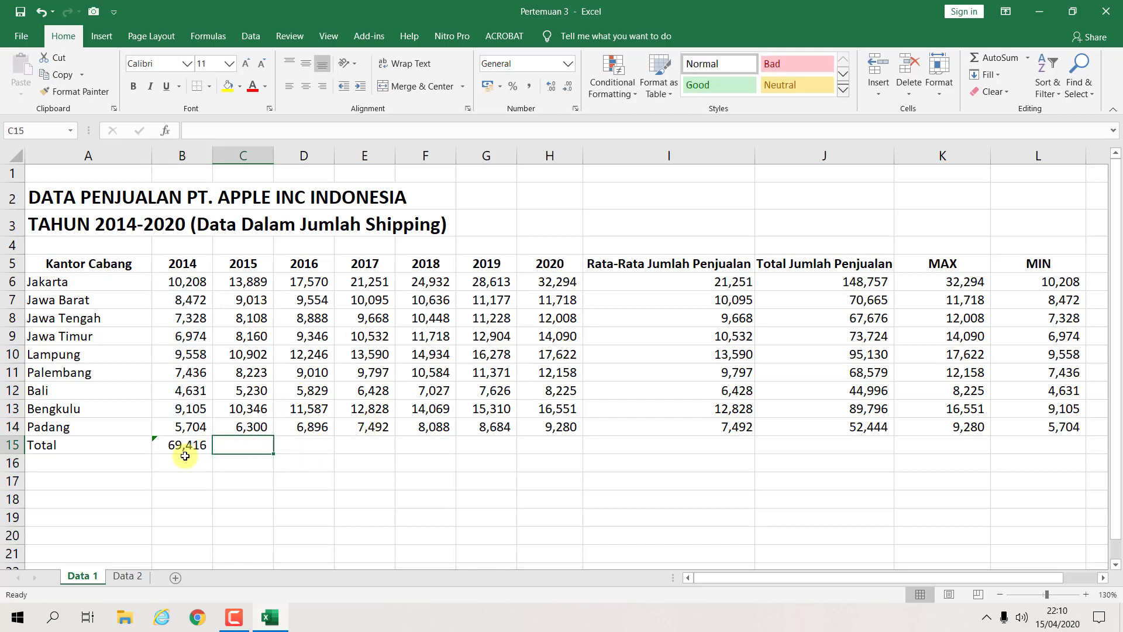
{"action": "left_click", "coordinate": [305, 429]}
{"action": "left_click", "coordinate": [199, 449]}
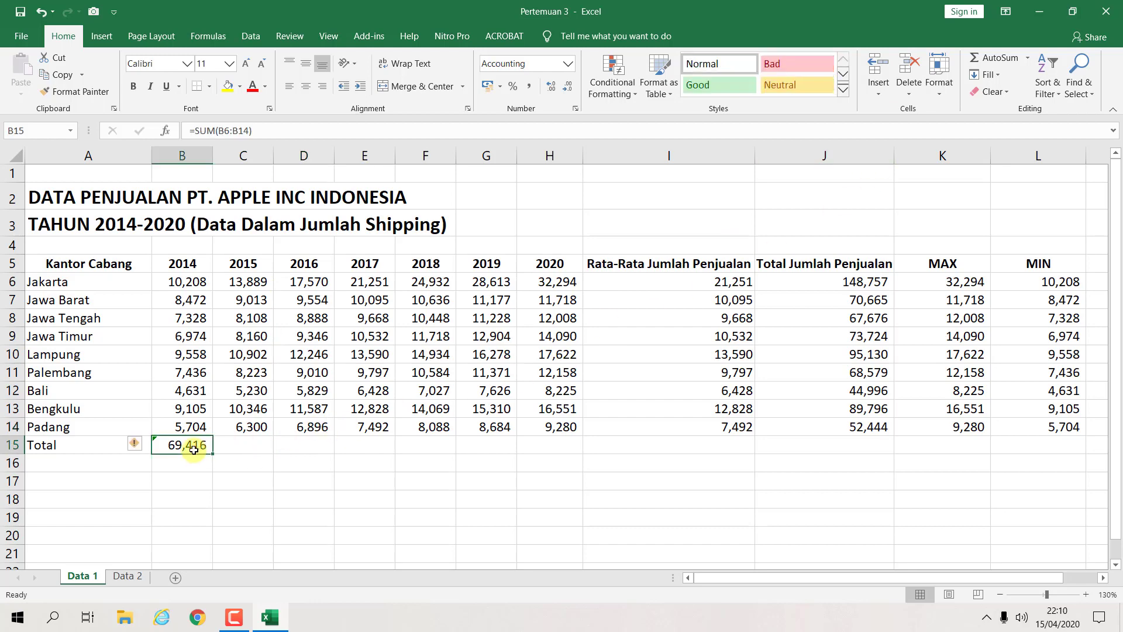
{"action": "left_click_drag", "start_coordinate": [212, 452], "coordinate": [562, 445]}
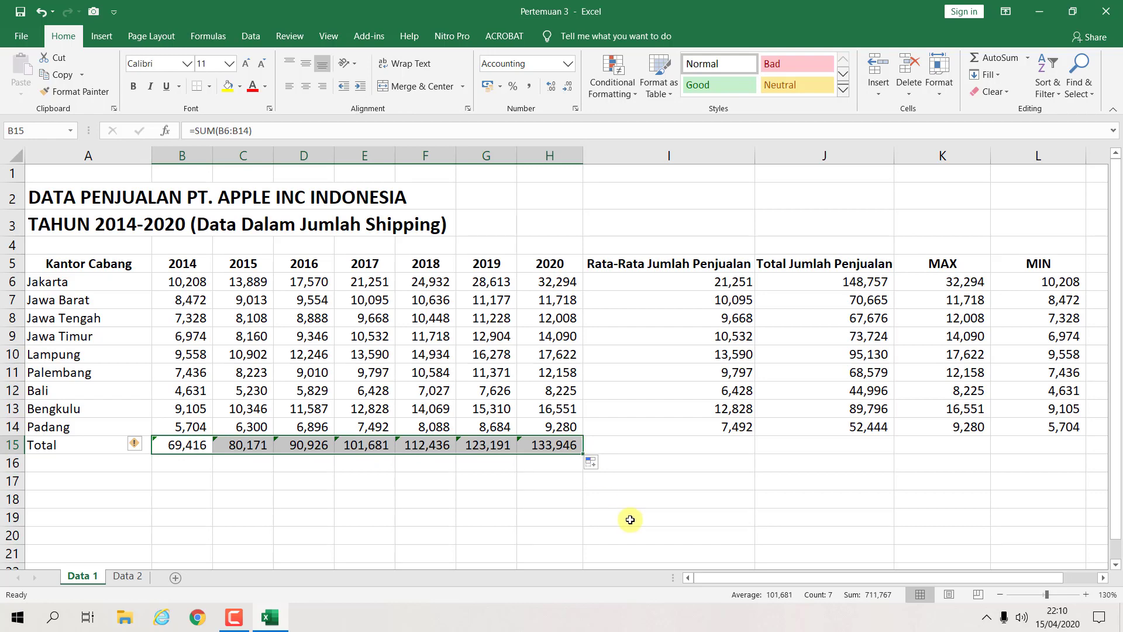
{"action": "left_click", "coordinate": [681, 450]}
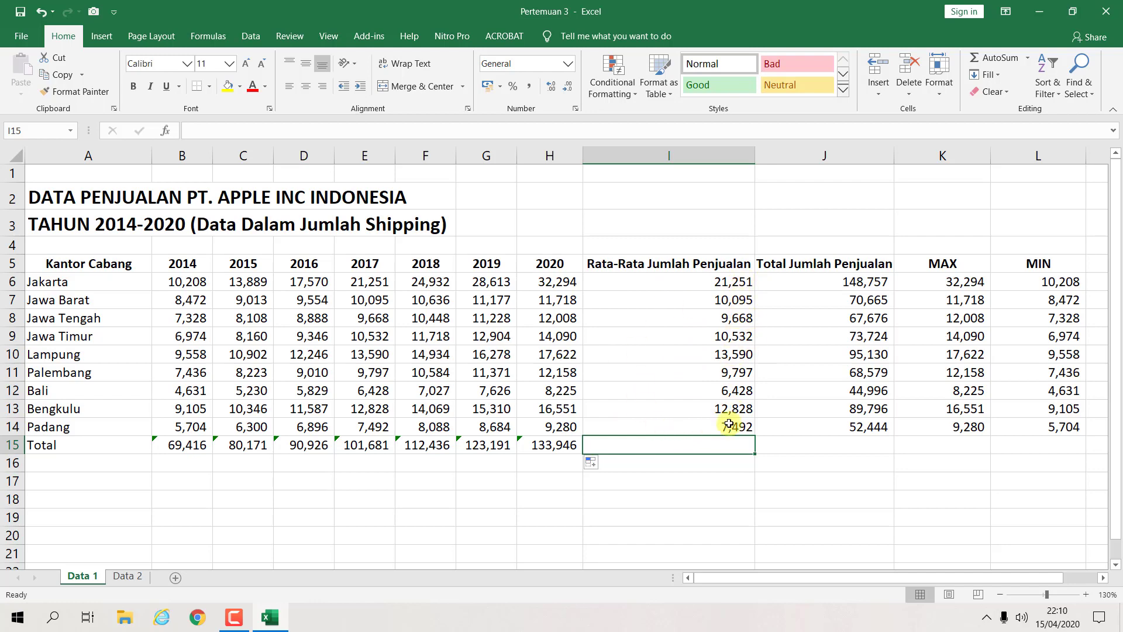
Average the branch averages in the Total row, giving 11,298
{"action": "left_click", "coordinate": [1027, 57]}
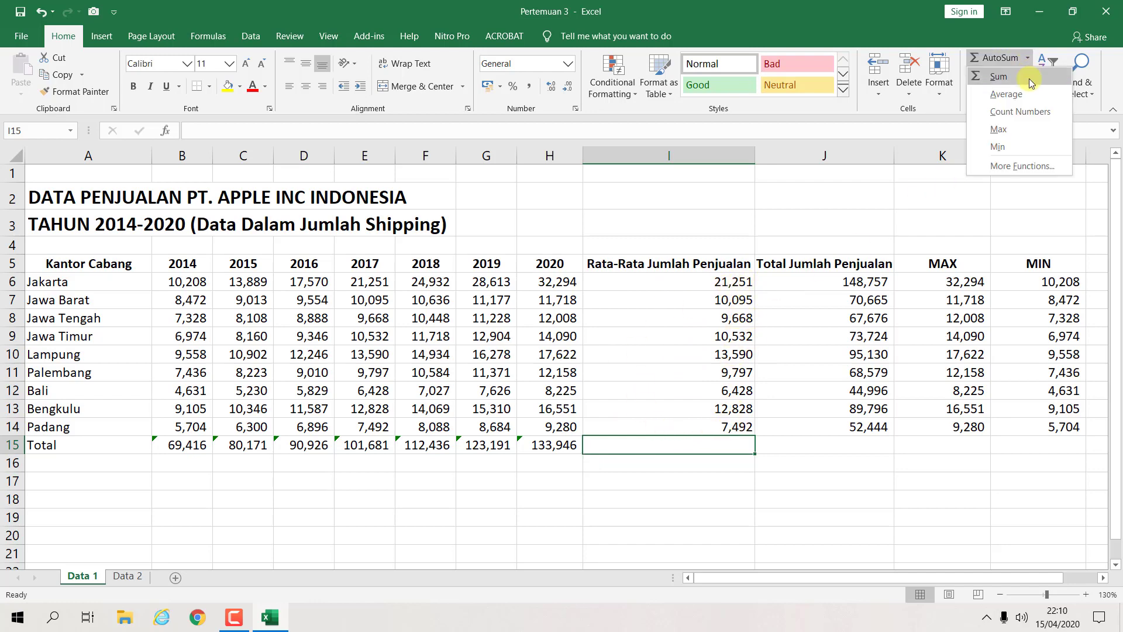
{"action": "left_click", "coordinate": [997, 95]}
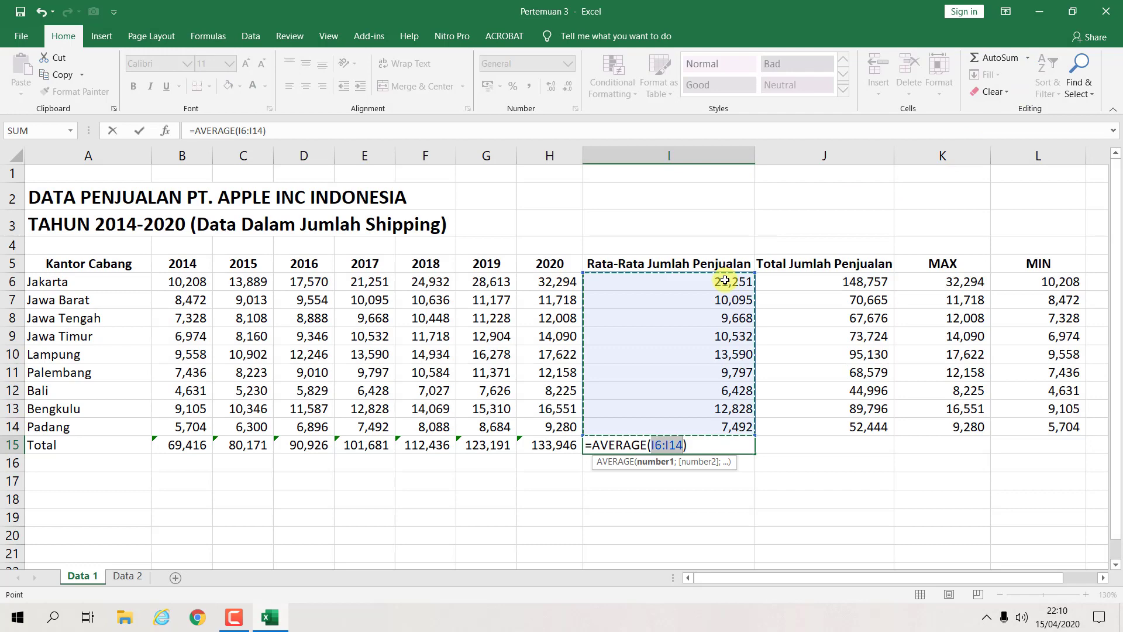
{"action": "key", "text": "Return"}
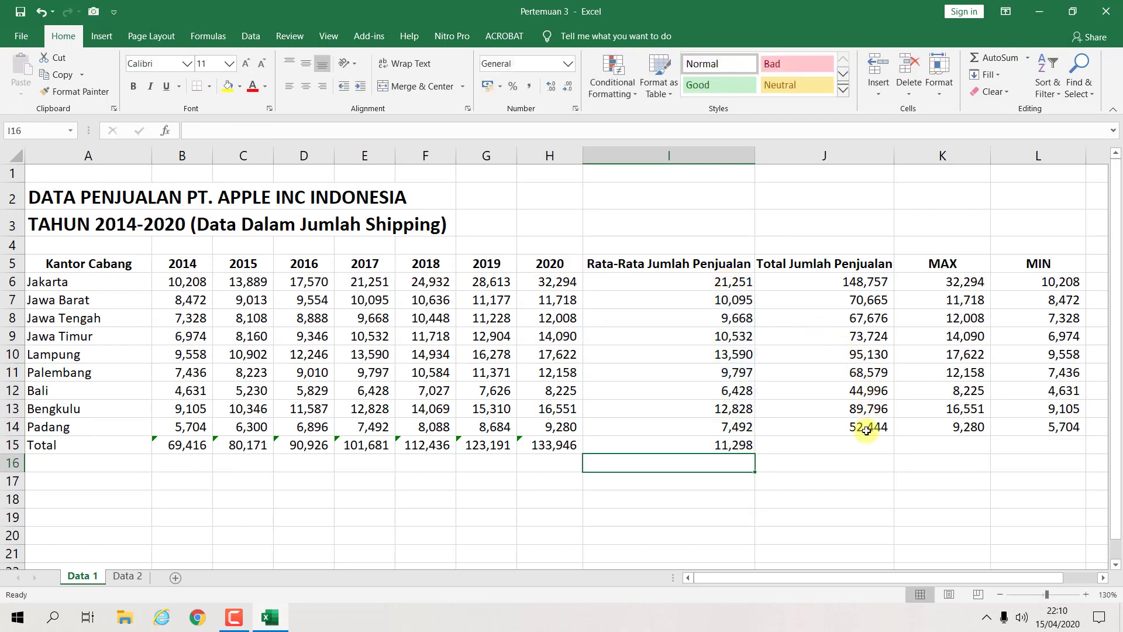
Sum the branch totals in J15 for a grand total of 711,767
{"action": "left_click", "coordinate": [858, 450]}
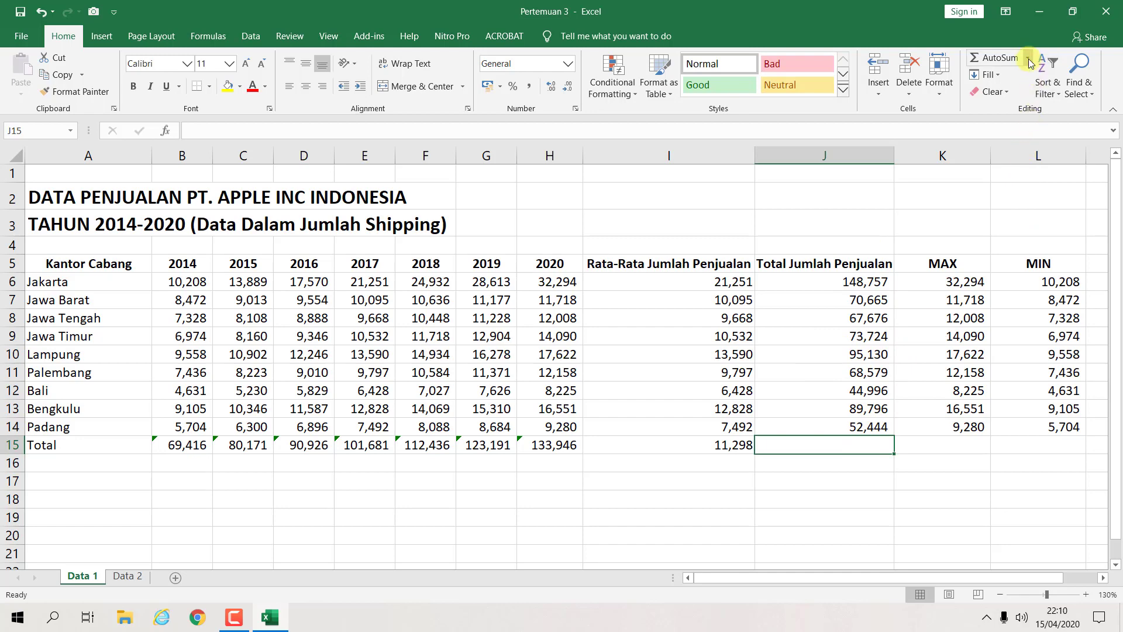
{"action": "left_click", "coordinate": [1027, 57]}
{"action": "left_click", "coordinate": [999, 76]}
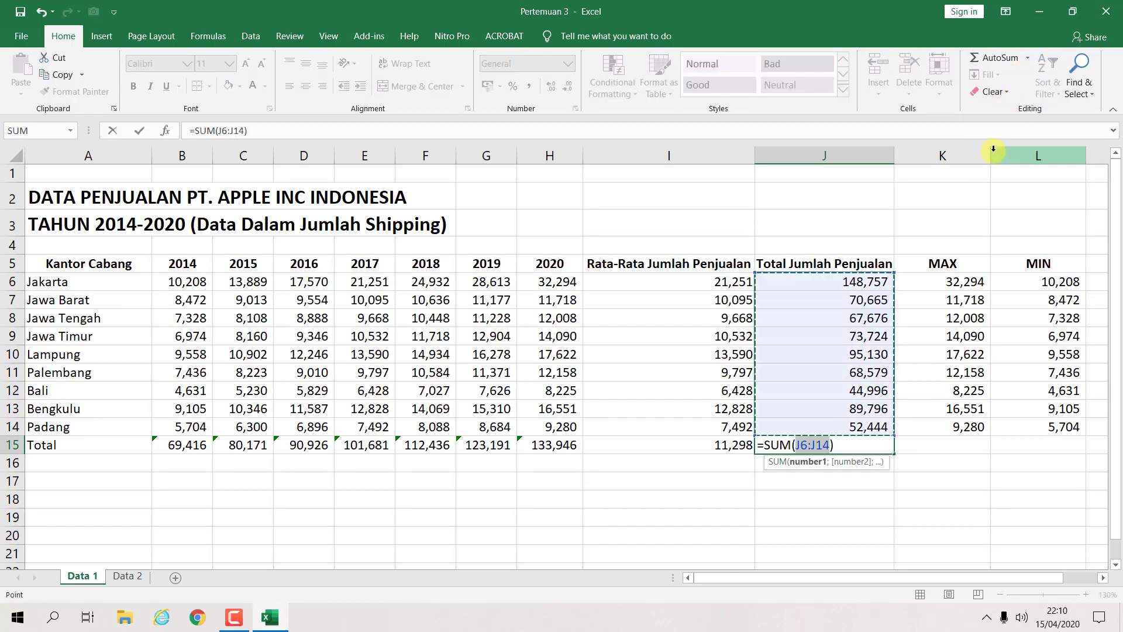
{"action": "key", "text": "Return"}
{"action": "left_click", "coordinate": [945, 374]}
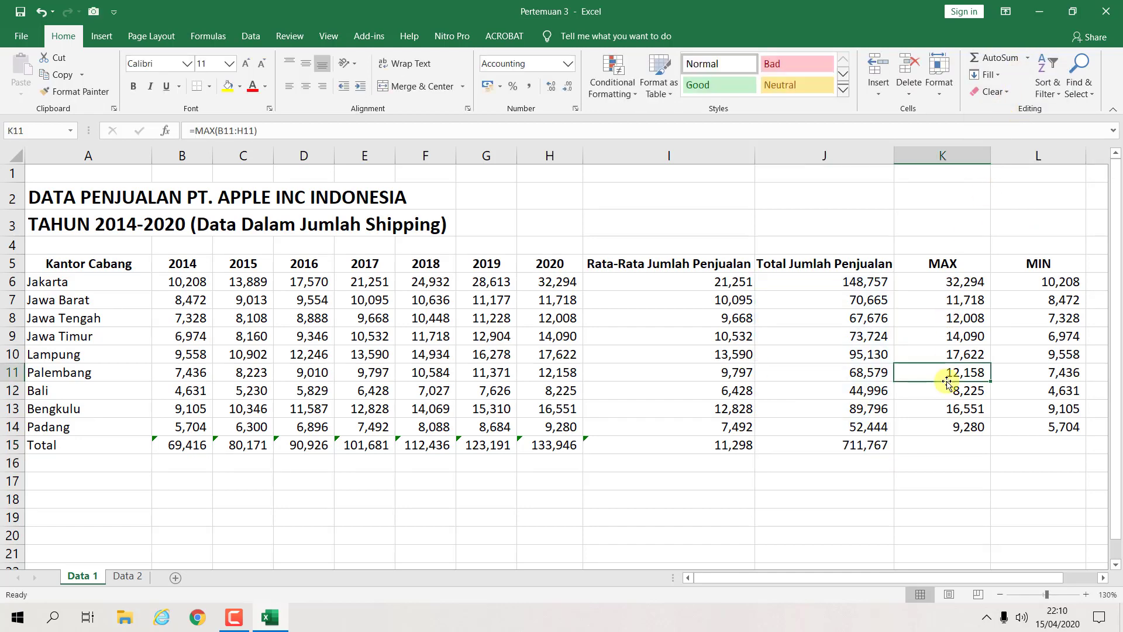
{"action": "scroll", "coordinate": [714, 380], "scroll_direction": "down", "scroll_amount": 2}
{"action": "scroll", "coordinate": [715, 379], "scroll_direction": "up", "scroll_amount": 2}
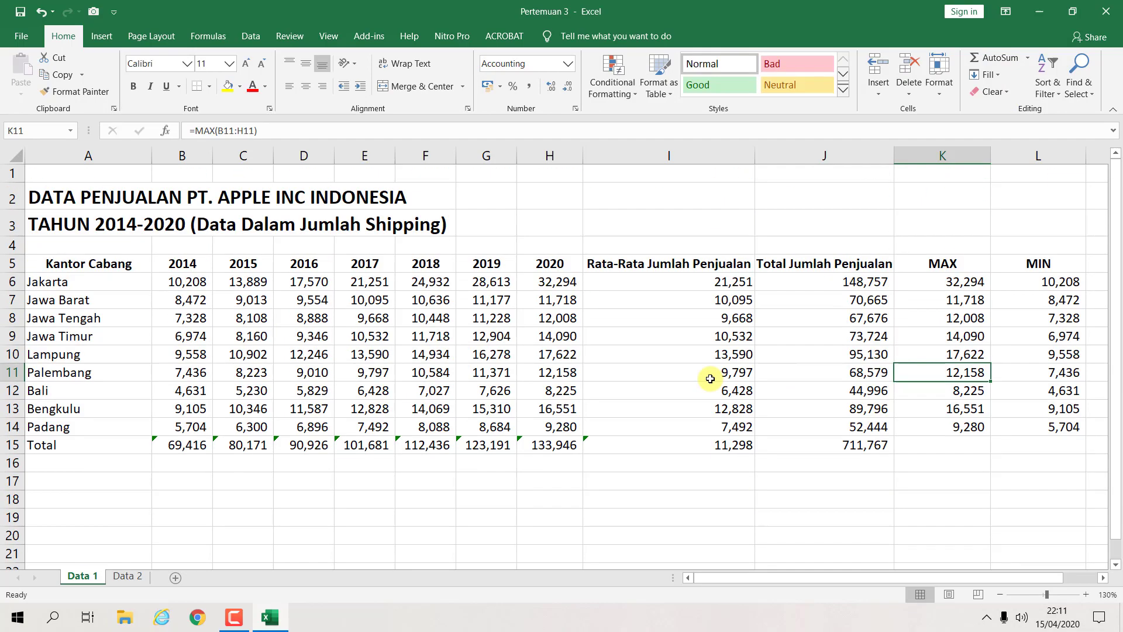
{"action": "left_click", "coordinate": [820, 232]}
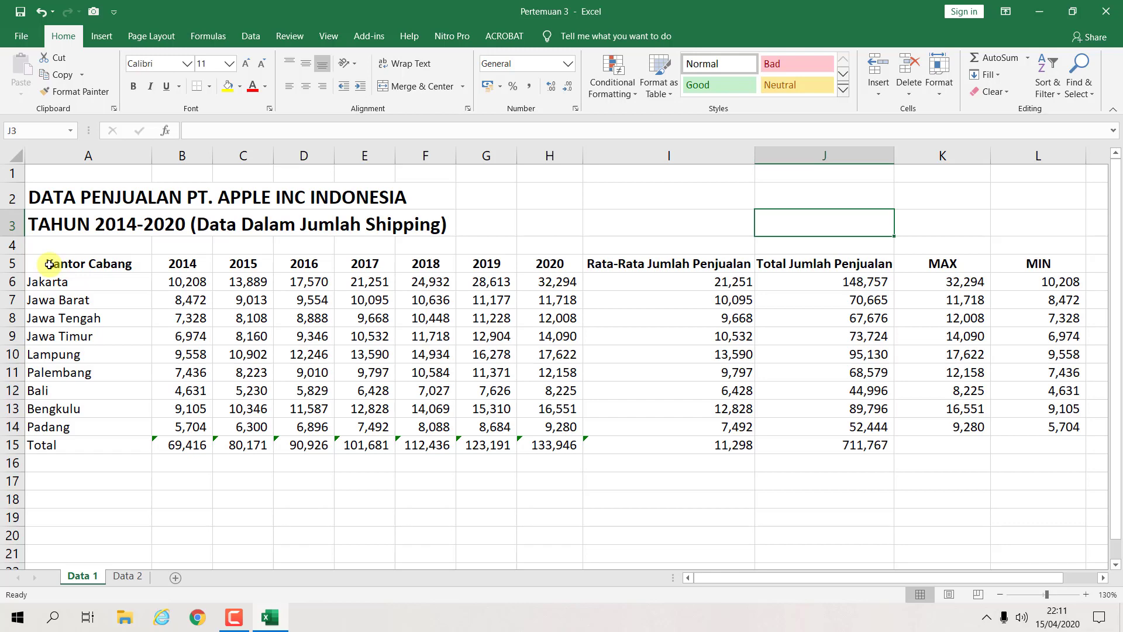
Select the header row from Kantor Cabang in A5 across to column K
{"action": "left_click_drag", "start_coordinate": [50, 264], "coordinate": [556, 267]}
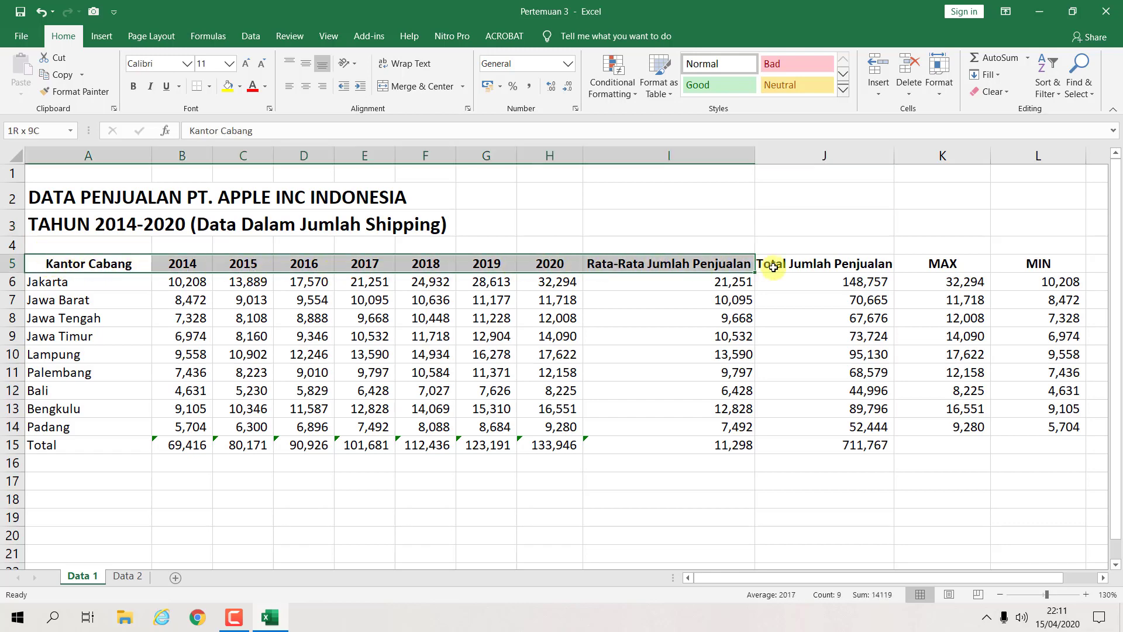
{"action": "left_click_drag", "start_coordinate": [557, 267], "coordinate": [1020, 264]}
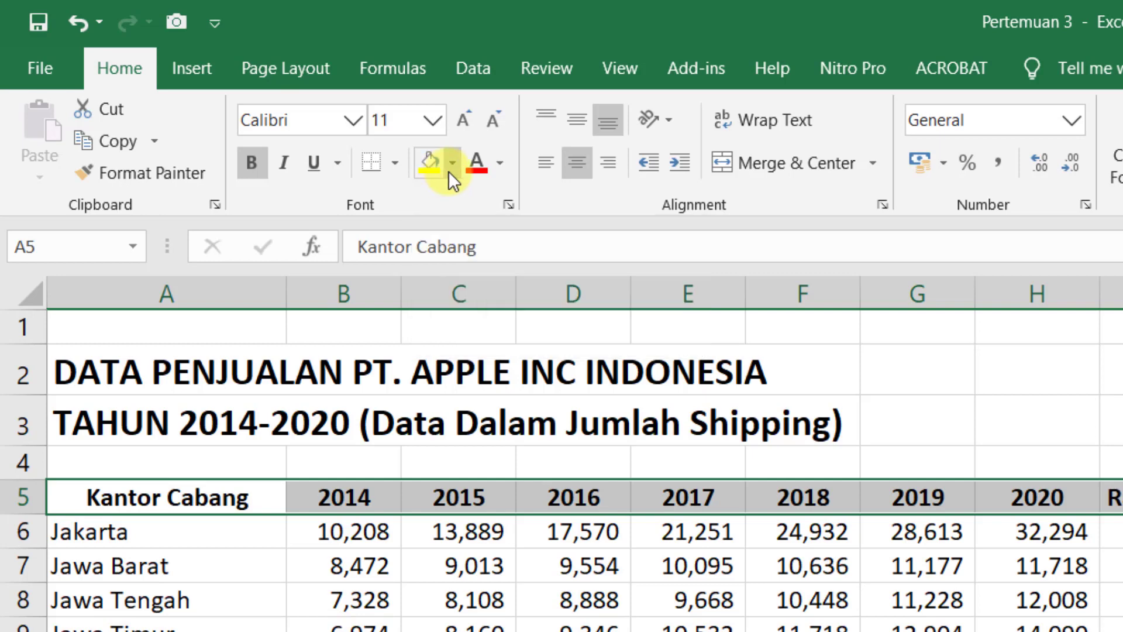
Give the header row a black fill and white font colour
{"action": "left_click", "coordinate": [451, 163]}
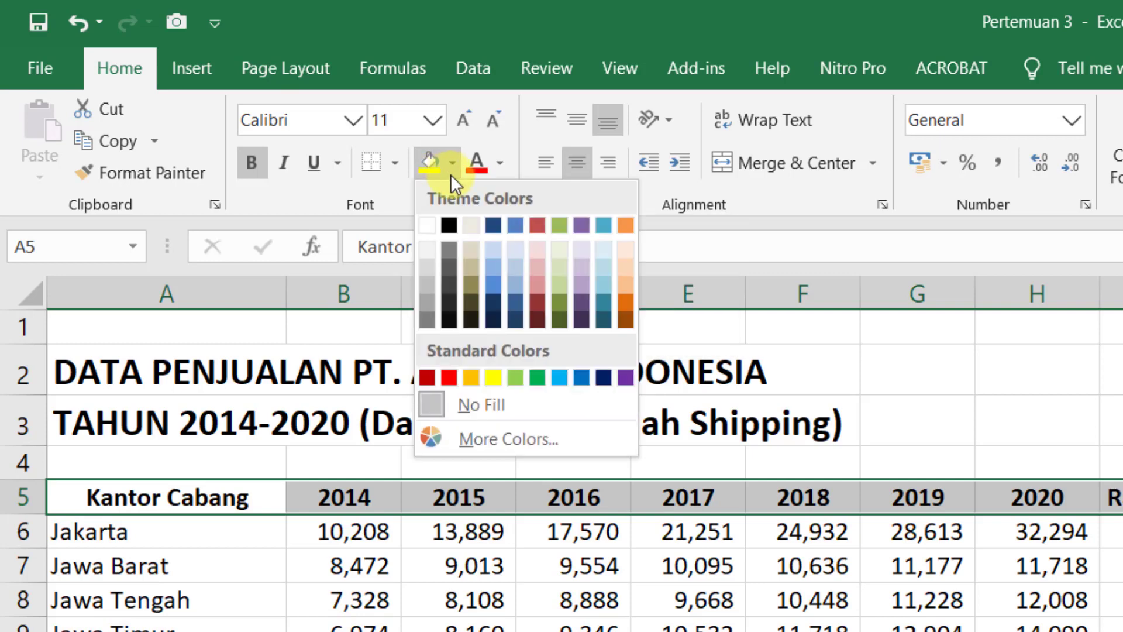
{"action": "left_click", "coordinate": [449, 224]}
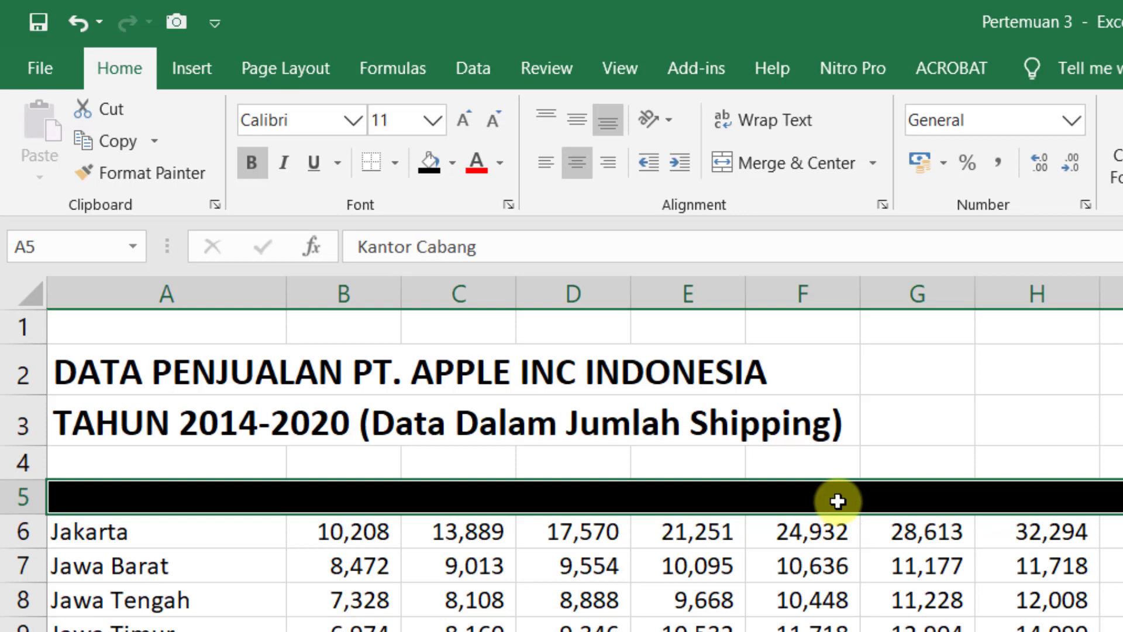
{"action": "left_click", "coordinate": [497, 164]}
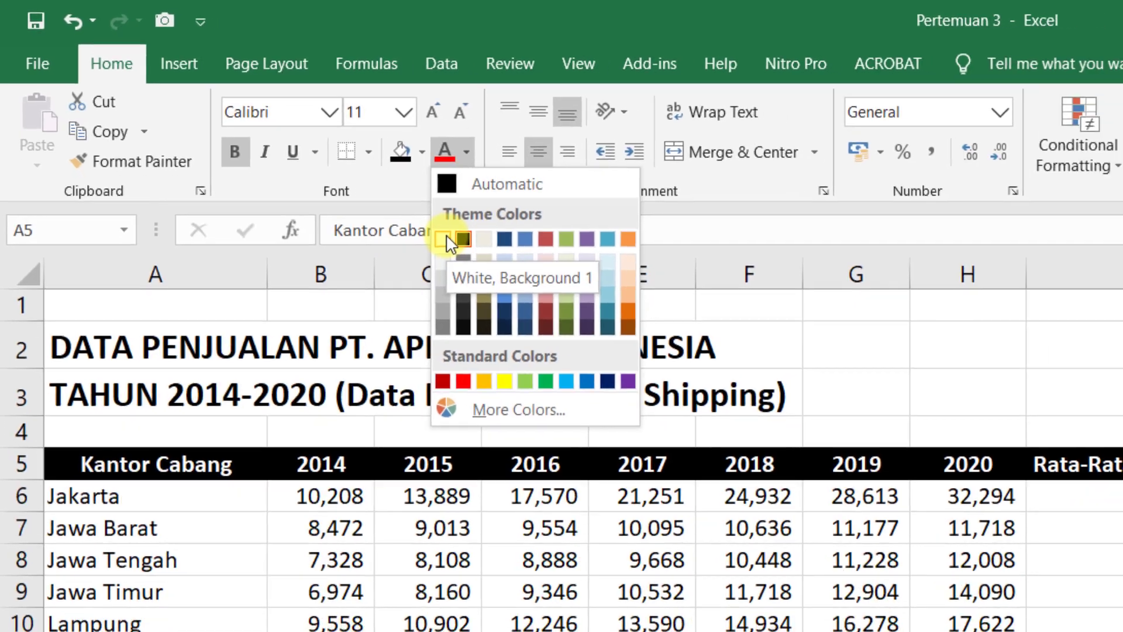
{"action": "left_click", "coordinate": [478, 256]}
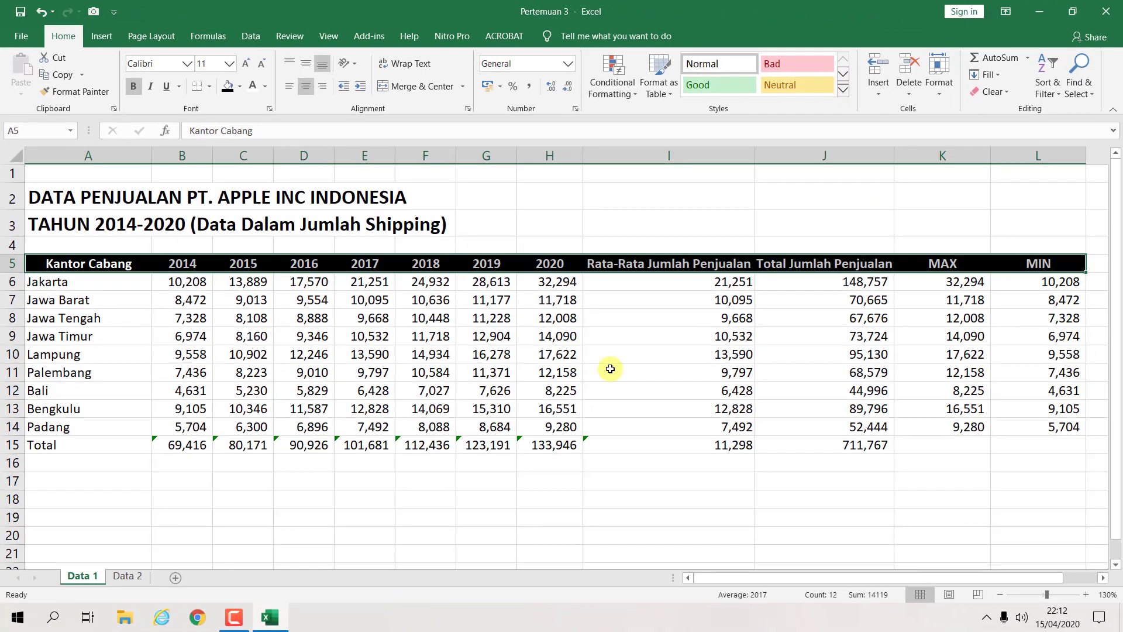
{"action": "left_click", "coordinate": [650, 390]}
{"action": "left_click", "coordinate": [658, 462]}
Copy the Kantor Cabang header formatting onto the Total row A15:J15 with Format Painter
{"action": "mouse_move", "coordinate": [73, 444]}
{"action": "left_mouse_down"}
{"action": "mouse_move", "coordinate": [727, 463]}
{"action": "mouse_move", "coordinate": [809, 446]}
{"action": "left_mouse_up"}
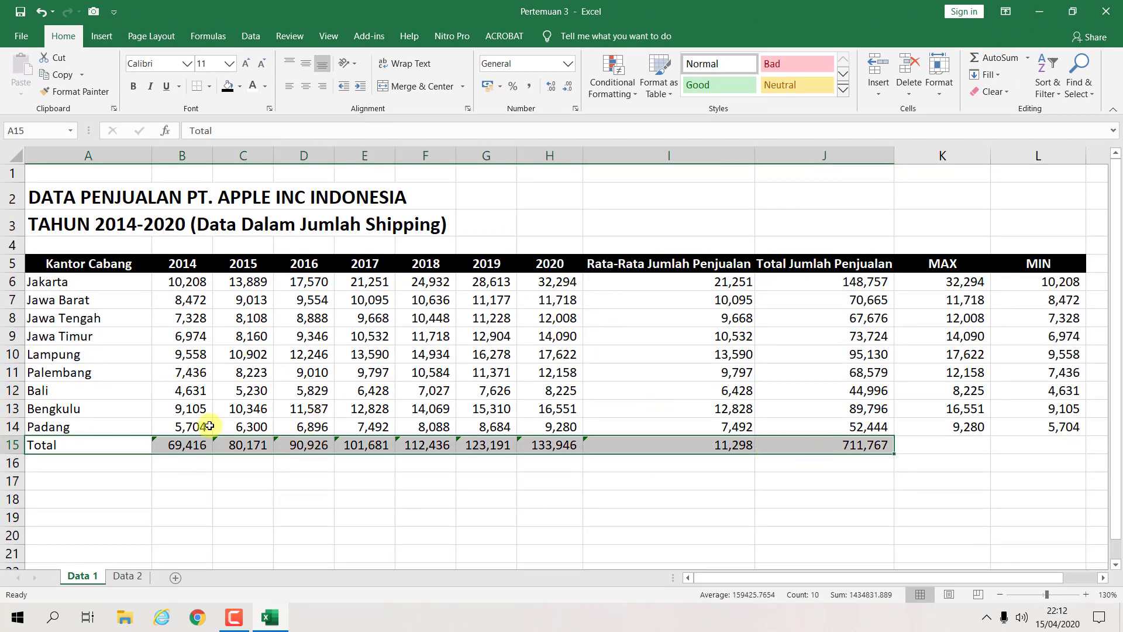
{"action": "left_click", "coordinate": [111, 259]}
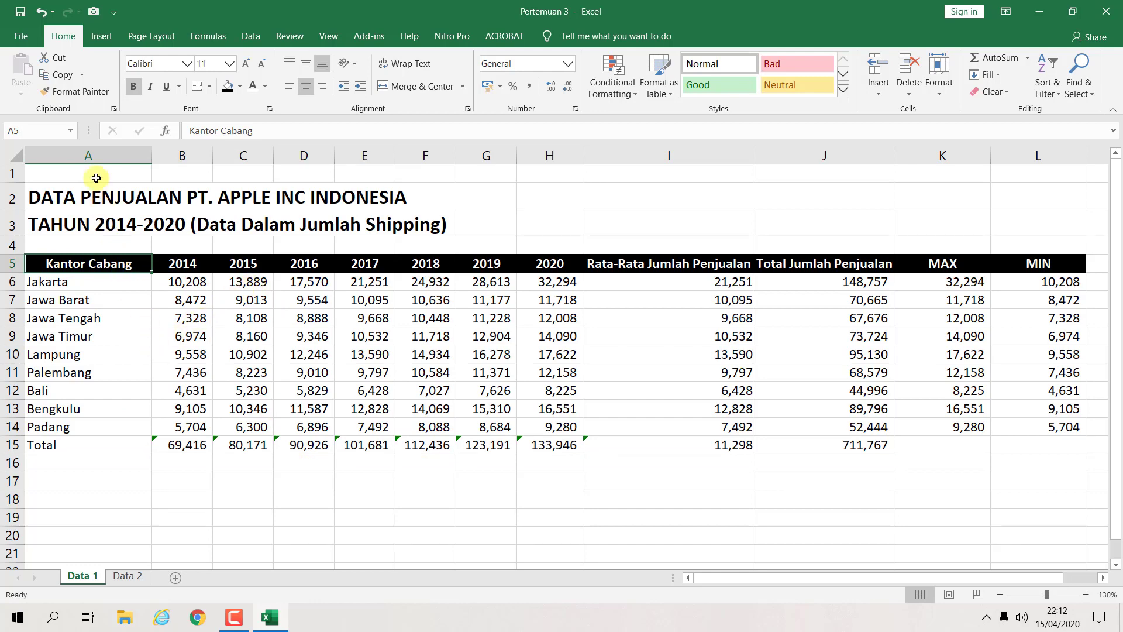
{"action": "left_click", "coordinate": [80, 93]}
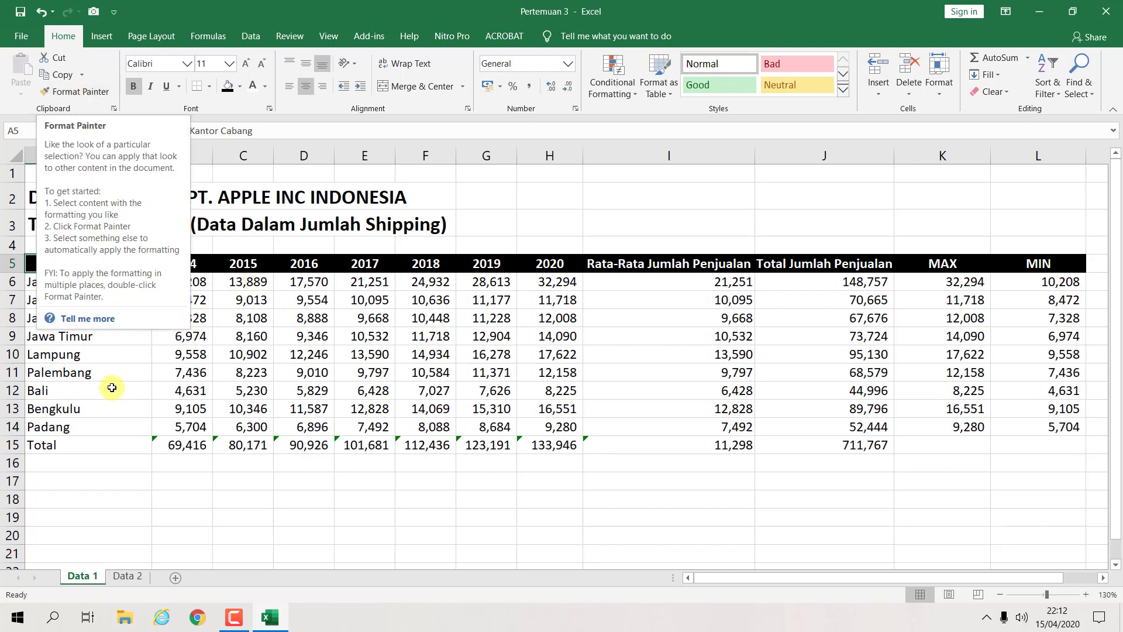
{"action": "left_click", "coordinate": [179, 462]}
{"action": "left_click", "coordinate": [91, 262]}
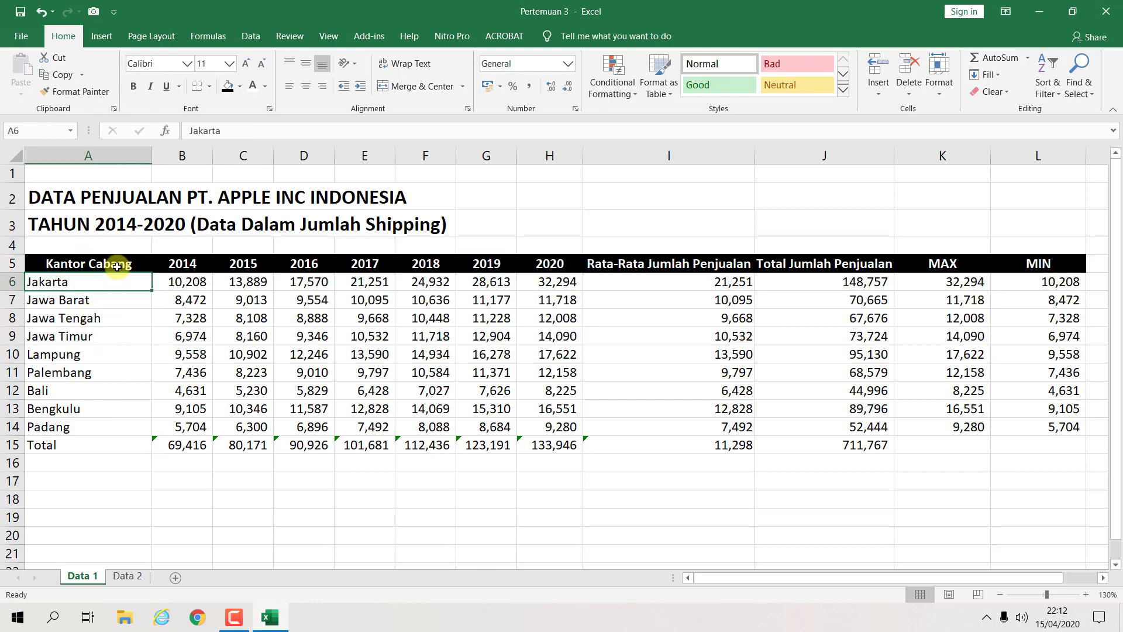
{"action": "left_click", "coordinate": [155, 474]}
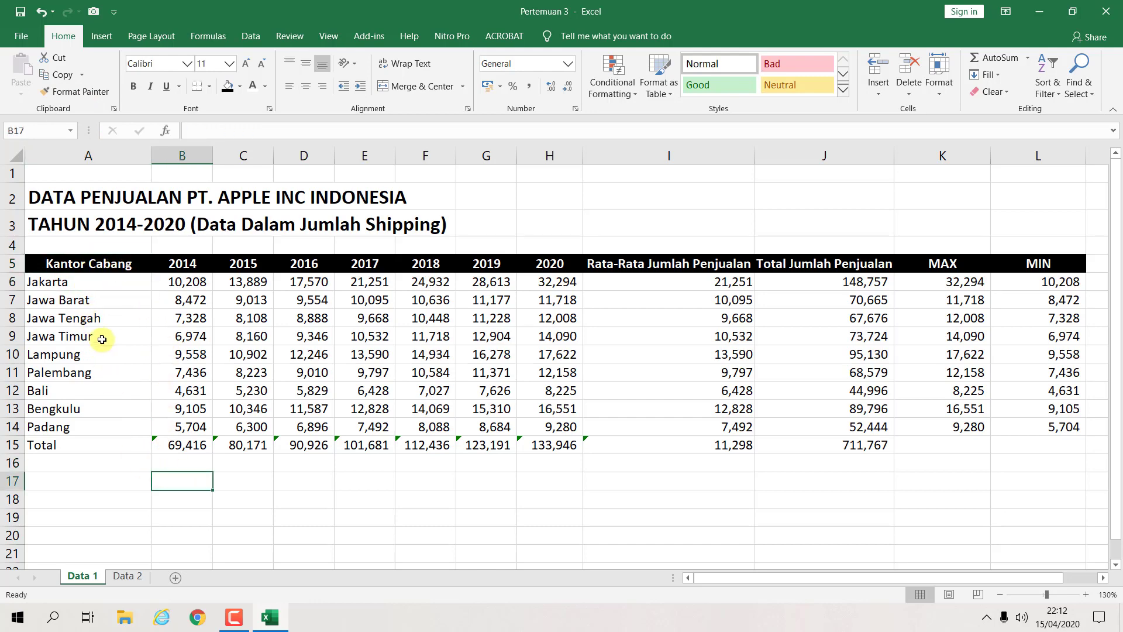
{"action": "left_click", "coordinate": [103, 266]}
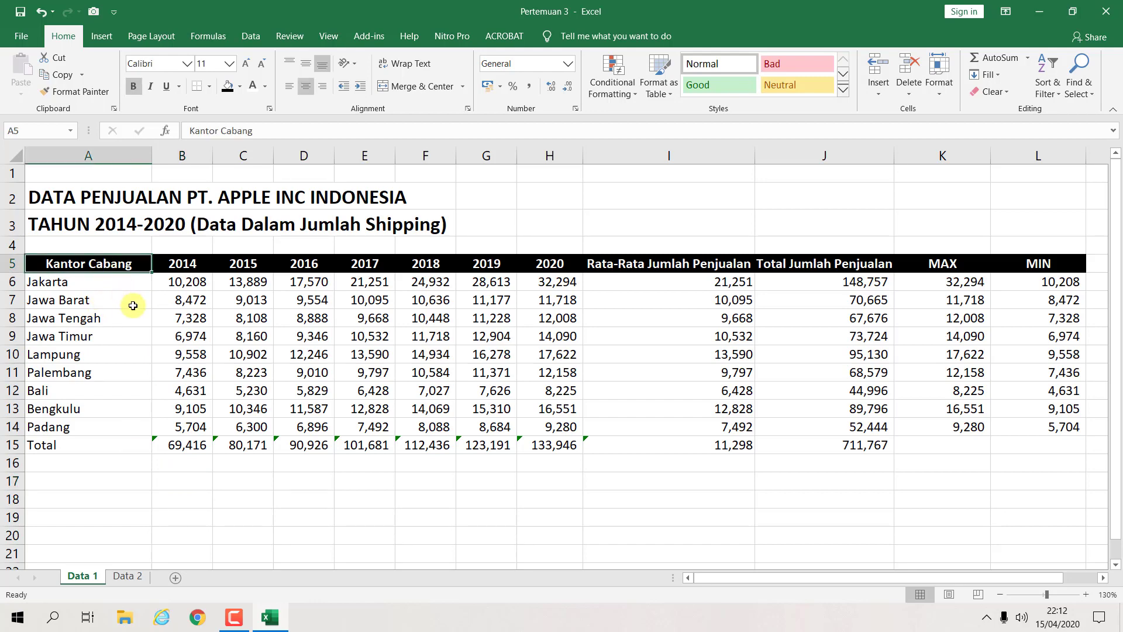
{"action": "left_click", "coordinate": [180, 267]}
{"action": "left_click", "coordinate": [93, 266]}
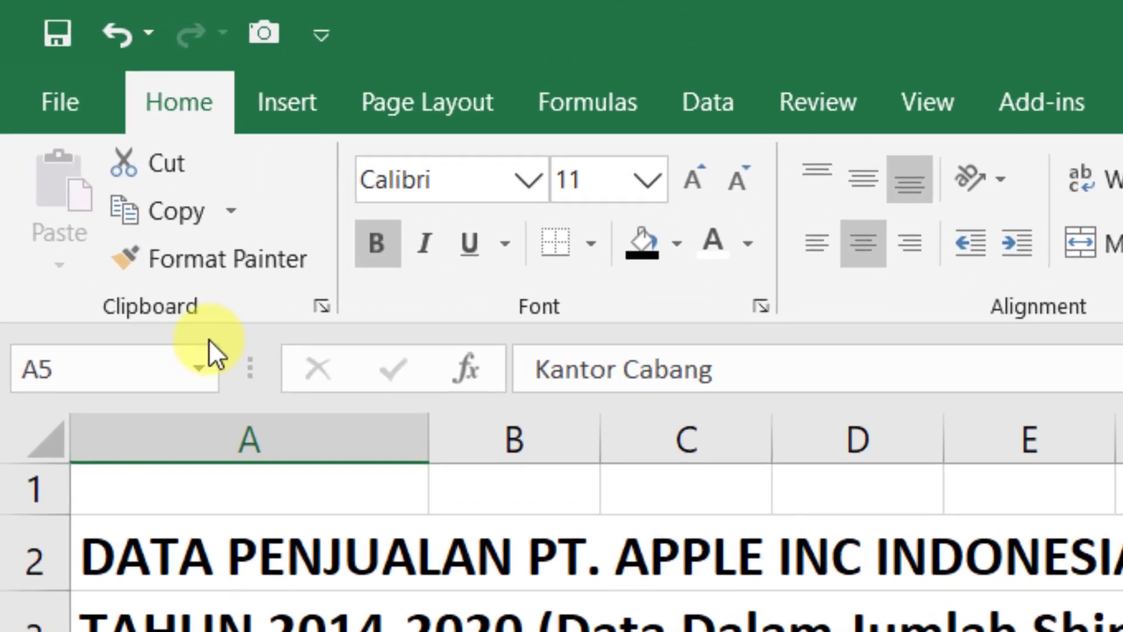
{"action": "left_click", "coordinate": [225, 259]}
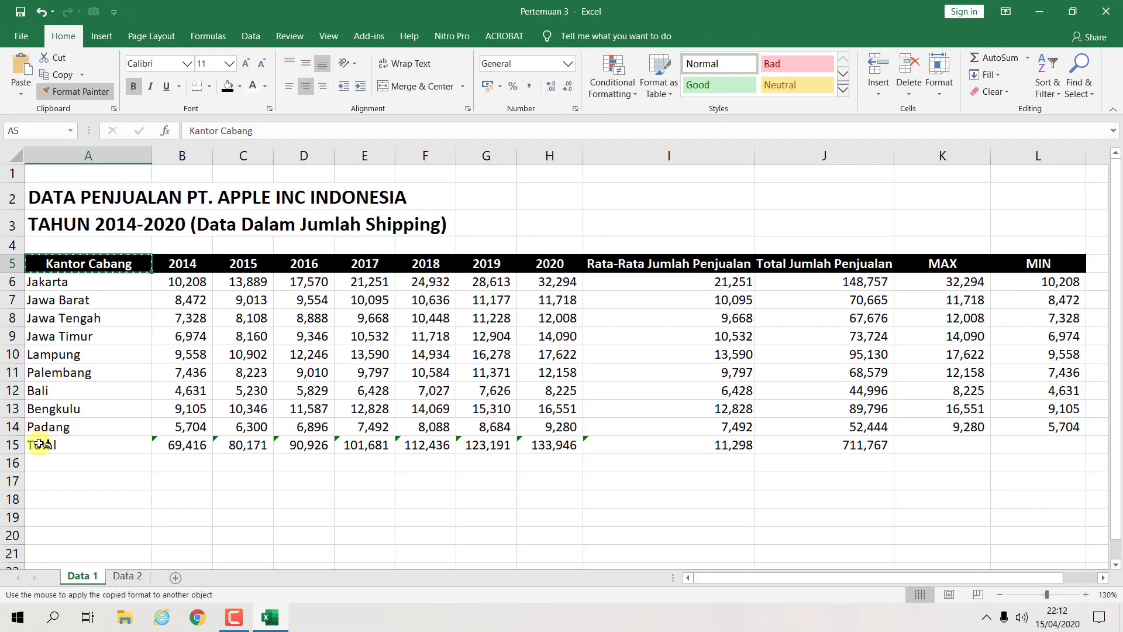
{"action": "left_click", "coordinate": [40, 445]}
{"action": "left_click_drag", "start_coordinate": [40, 444], "coordinate": [875, 452]}
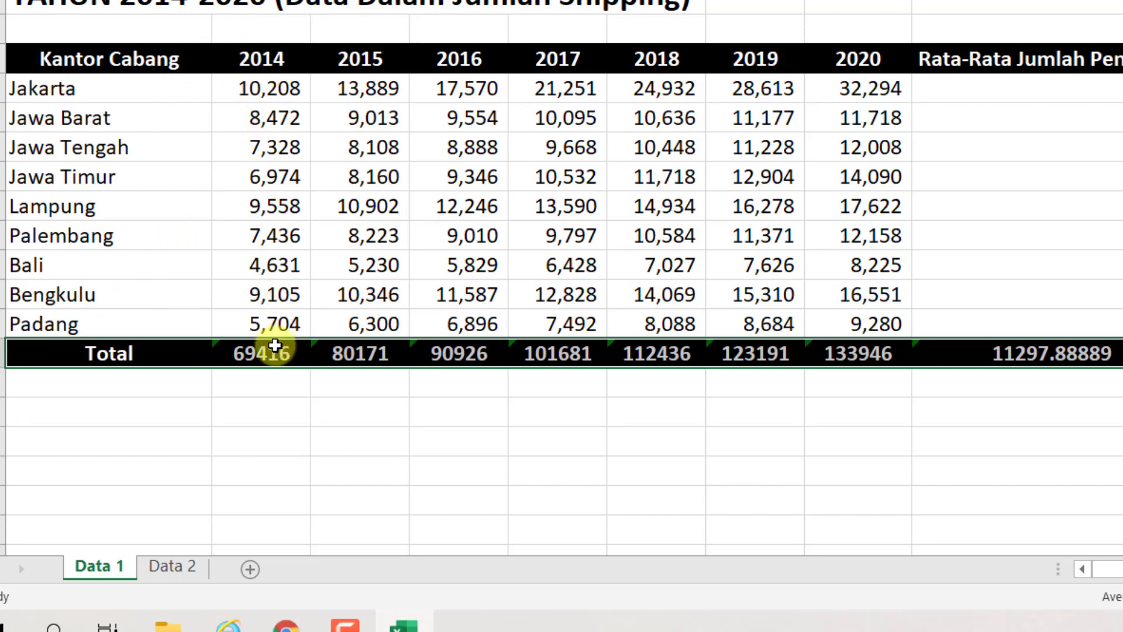
Apply Comma Style to the Total row numbers B15:J15
{"action": "left_click", "coordinate": [858, 353]}
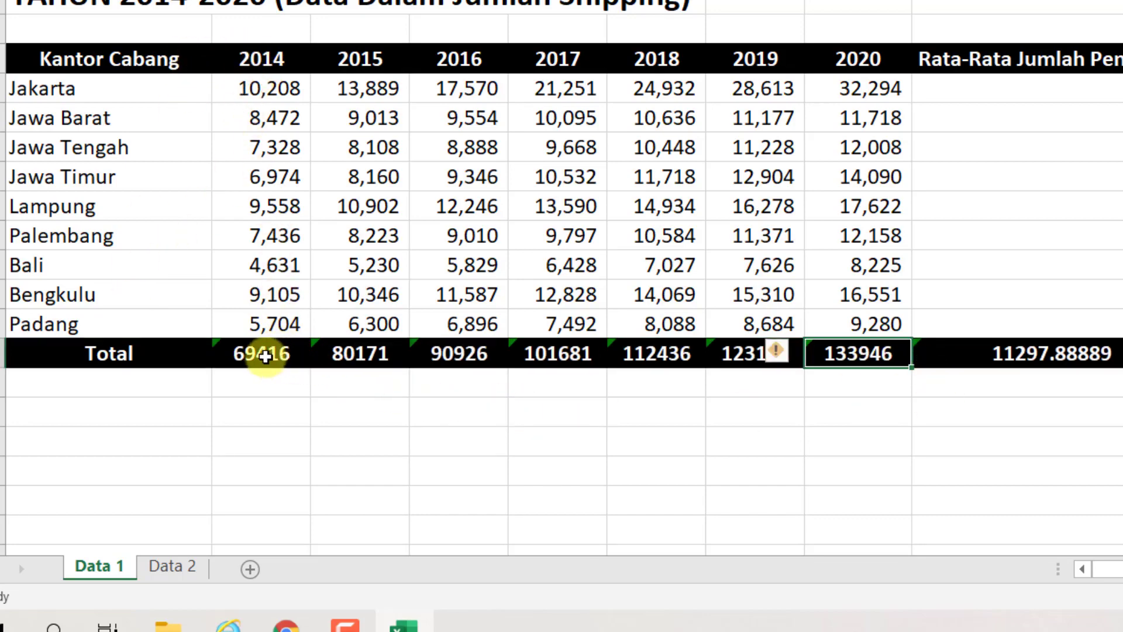
{"action": "left_click_drag", "start_coordinate": [263, 353], "coordinate": [824, 444]}
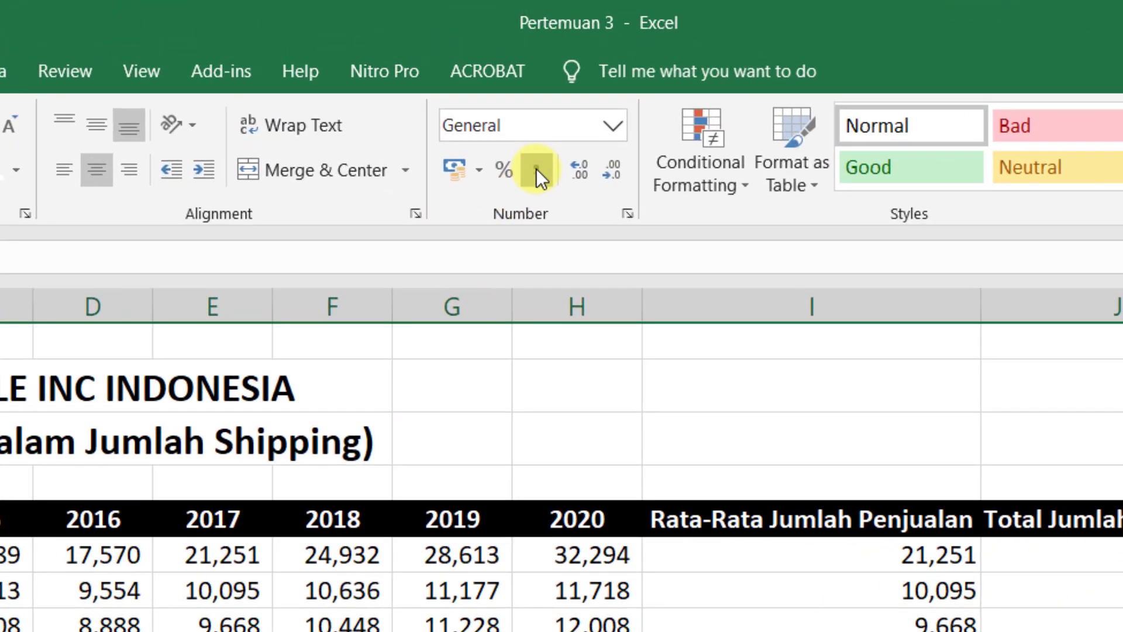
{"action": "left_click", "coordinate": [528, 87]}
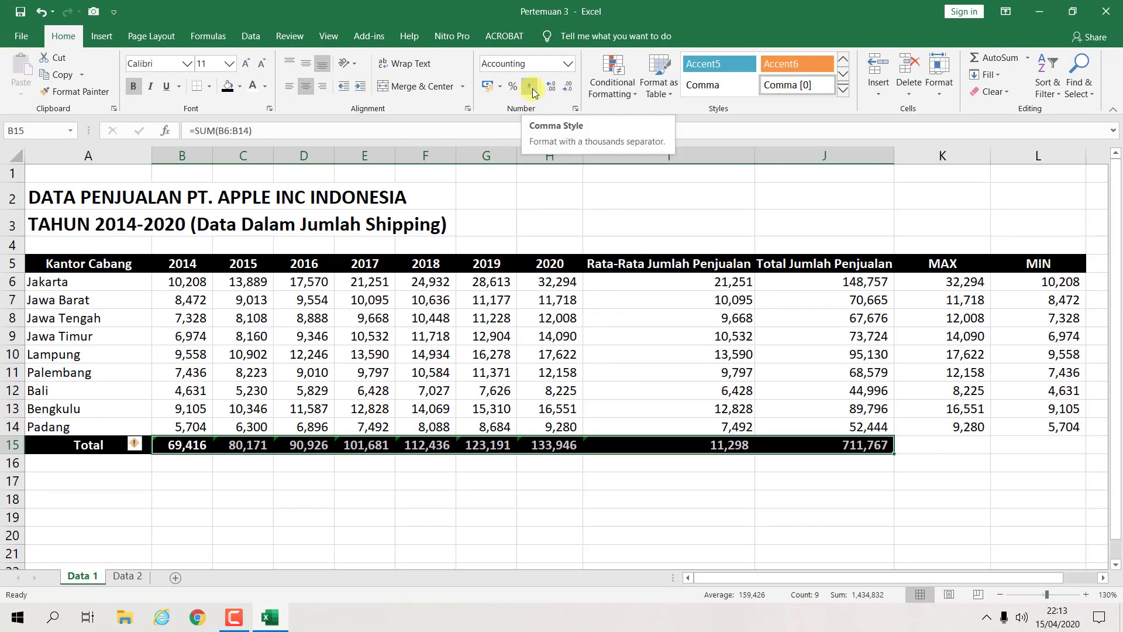
{"action": "left_click", "coordinate": [781, 484]}
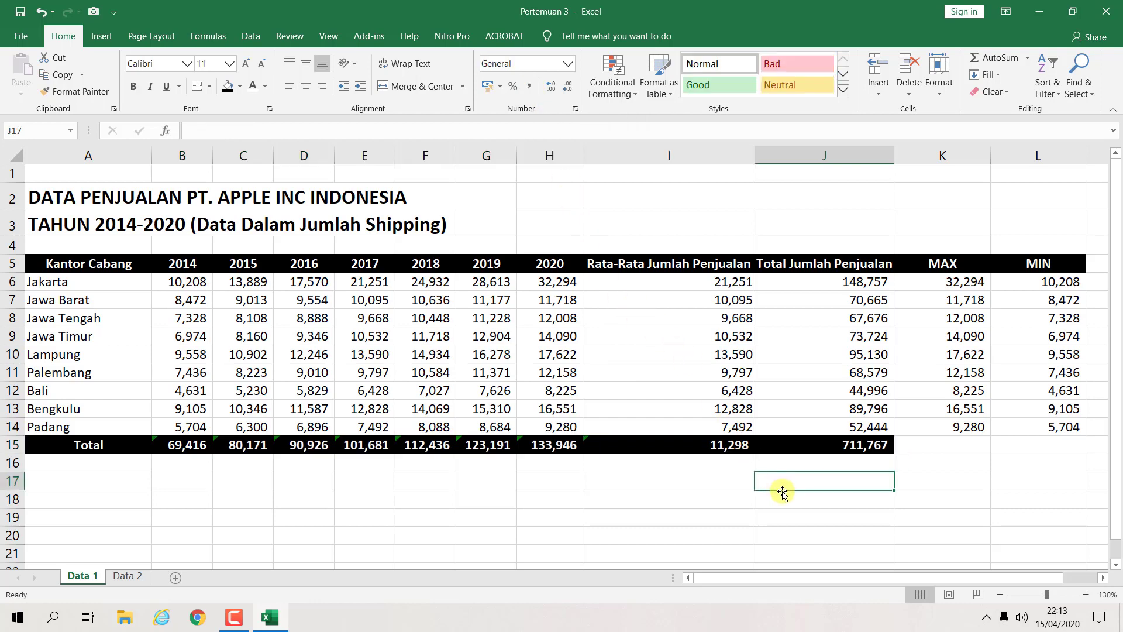
{"action": "left_click", "coordinate": [806, 500]}
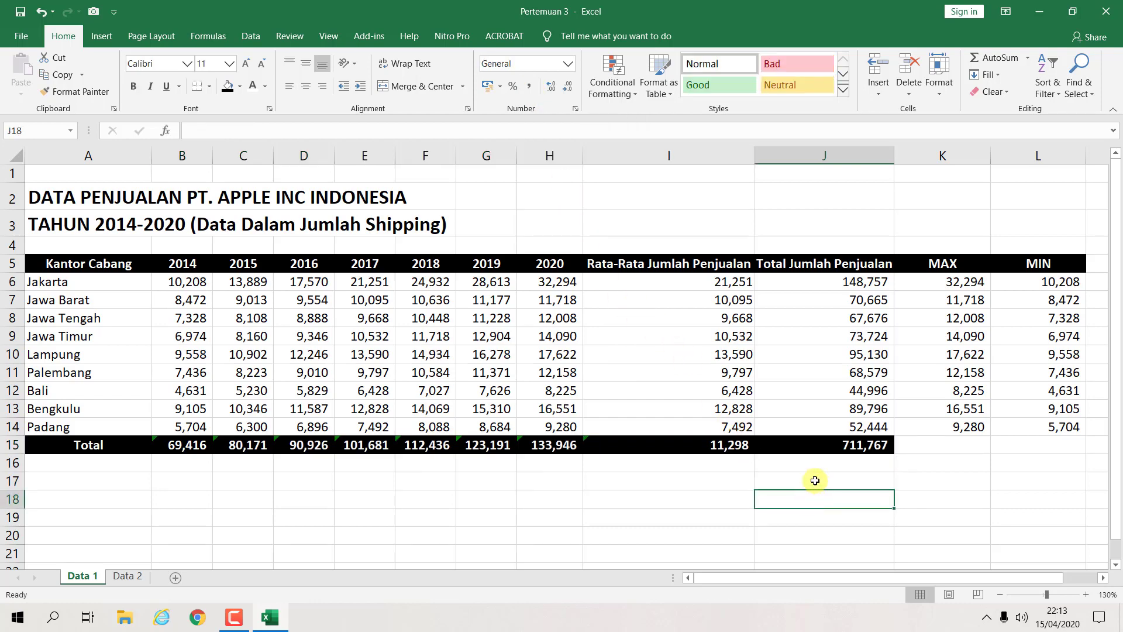
Enlarge the 711,767 grand total in J15 to 14-point font
{"action": "left_click", "coordinate": [836, 446]}
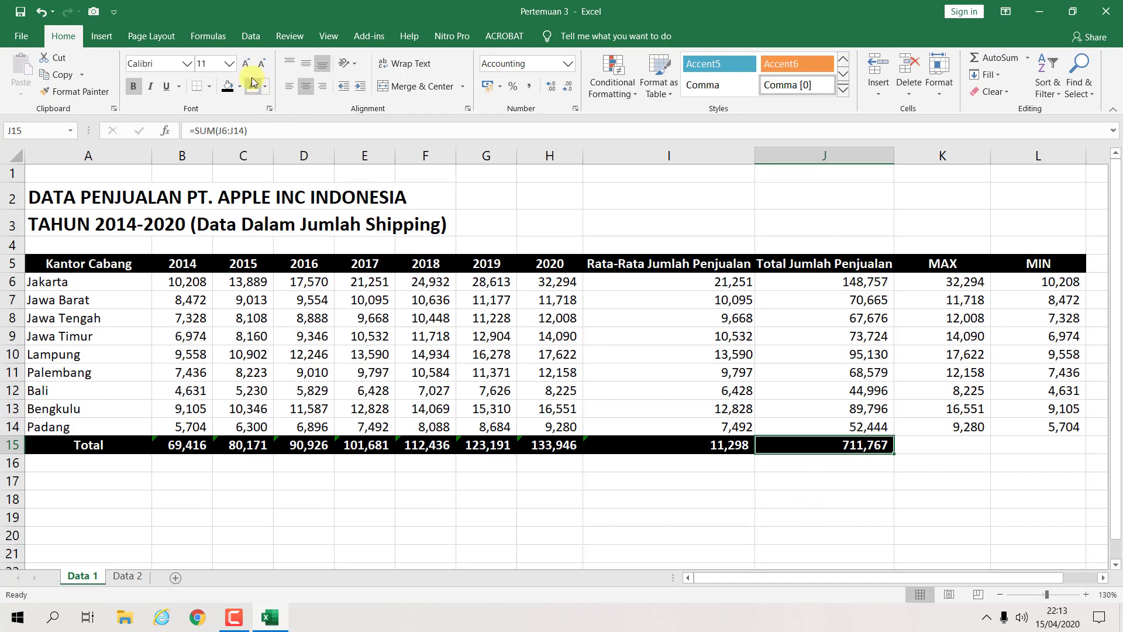
{"action": "left_click", "coordinate": [229, 64]}
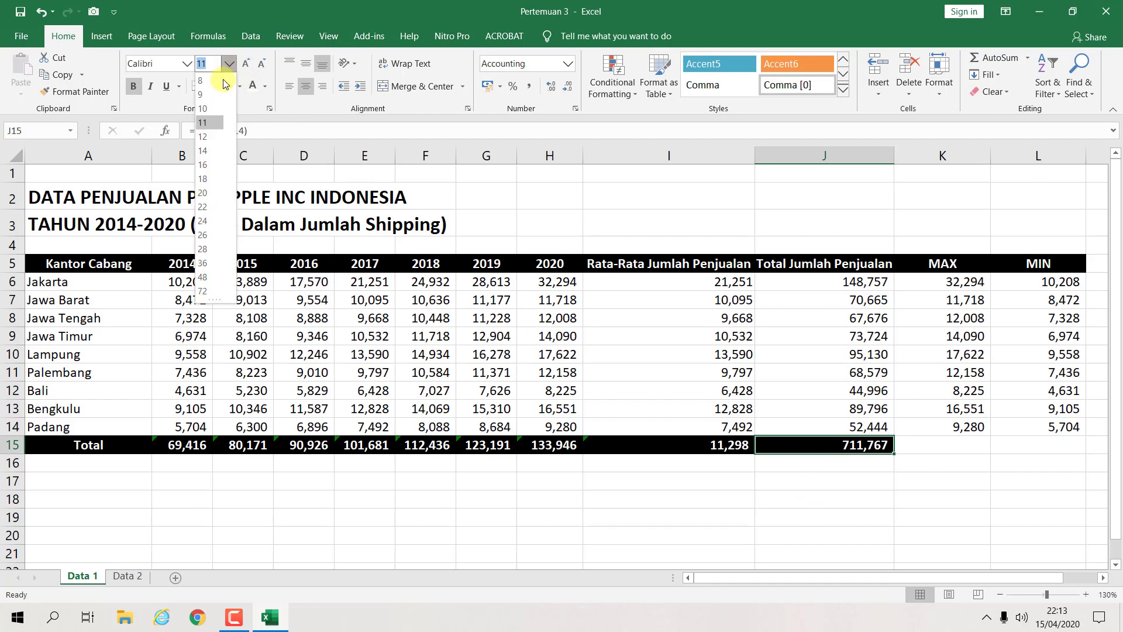
{"action": "left_click", "coordinate": [213, 150]}
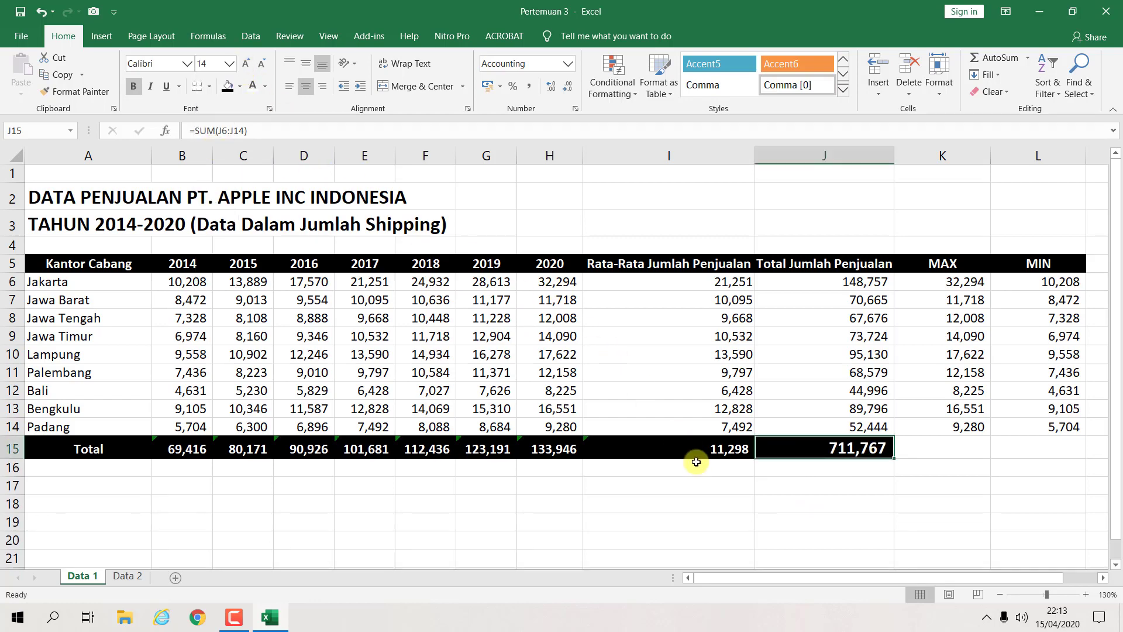
{"action": "left_click", "coordinate": [722, 510]}
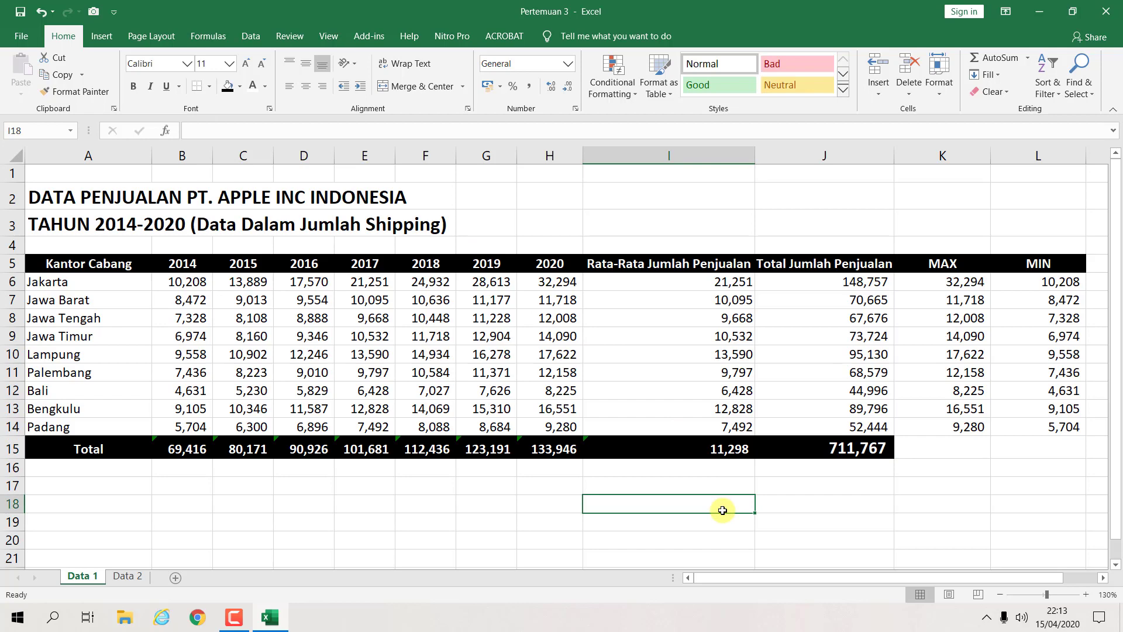
Turn off gridlines on the Data 1 sheet so the banded sales table sits on plain white
{"action": "left_click", "coordinate": [528, 480]}
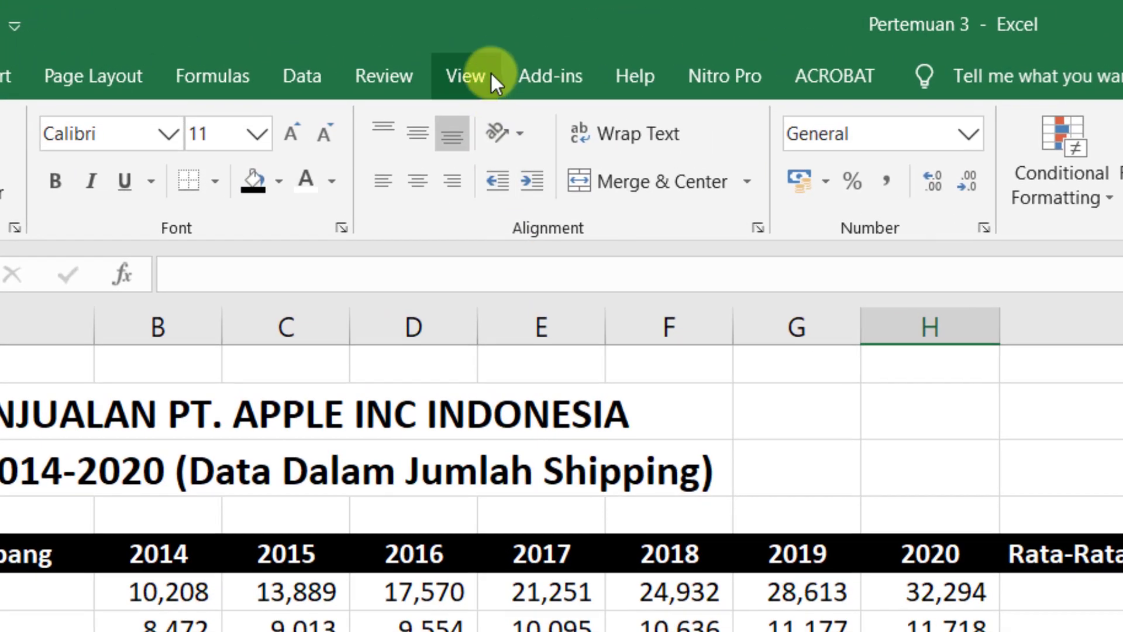
{"action": "left_click", "coordinate": [338, 33]}
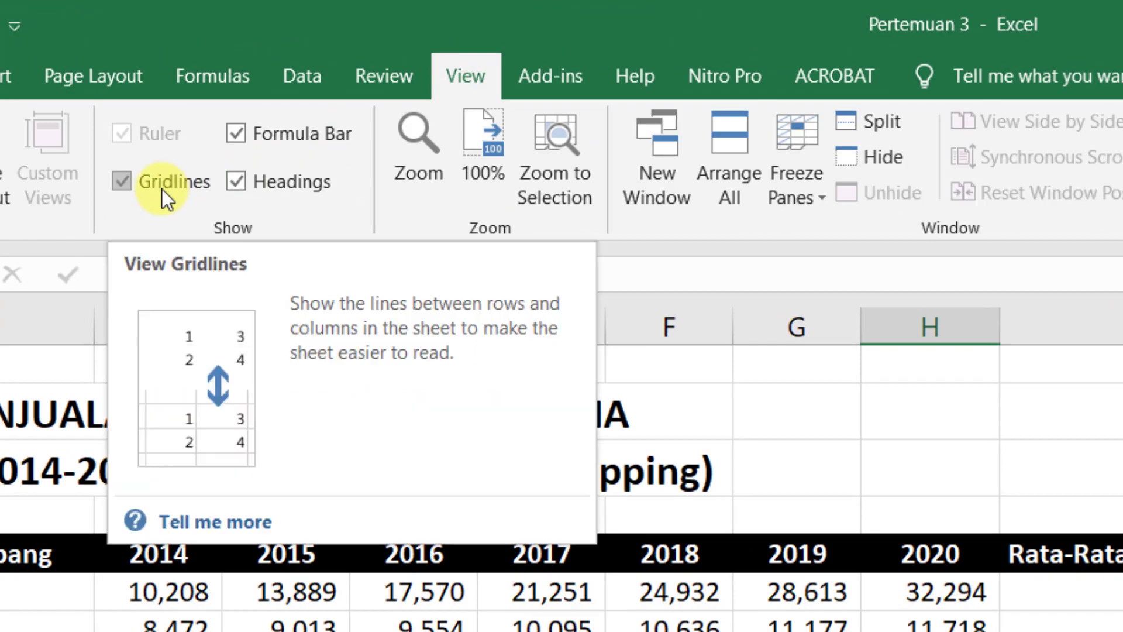
{"action": "left_click", "coordinate": [163, 188]}
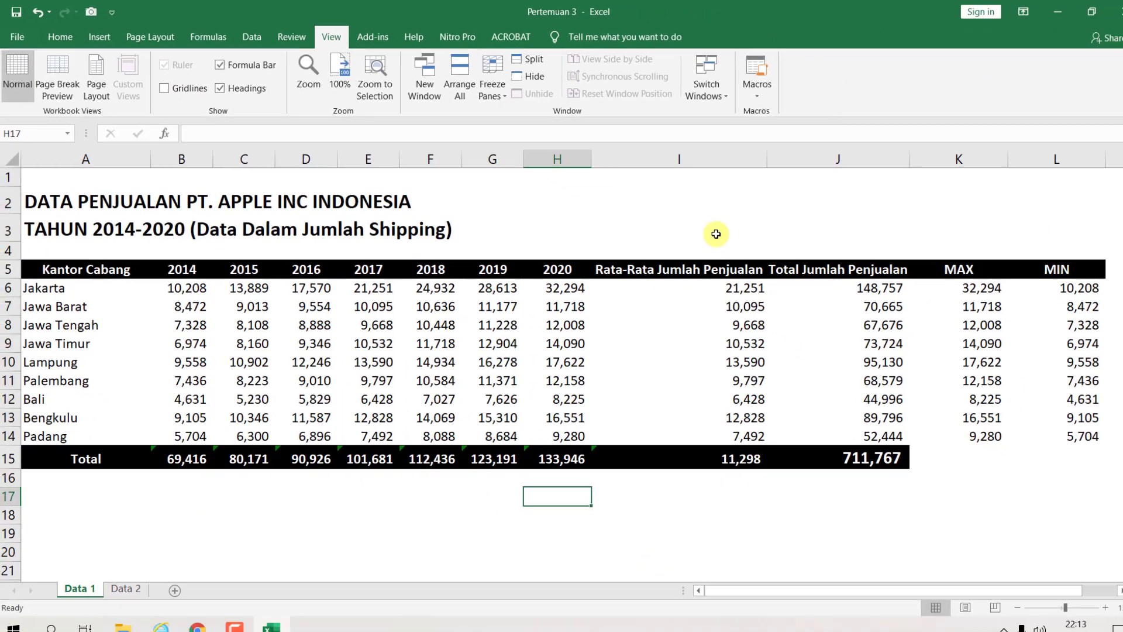
{"action": "left_click", "coordinate": [716, 234]}
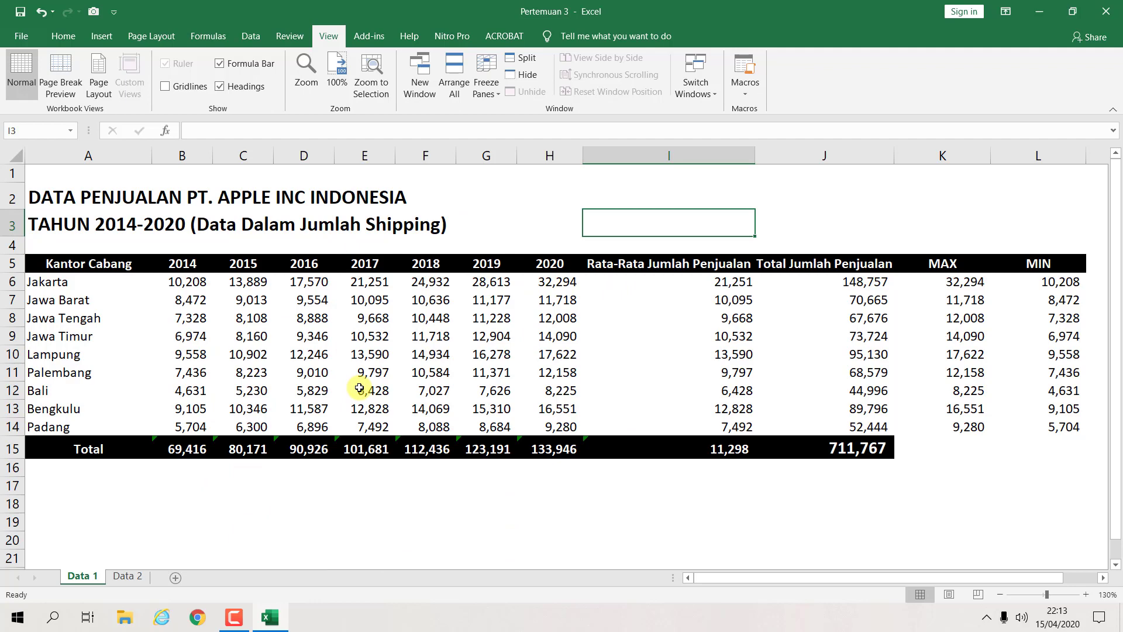
{"action": "left_click", "coordinate": [470, 234]}
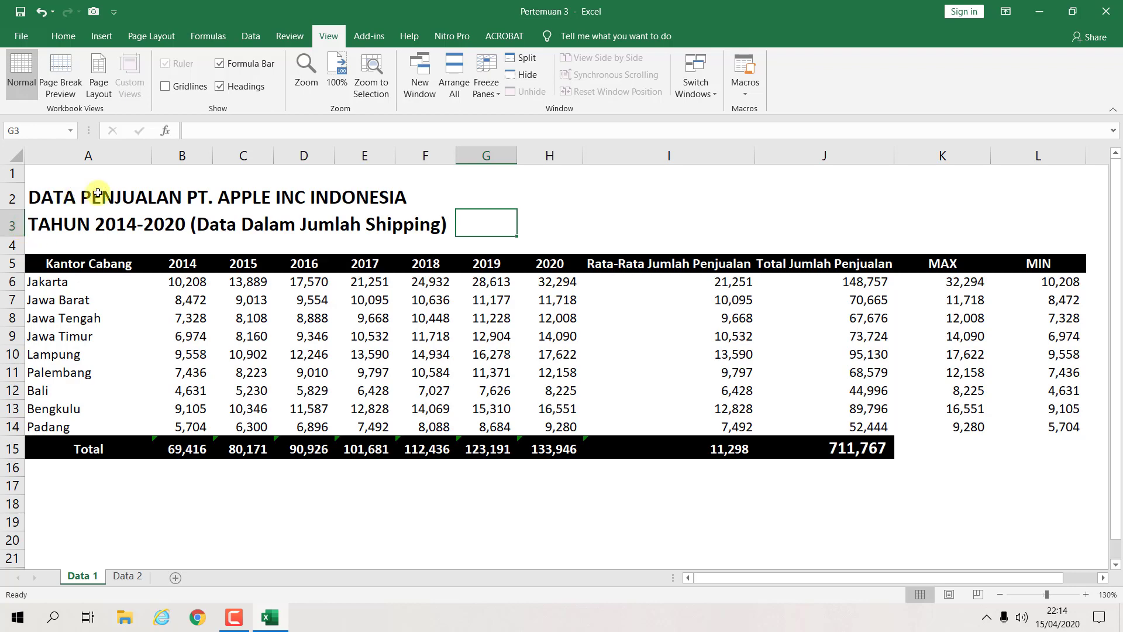
{"action": "left_click", "coordinate": [567, 323]}
{"action": "left_click", "coordinate": [681, 316]}
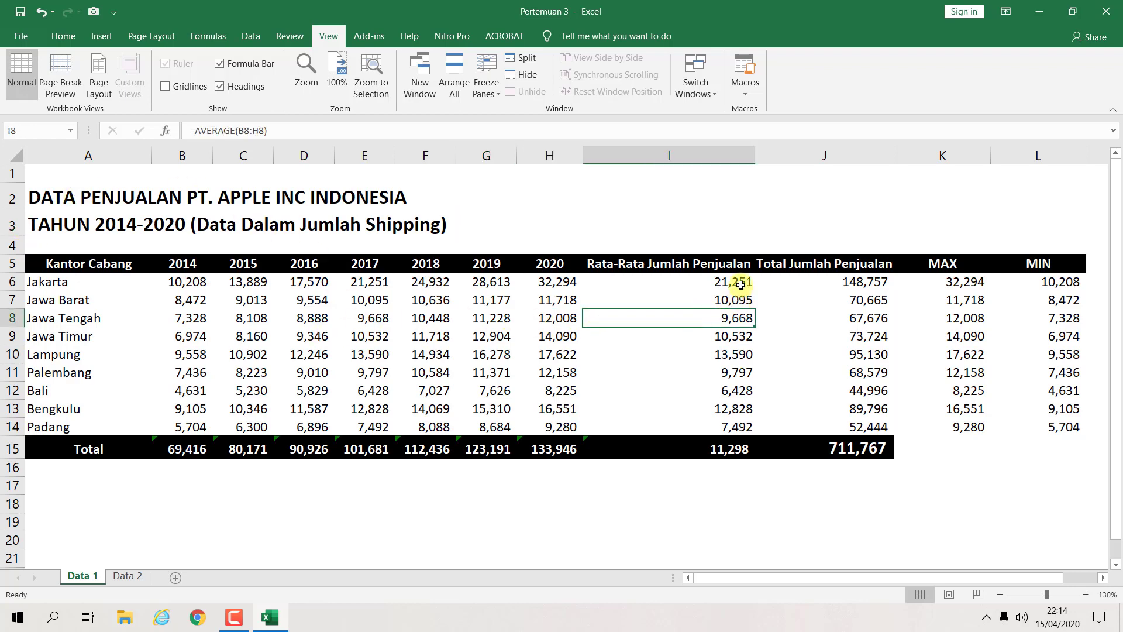
{"action": "left_click_drag", "start_coordinate": [739, 281], "coordinate": [731, 438]}
{"action": "left_click_drag", "start_coordinate": [860, 282], "coordinate": [865, 448]}
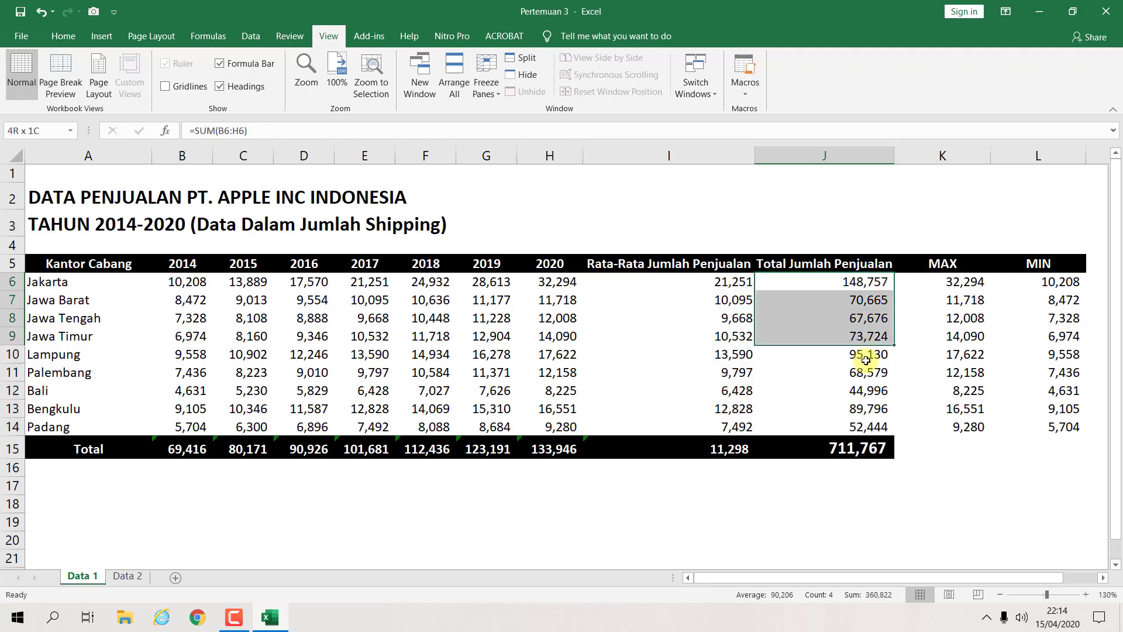
{"action": "left_click", "coordinate": [959, 286]}
{"action": "left_click", "coordinate": [960, 341]}
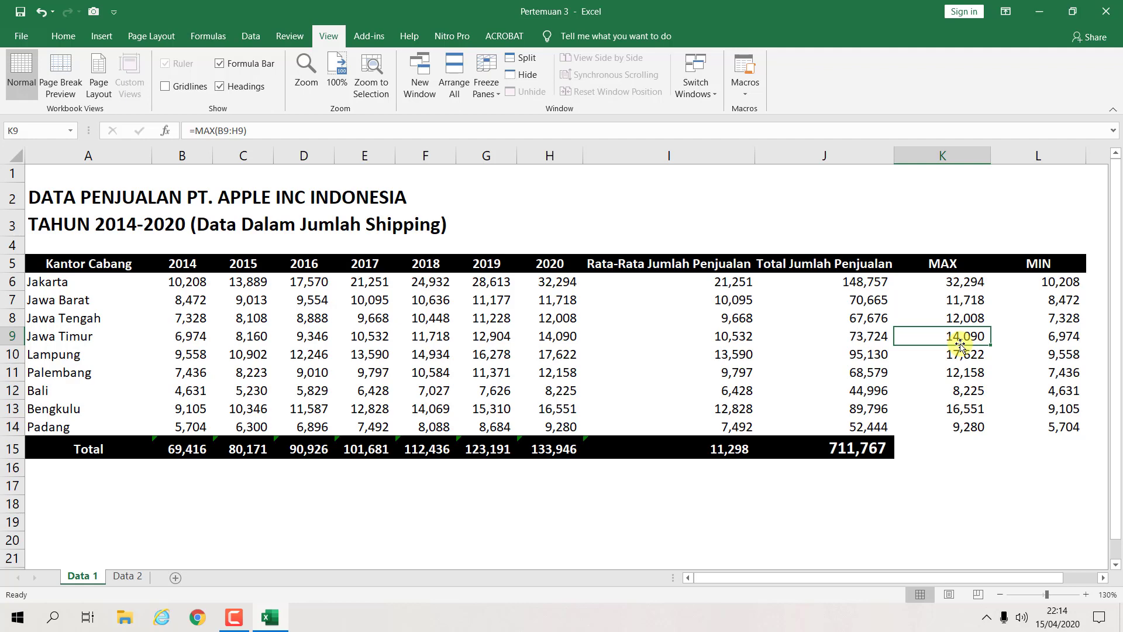
{"action": "left_click", "coordinate": [581, 228]}
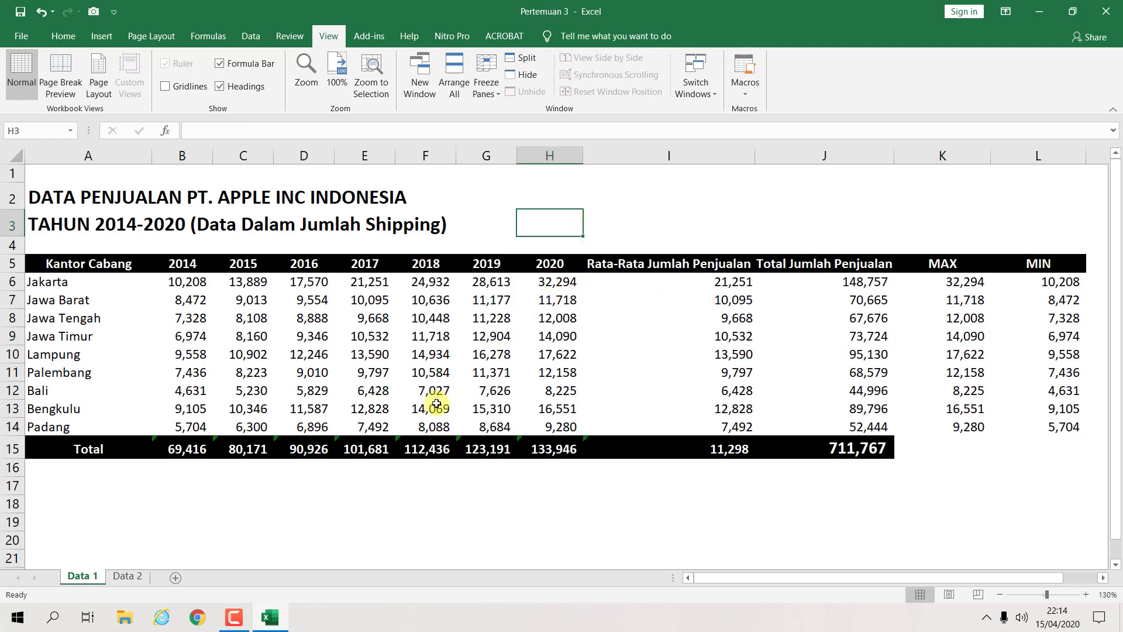
Switch to the Data 2 sheet and click into its daily volumes table
{"action": "left_click", "coordinate": [130, 576]}
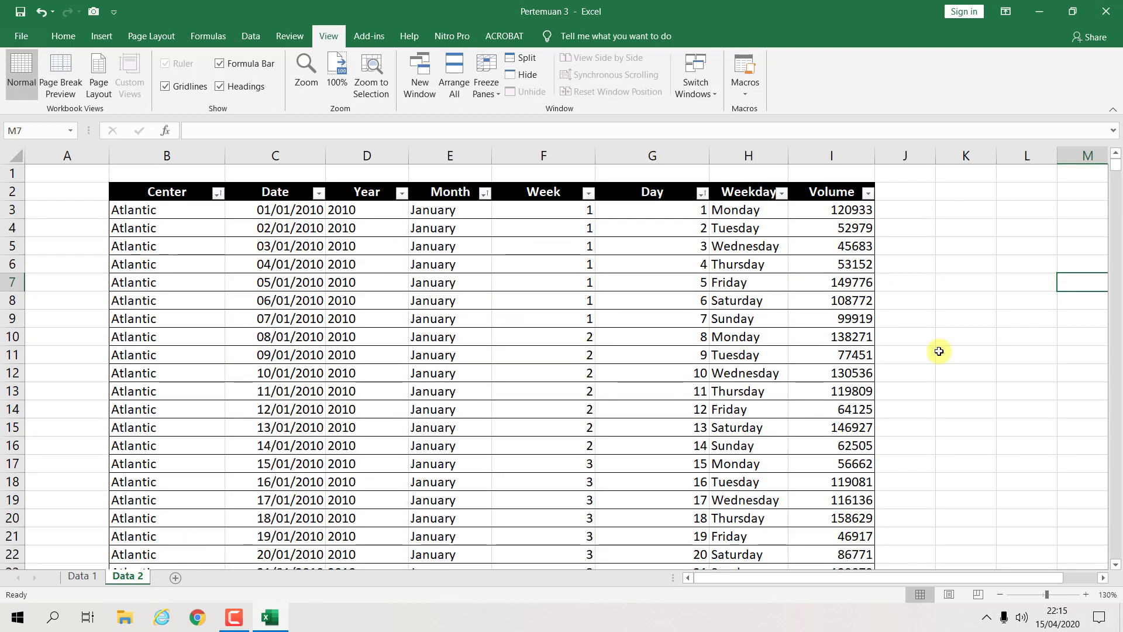
{"action": "left_click", "coordinate": [85, 577]}
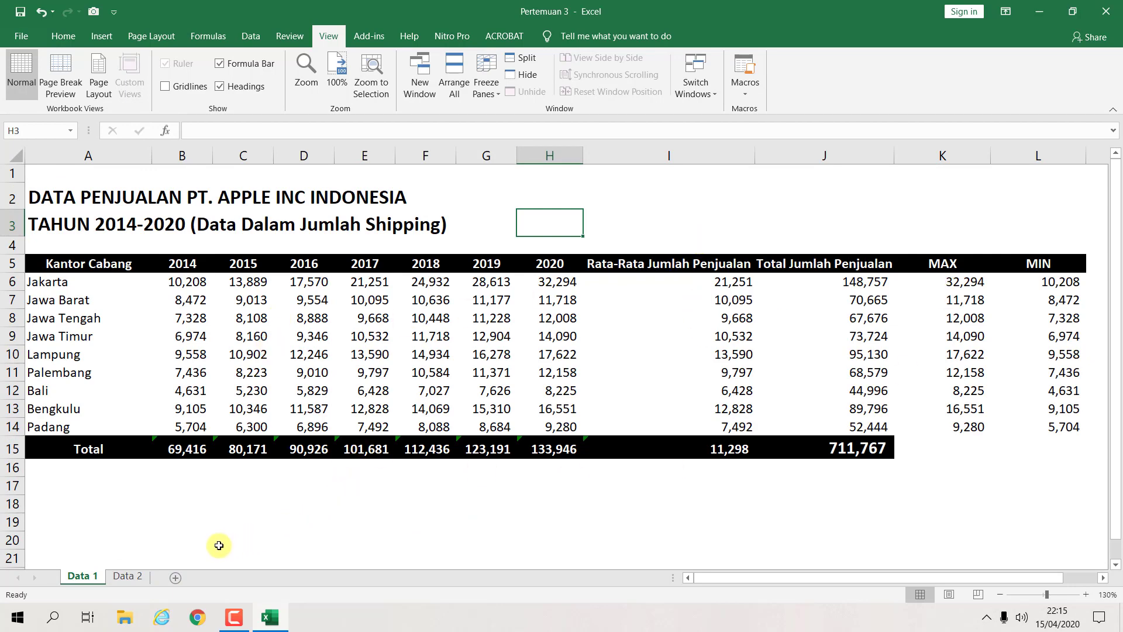
{"action": "left_click", "coordinate": [134, 576]}
{"action": "left_click", "coordinate": [543, 355]}
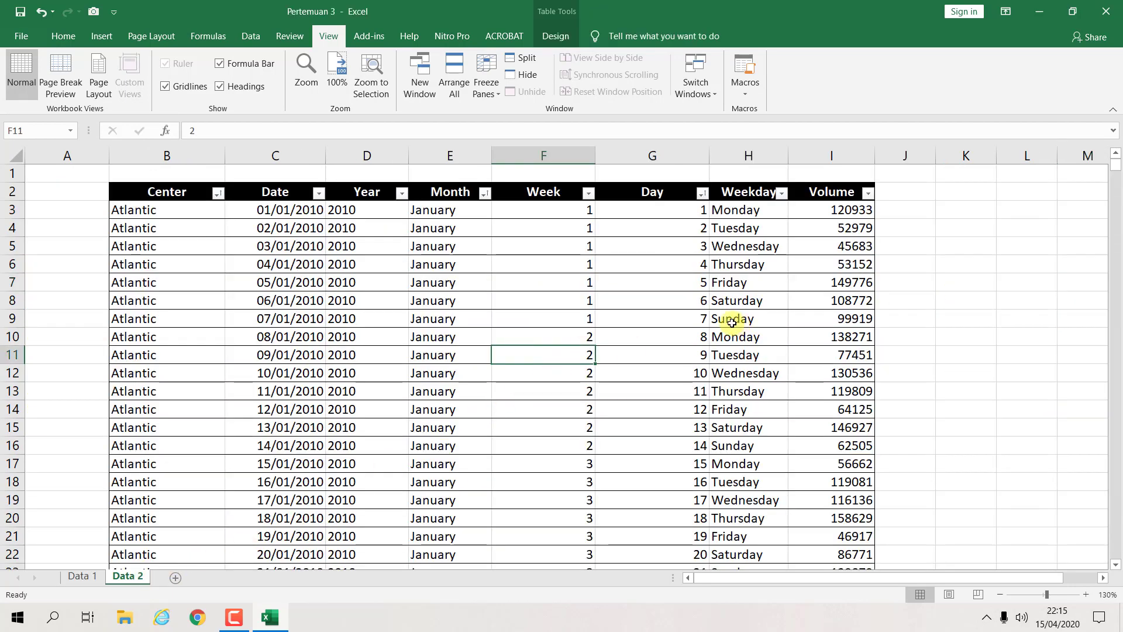
{"action": "mouse_move", "coordinate": [1115, 166]}
{"action": "left_mouse_down"}
{"action": "mouse_move", "coordinate": [1117, 499]}
{"action": "mouse_move", "coordinate": [1116, 225]}
{"action": "left_mouse_up"}
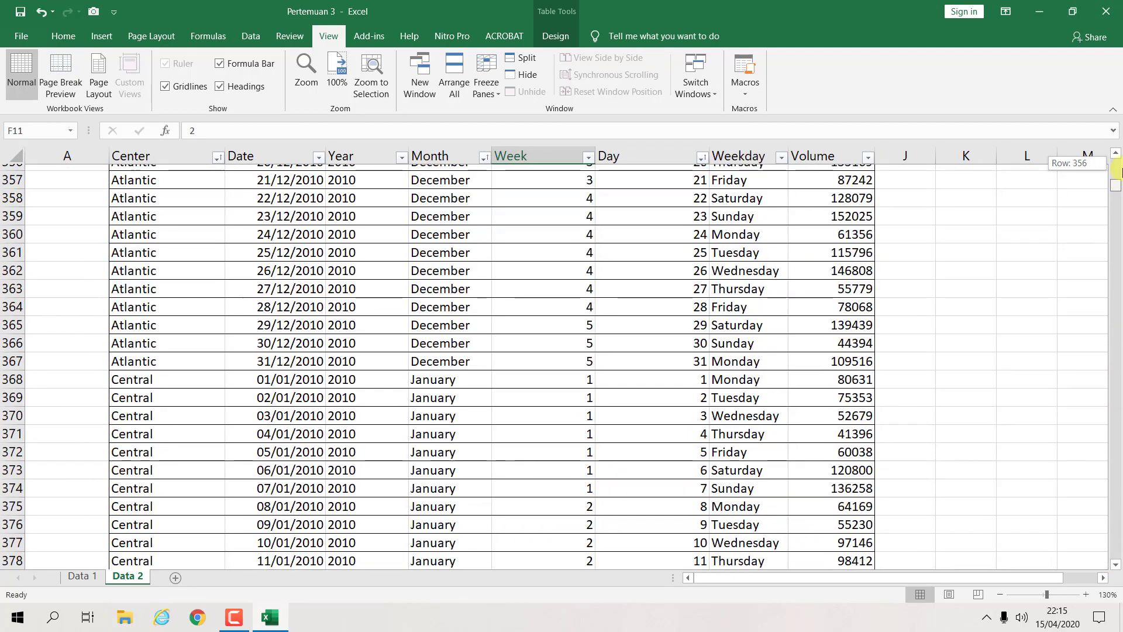
Point out sample Month, Center and Date values, then each header from Center to Volume
{"action": "left_click", "coordinate": [460, 261]}
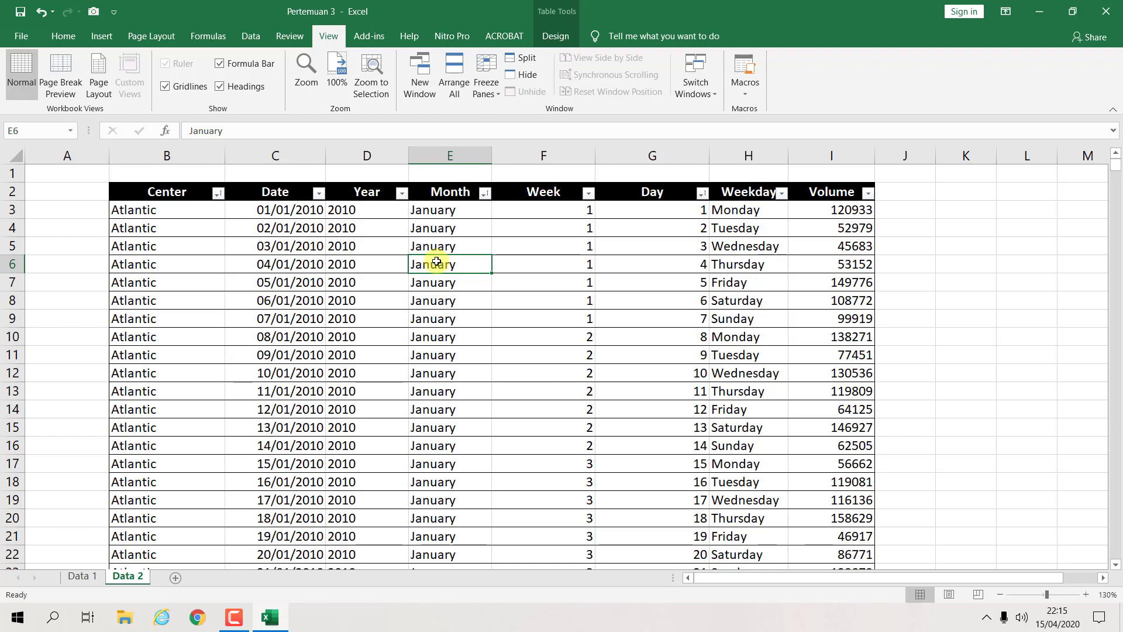
{"action": "left_click", "coordinate": [181, 207]}
{"action": "left_click", "coordinate": [315, 228]}
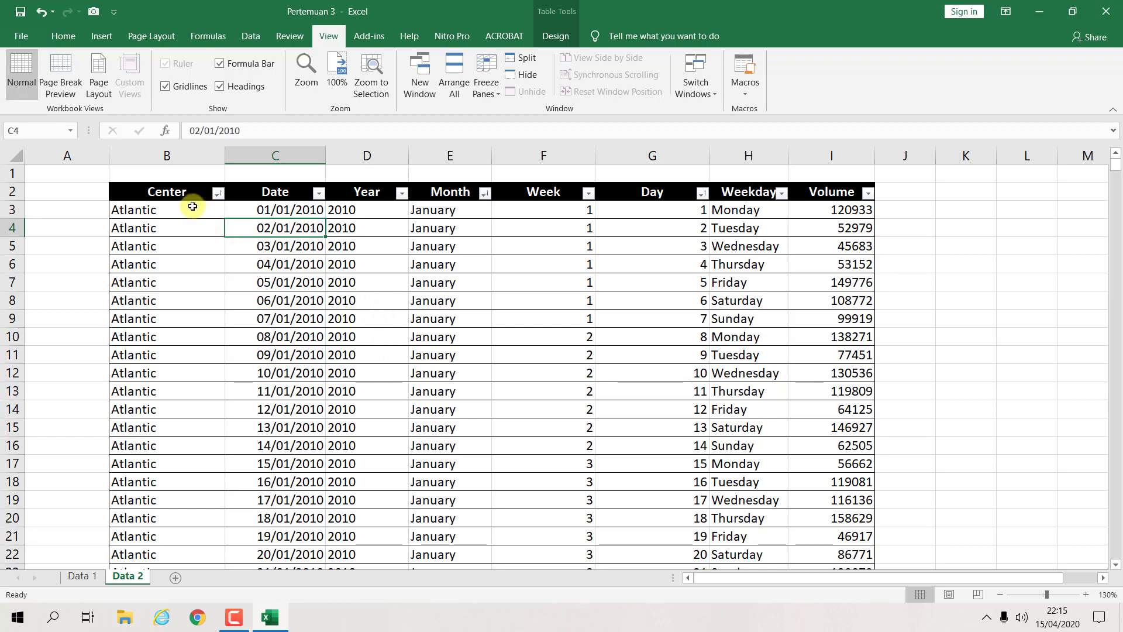
{"action": "left_click", "coordinate": [177, 195]}
{"action": "left_click", "coordinate": [275, 189]}
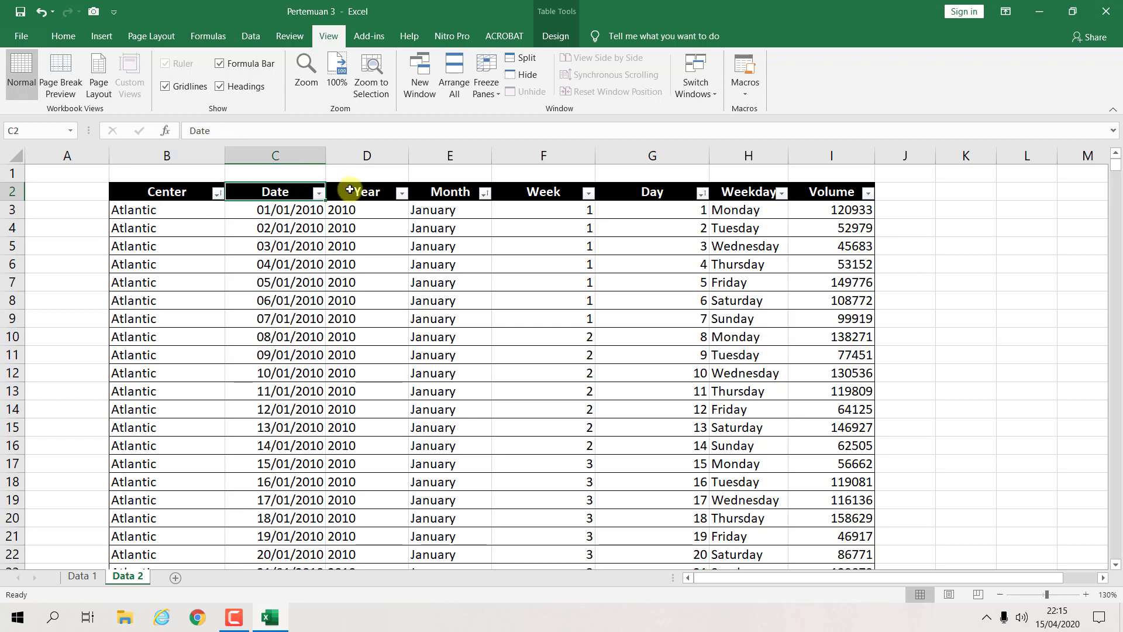
{"action": "left_click", "coordinate": [345, 189]}
{"action": "left_click", "coordinate": [454, 191]}
{"action": "left_click", "coordinate": [517, 191]}
{"action": "left_click", "coordinate": [621, 192]}
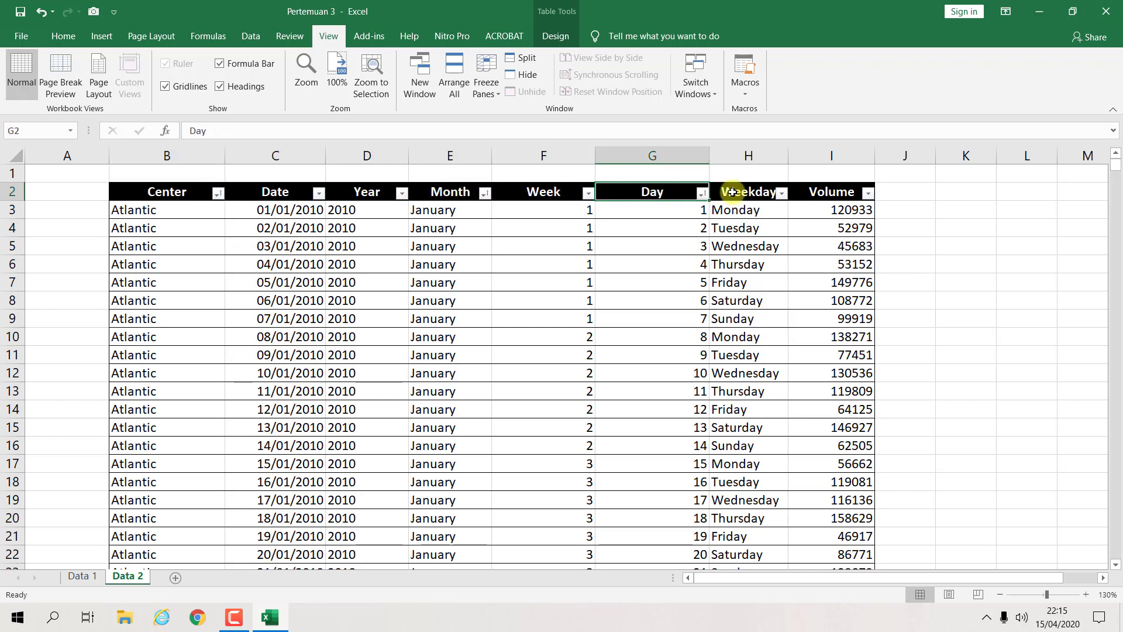
{"action": "left_click", "coordinate": [732, 192]}
{"action": "left_click", "coordinate": [808, 192]}
Go over the headers again, then select the first ten data rows, B3:I12
{"action": "left_click", "coordinate": [176, 192]}
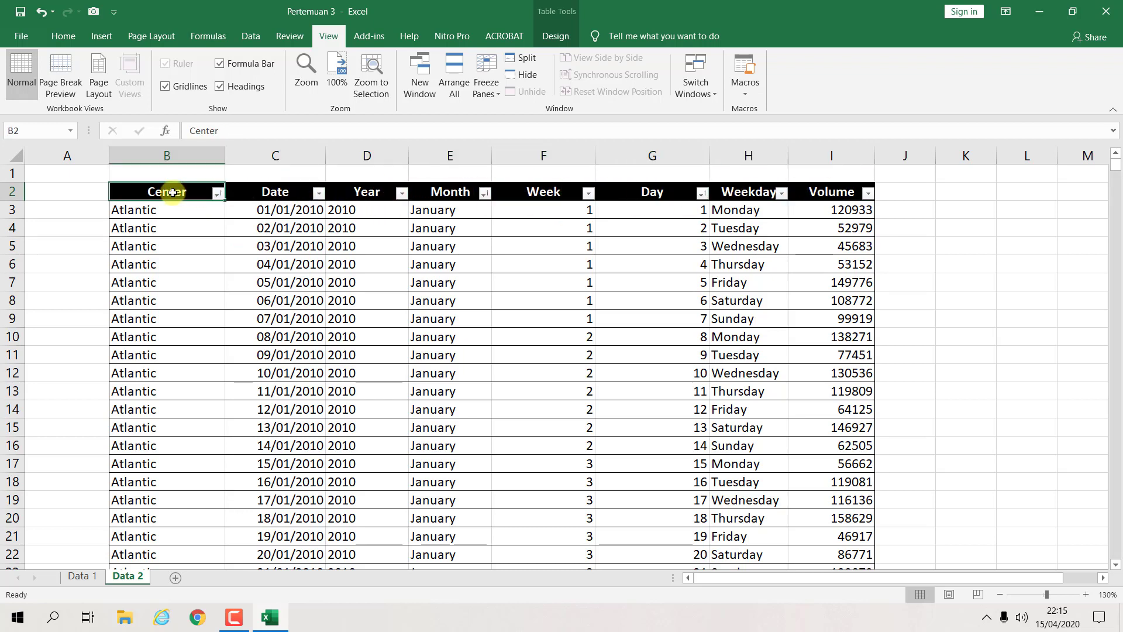
{"action": "left_click", "coordinate": [280, 190]}
{"action": "left_click", "coordinate": [364, 192]}
{"action": "left_click", "coordinate": [431, 191]}
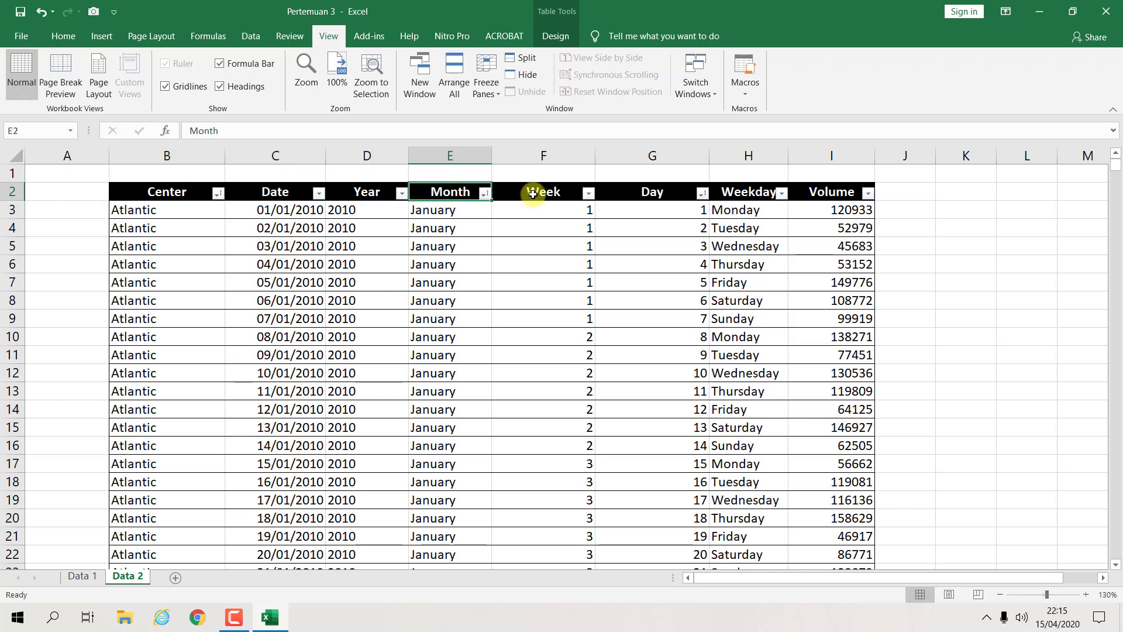
{"action": "left_click", "coordinate": [534, 191]}
{"action": "left_click", "coordinate": [652, 193]}
{"action": "left_click", "coordinate": [743, 194]}
{"action": "left_click", "coordinate": [817, 196]}
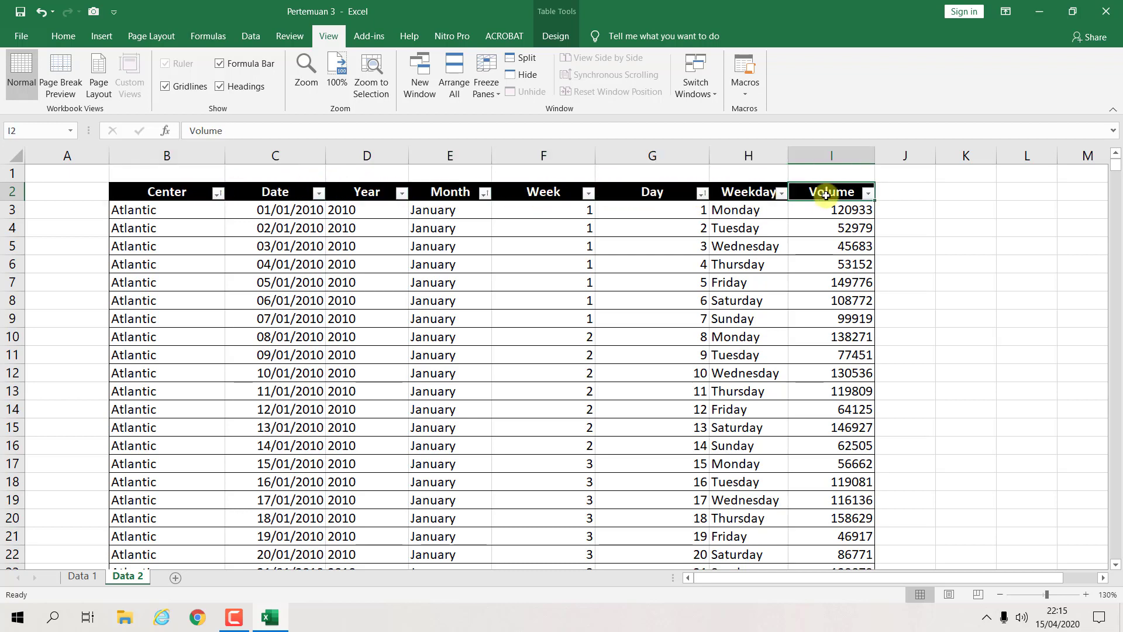
{"action": "left_click", "coordinate": [171, 210]}
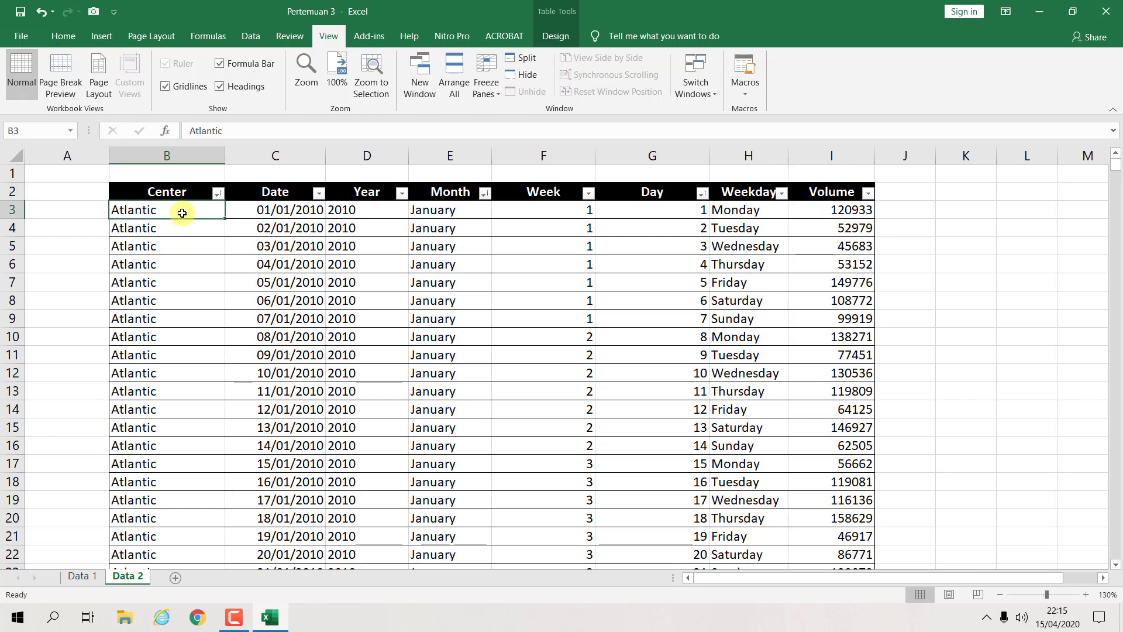
{"action": "left_click_drag", "start_coordinate": [182, 213], "coordinate": [823, 373]}
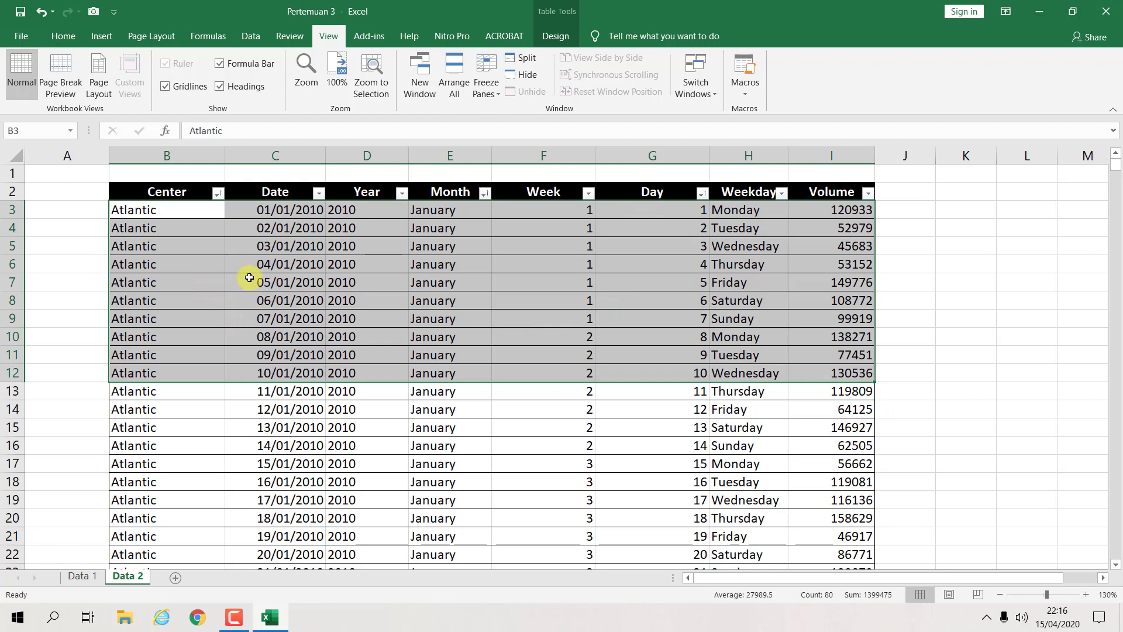
Insert three blank worksheets renamed 2010, 2011 and 2012, then go back to Data 2
{"action": "left_click", "coordinate": [175, 578]}
{"action": "double_click", "coordinate": [180, 578]}
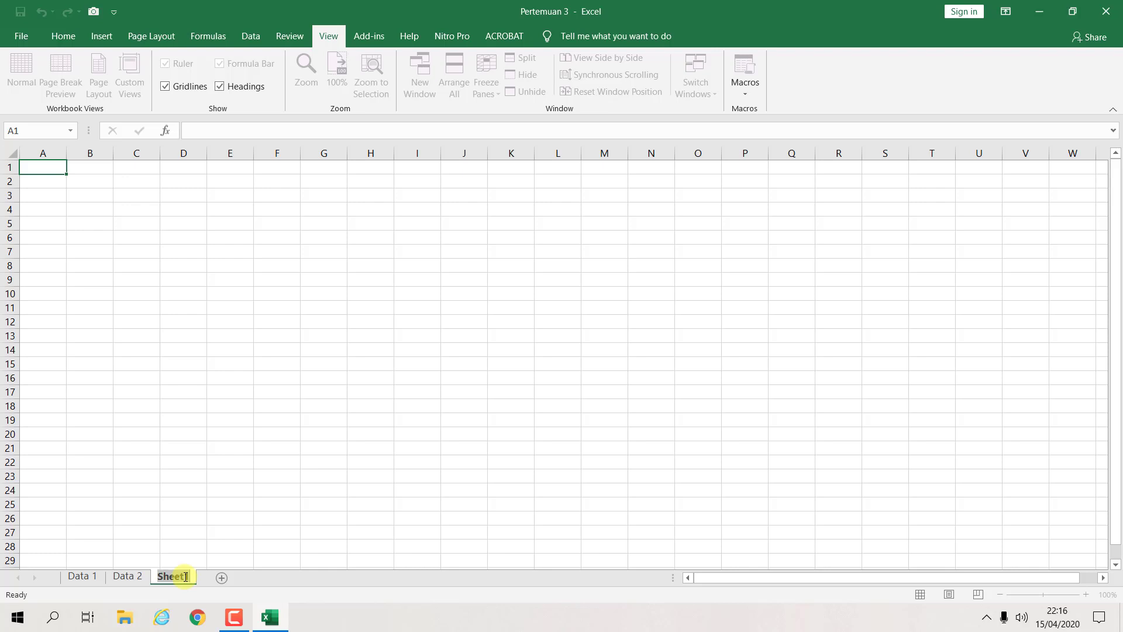
{"action": "type", "text": "201"}
{"action": "type", "text": "0"}
{"action": "left_click", "coordinate": [212, 577]}
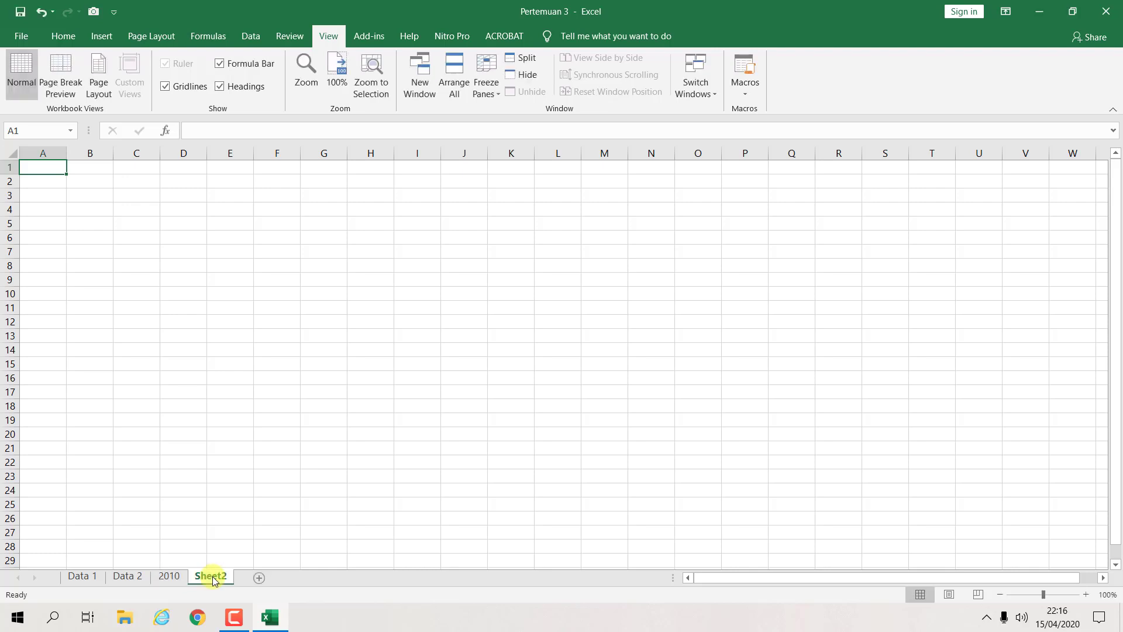
{"action": "double_click", "coordinate": [213, 577]}
{"action": "type", "text": "201"}
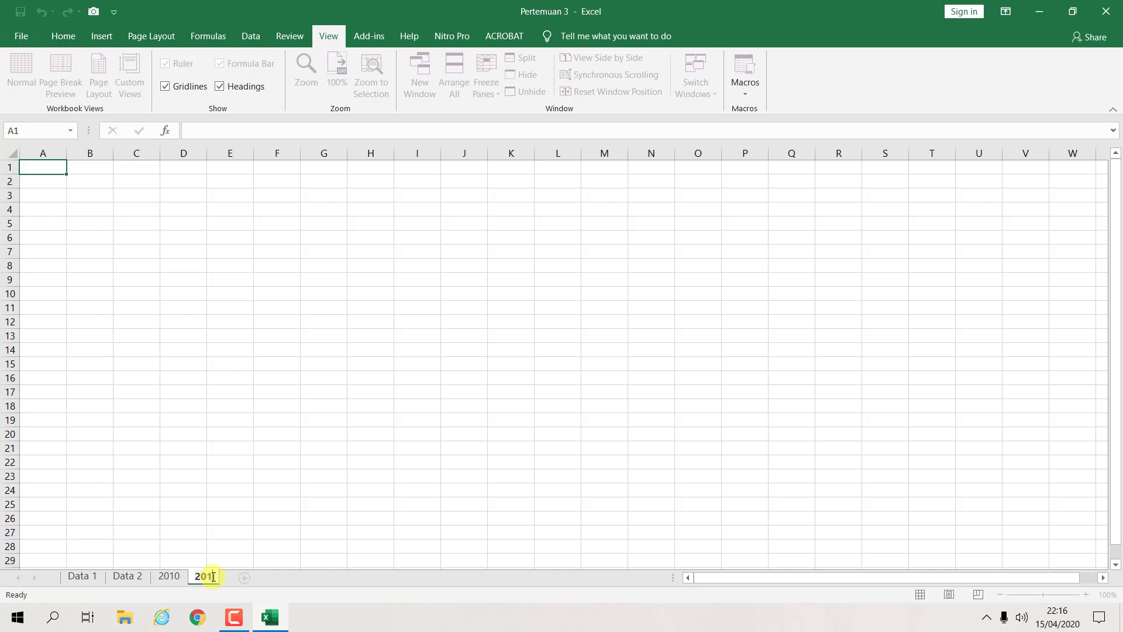
{"action": "type", "text": "1"}
{"action": "left_click", "coordinate": [250, 577]}
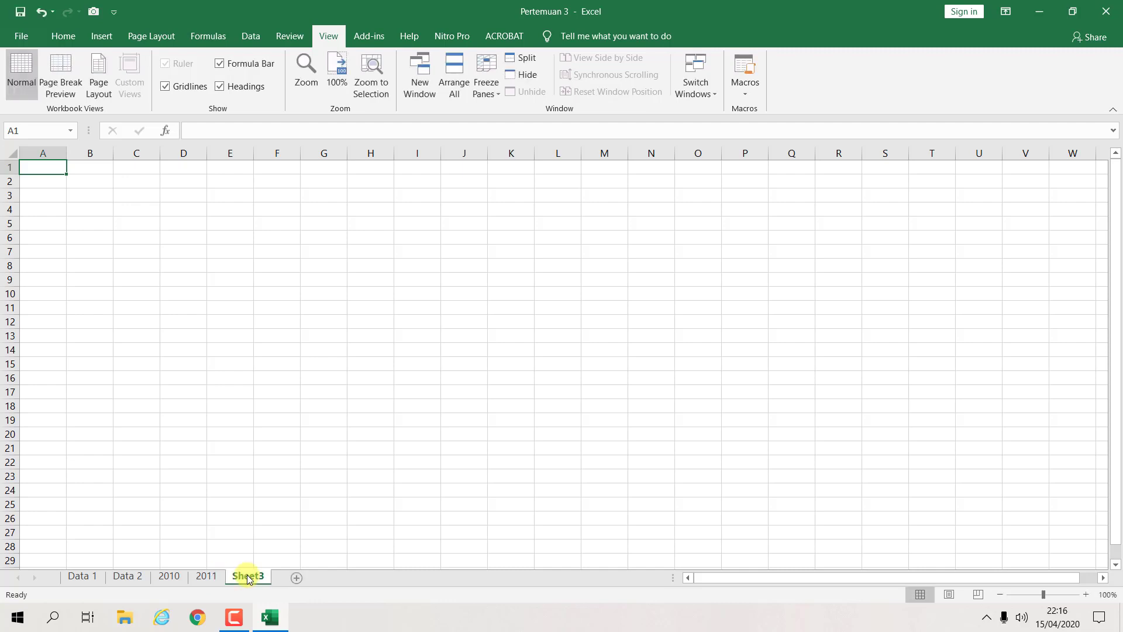
{"action": "double_click", "coordinate": [251, 576]}
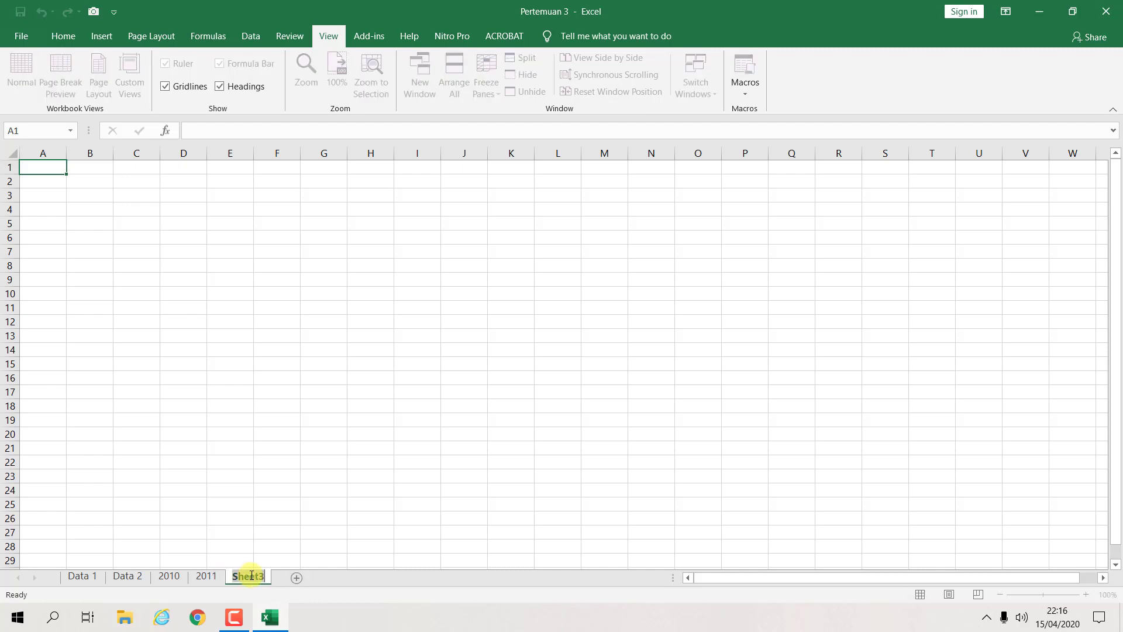
{"action": "type", "text": "201"}
{"action": "type", "text": "2"}
{"action": "left_click", "coordinate": [313, 563]}
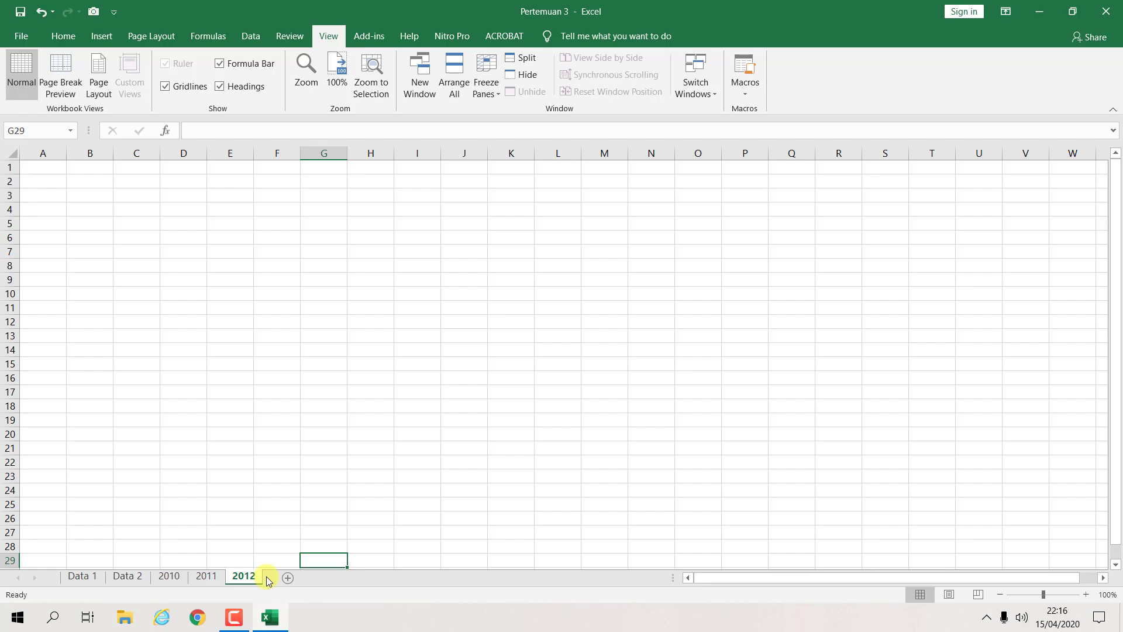
{"action": "left_click", "coordinate": [127, 575]}
{"action": "left_click", "coordinate": [356, 311]}
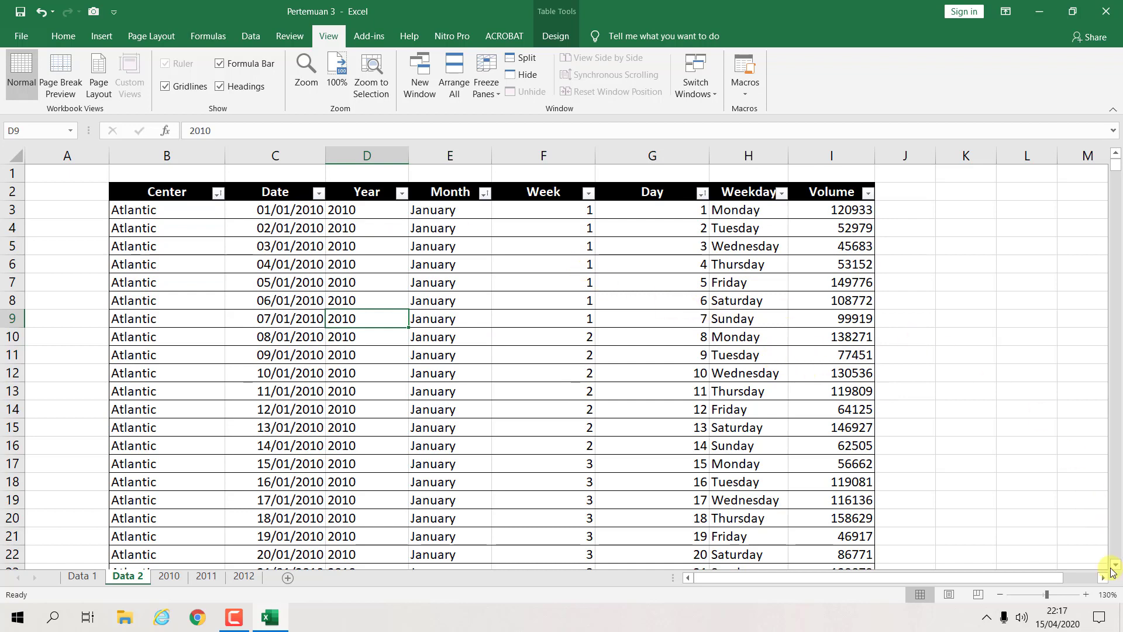
{"action": "left_click", "coordinate": [1085, 594]}
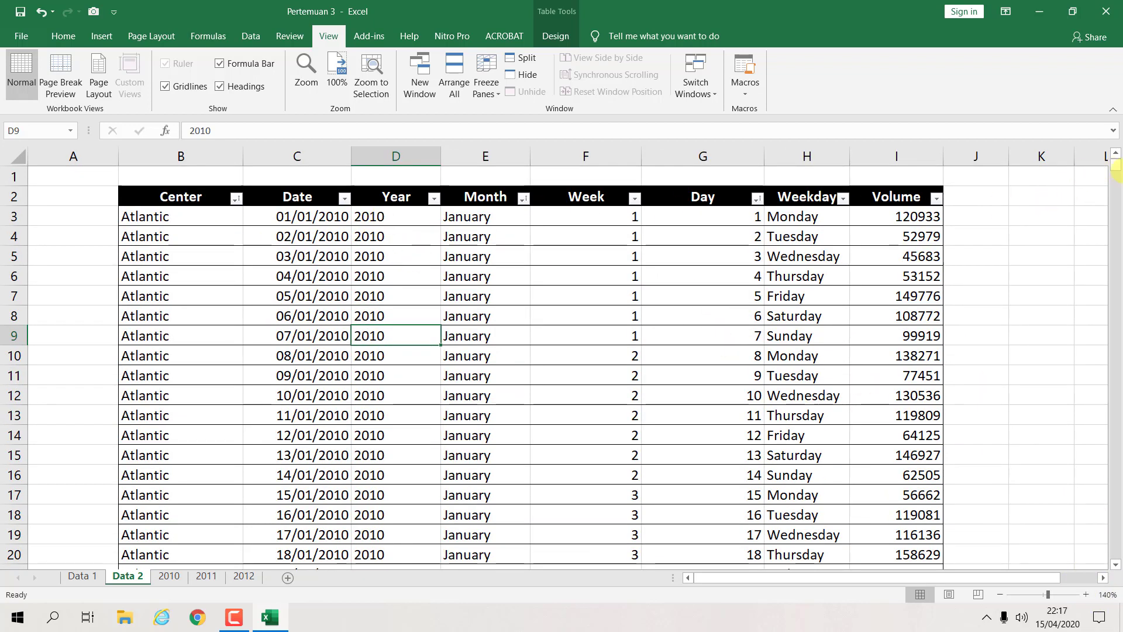
{"action": "left_click_drag", "start_coordinate": [1116, 171], "coordinate": [1113, 295]}
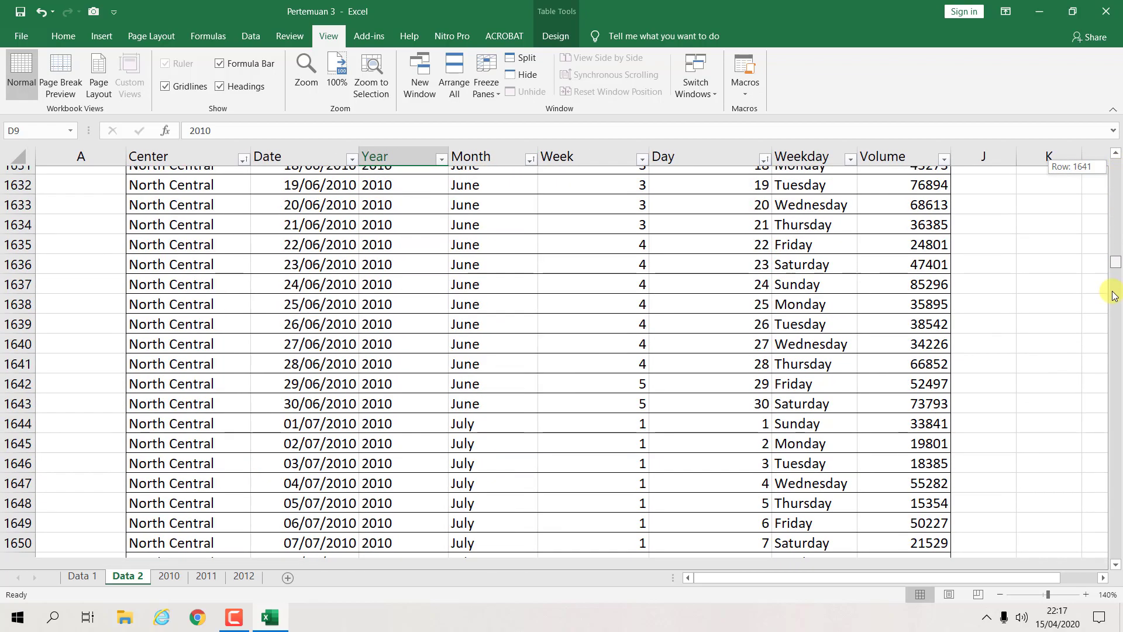
{"action": "mouse_move", "coordinate": [1112, 296]}
{"action": "left_mouse_down"}
{"action": "mouse_move", "coordinate": [1113, 402]}
{"action": "mouse_move", "coordinate": [1113, 146]}
{"action": "left_mouse_up"}
{"action": "left_click", "coordinate": [377, 357]}
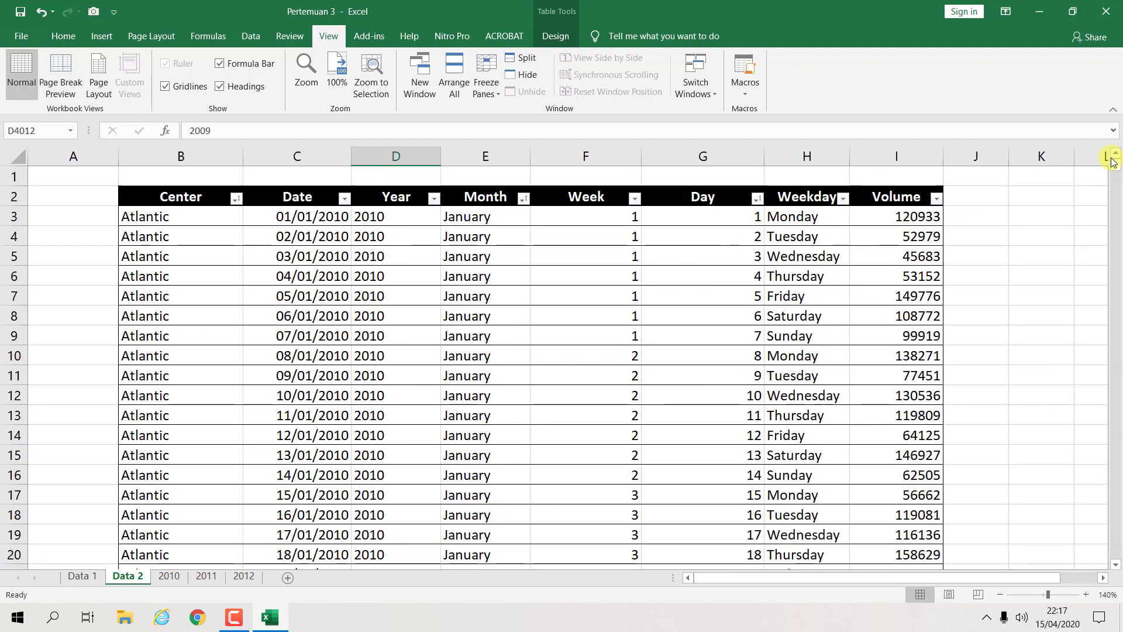
{"action": "left_click", "coordinate": [202, 199]}
{"action": "left_click", "coordinate": [280, 200]}
{"action": "left_click", "coordinate": [678, 197]}
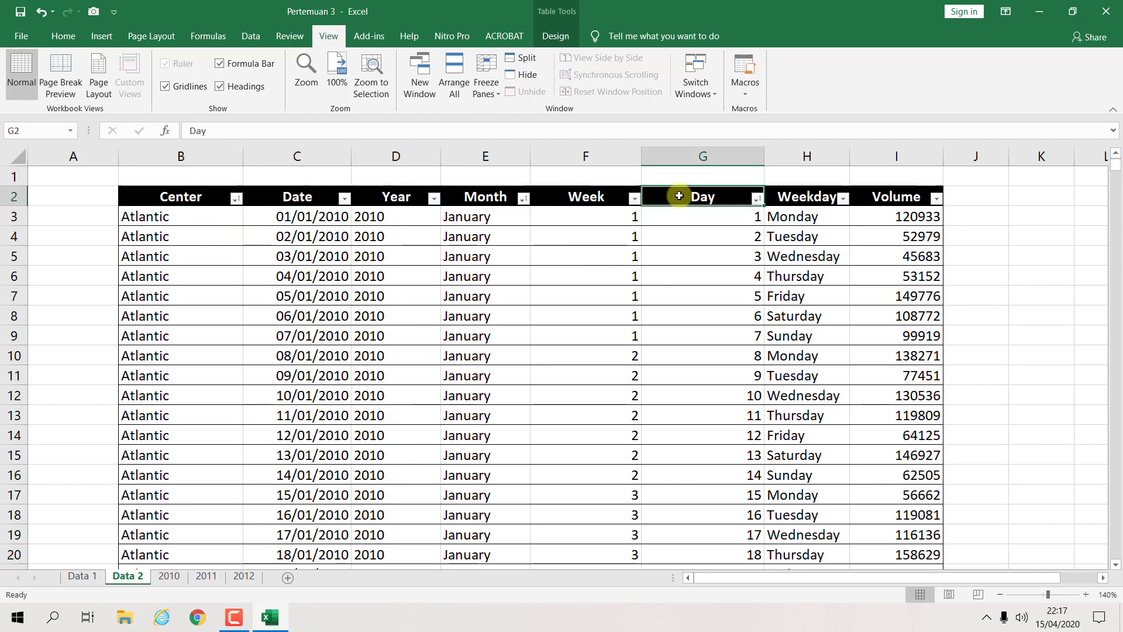
{"action": "left_click", "coordinate": [797, 196]}
{"action": "left_click", "coordinate": [882, 216]}
{"action": "left_click", "coordinate": [862, 237]}
{"action": "left_click", "coordinate": [840, 258]}
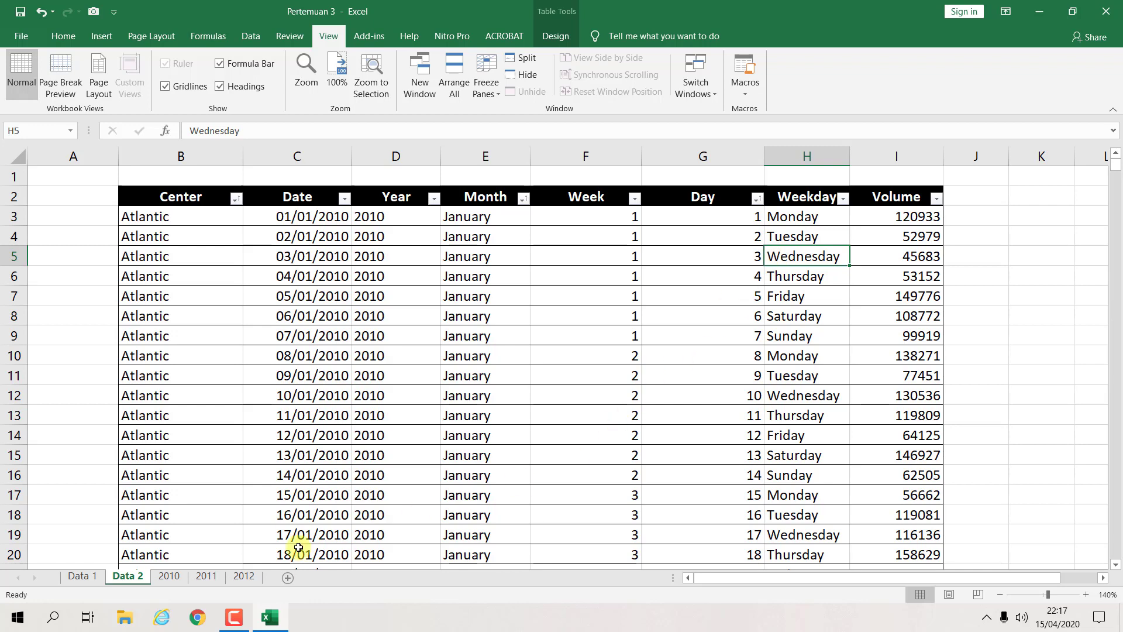
Add two new worksheets named Januari and Februari
{"action": "left_click", "coordinate": [285, 578]}
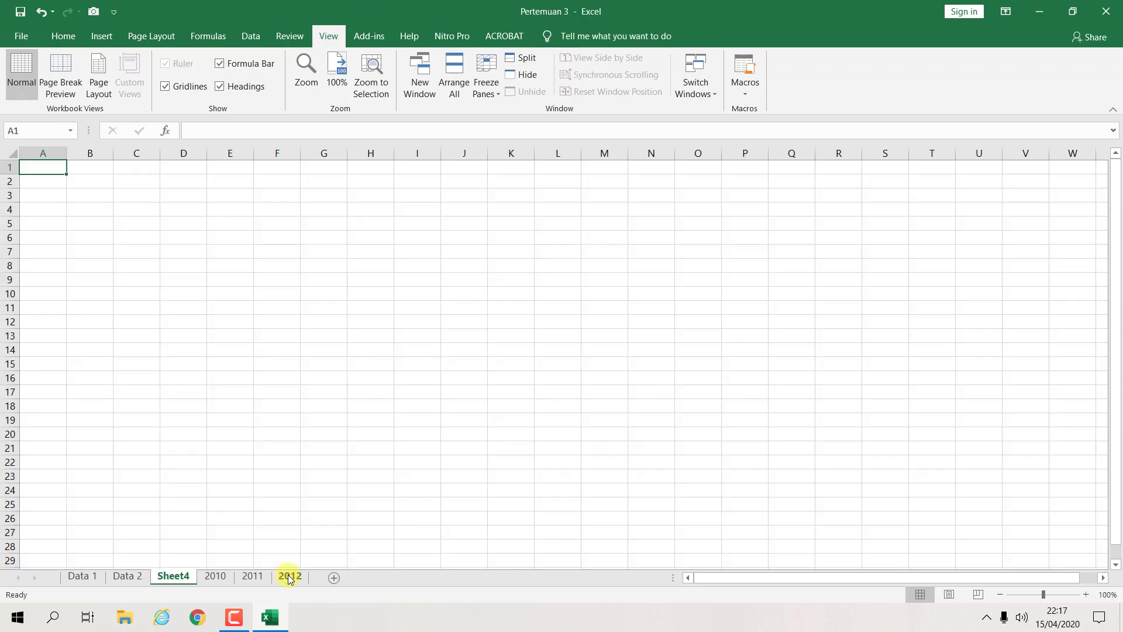
{"action": "double_click", "coordinate": [175, 576]}
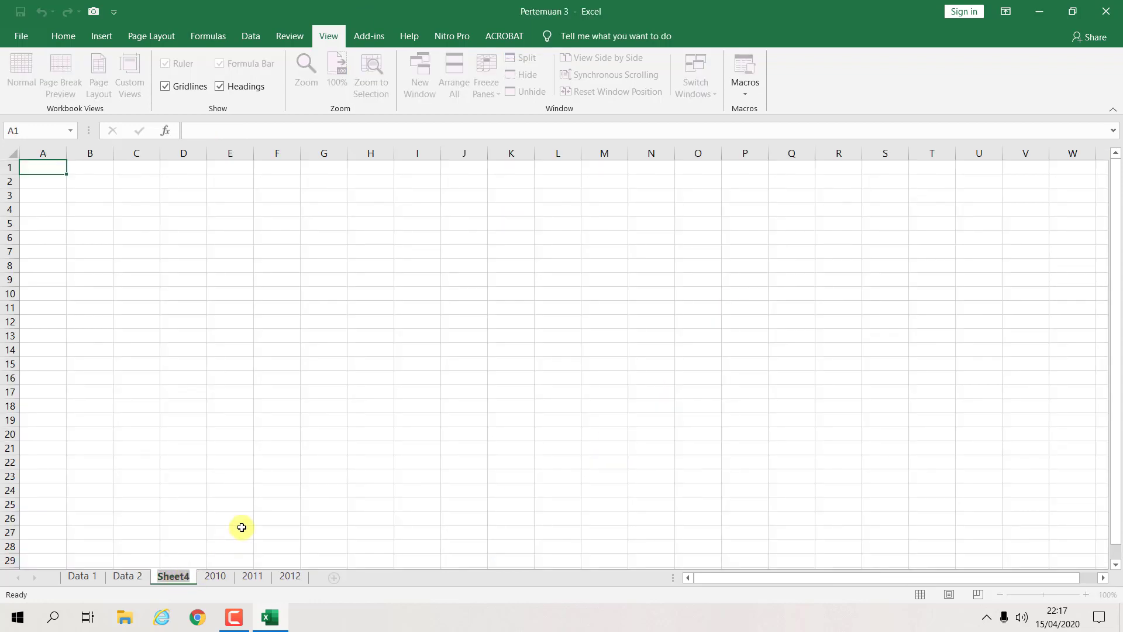
{"action": "type", "text": "Januari"}
{"action": "key", "text": "Return"}
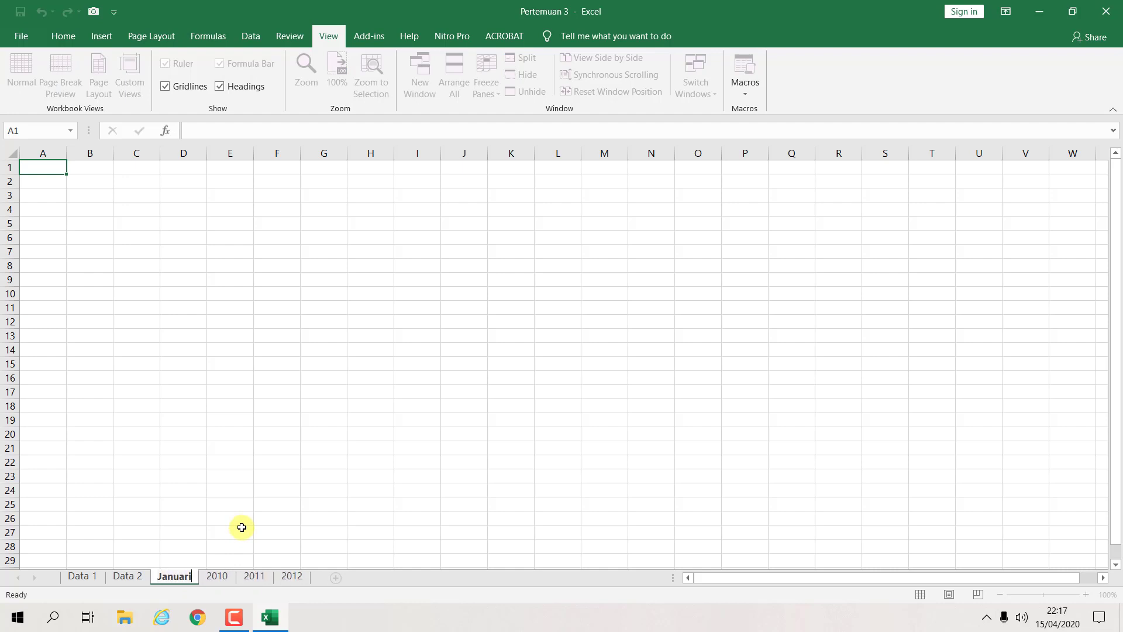
{"action": "left_click", "coordinate": [335, 577]}
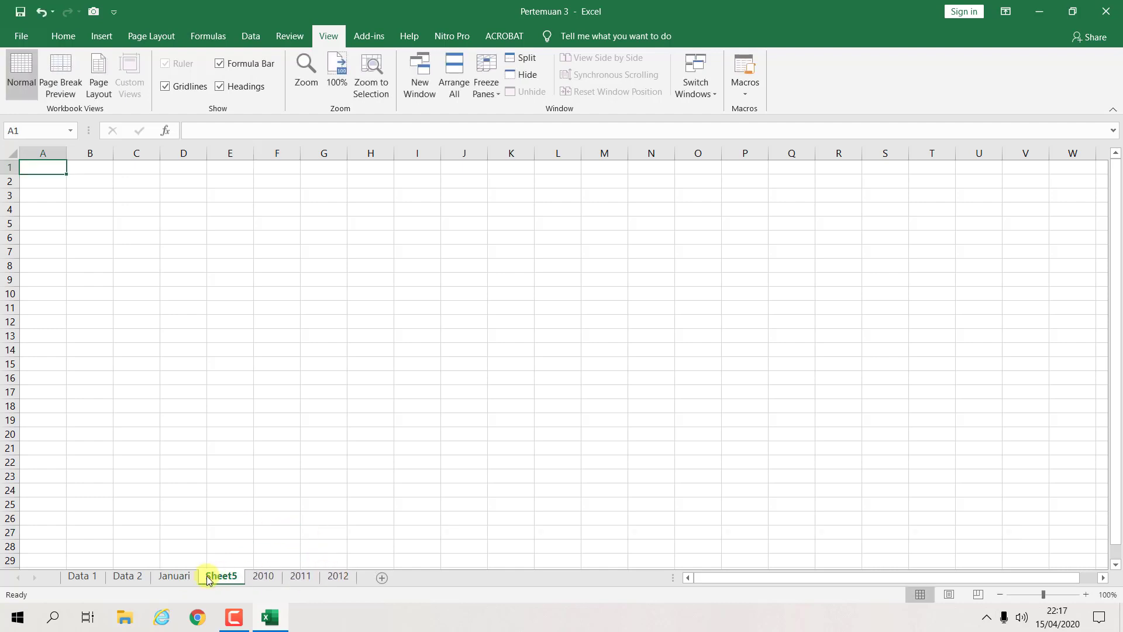
{"action": "double_click", "coordinate": [225, 575]}
{"action": "type", "text": "Februari"}
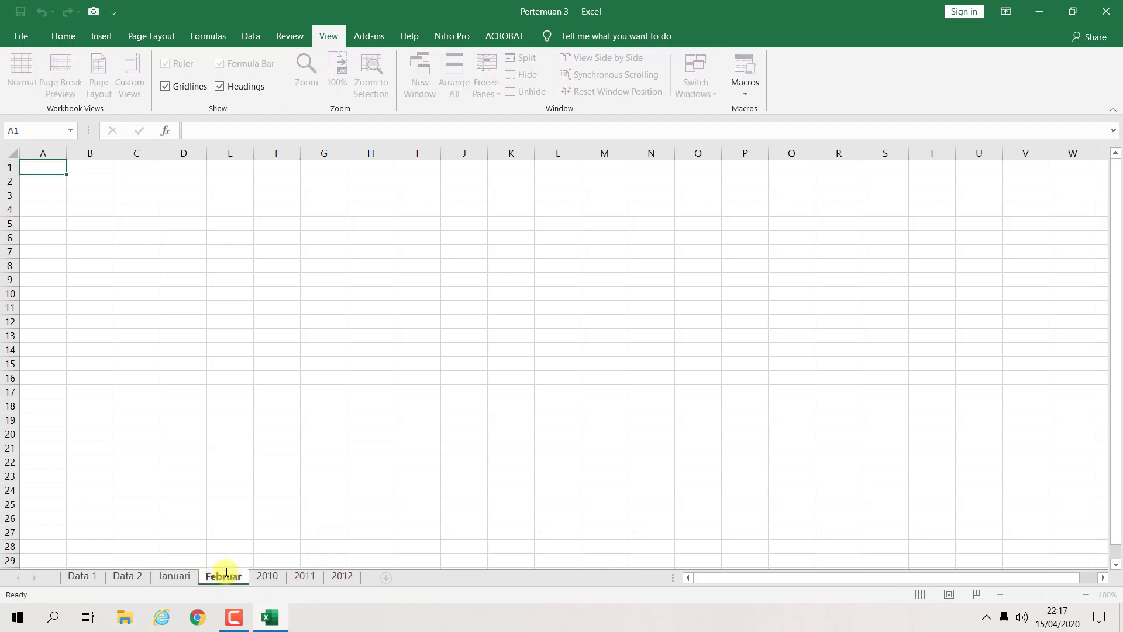
{"action": "left_click", "coordinate": [246, 514]}
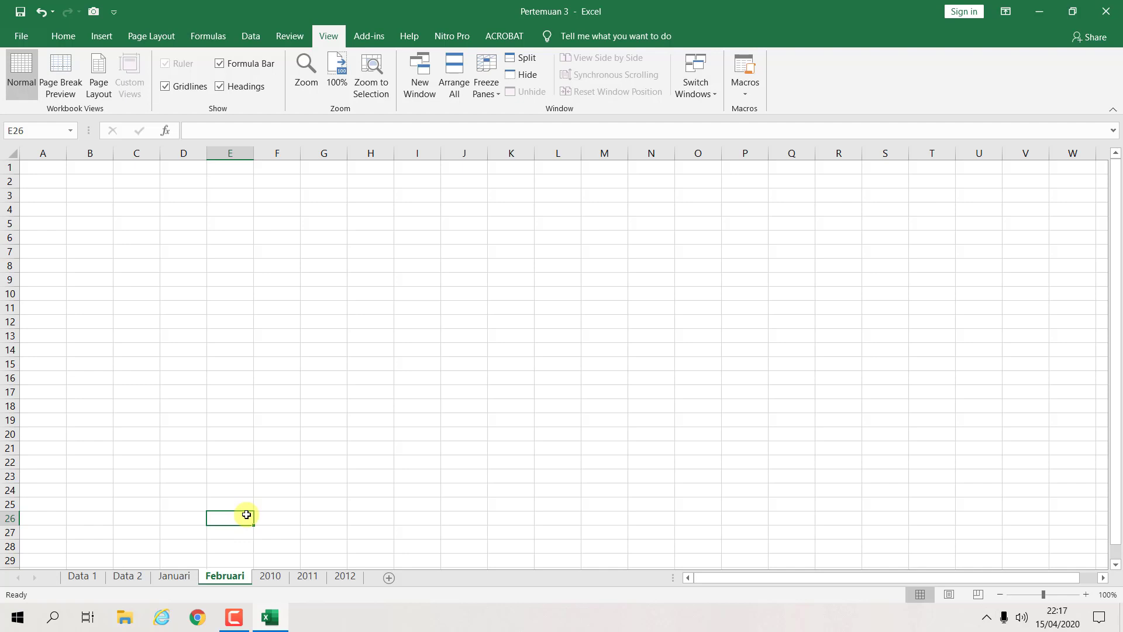
Group the Januari, Februari, 2010, 2011 and 2012 sheets and delete them
{"action": "left_click", "coordinate": [173, 576], "text": "ctrl"}
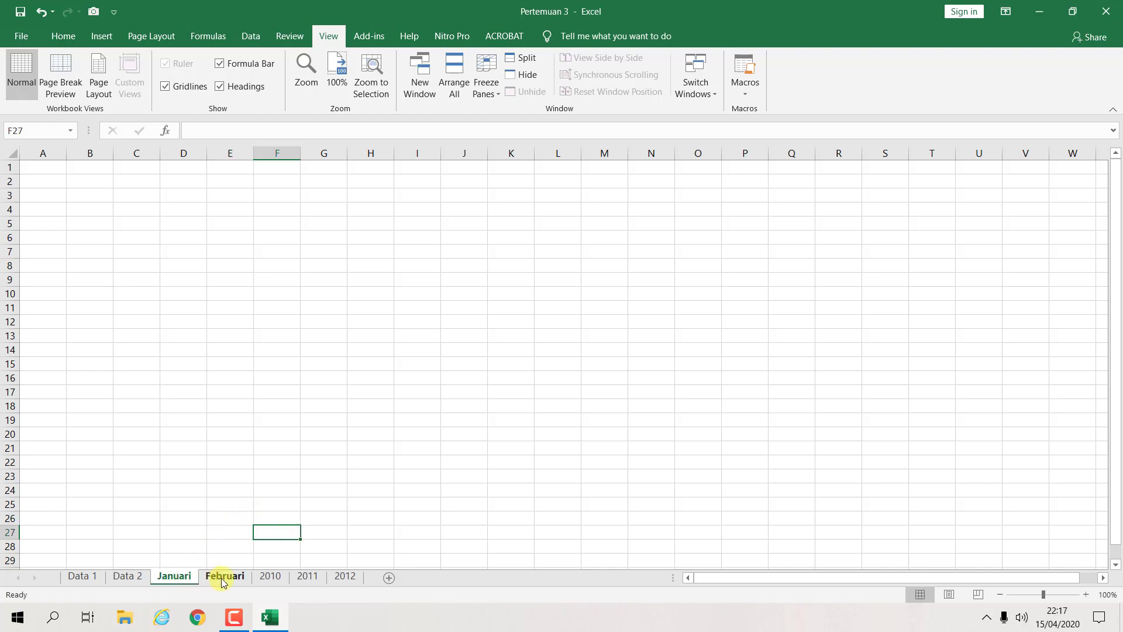
{"action": "left_click", "coordinate": [270, 576], "text": "ctrl"}
{"action": "left_click", "coordinate": [307, 576], "text": "ctrl"}
{"action": "left_click", "coordinate": [345, 576], "text": "ctrl"}
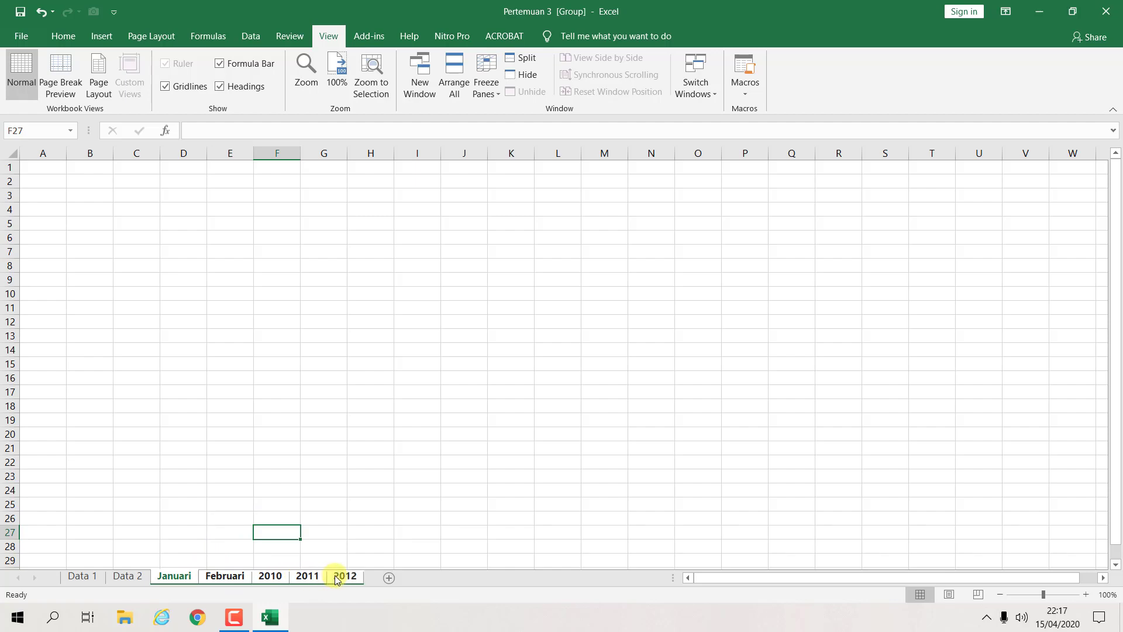
{"action": "right_click", "coordinate": [345, 576]}
{"action": "left_click", "coordinate": [383, 404]}
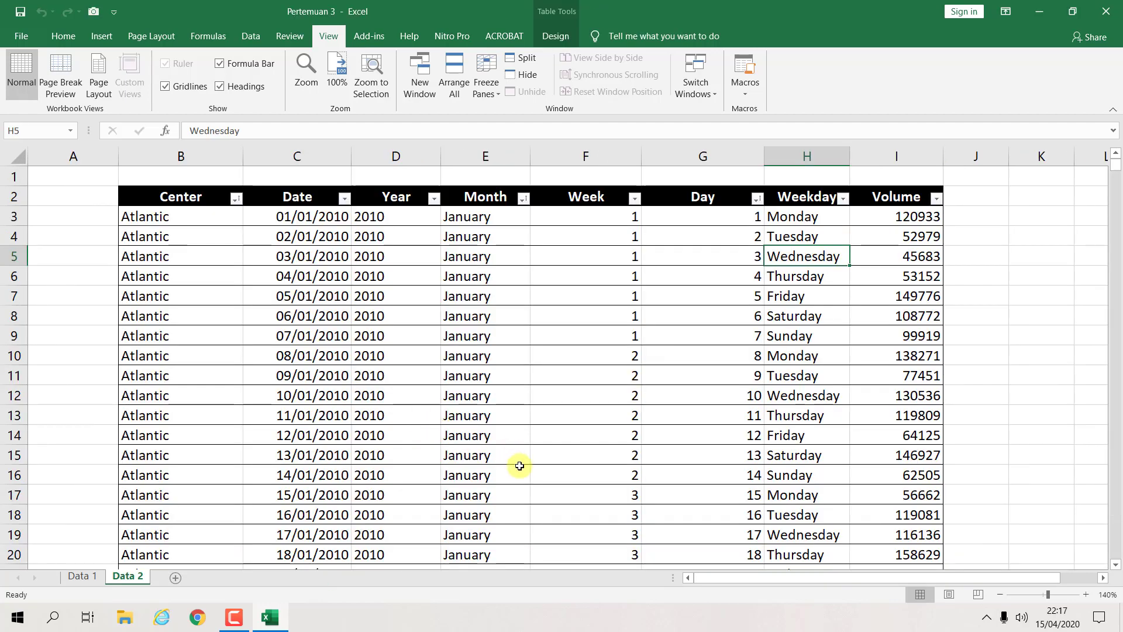
{"action": "left_click", "coordinate": [318, 470]}
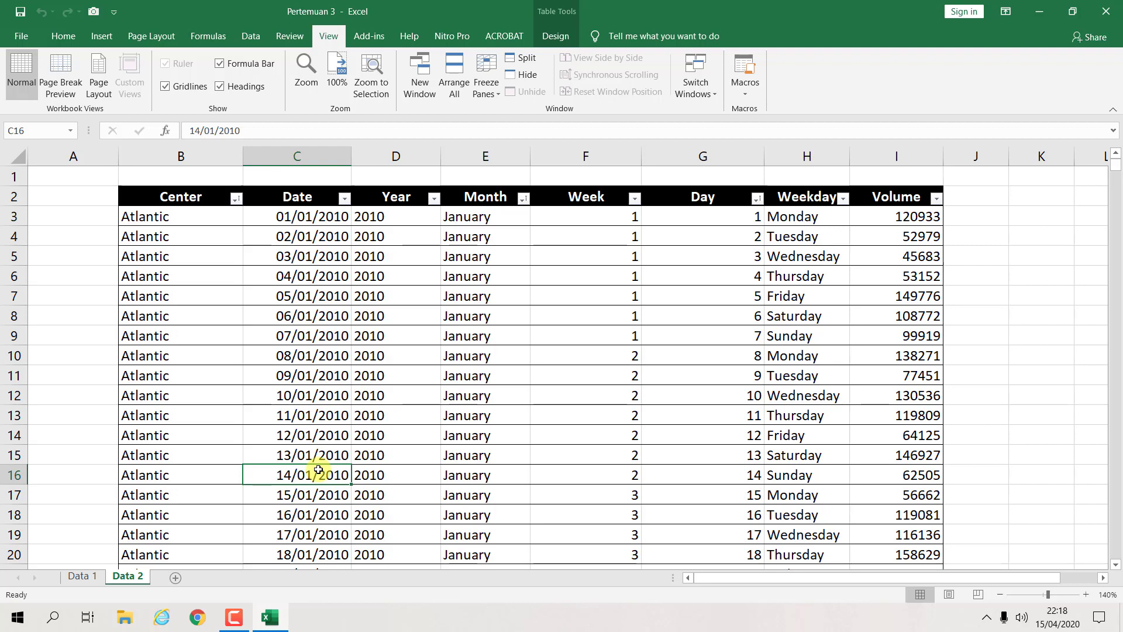
{"action": "left_click", "coordinate": [997, 283]}
{"action": "left_click", "coordinate": [1031, 287]}
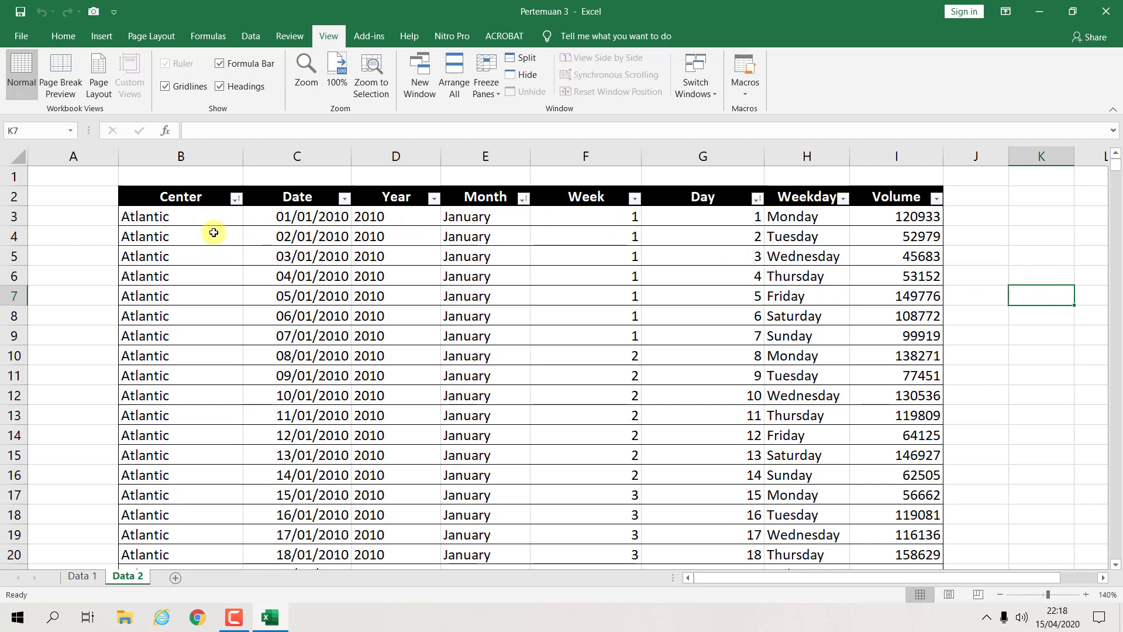
{"action": "left_click", "coordinate": [1020, 225]}
{"action": "left_click", "coordinate": [1041, 257]}
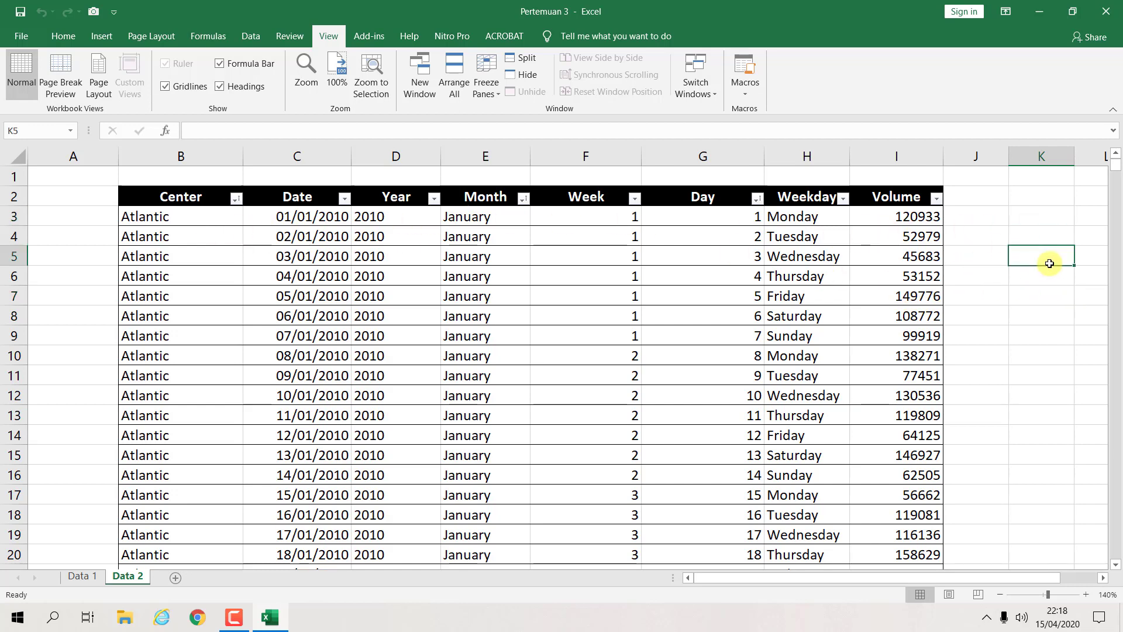
{"action": "left_click", "coordinate": [1017, 314]}
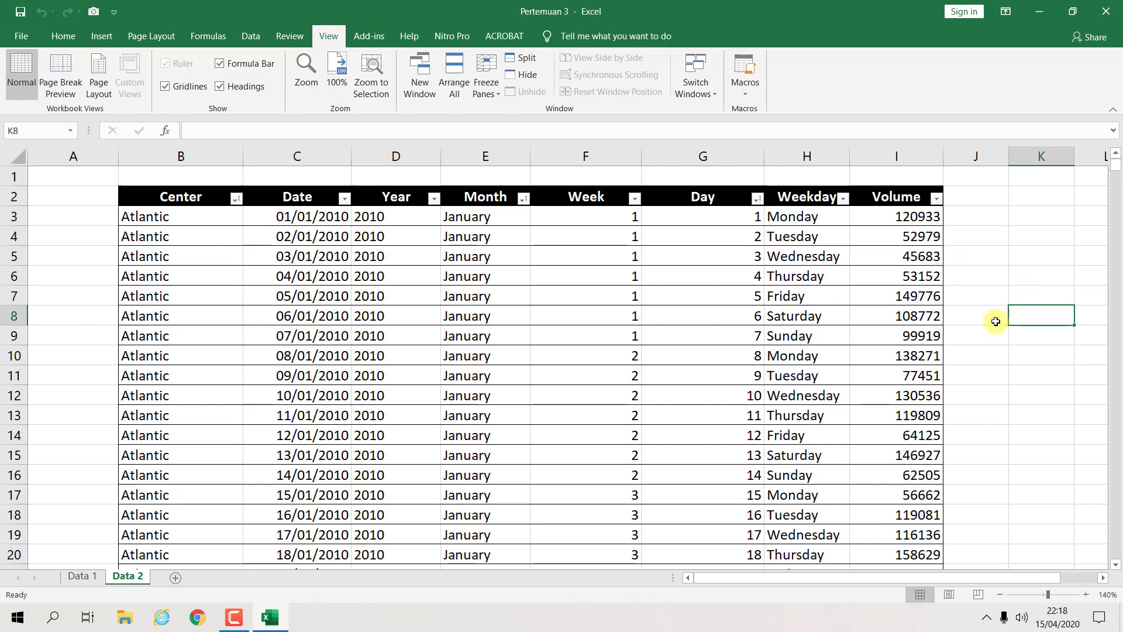
{"action": "left_click", "coordinate": [221, 228]}
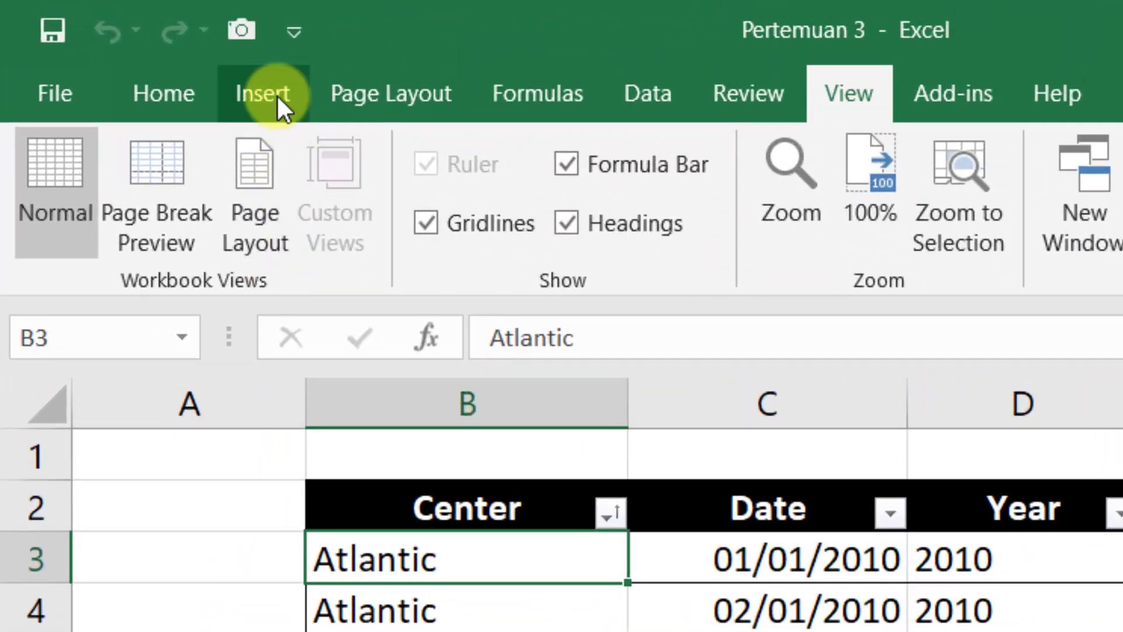
From the Insert tab, start a PivotTable from the DailyVolumes table on a new worksheet
{"action": "left_click", "coordinate": [277, 96]}
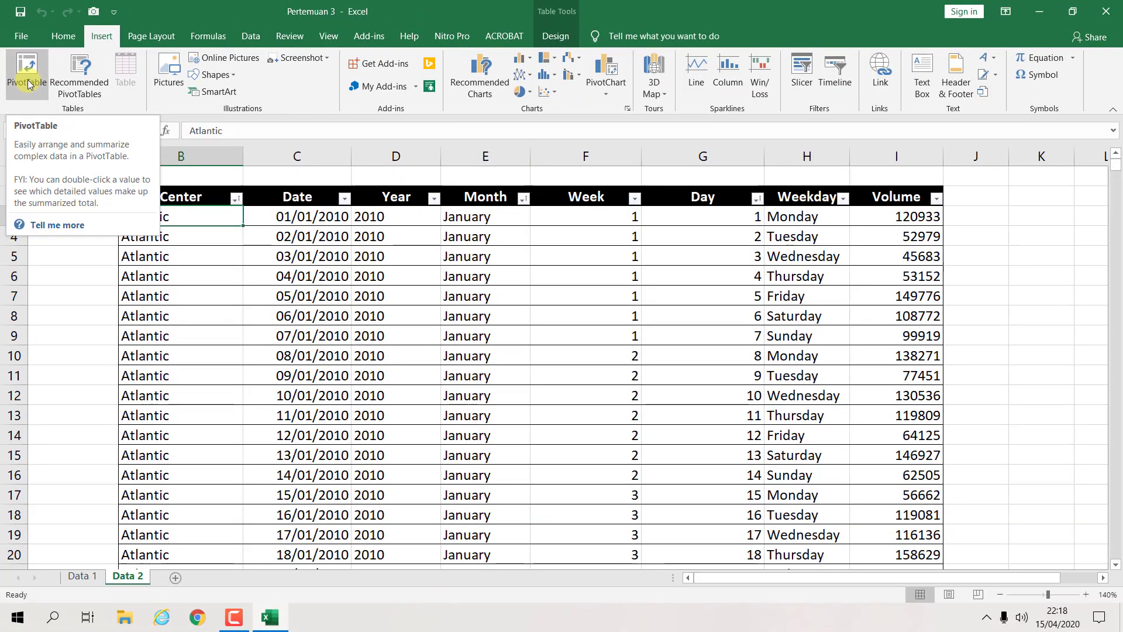
{"action": "left_click", "coordinate": [27, 84]}
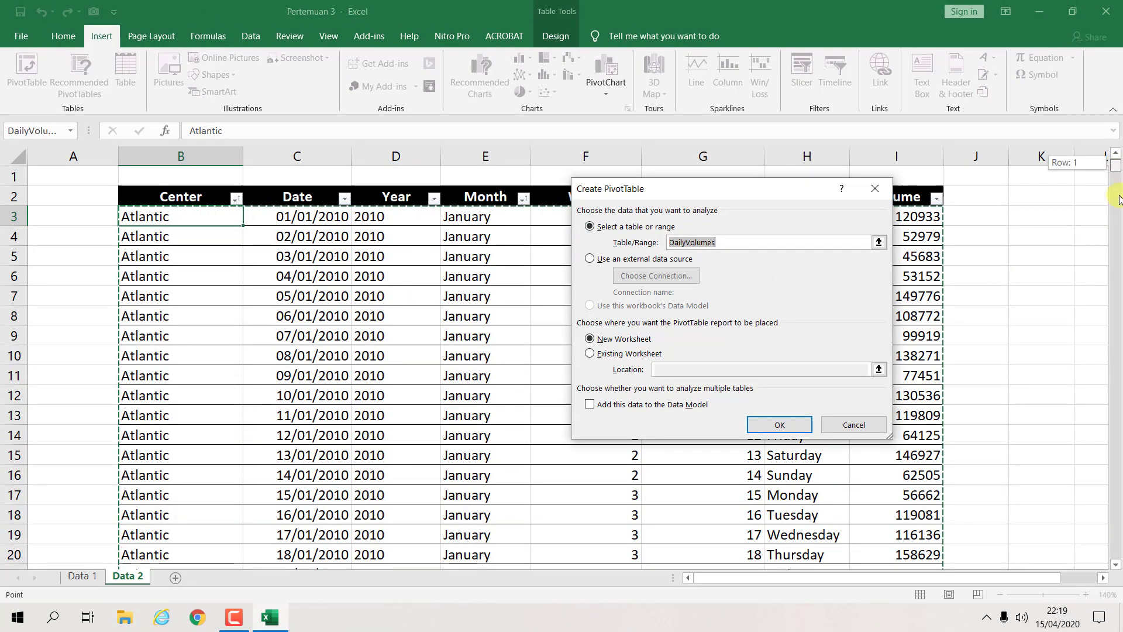
{"action": "left_click_drag", "start_coordinate": [1115, 164], "coordinate": [1065, 164]}
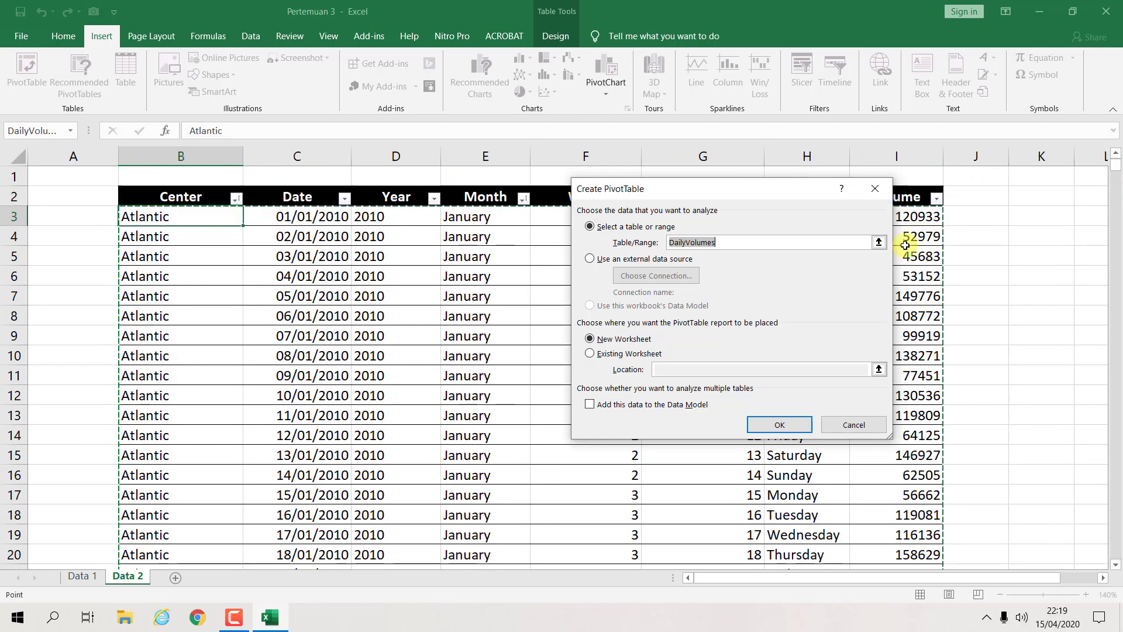
{"action": "left_click", "coordinate": [878, 242]}
{"action": "left_click_drag", "start_coordinate": [145, 195], "coordinate": [820, 627]}
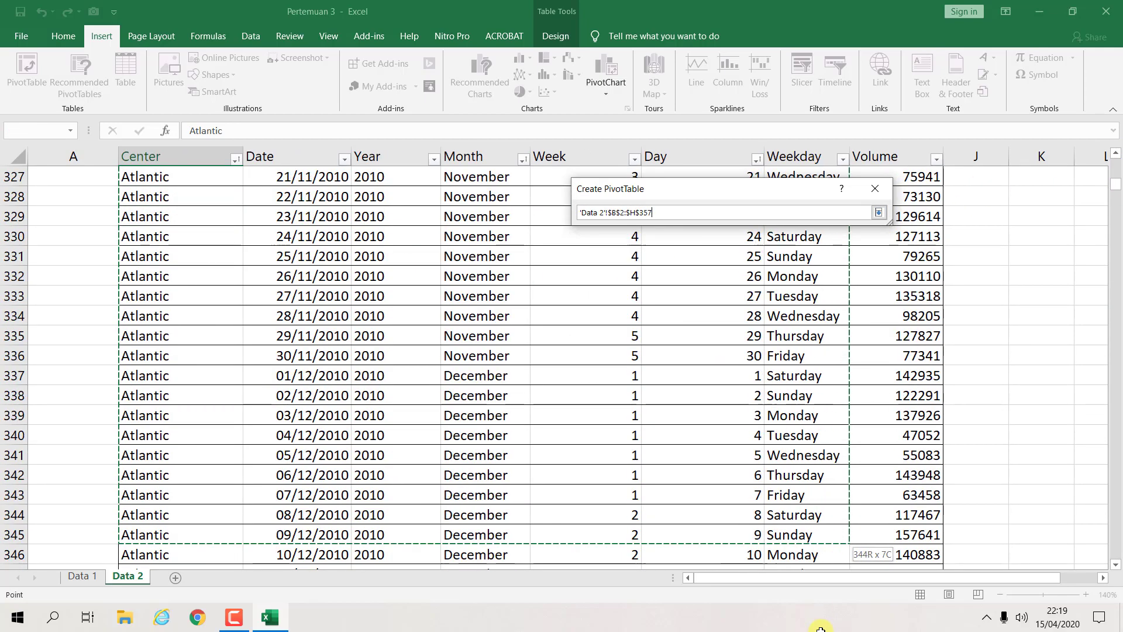
{"action": "left_click_drag", "start_coordinate": [821, 627], "coordinate": [840, 534]}
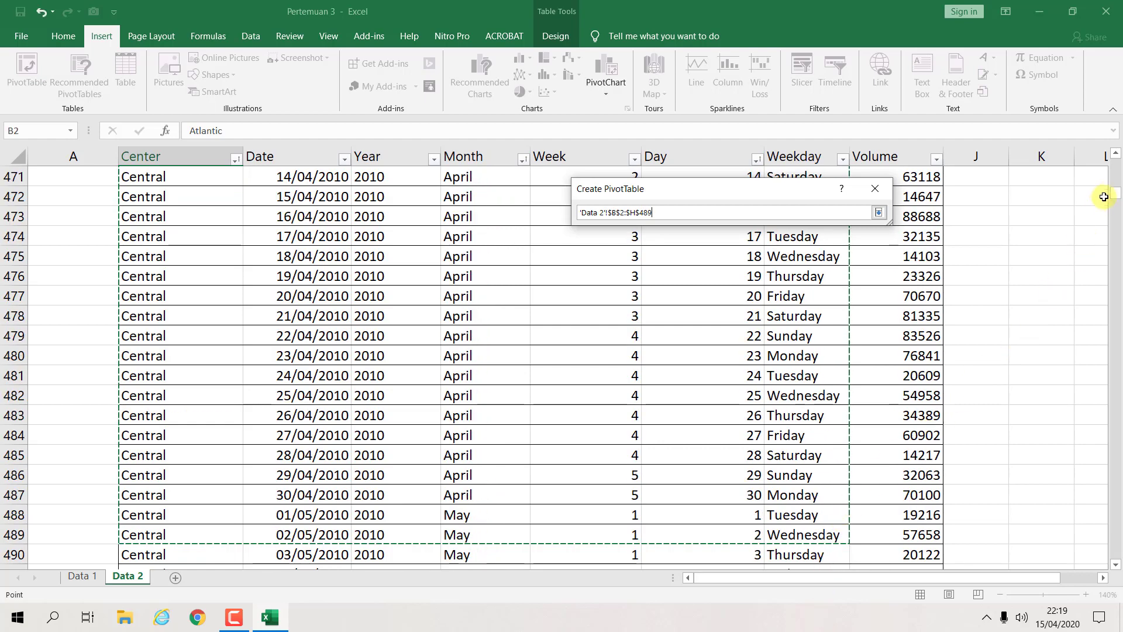
{"action": "left_click_drag", "start_coordinate": [1117, 197], "coordinate": [1115, 153]}
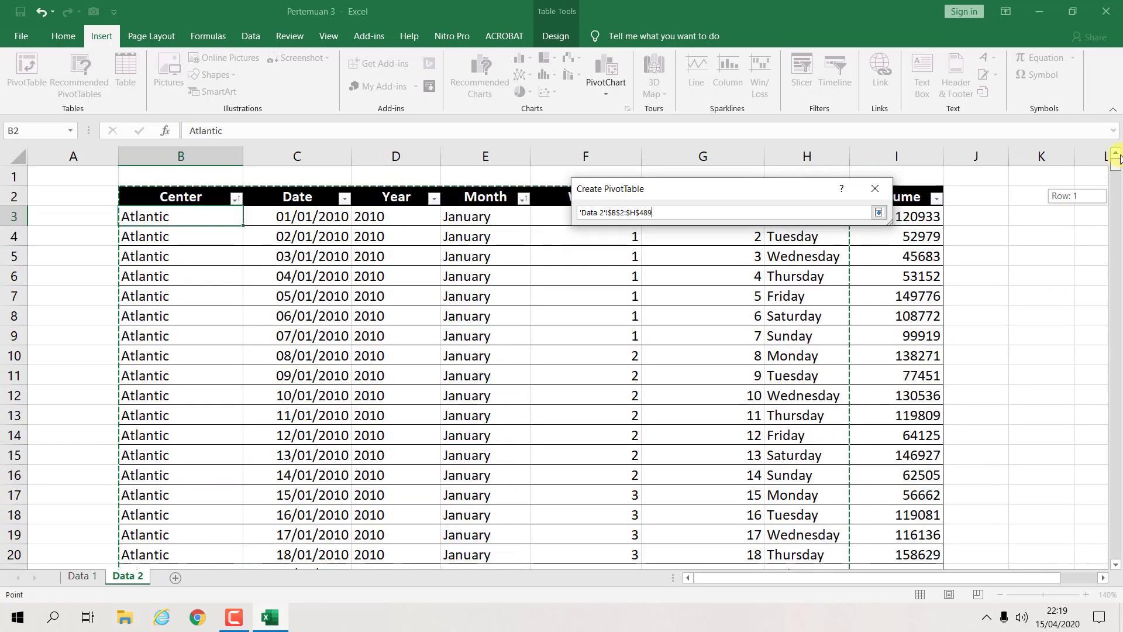
{"action": "left_click", "coordinate": [878, 211]}
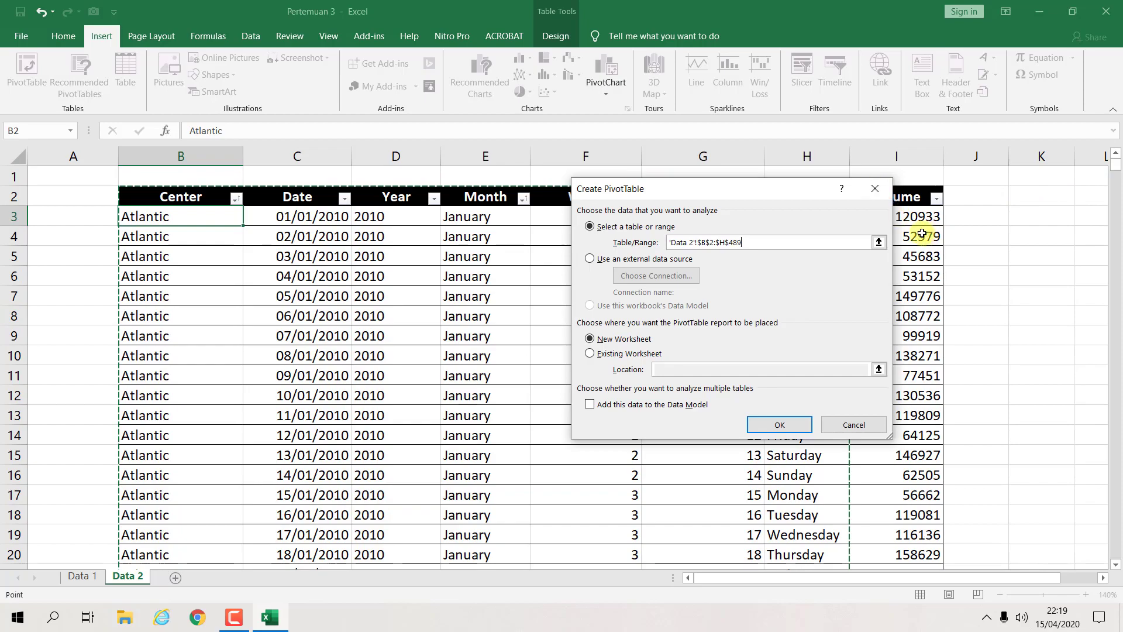
{"action": "left_click", "coordinate": [875, 189]}
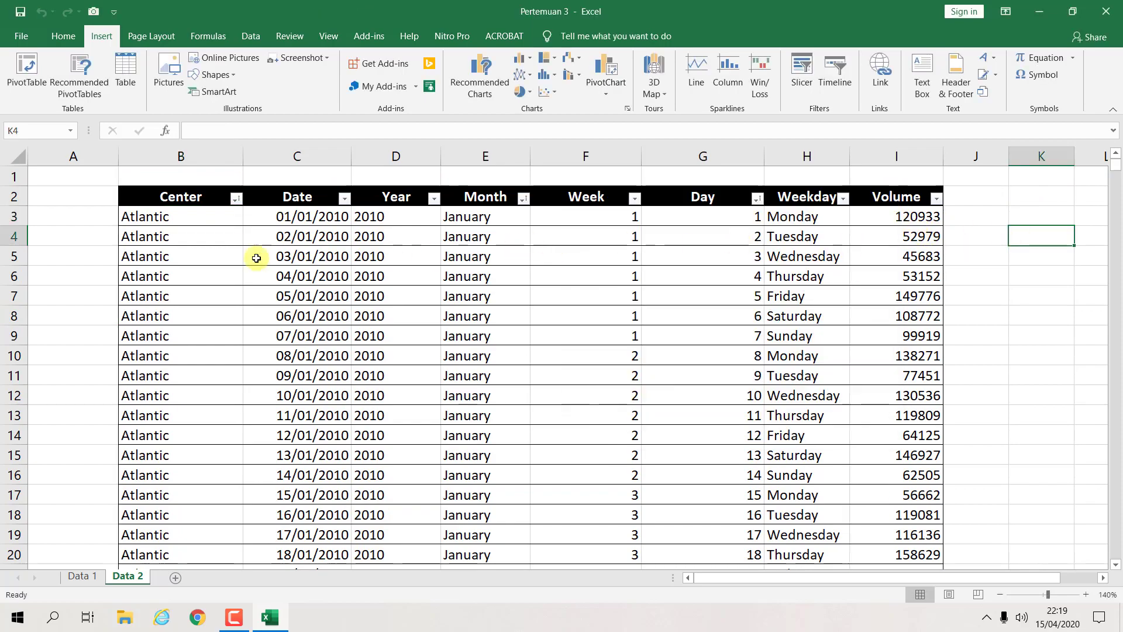
{"action": "left_click", "coordinate": [198, 255]}
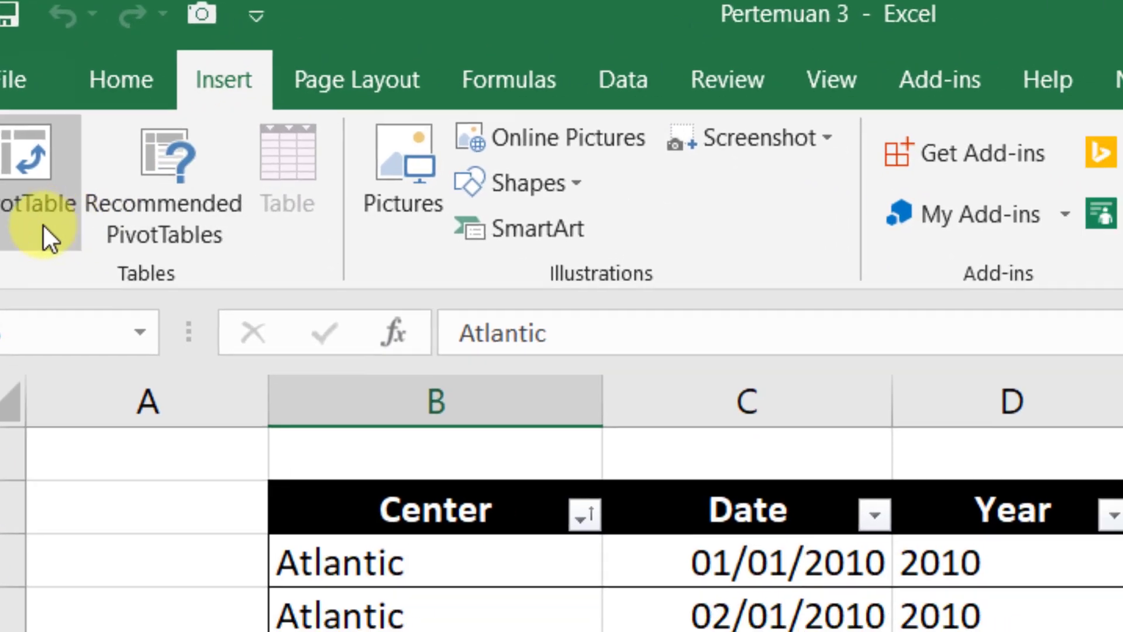
{"action": "left_click", "coordinate": [81, 246]}
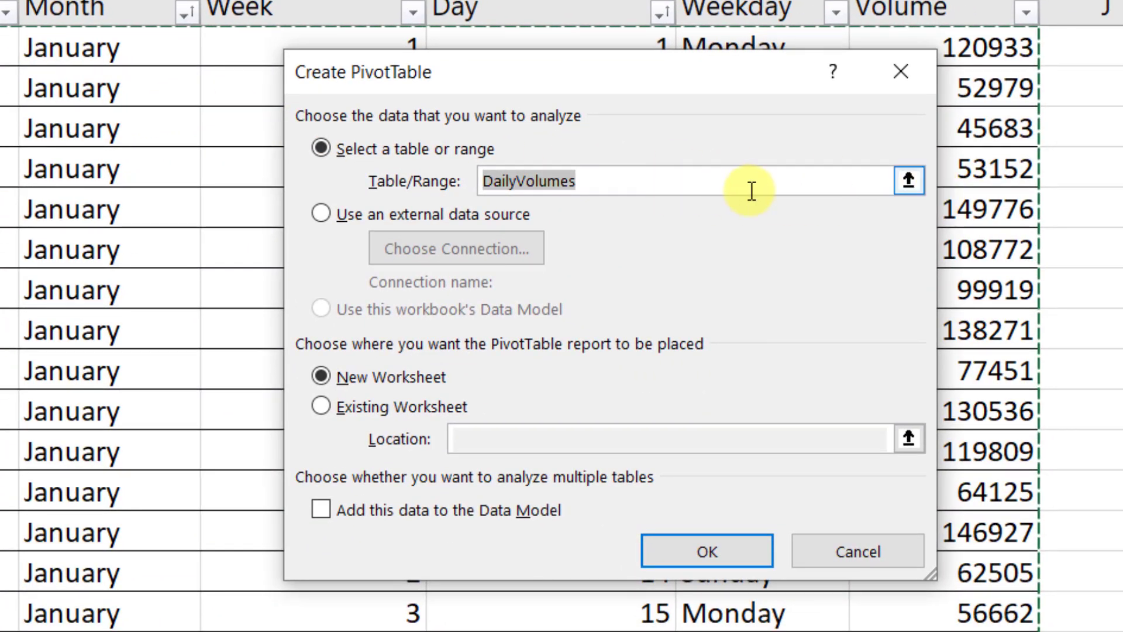
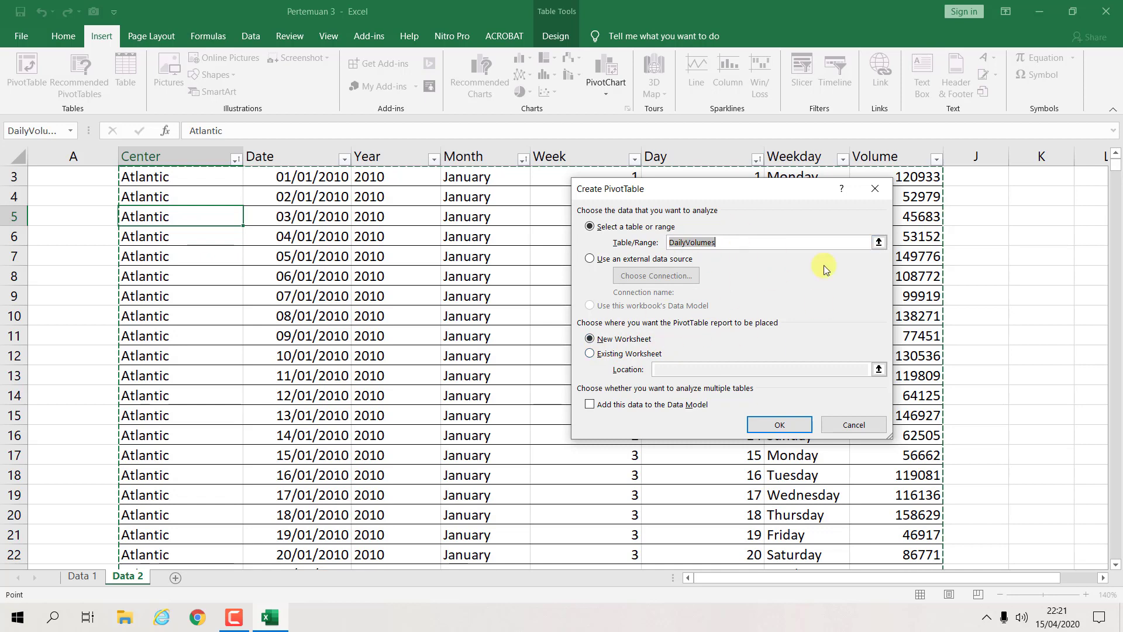
Create an empty PivotTable from DailyVolumes on a new sheet, then view the Data 2 source table
{"action": "left_click", "coordinate": [779, 424]}
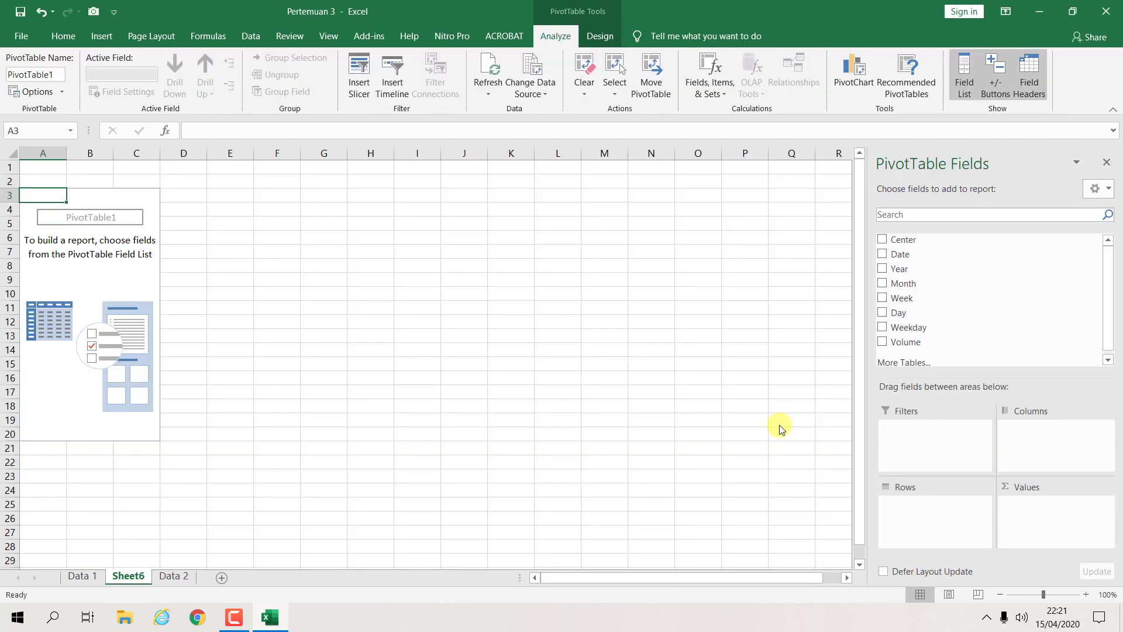
{"action": "left_click", "coordinate": [112, 289]}
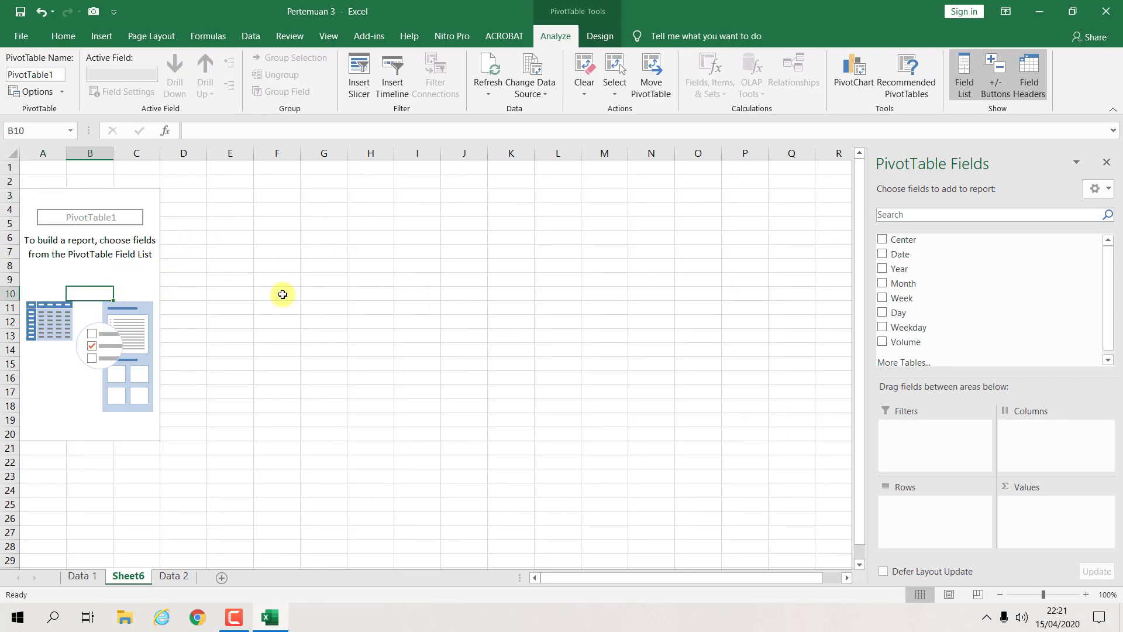
{"action": "left_click", "coordinate": [52, 267]}
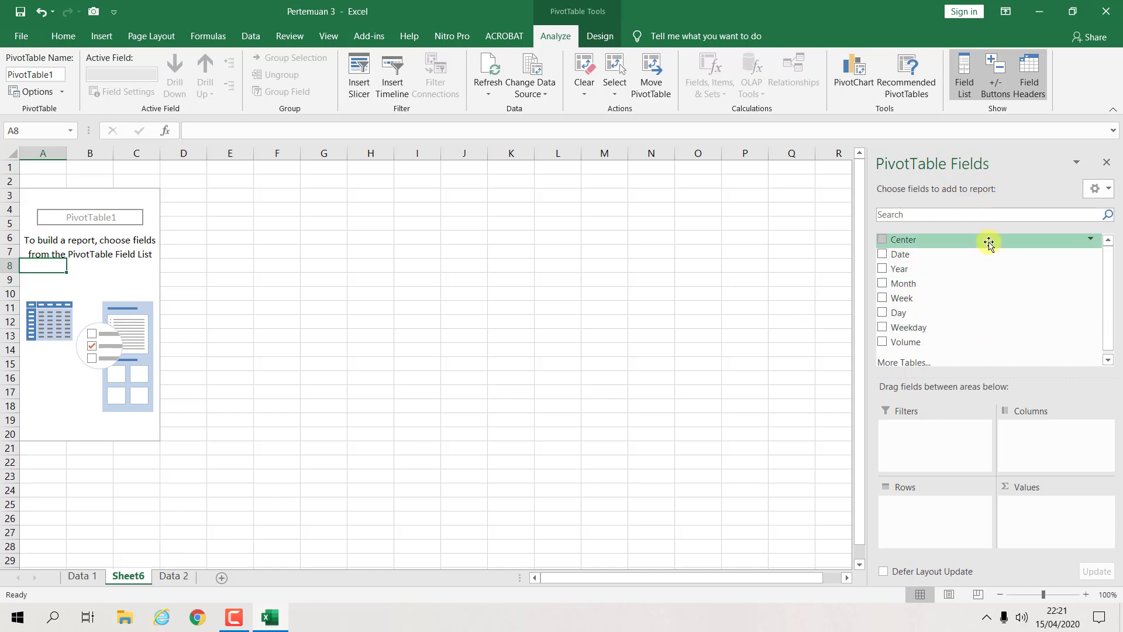
{"action": "scroll", "coordinate": [974, 257], "scroll_direction": "down", "scroll_amount": 1}
{"action": "scroll", "coordinate": [935, 241], "scroll_direction": "up", "scroll_amount": 1}
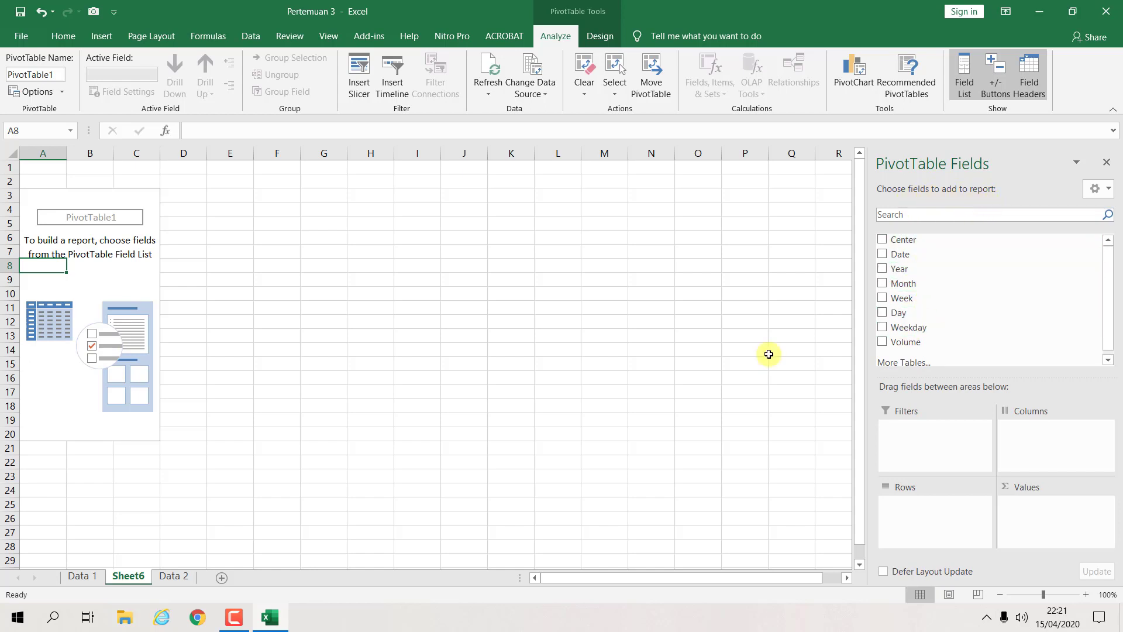
{"action": "left_click", "coordinate": [172, 577]}
{"action": "scroll", "coordinate": [316, 304], "scroll_direction": "up", "scroll_amount": 1}
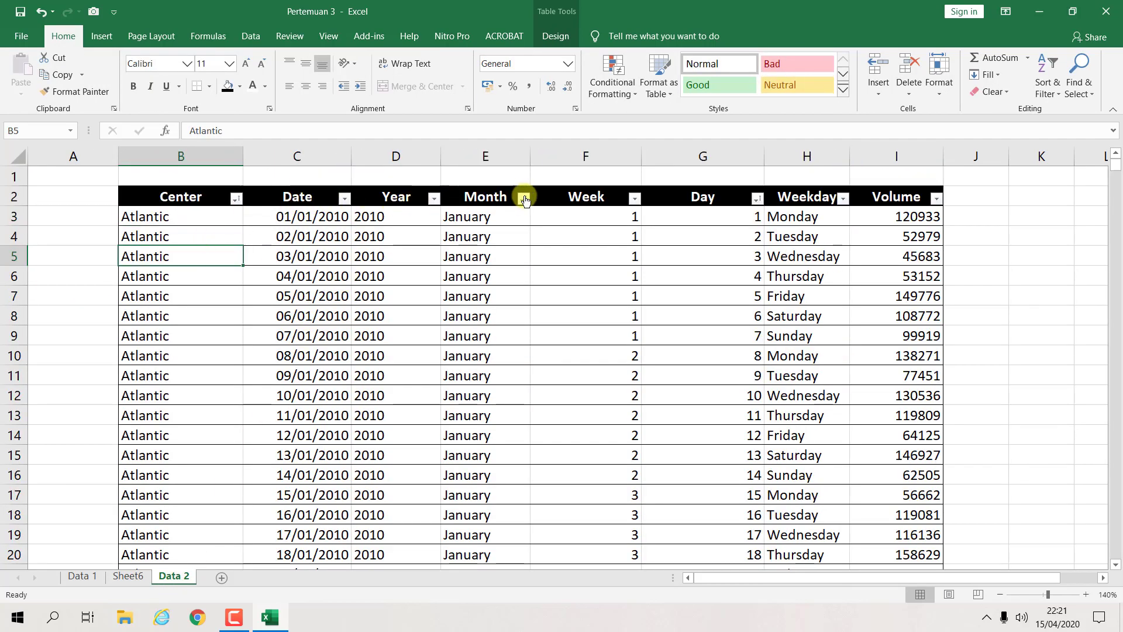
{"action": "left_click", "coordinate": [128, 576]}
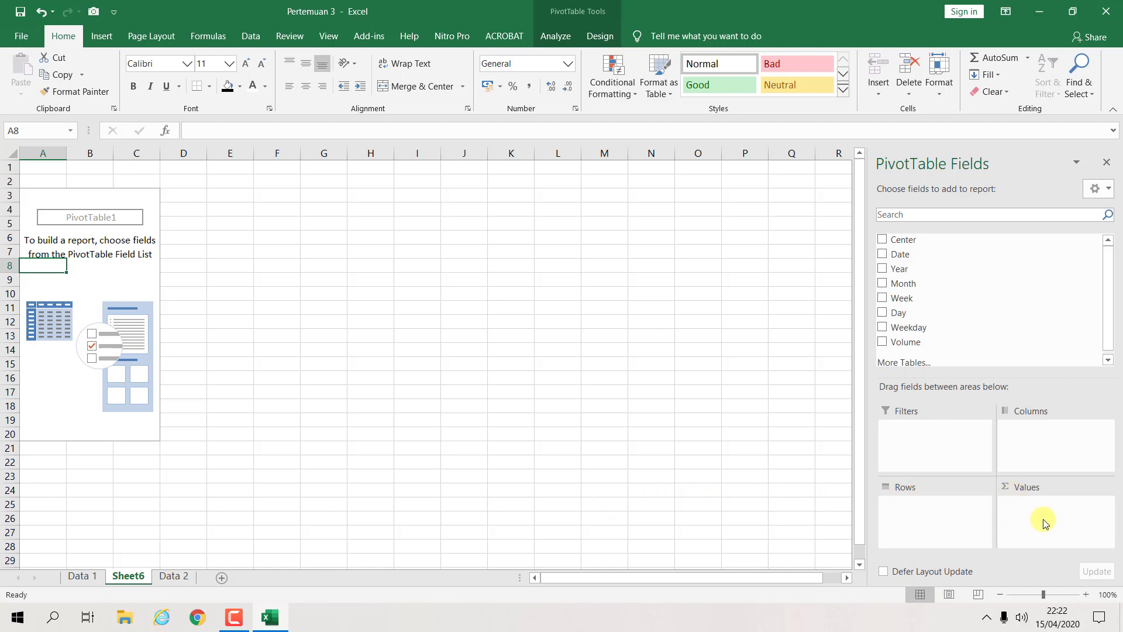
{"action": "mouse_move", "coordinate": [912, 341]}
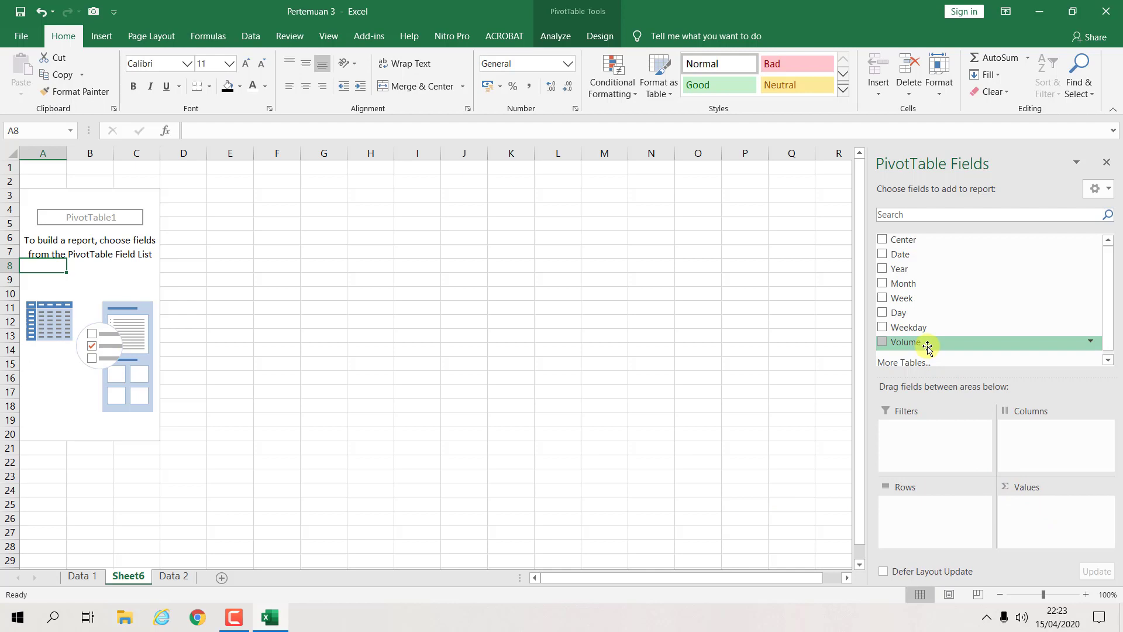
Add Volume to Values for a Sum of Volume of 429895063, zoomed to 130%
{"action": "left_click_drag", "start_coordinate": [928, 346], "coordinate": [1037, 514]}
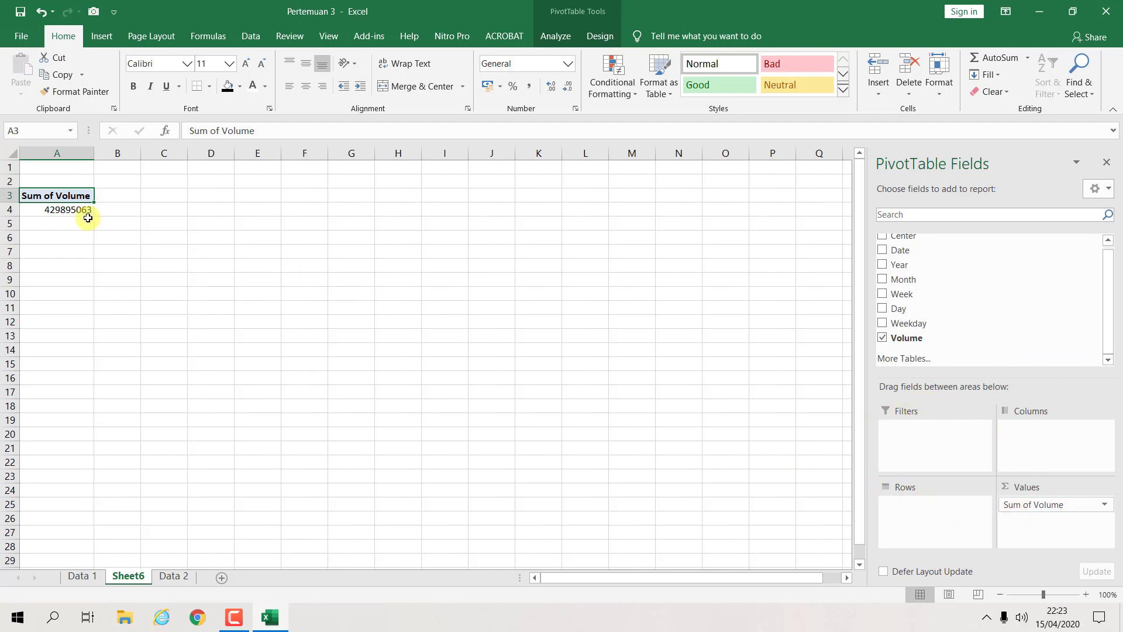
{"action": "left_click", "coordinate": [1086, 593]}
{"action": "left_click", "coordinate": [1086, 594]}
{"action": "left_click", "coordinate": [1085, 593]}
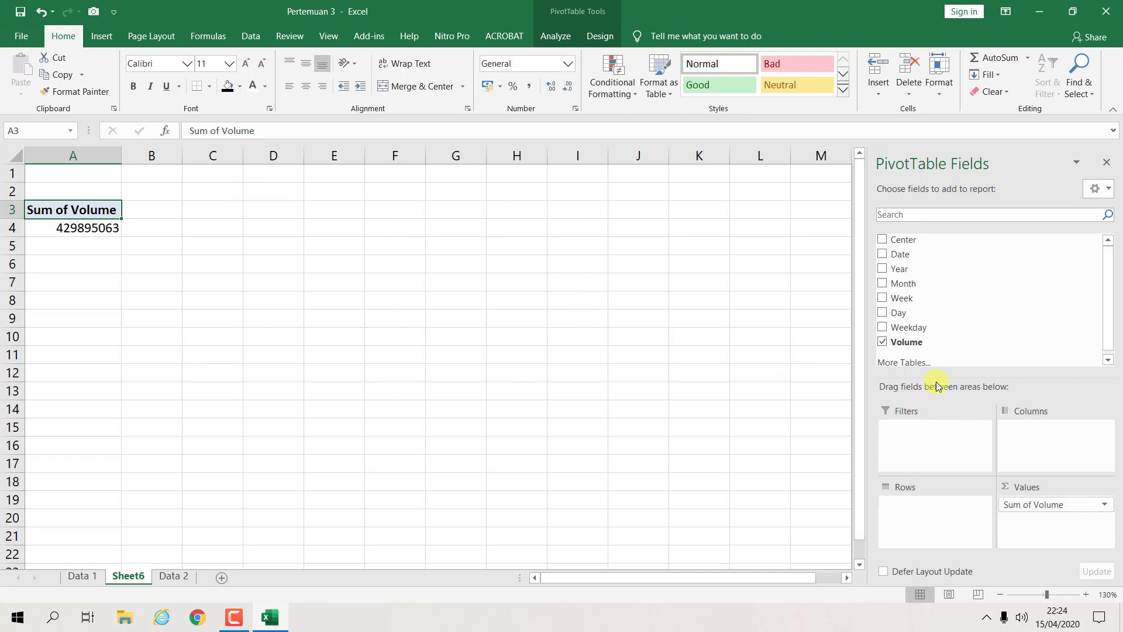
Put Center in Rows, splitting Sum of Volume across nine centers, Atlantic to Southwest
{"action": "left_click_drag", "start_coordinate": [919, 245], "coordinate": [912, 511]}
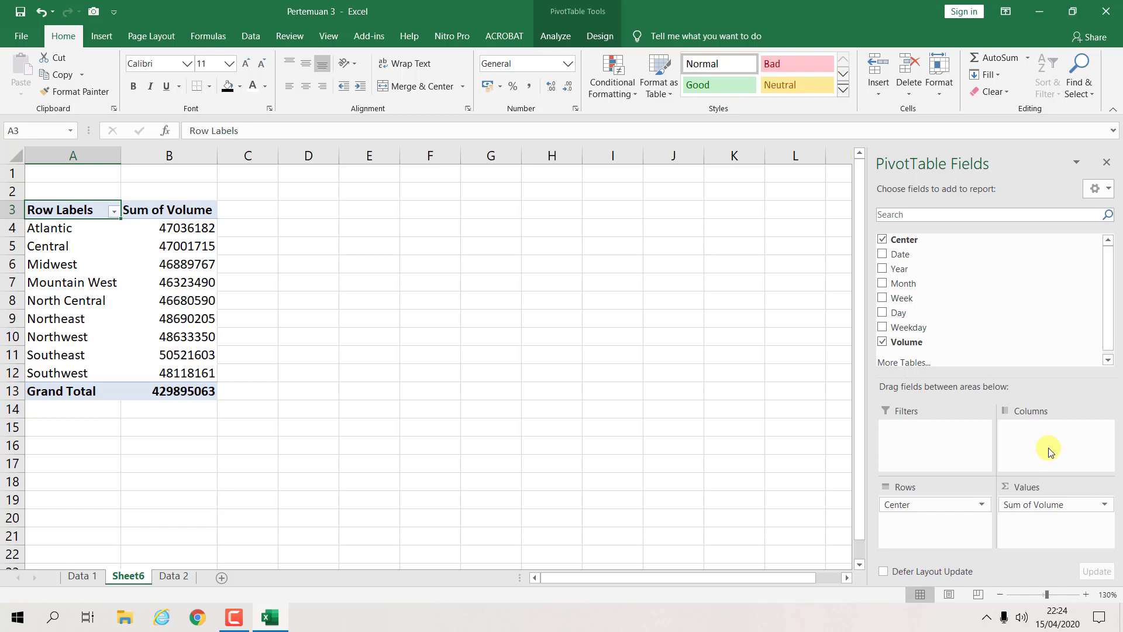
Put Month in Columns to spread each center's volume by month, zoom to 110%, view Data 2
{"action": "left_click_drag", "start_coordinate": [920, 285], "coordinate": [1048, 435]}
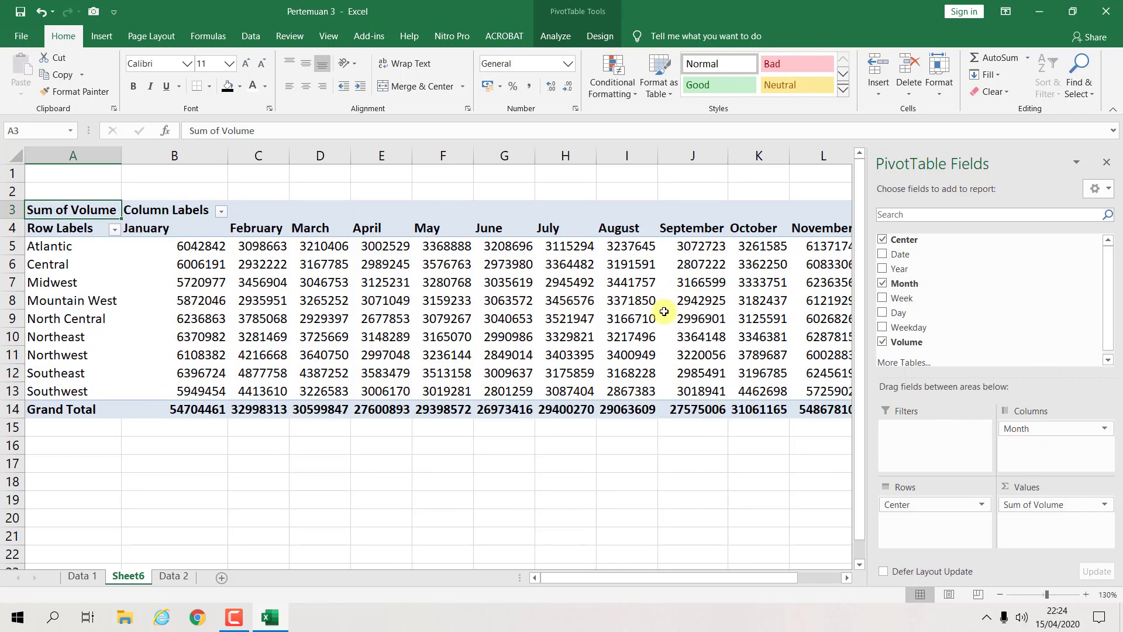
{"action": "left_click", "coordinate": [997, 595]}
{"action": "left_click", "coordinate": [997, 594]}
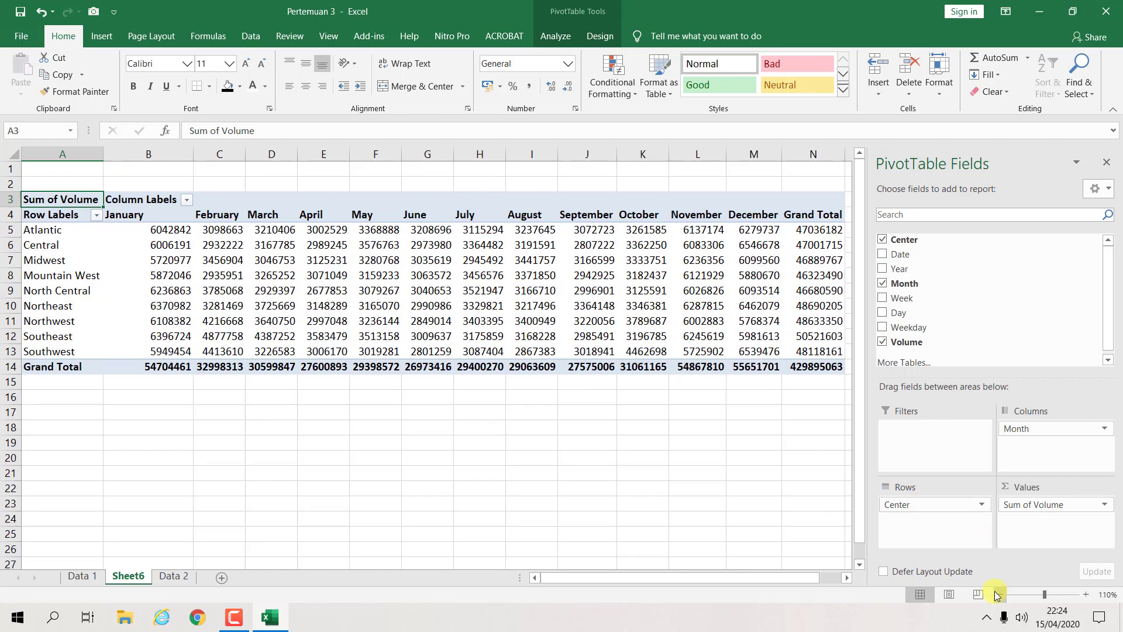
{"action": "left_click", "coordinate": [997, 595]}
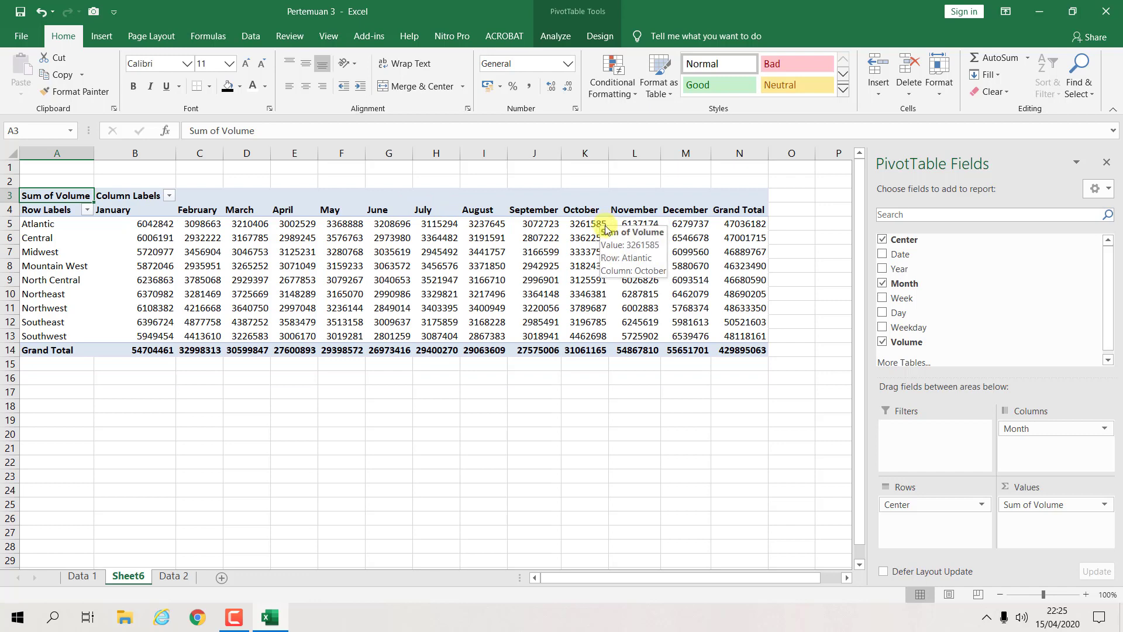
{"action": "left_click", "coordinate": [174, 576]}
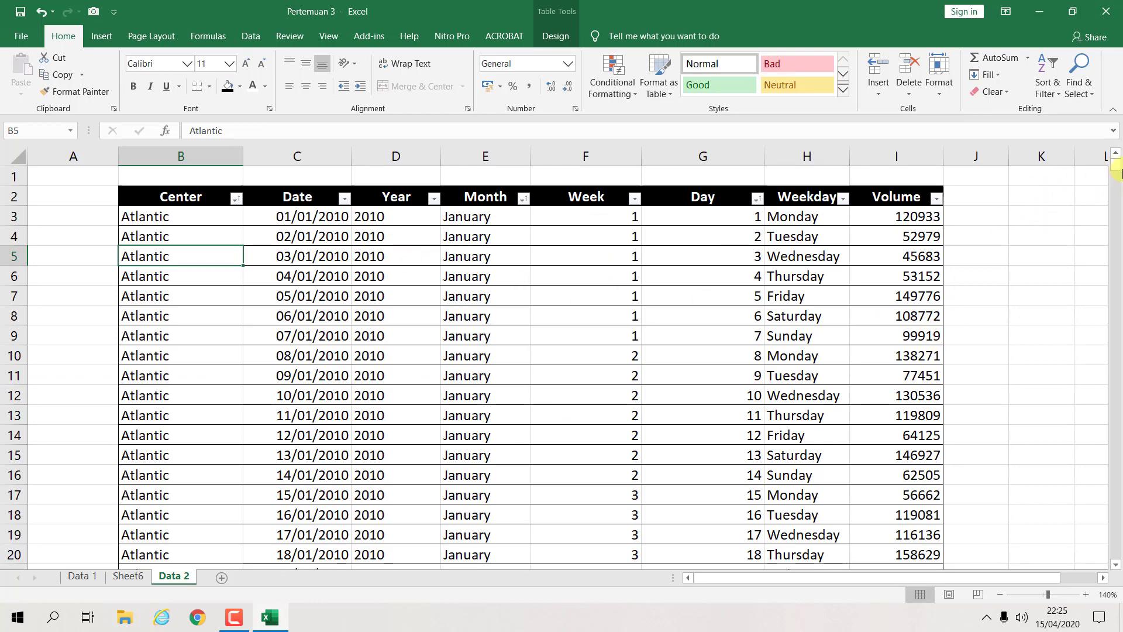
Return from the Data 2 table to the Sheet6 PivotTable at 110% zoom
{"action": "mouse_move", "coordinate": [1115, 166]}
{"action": "left_mouse_down"}
{"action": "mouse_move", "coordinate": [1103, 366]}
{"action": "mouse_move", "coordinate": [1111, 526]}
{"action": "mouse_move", "coordinate": [1111, 310]}
{"action": "mouse_move", "coordinate": [1030, 199]}
{"action": "left_mouse_up"}
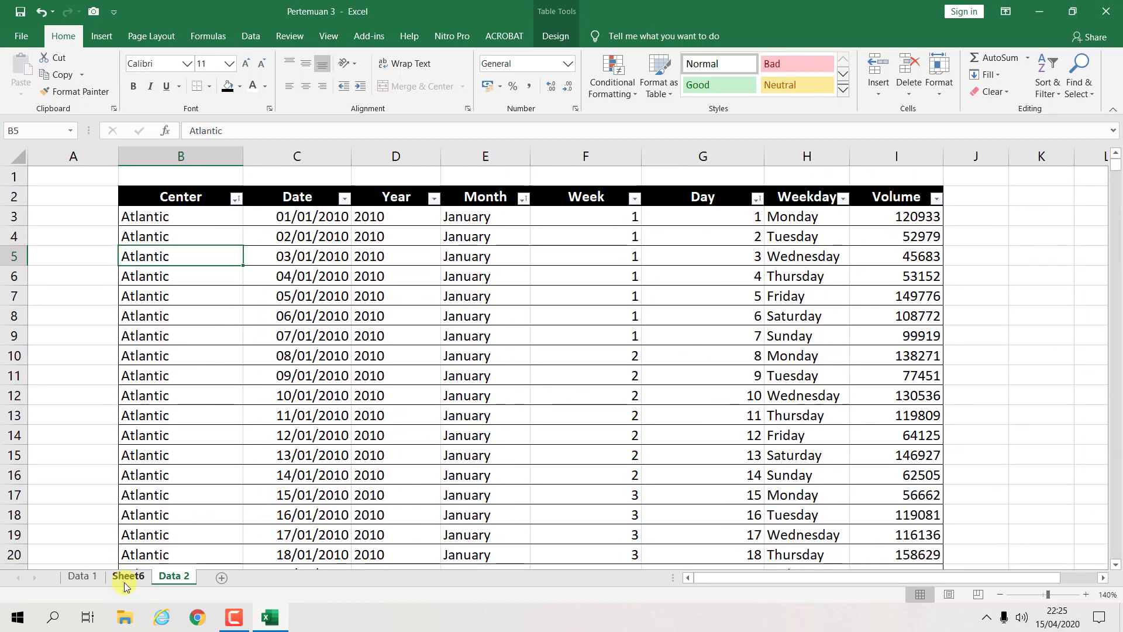
{"action": "left_click", "coordinate": [128, 576]}
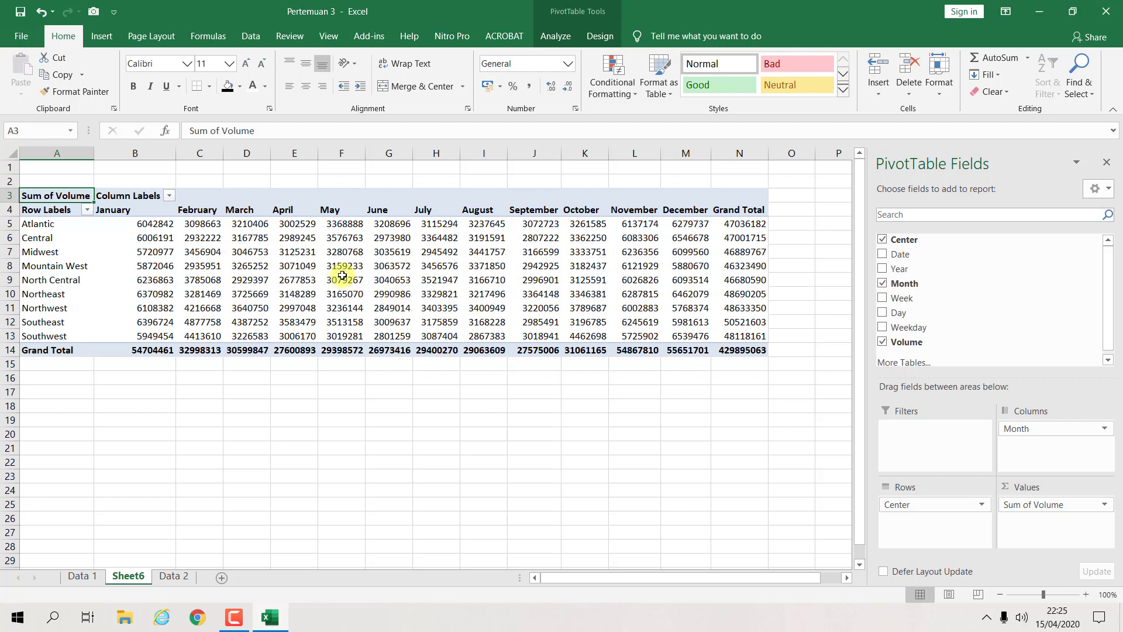
{"action": "left_click", "coordinate": [1085, 594]}
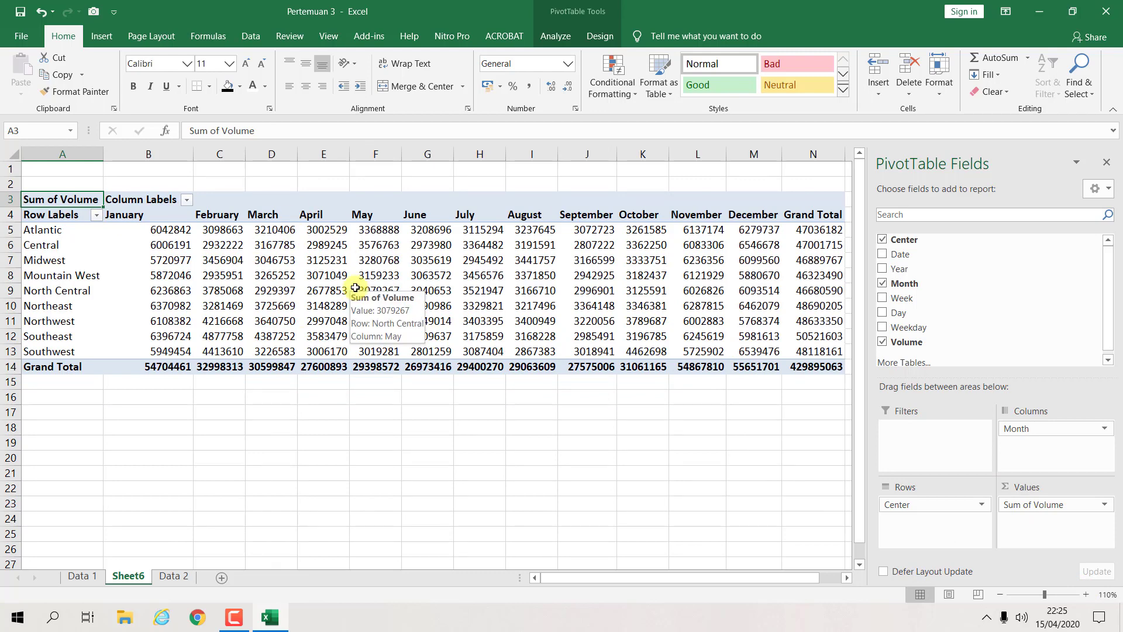
Add Year to Columns above Month, grouping the months under 2009 and 2010
{"action": "mouse_move", "coordinate": [910, 271]}
{"action": "left_mouse_down"}
{"action": "mouse_move", "coordinate": [944, 535]}
{"action": "mouse_move", "coordinate": [1038, 511]}
{"action": "mouse_move", "coordinate": [1061, 527]}
{"action": "mouse_move", "coordinate": [1048, 468]}
{"action": "left_mouse_up"}
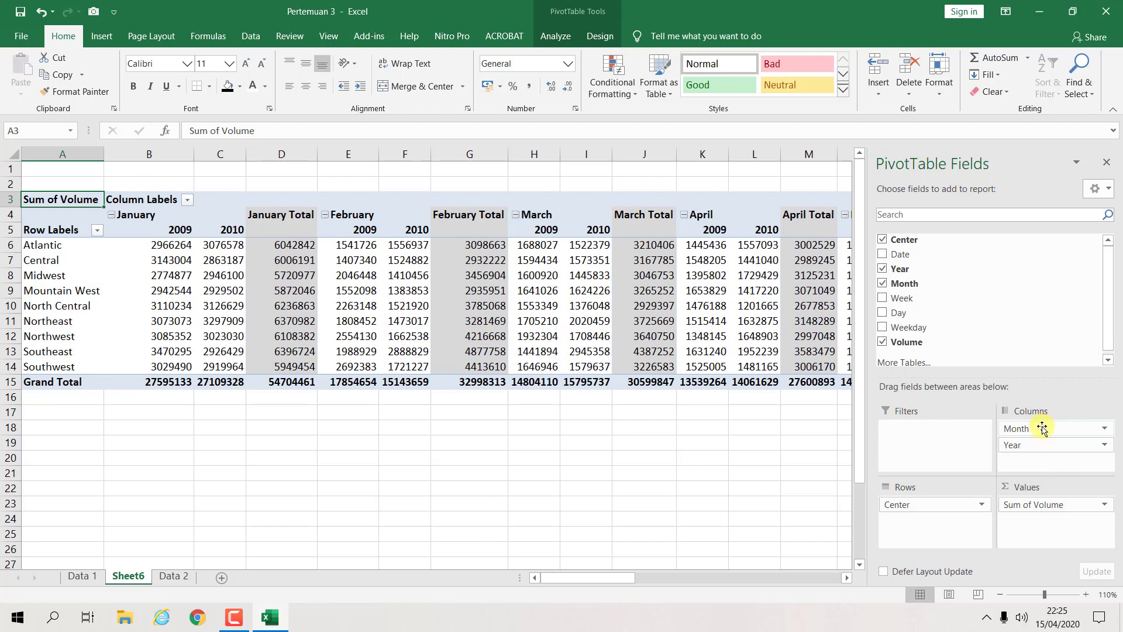
{"action": "left_click_drag", "start_coordinate": [1044, 428], "coordinate": [1042, 457]}
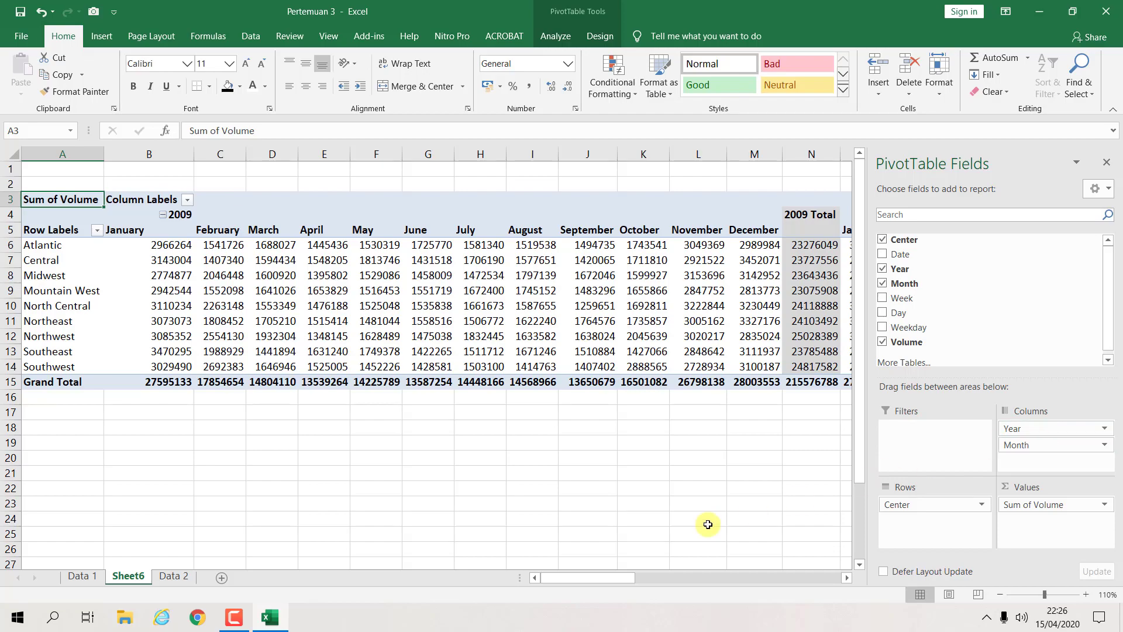
{"action": "mouse_move", "coordinate": [574, 578]}
{"action": "left_mouse_down"}
{"action": "mouse_move", "coordinate": [734, 582]}
{"action": "mouse_move", "coordinate": [515, 580]}
{"action": "mouse_move", "coordinate": [581, 582]}
{"action": "mouse_move", "coordinate": [562, 588]}
{"action": "left_mouse_up"}
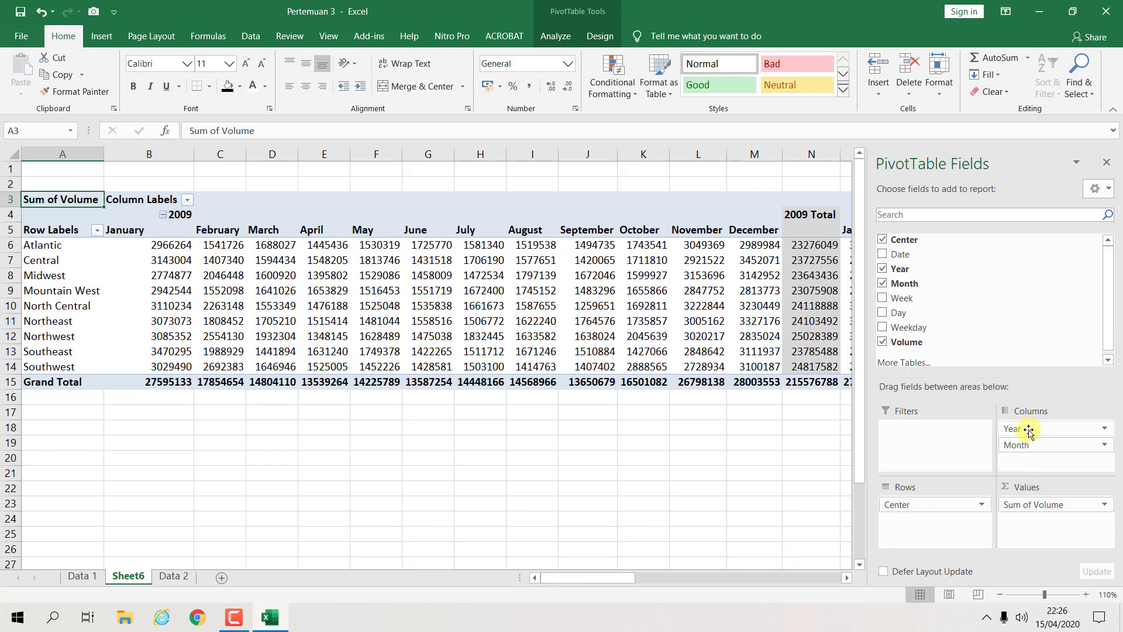
Try Year under Center in Rows, then move it into Columns beneath Month
{"action": "mouse_move", "coordinate": [1028, 431]}
{"action": "left_mouse_down"}
{"action": "mouse_move", "coordinate": [930, 527]}
{"action": "mouse_move", "coordinate": [928, 505]}
{"action": "left_mouse_up"}
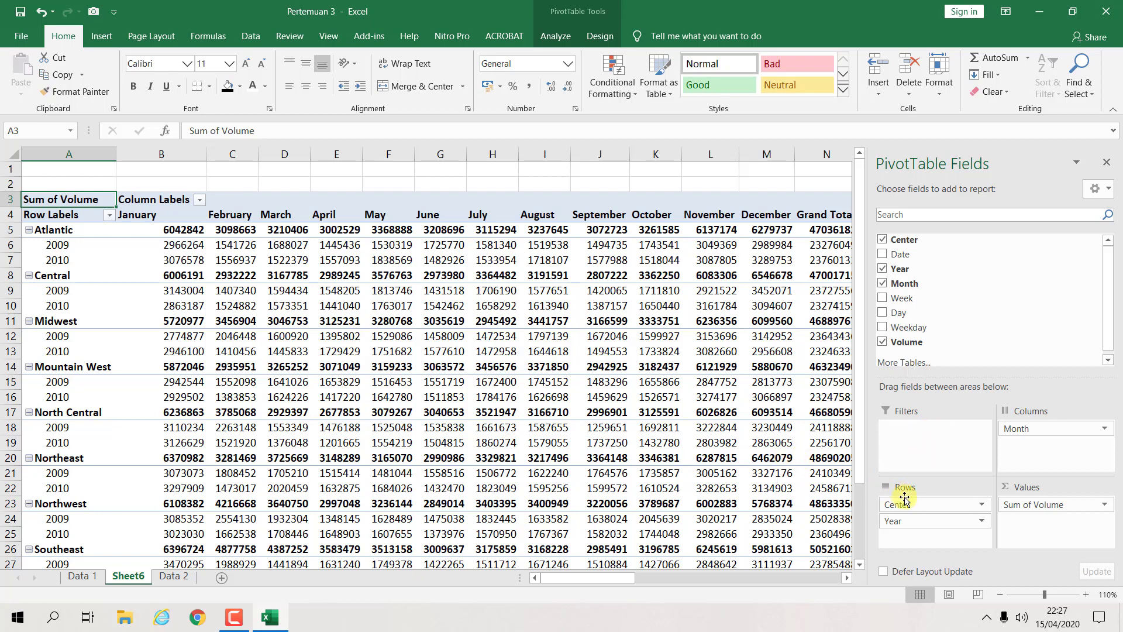
{"action": "left_click_drag", "start_coordinate": [909, 520], "coordinate": [1030, 451]}
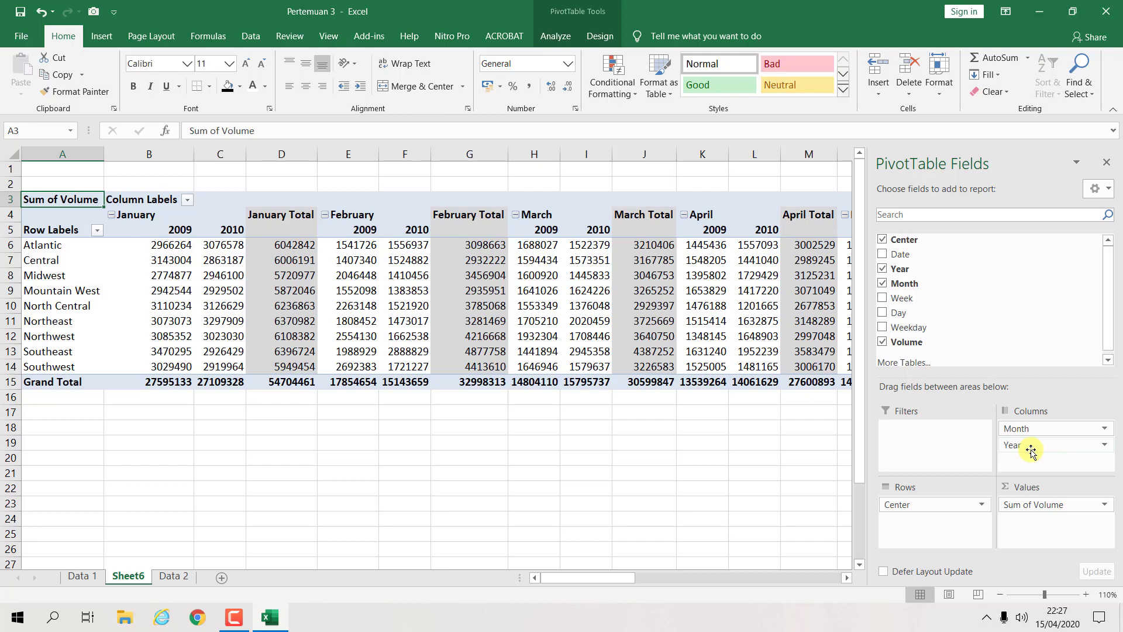
Make Year a report filter set to (All), leaving only January to December as columns
{"action": "left_click_drag", "start_coordinate": [1030, 451], "coordinate": [910, 446]}
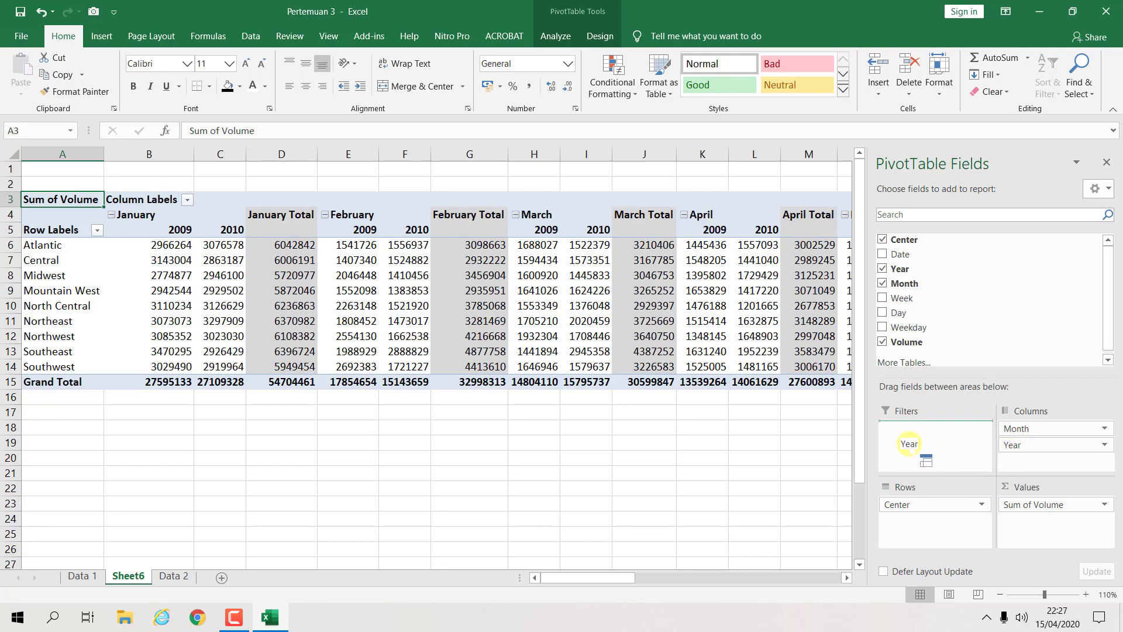
{"action": "left_click_drag", "start_coordinate": [909, 443], "coordinate": [910, 444]}
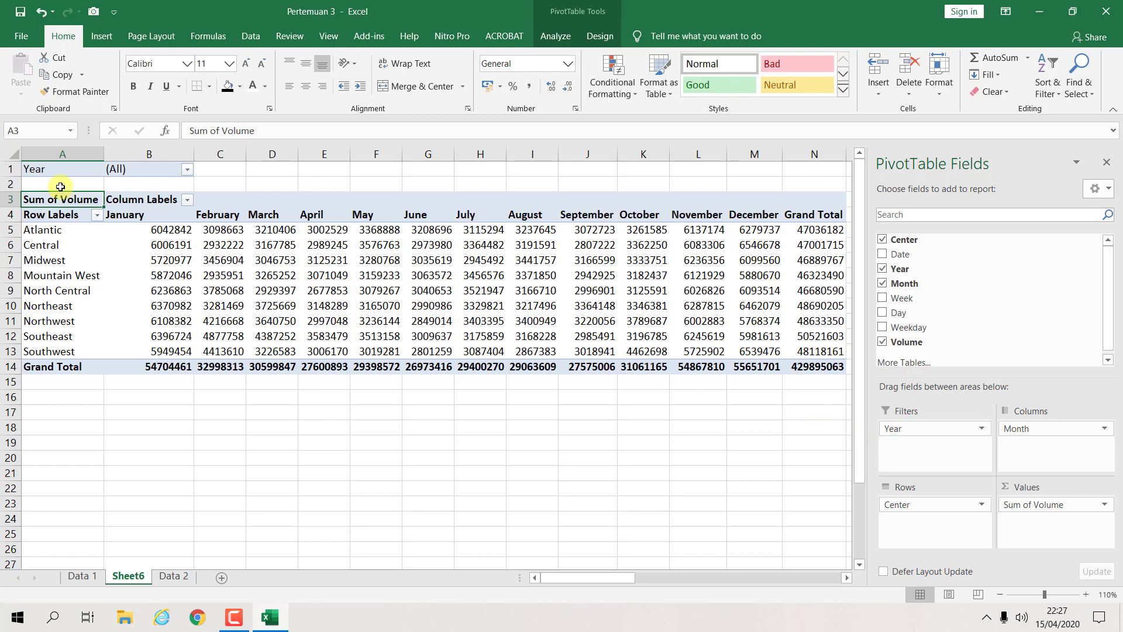
{"action": "left_click_drag", "start_coordinate": [904, 440], "coordinate": [965, 325]}
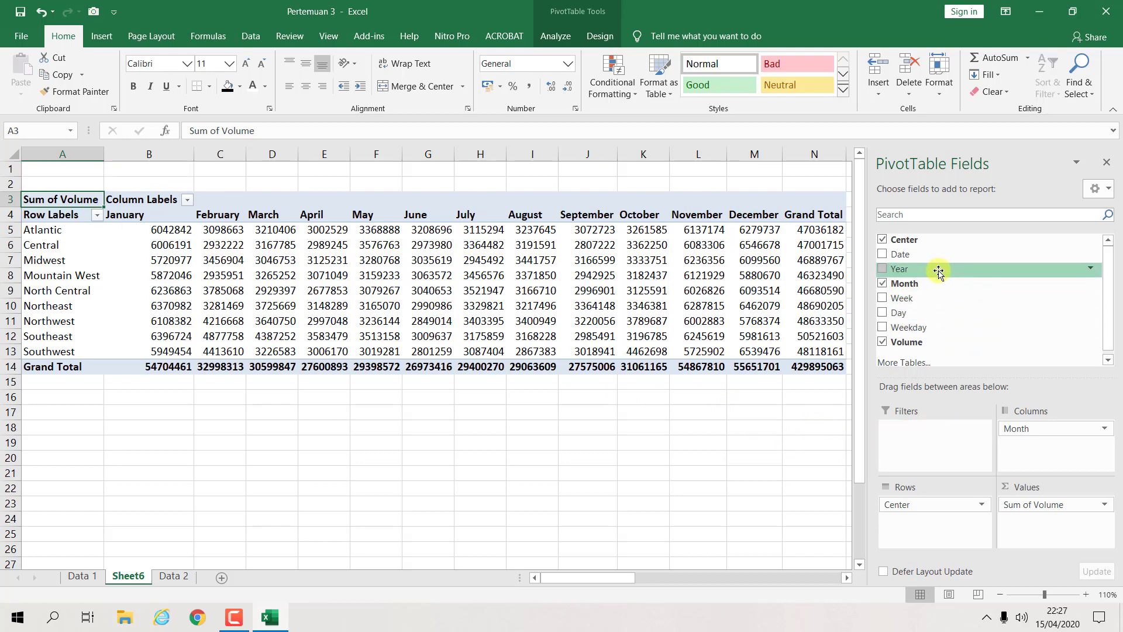
{"action": "left_click_drag", "start_coordinate": [938, 271], "coordinate": [929, 448]}
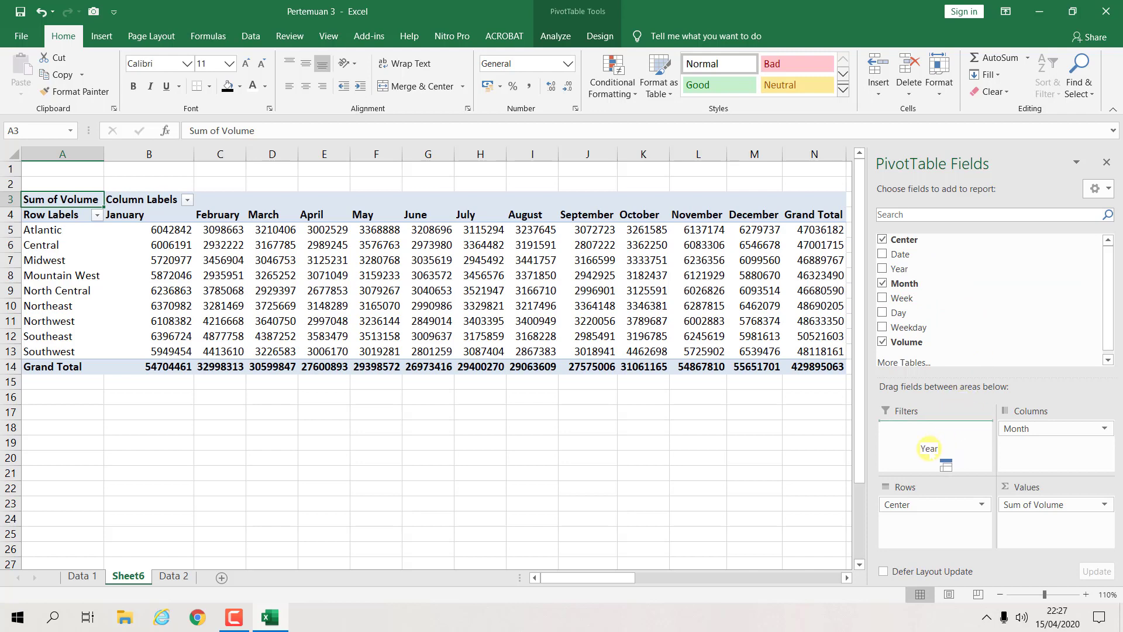
{"action": "left_click_drag", "start_coordinate": [929, 448], "coordinate": [930, 449]}
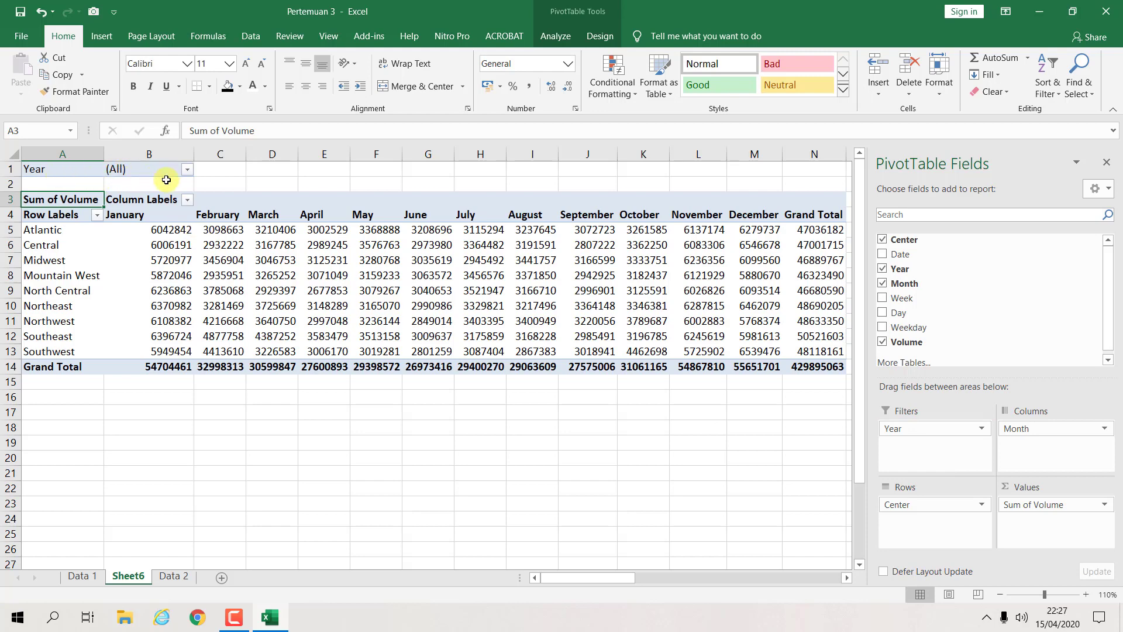
Filter the PivotTable's Year report filter to 2009
{"action": "left_click", "coordinate": [420, 292]}
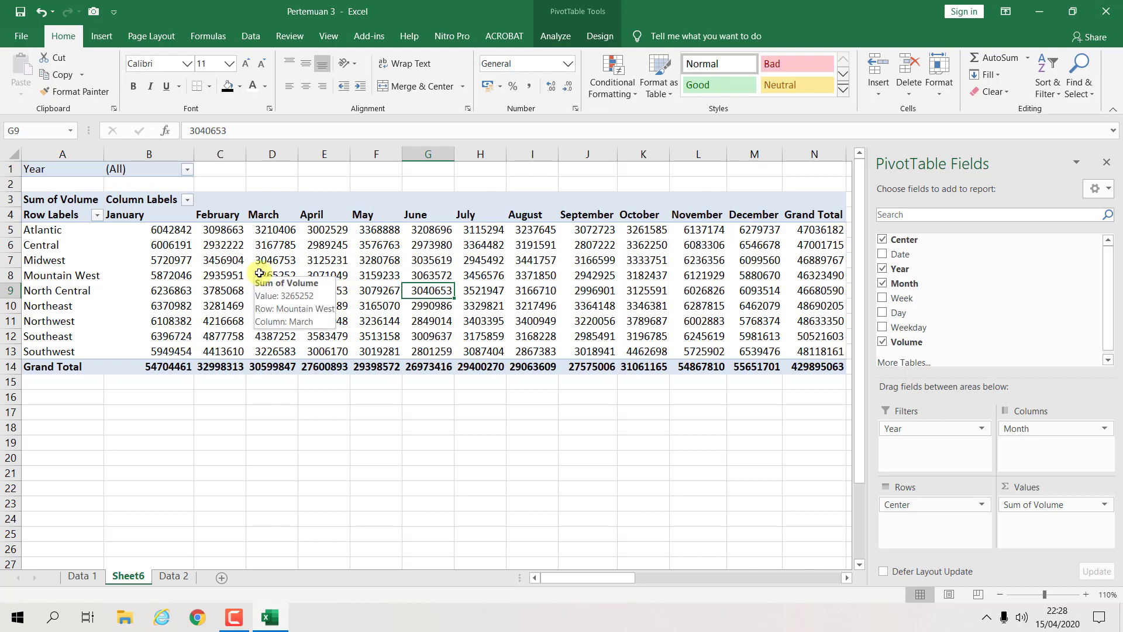
{"action": "left_click", "coordinate": [187, 171]}
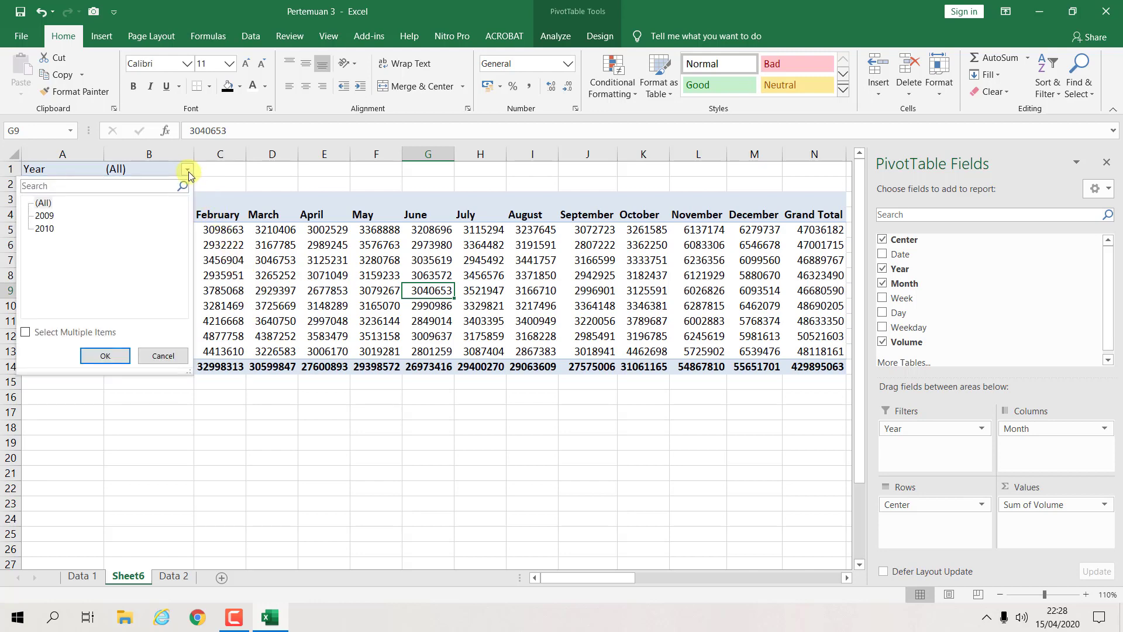
{"action": "left_click", "coordinate": [45, 216]}
{"action": "left_click", "coordinate": [112, 354]}
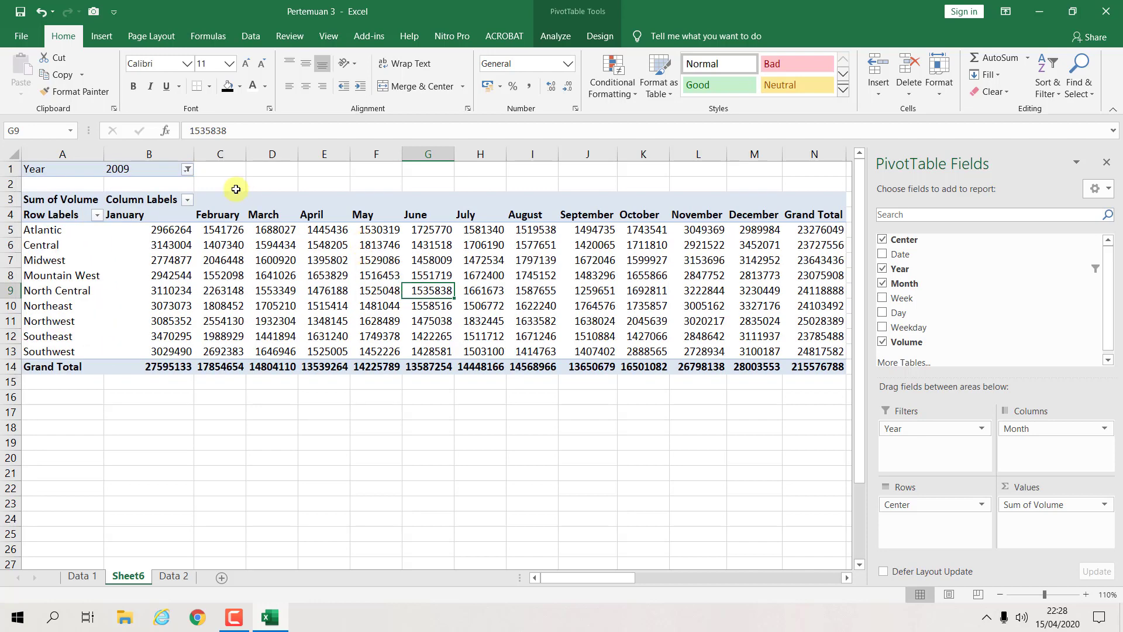
Switch the Year filter to 2010, then back to (All)
{"action": "left_click", "coordinate": [187, 169]}
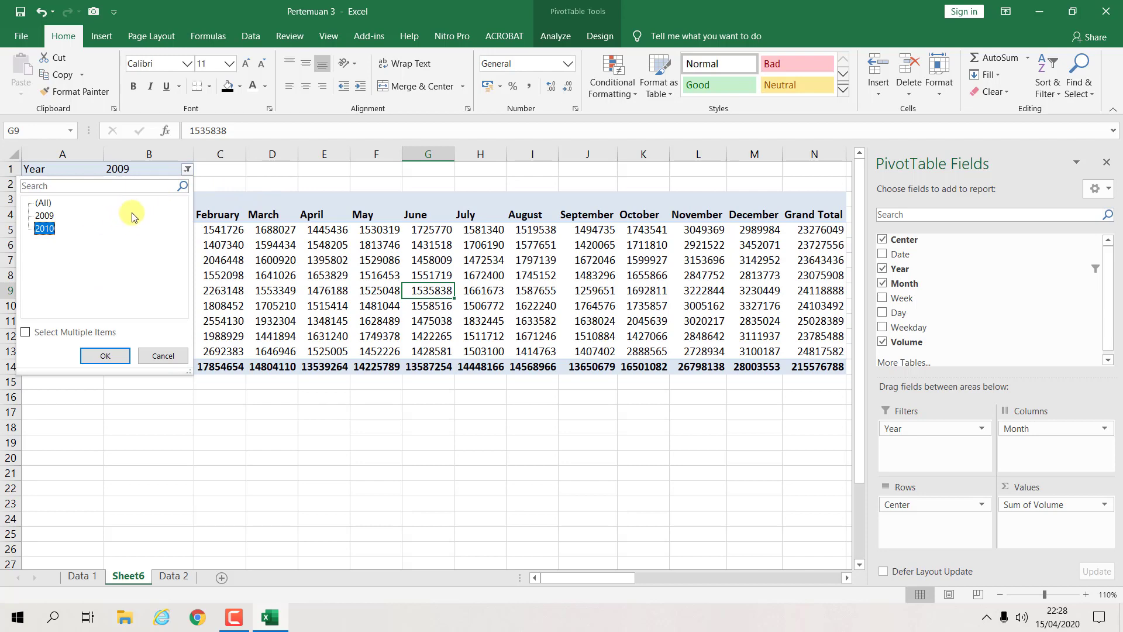
{"action": "left_click", "coordinate": [117, 355]}
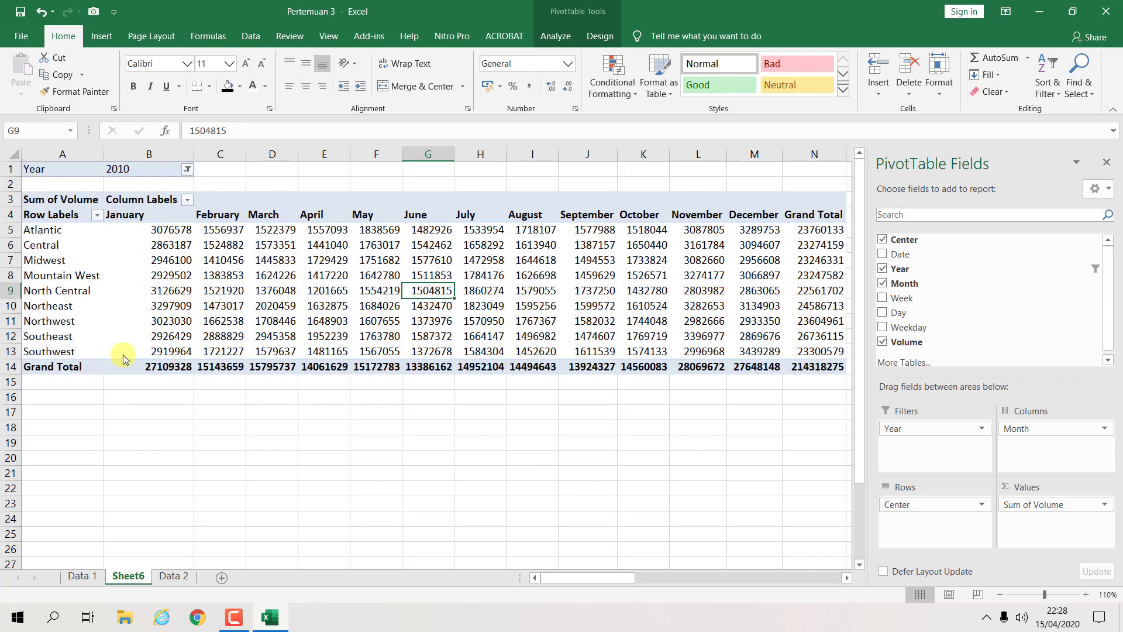
{"action": "left_click", "coordinate": [187, 170]}
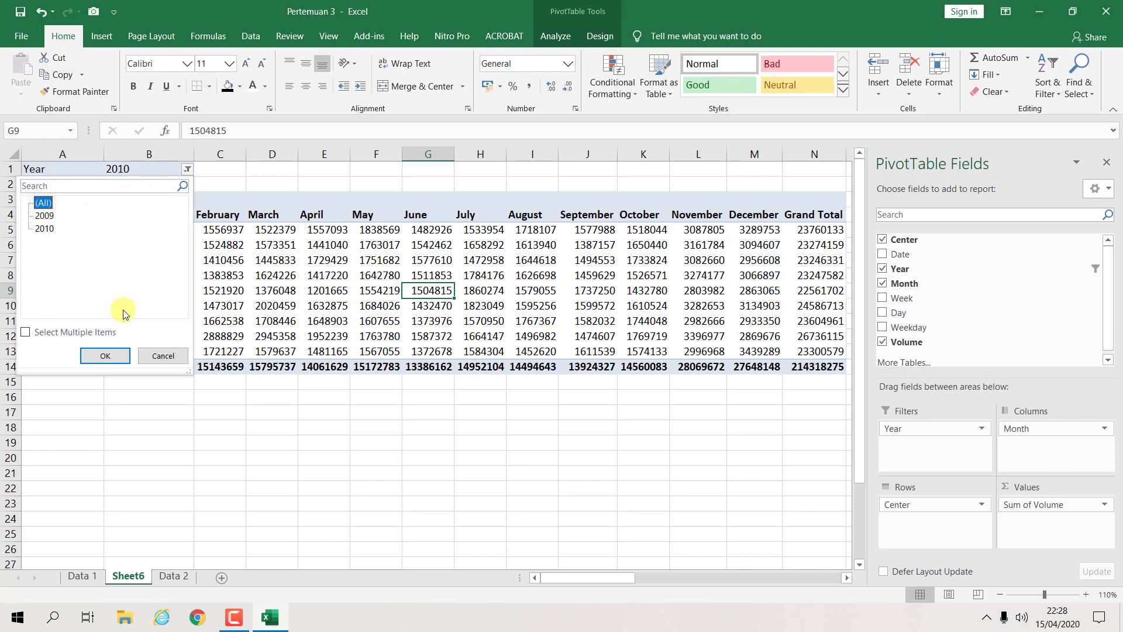
{"action": "left_click", "coordinate": [105, 356]}
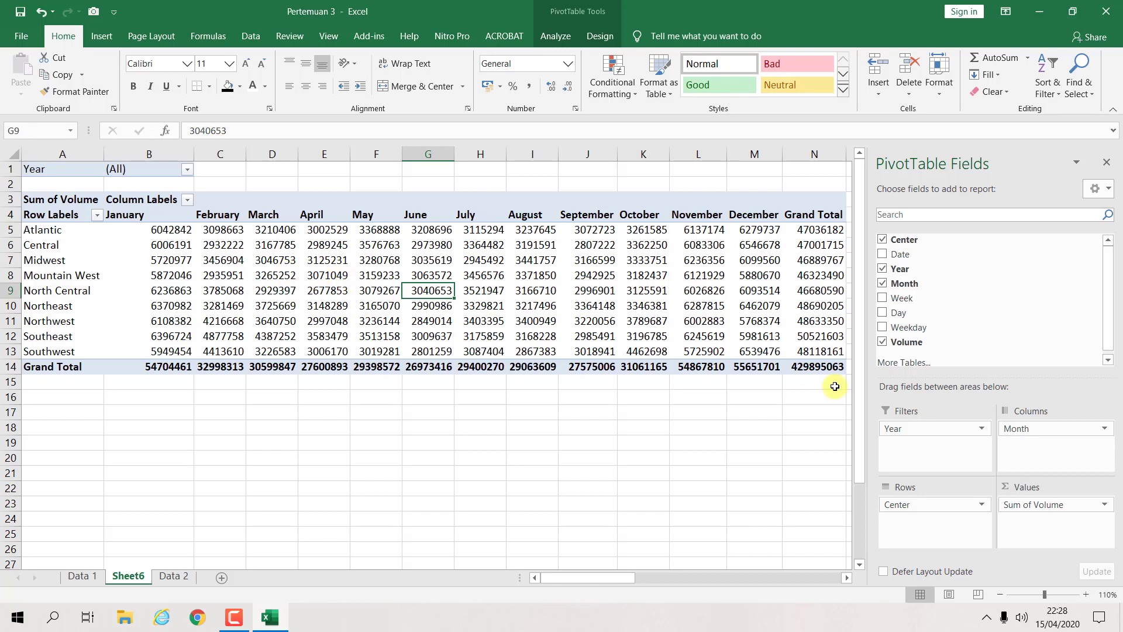
Move Year into Rows and make Center the report filter
{"action": "left_click_drag", "start_coordinate": [893, 429], "coordinate": [906, 513]}
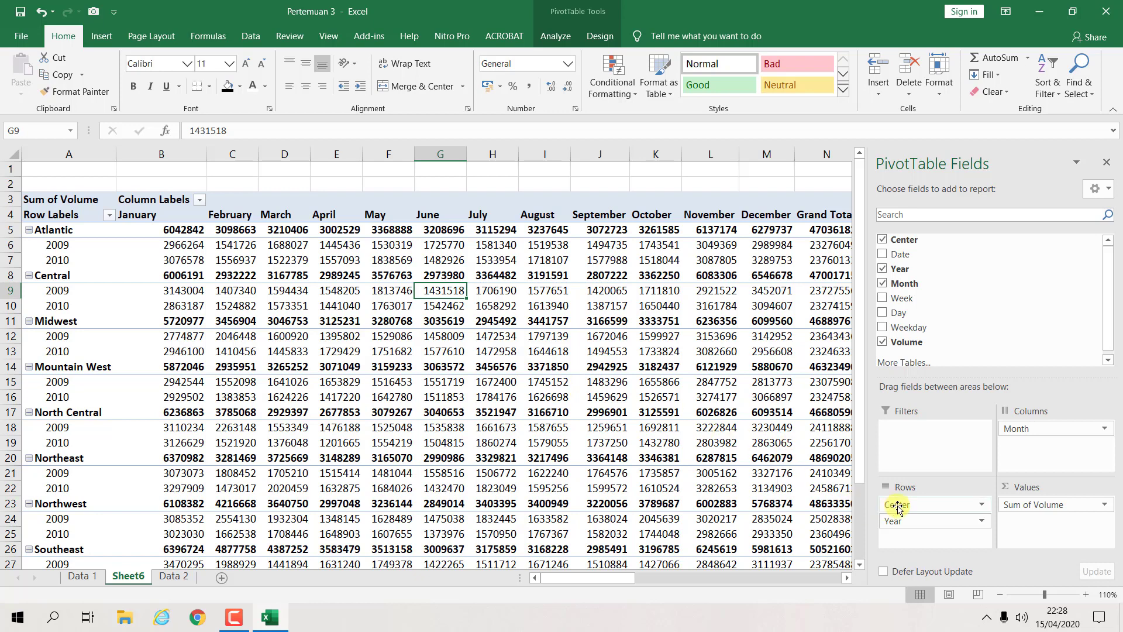
{"action": "left_click_drag", "start_coordinate": [898, 507], "coordinate": [900, 430]}
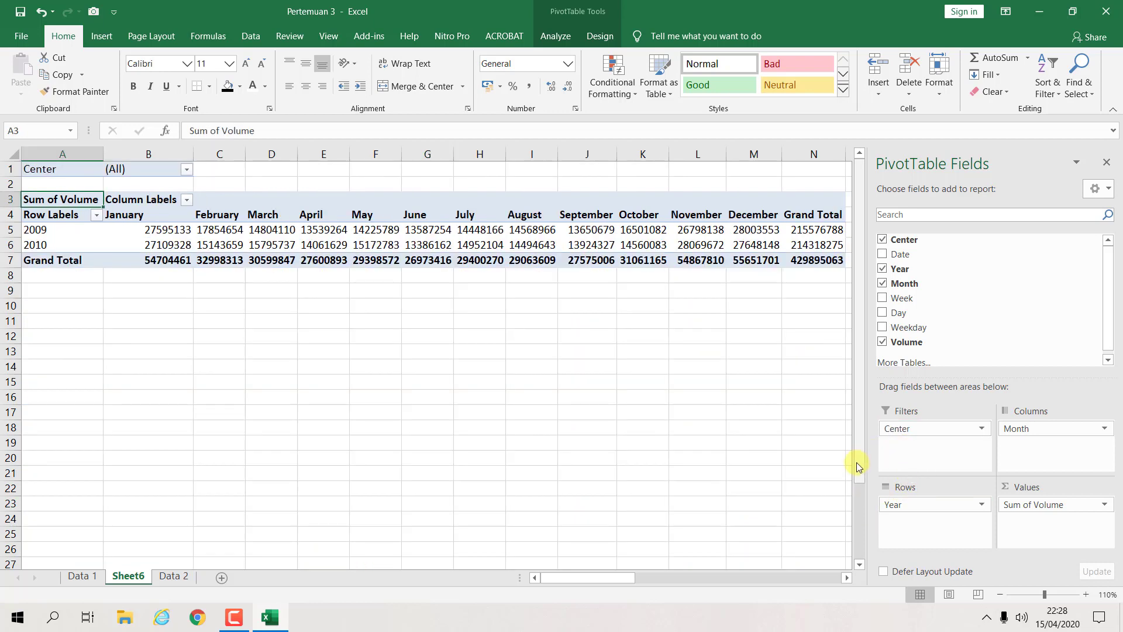
{"action": "left_click", "coordinate": [602, 351]}
{"action": "left_click", "coordinate": [479, 245]}
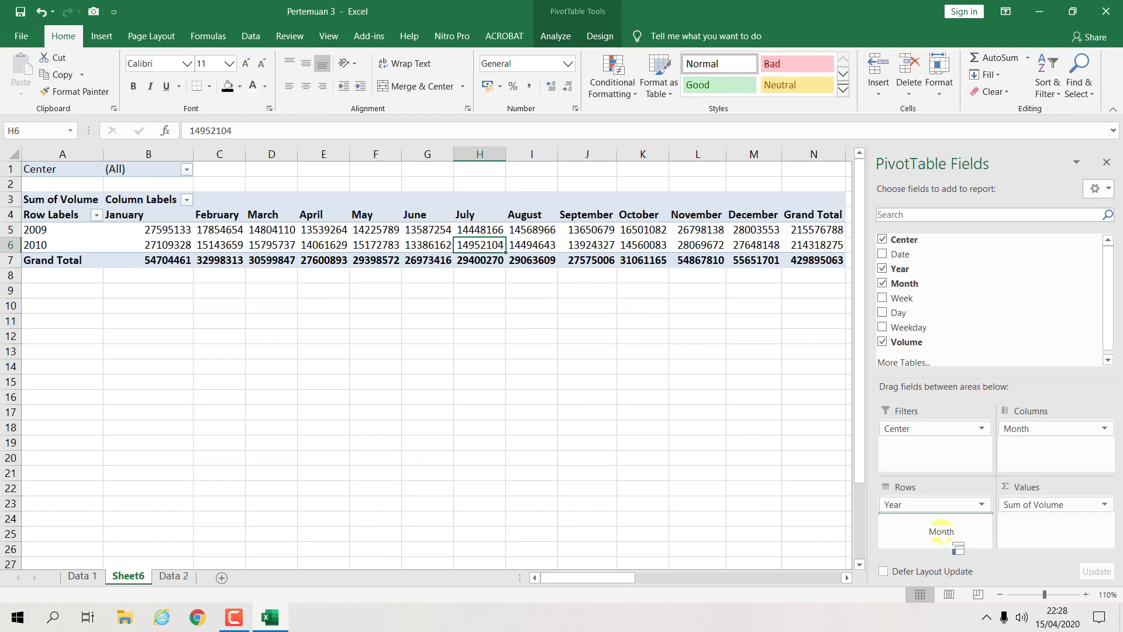
Place Month in Rows beneath Year, listing months under 2009 and 2010
{"action": "left_click_drag", "start_coordinate": [1016, 431], "coordinate": [933, 535]}
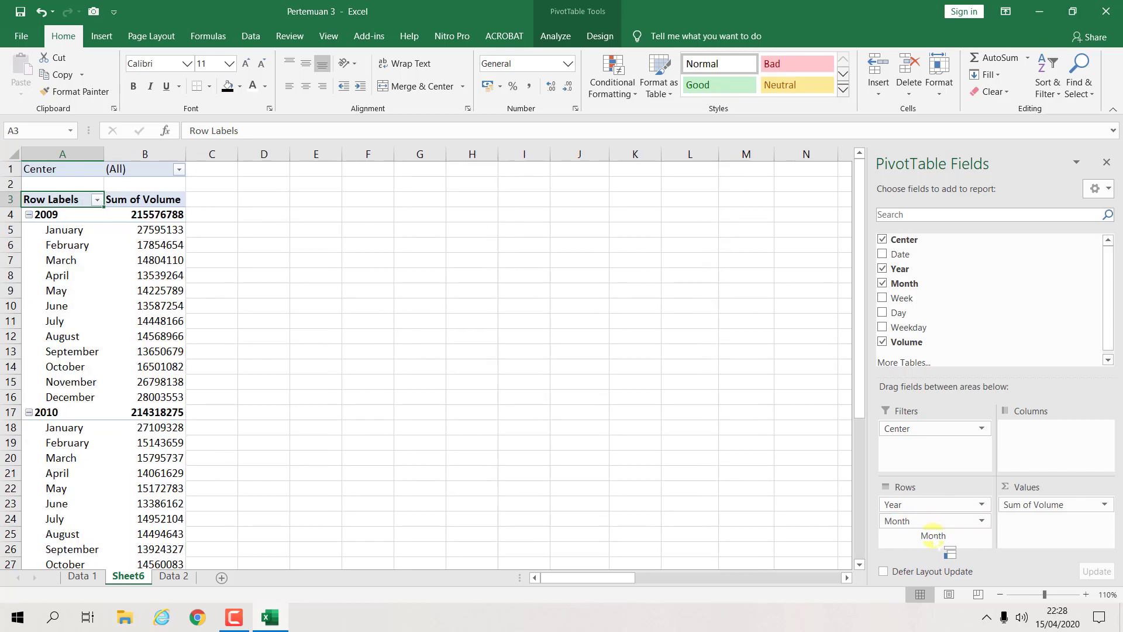
{"action": "scroll", "coordinate": [577, 428], "scroll_direction": "down", "scroll_amount": 2}
{"action": "scroll", "coordinate": [321, 368], "scroll_direction": "up", "scroll_amount": 2}
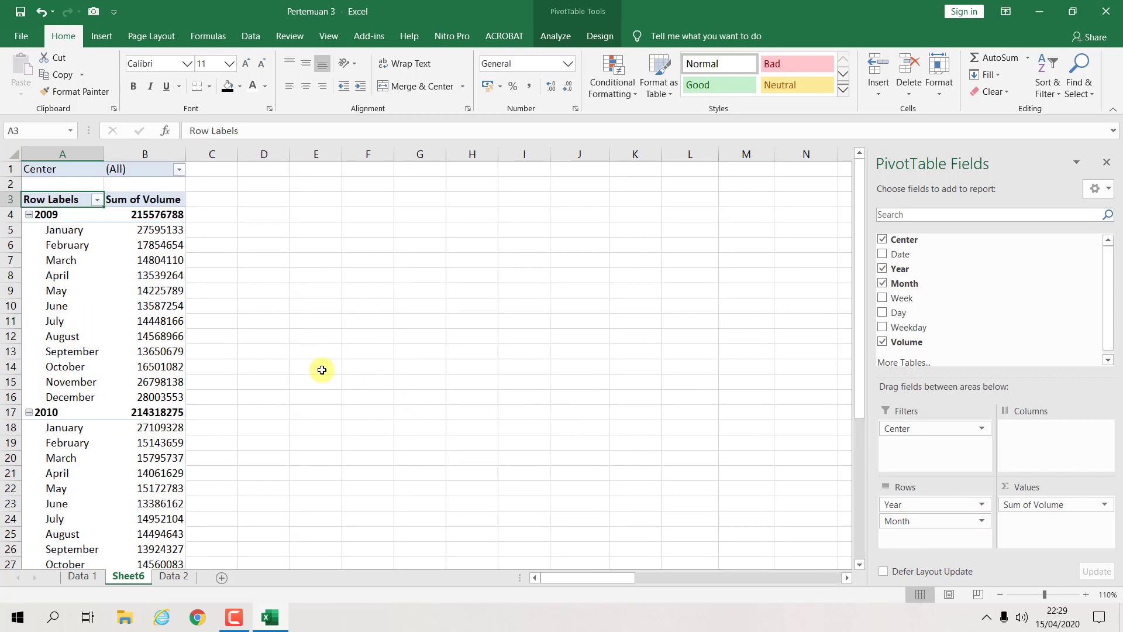
{"action": "scroll", "coordinate": [298, 357], "scroll_direction": "down", "scroll_amount": 1}
{"action": "scroll", "coordinate": [274, 351], "scroll_direction": "down", "scroll_amount": 1}
{"action": "scroll", "coordinate": [268, 343], "scroll_direction": "down", "scroll_amount": 3}
{"action": "scroll", "coordinate": [260, 336], "scroll_direction": "up", "scroll_amount": 4}
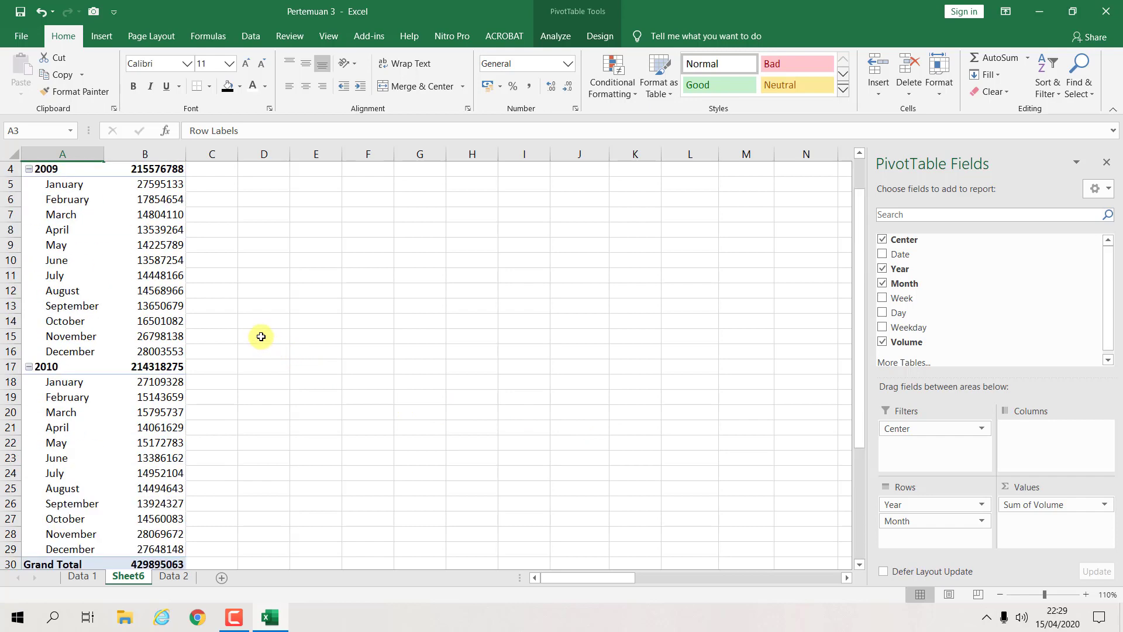
{"action": "scroll", "coordinate": [261, 337], "scroll_direction": "up", "scroll_amount": 1}
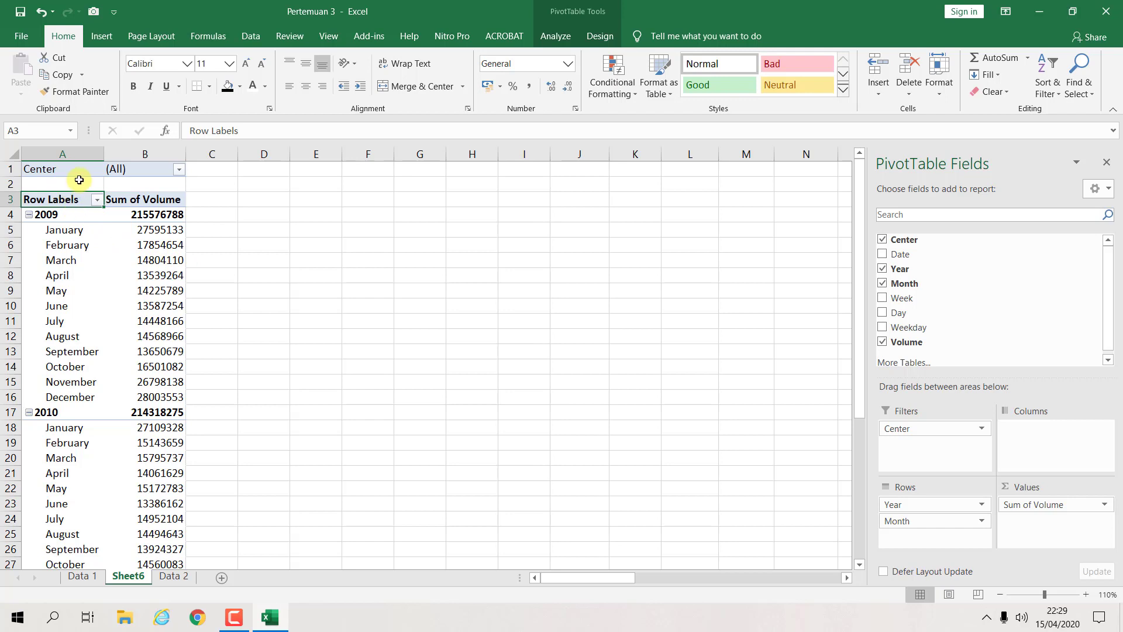
Filter Center to Atlantic, then to North Central, and move Year into the columns
{"action": "left_click", "coordinate": [179, 170]}
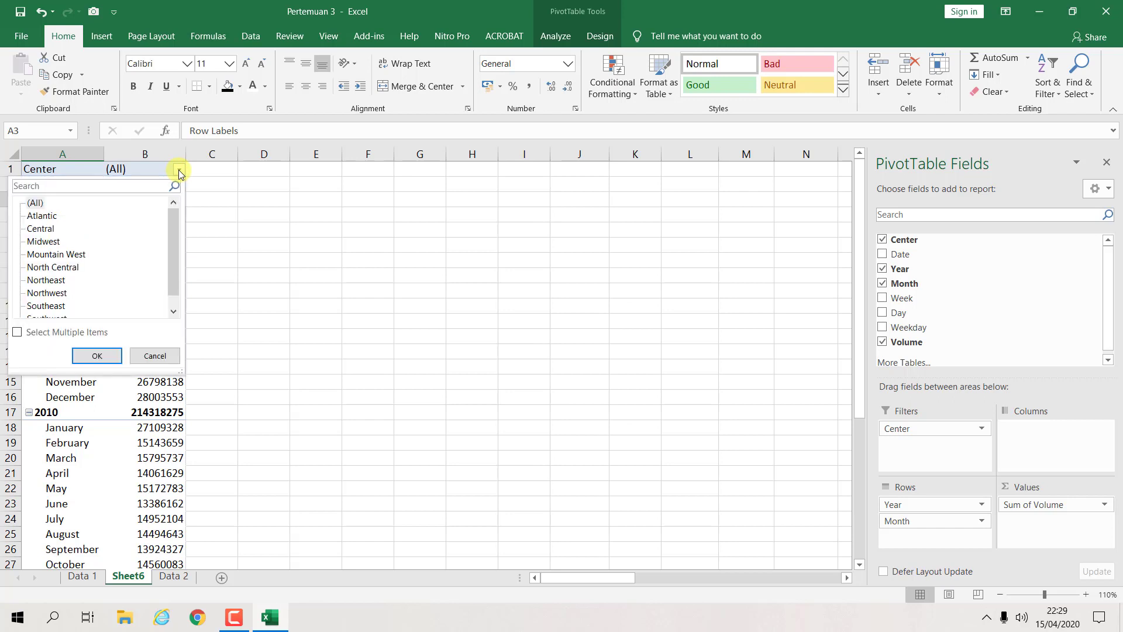
{"action": "left_click", "coordinate": [70, 216]}
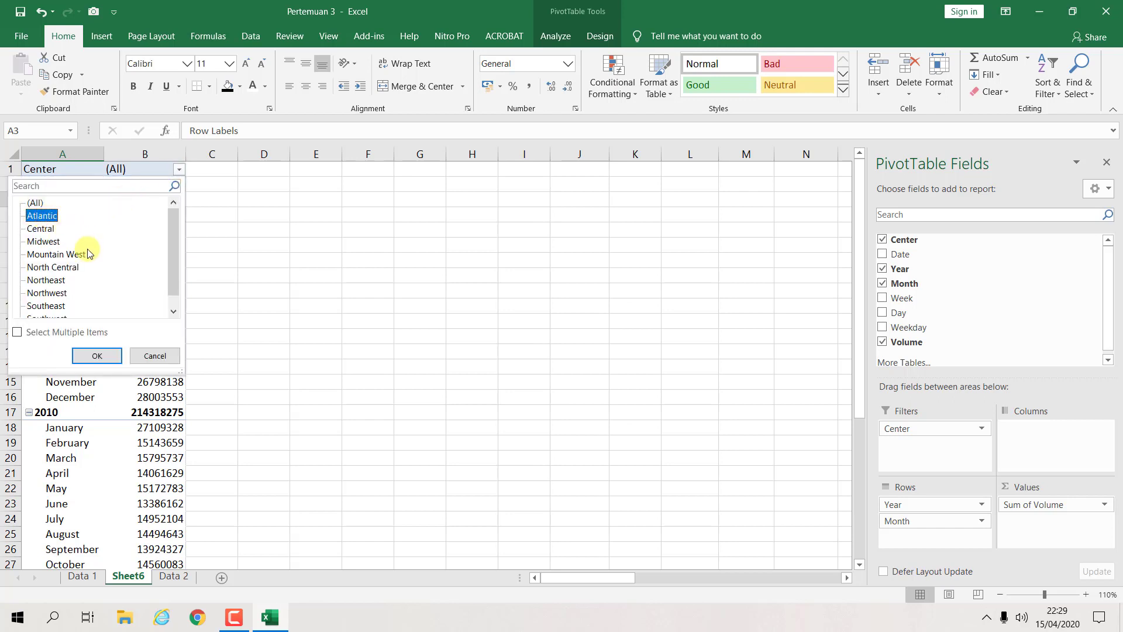
{"action": "left_click", "coordinate": [106, 350]}
{"action": "left_click", "coordinate": [179, 170]}
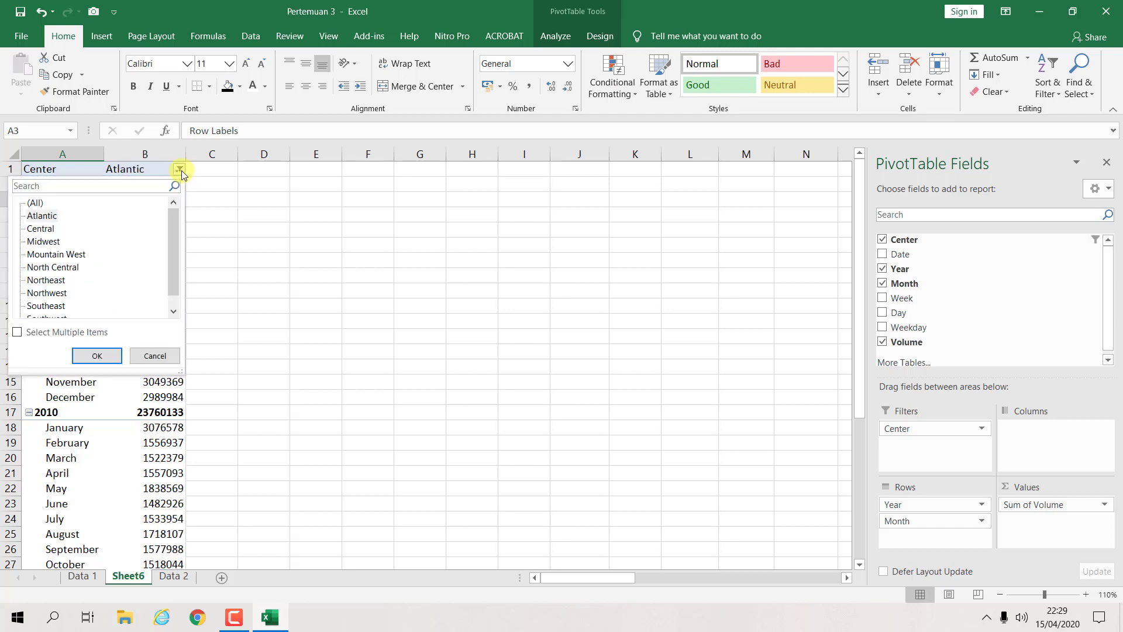
{"action": "left_click", "coordinate": [65, 267]}
{"action": "left_click", "coordinate": [105, 353]}
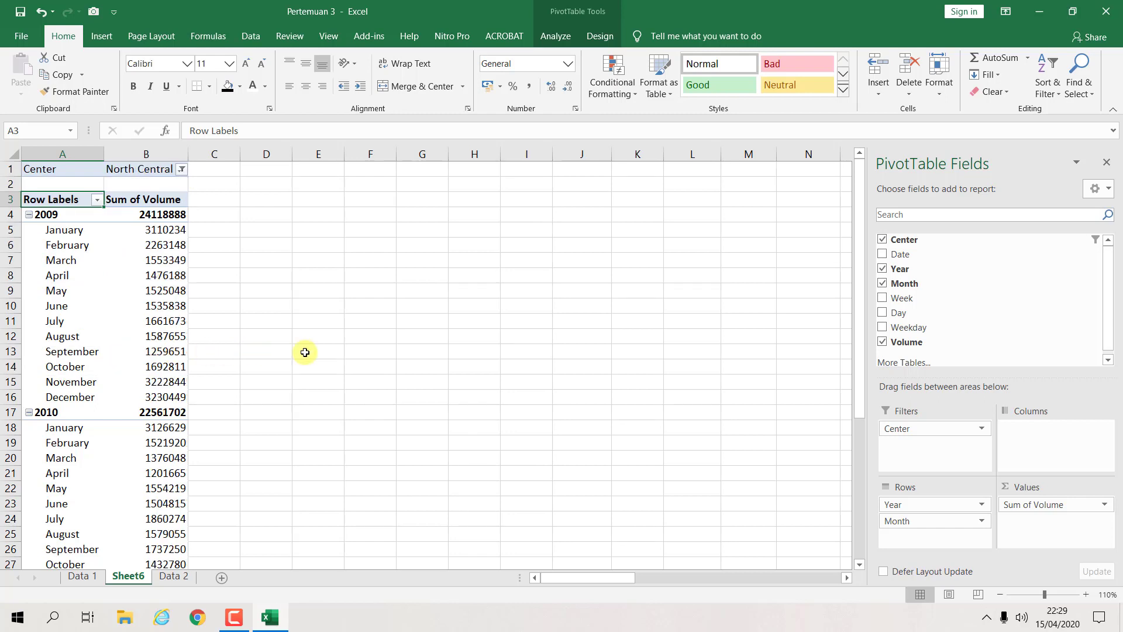
{"action": "left_click_drag", "start_coordinate": [947, 504], "coordinate": [1036, 440]}
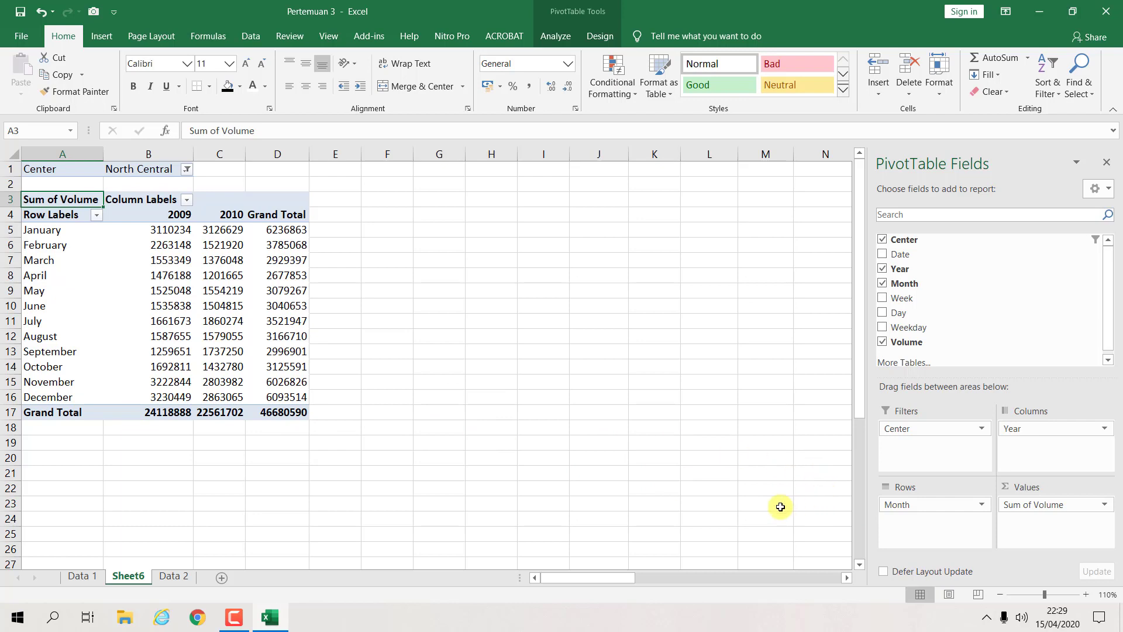
Filter the PivotTable's Center field to Southeast
{"action": "left_click", "coordinate": [185, 171]}
{"action": "key", "text": "Escape"}
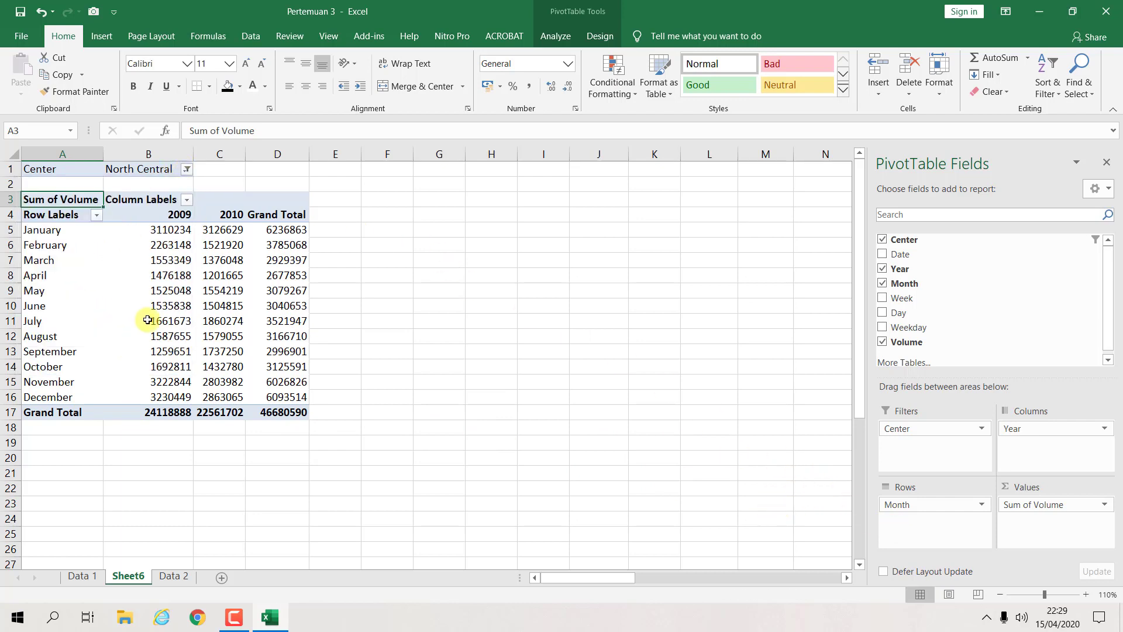
{"action": "left_click", "coordinate": [186, 169]}
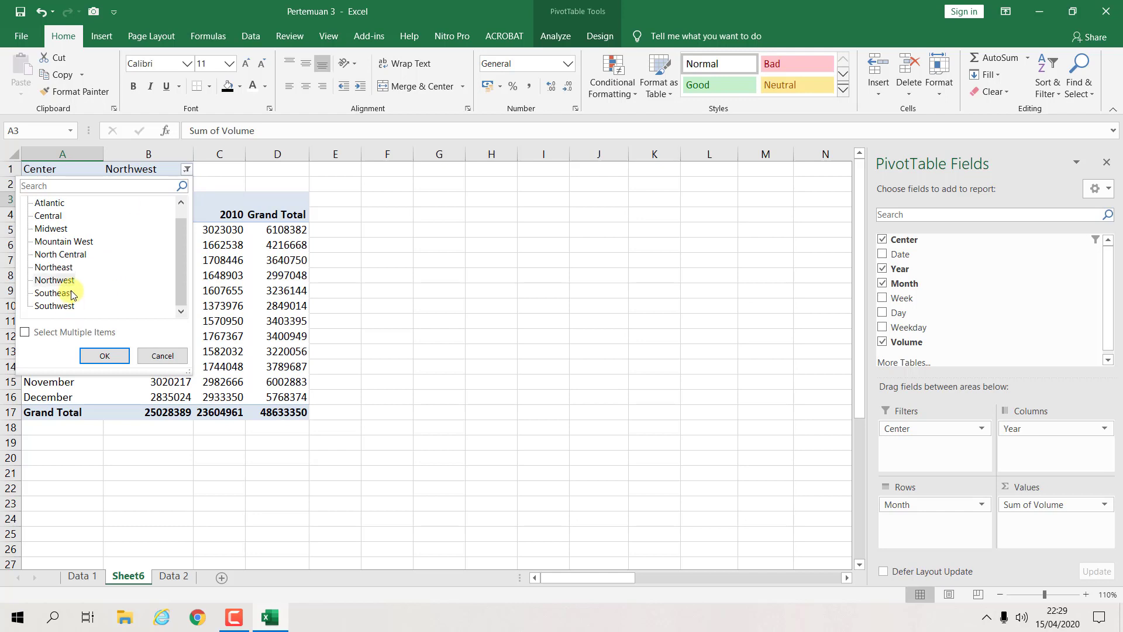
{"action": "left_click", "coordinate": [72, 294]}
{"action": "left_click", "coordinate": [104, 355]}
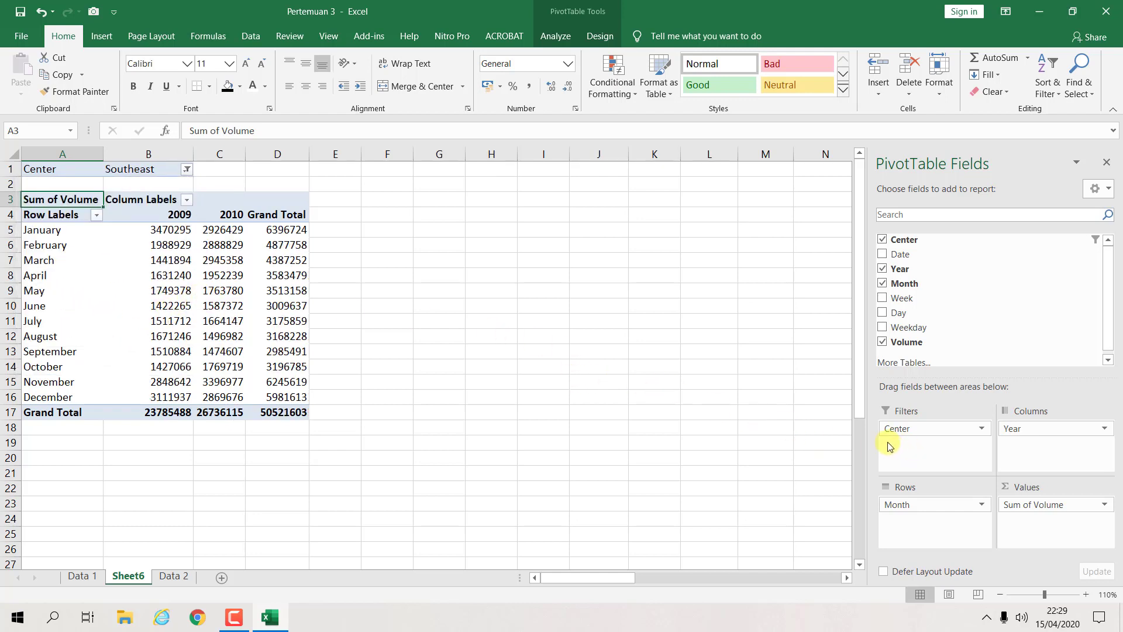
Reset the Center filter to (All) so totals cover every center
{"action": "left_click", "coordinate": [187, 169]}
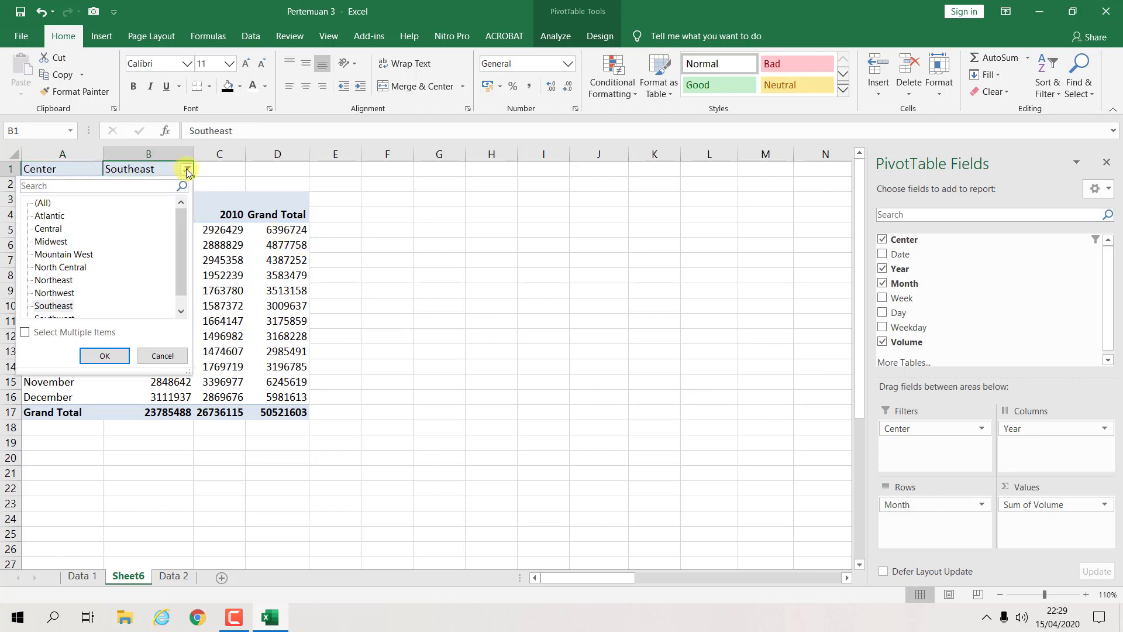
{"action": "left_click", "coordinate": [41, 202]}
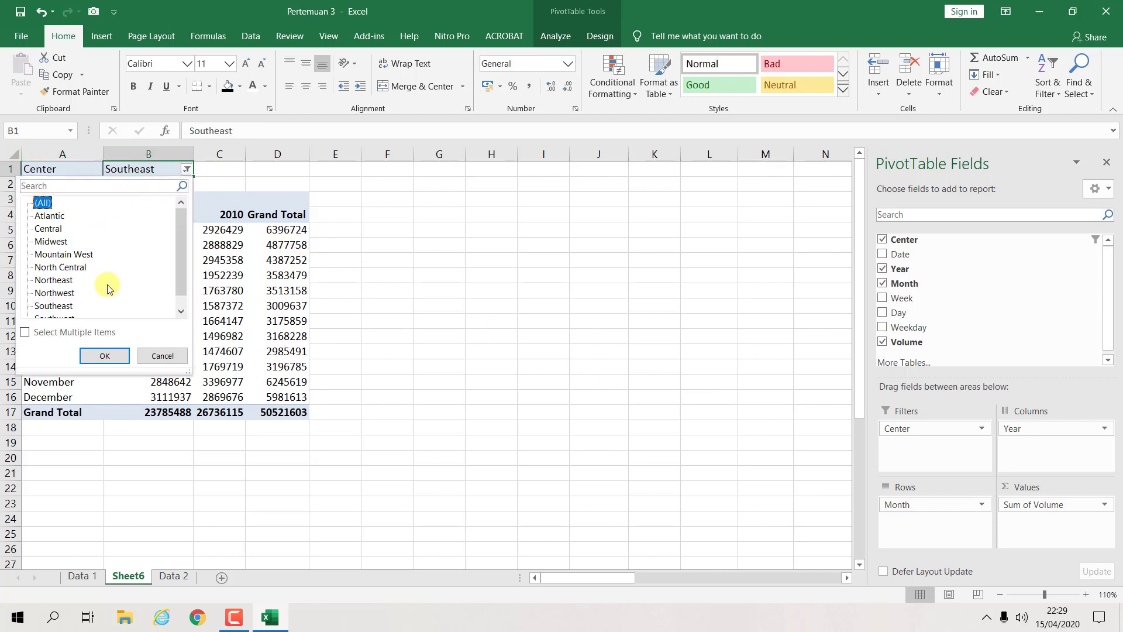
{"action": "left_click", "coordinate": [105, 355]}
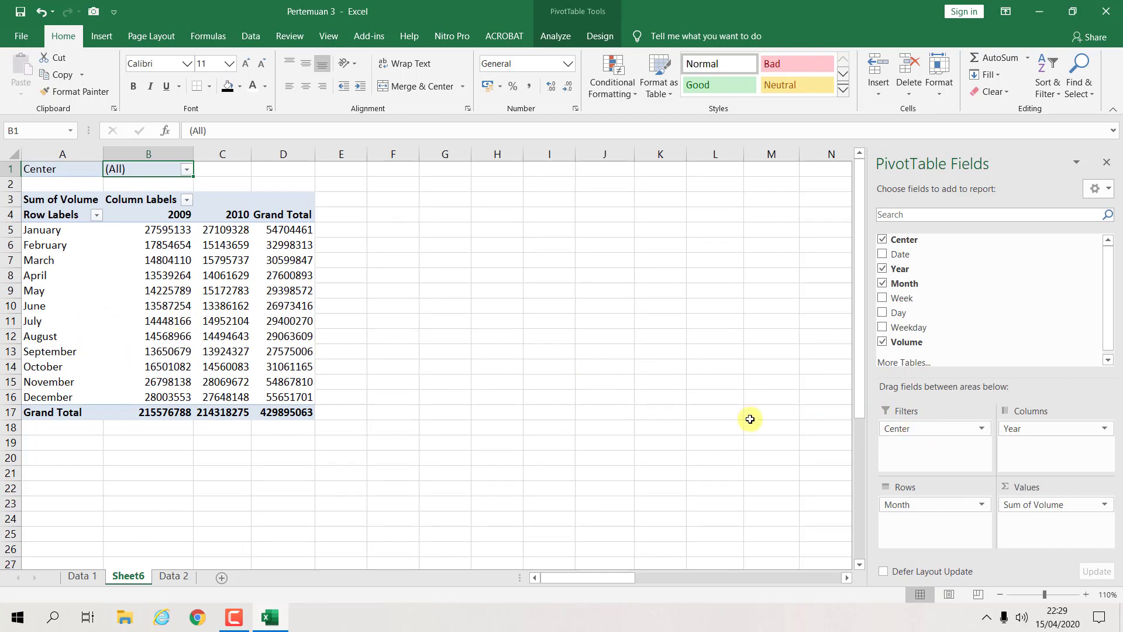
Rearrange the pivot with Center in rows, Year as report filter and Month across columns
{"action": "left_click_drag", "start_coordinate": [898, 431], "coordinate": [912, 522]}
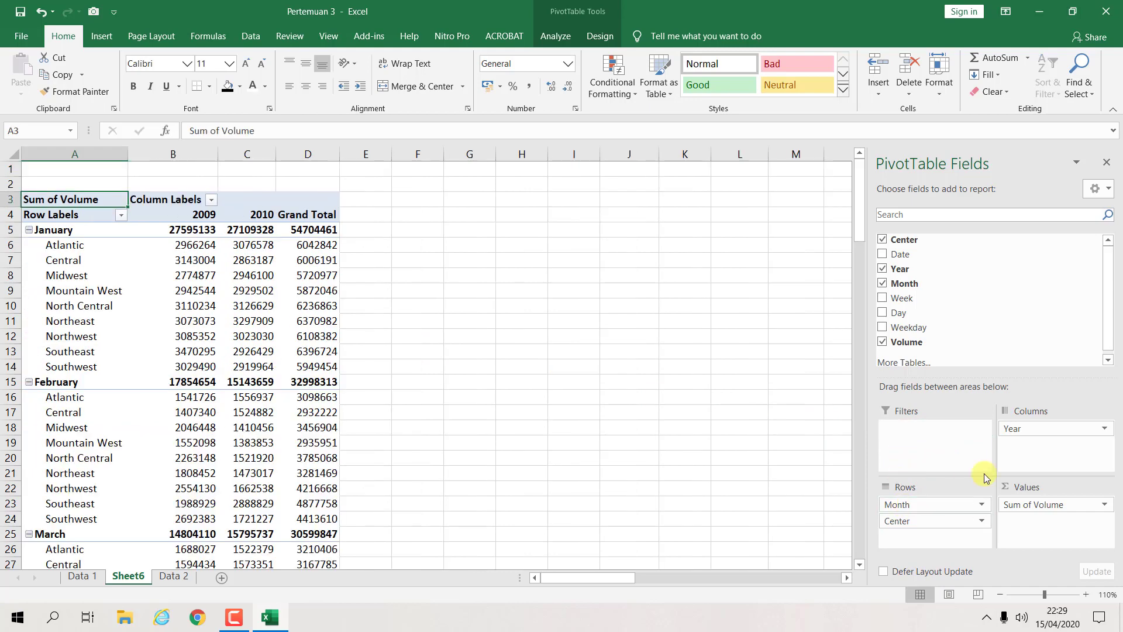
{"action": "left_click_drag", "start_coordinate": [1031, 431], "coordinate": [933, 442]}
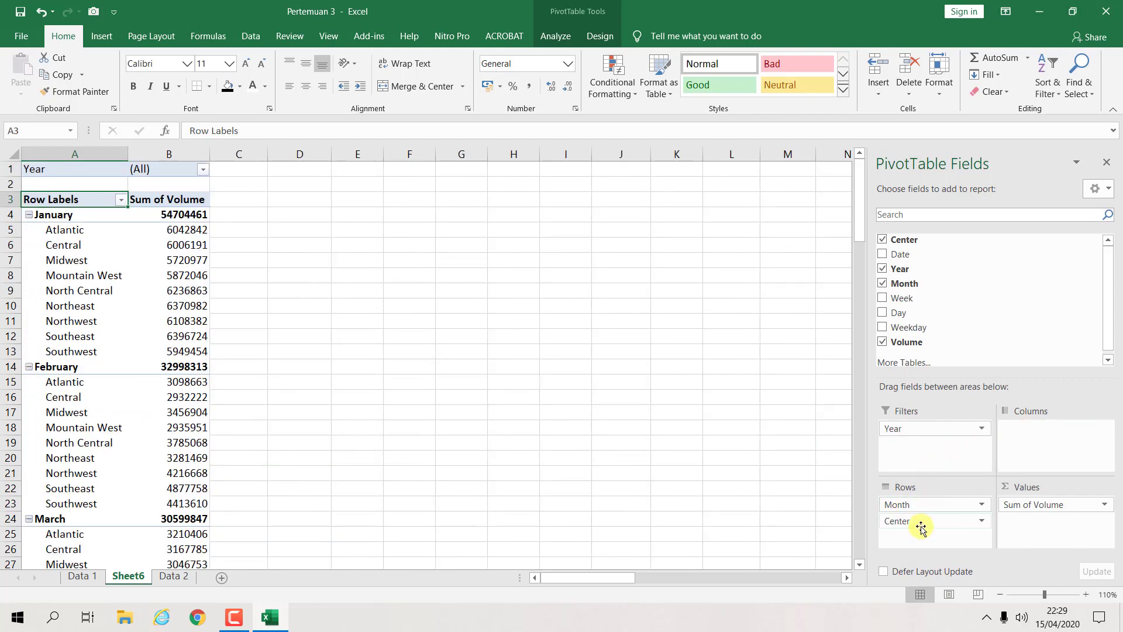
{"action": "left_click_drag", "start_coordinate": [912, 504], "coordinate": [1032, 448]}
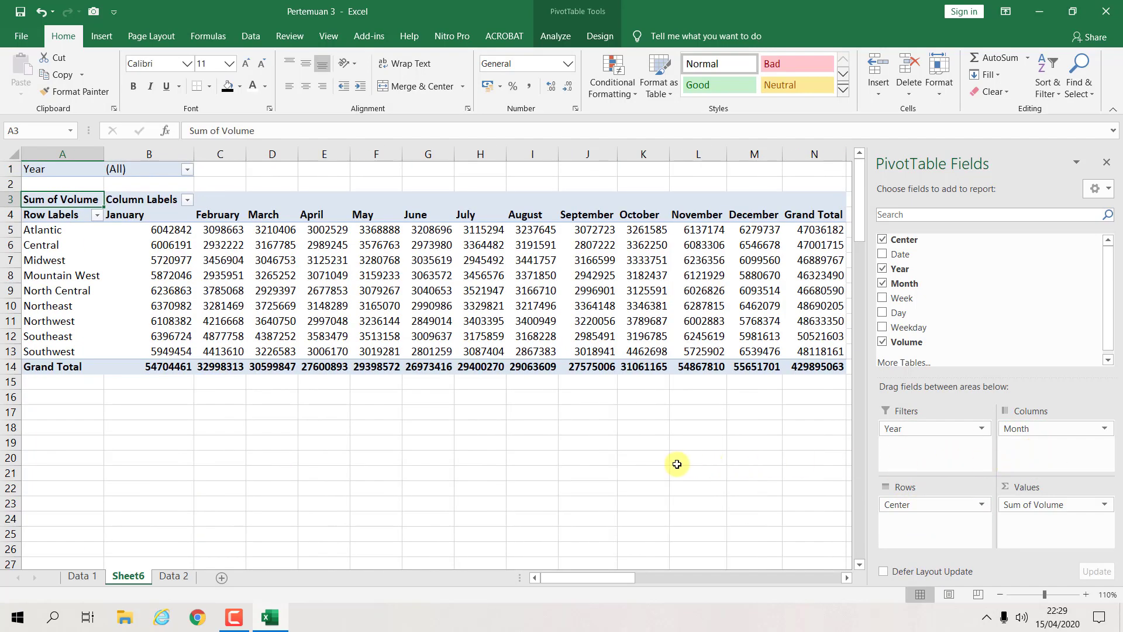
{"action": "left_click", "coordinate": [676, 464]}
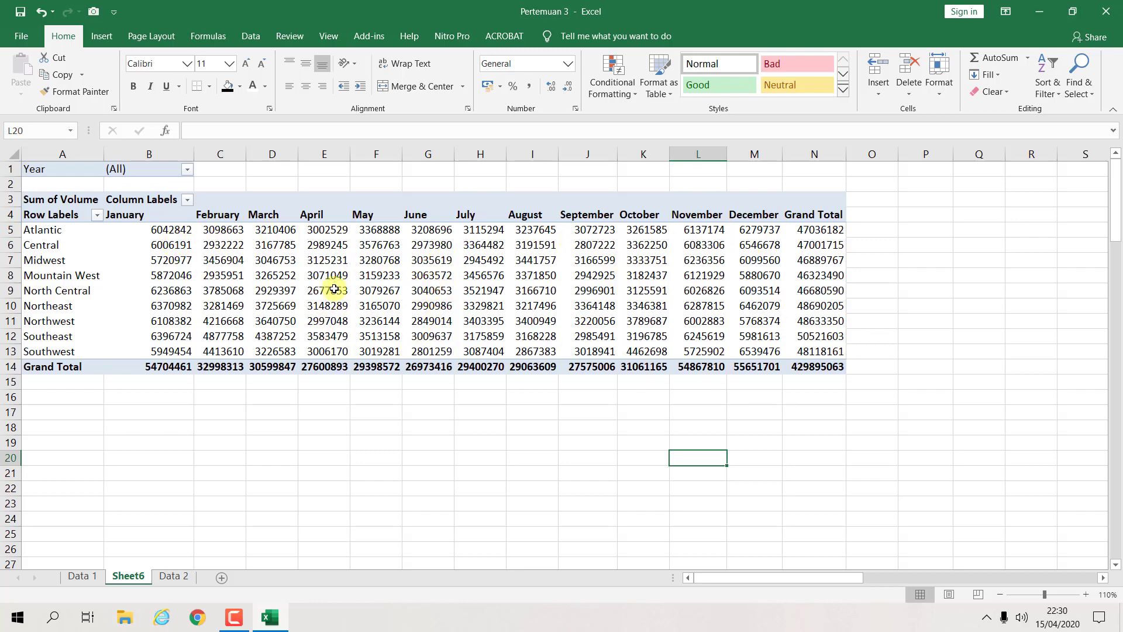
Apply Comma Style thousands separators to the volume figures in B5:N14
{"action": "mouse_move", "coordinate": [186, 234]}
{"action": "left_mouse_down"}
{"action": "mouse_move", "coordinate": [791, 346]}
{"action": "mouse_move", "coordinate": [810, 366]}
{"action": "left_mouse_up"}
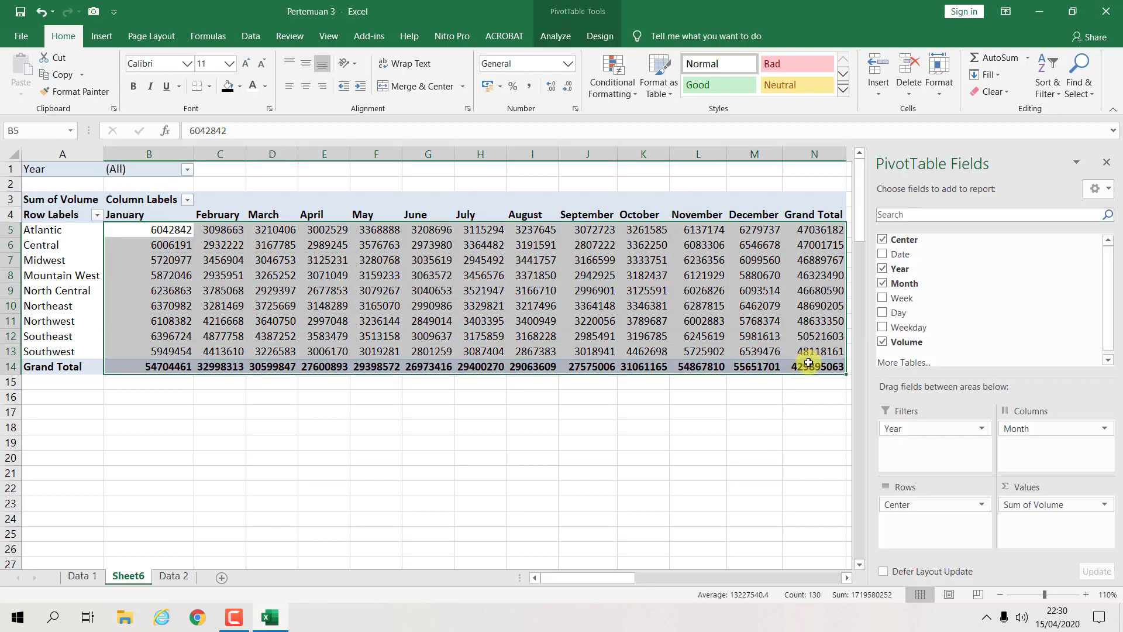
{"action": "left_click", "coordinate": [531, 88]}
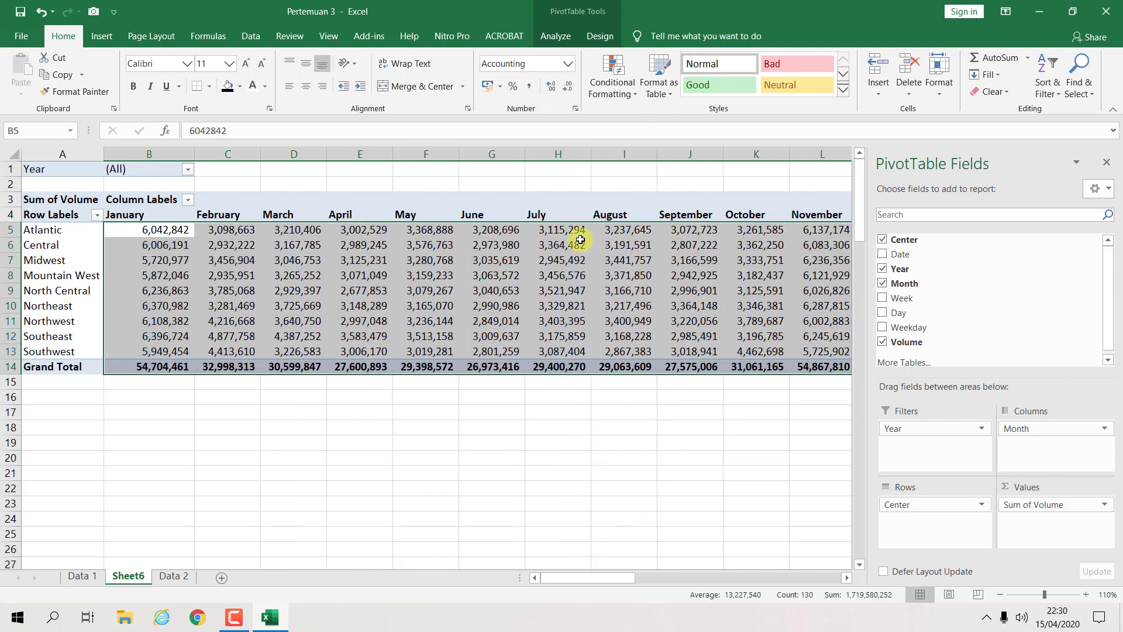
{"action": "left_click", "coordinate": [613, 460]}
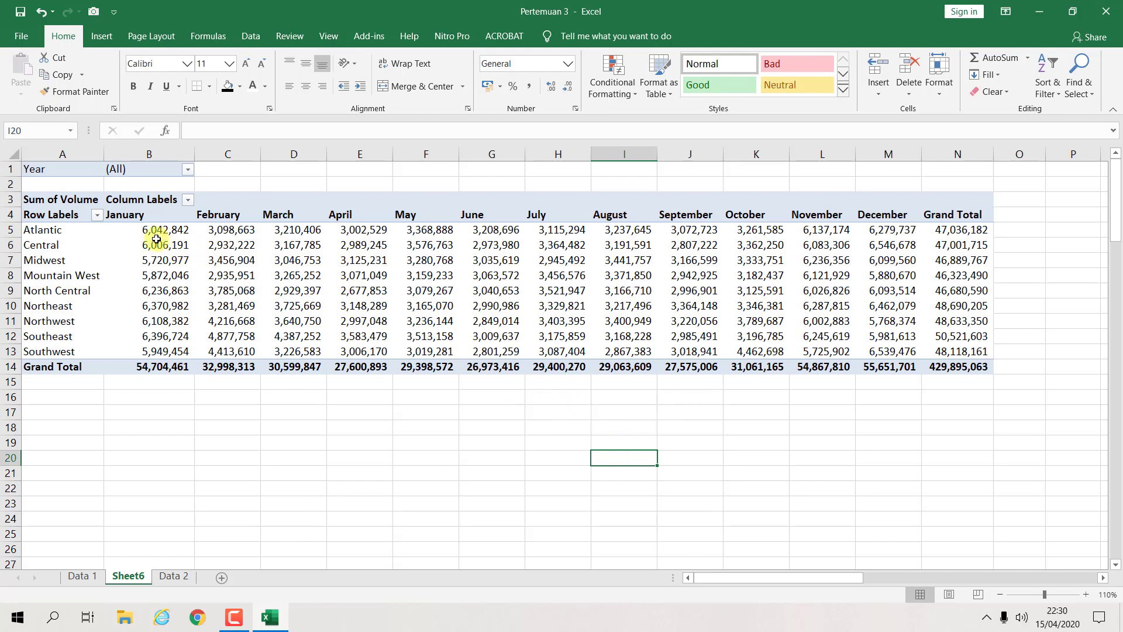
{"action": "left_click", "coordinate": [66, 220]}
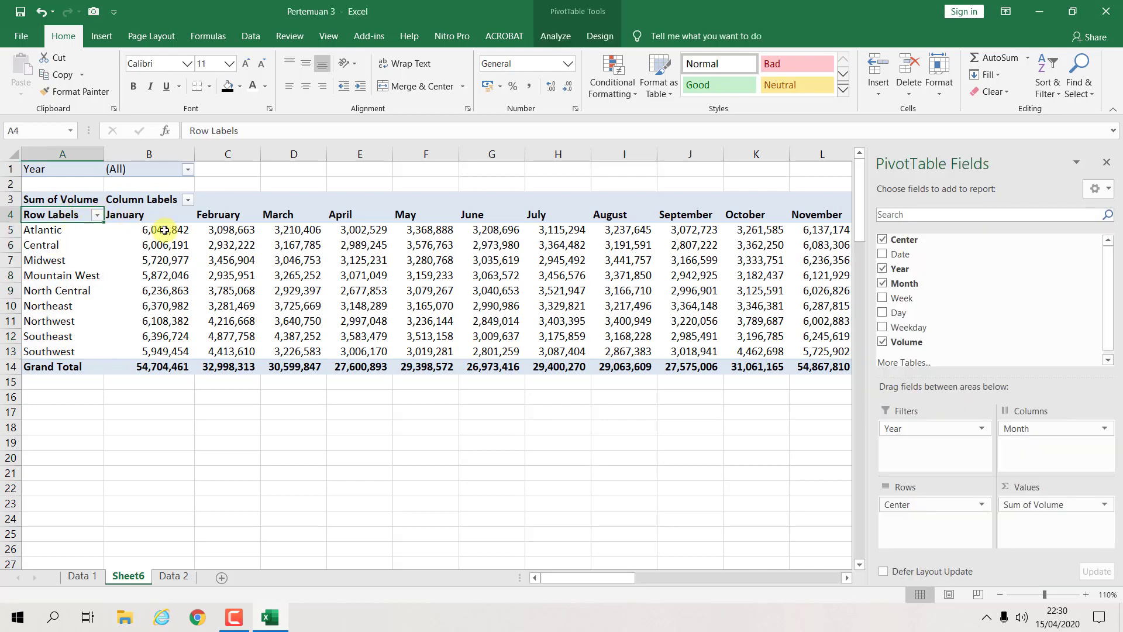
Replace the Row Labels header with Center, then reselect a value inside the pivot
{"action": "mouse_move", "coordinate": [163, 230]}
{"action": "type", "text": "Central"}
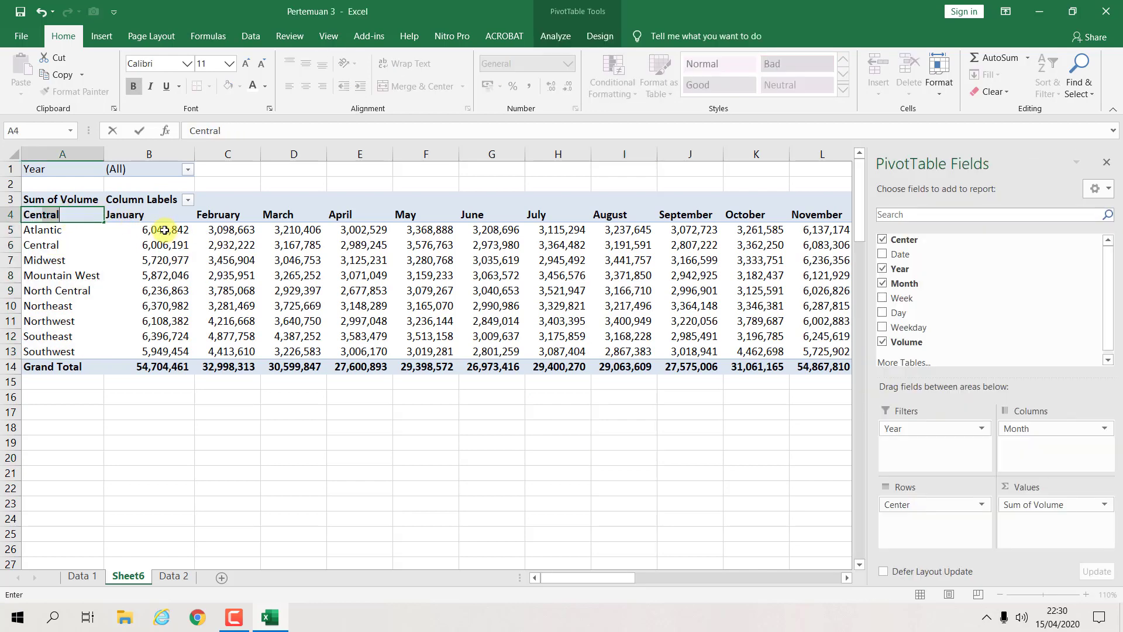
{"action": "key", "text": "Return"}
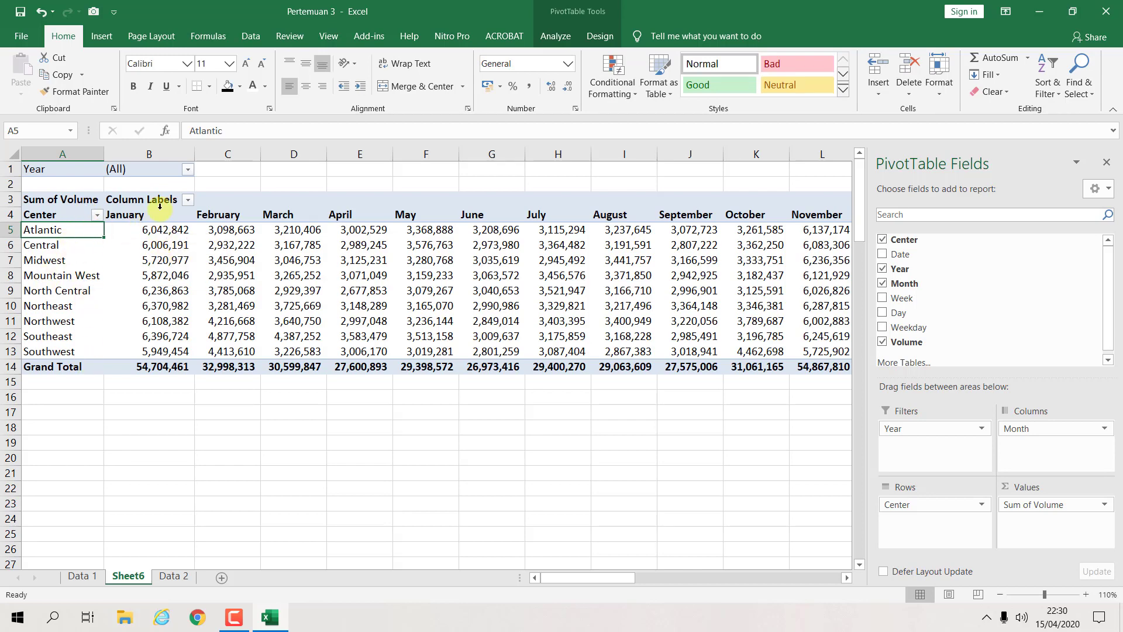
{"action": "left_click", "coordinate": [650, 383]}
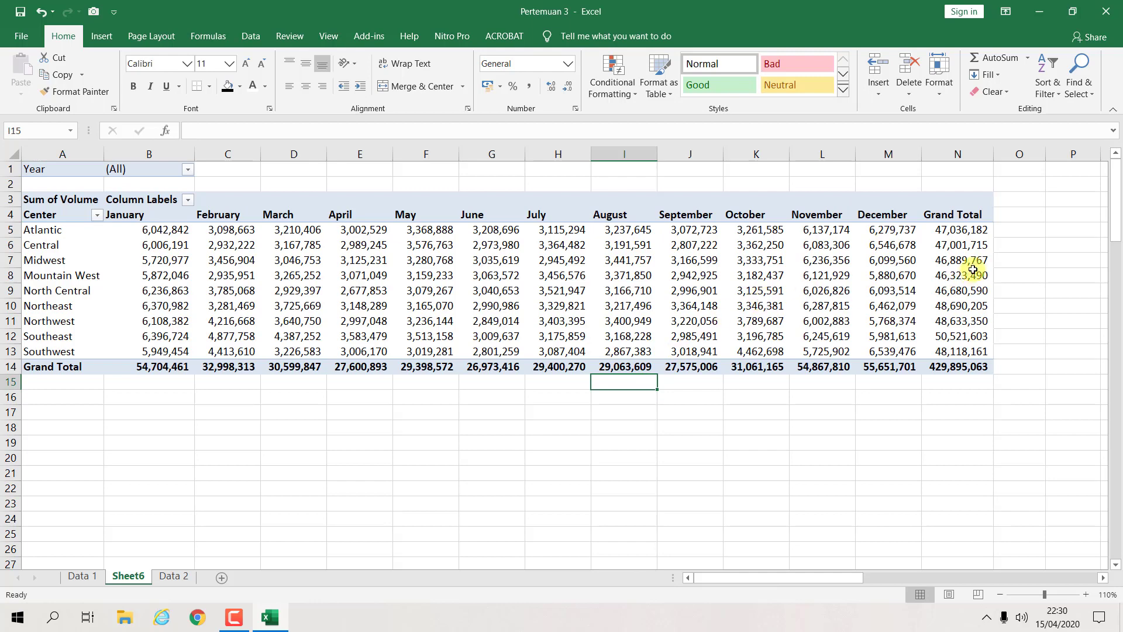
{"action": "left_click", "coordinate": [576, 321]}
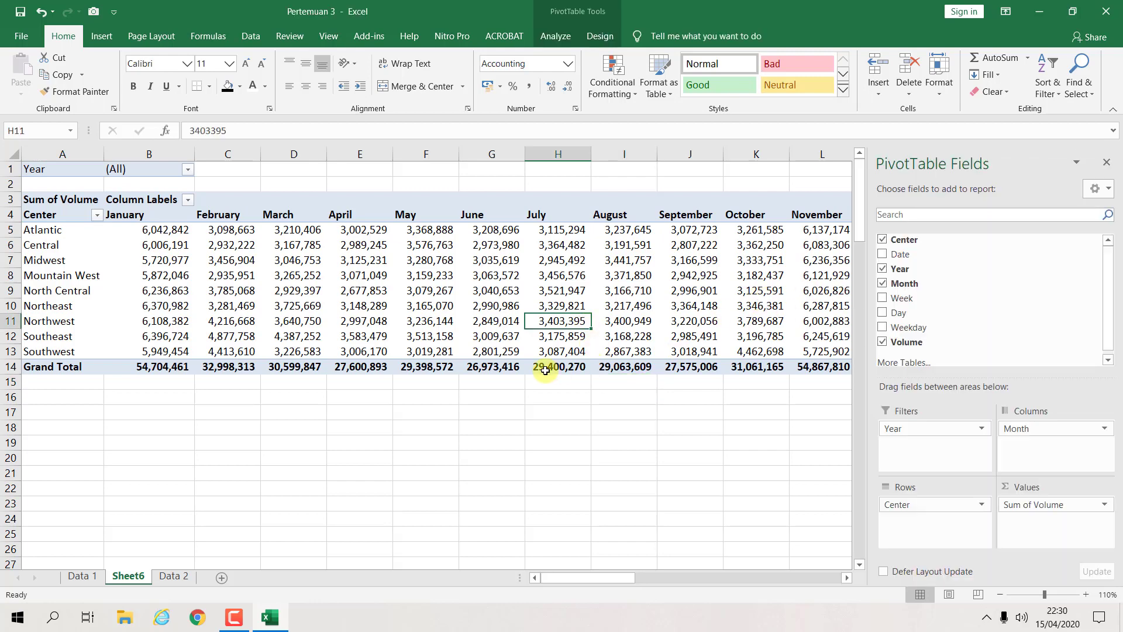
{"action": "mouse_move", "coordinate": [558, 335]}
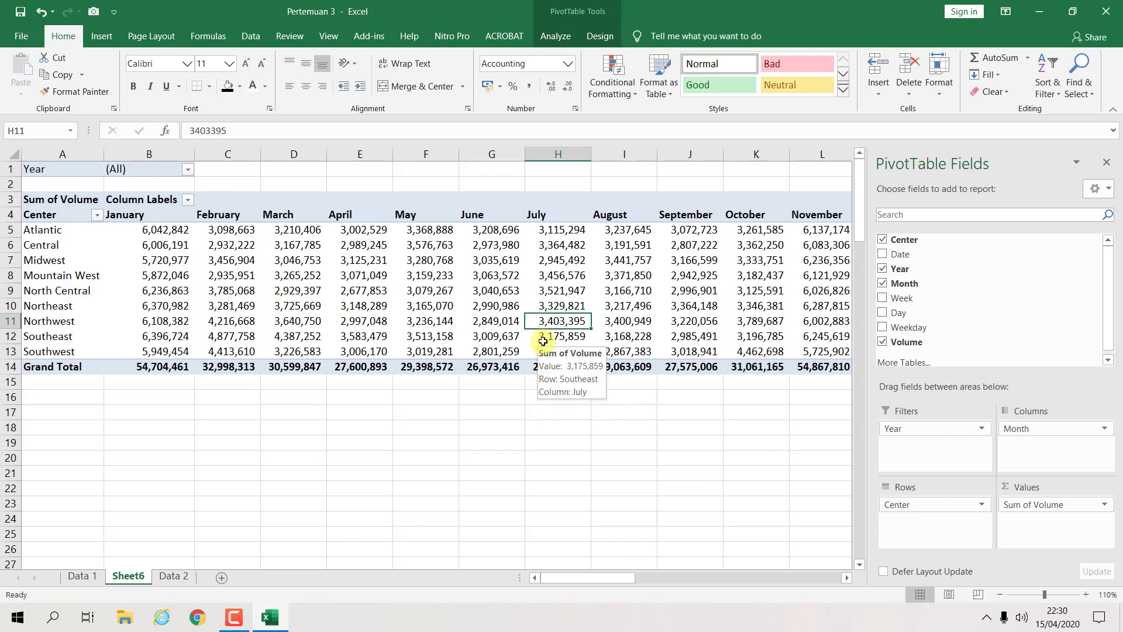
{"action": "left_click", "coordinate": [482, 449]}
{"action": "left_click", "coordinate": [690, 412]}
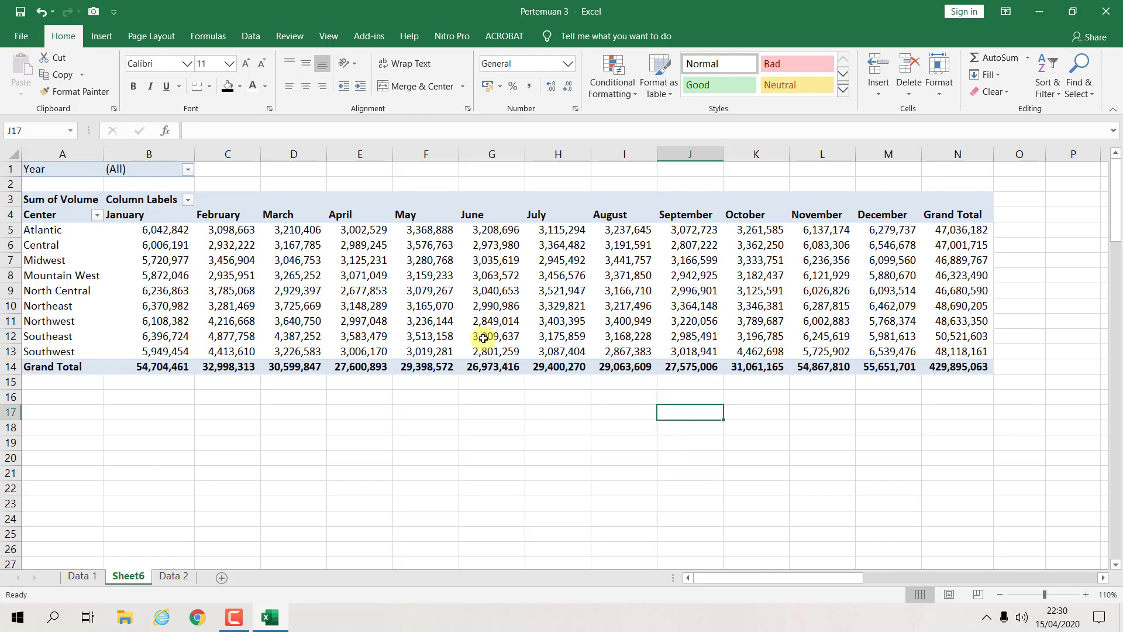
{"action": "left_click", "coordinate": [439, 334]}
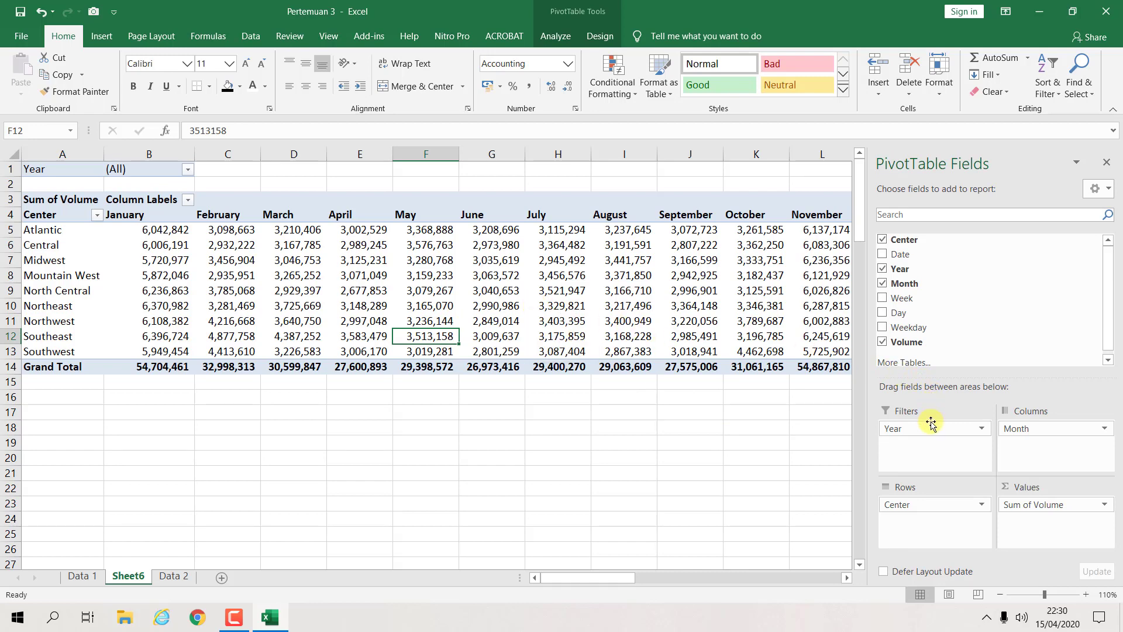
Remove Year, Month, Center and Sum of Volume from the pivot, then add Volume back to Values
{"action": "left_click_drag", "start_coordinate": [930, 428], "coordinate": [952, 336]}
{"action": "left_click_drag", "start_coordinate": [1022, 298], "coordinate": [1023, 299]}
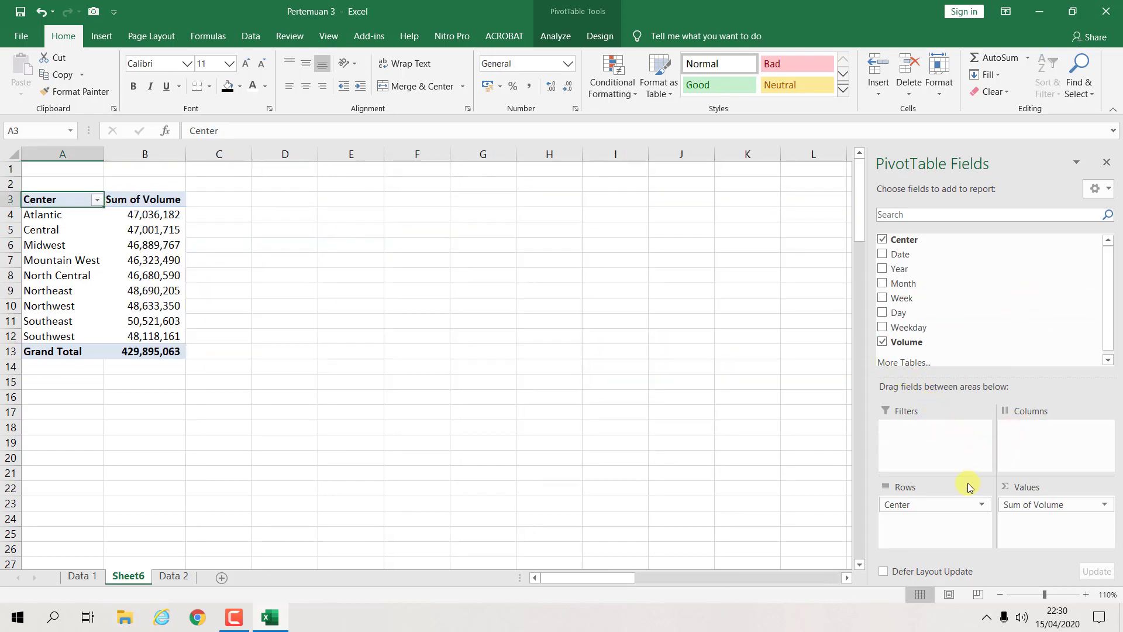
{"action": "left_click_drag", "start_coordinate": [952, 504], "coordinate": [1022, 301]}
{"action": "left_click_drag", "start_coordinate": [1049, 509], "coordinate": [1002, 331]}
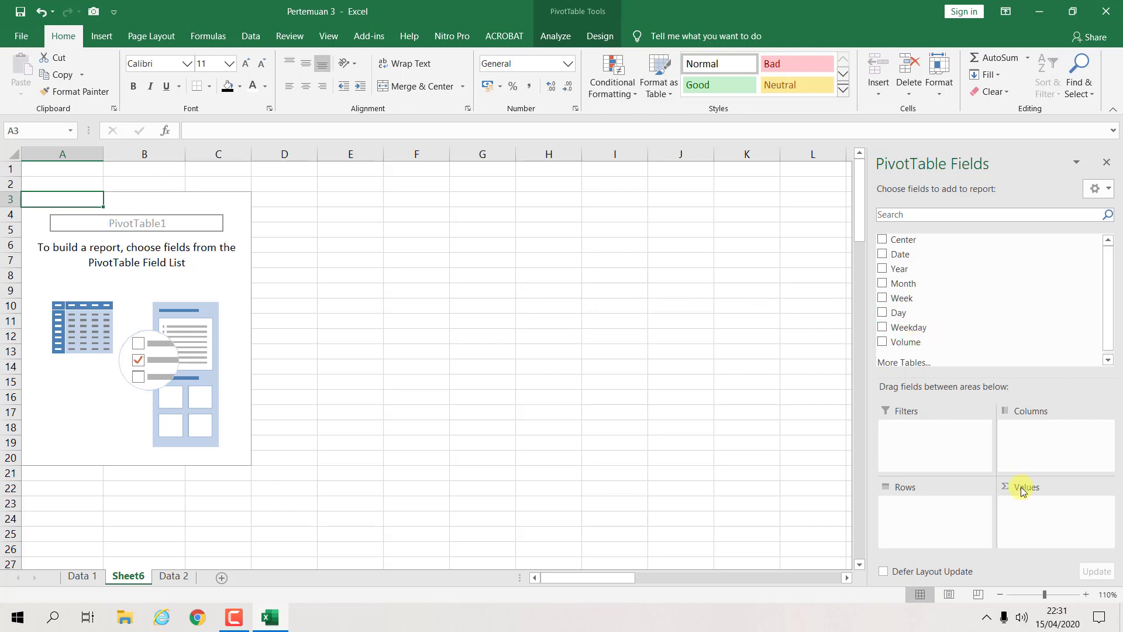
{"action": "left_click_drag", "start_coordinate": [915, 343], "coordinate": [1044, 509]}
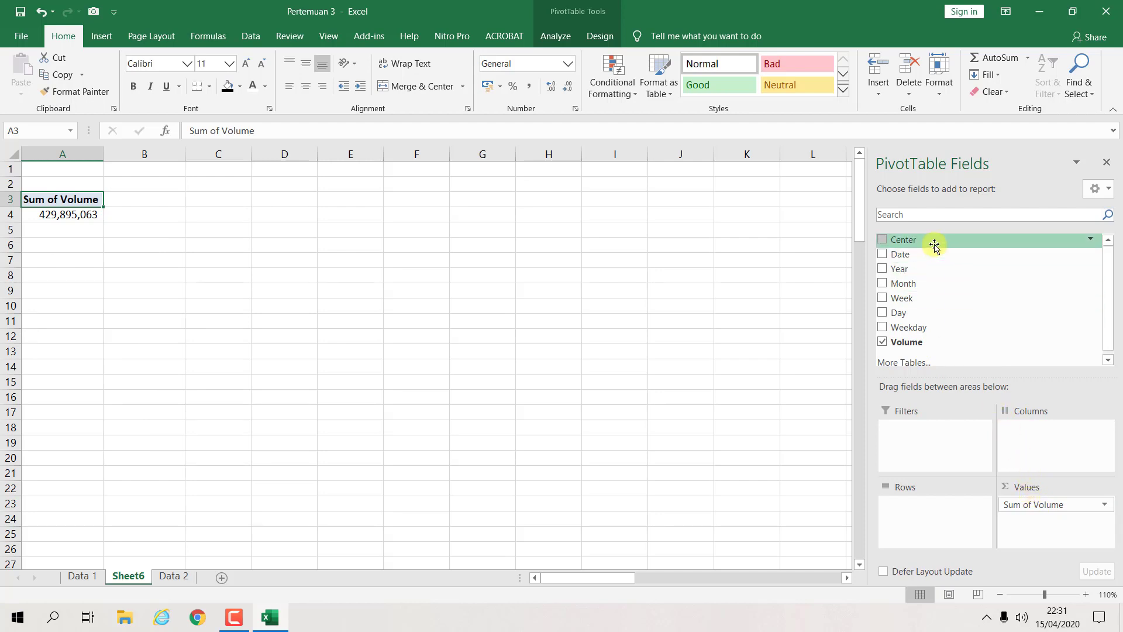
Put Center in rows and Month in columns, then move Year into rows above Center
{"action": "left_click_drag", "start_coordinate": [934, 245], "coordinate": [921, 510]}
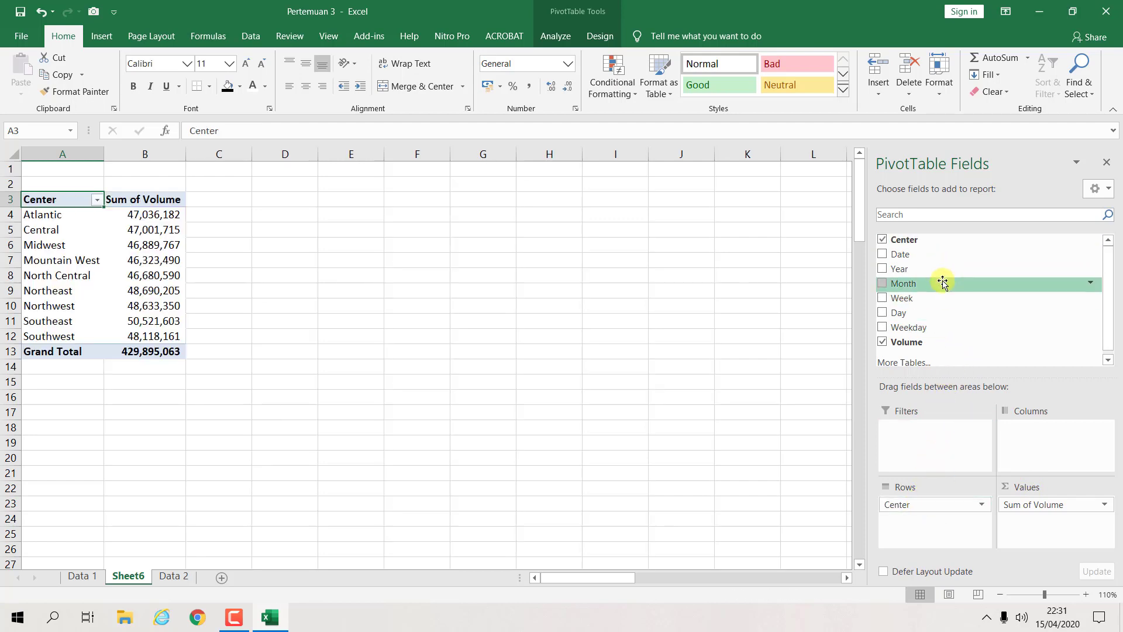
{"action": "left_click_drag", "start_coordinate": [941, 274], "coordinate": [934, 445]}
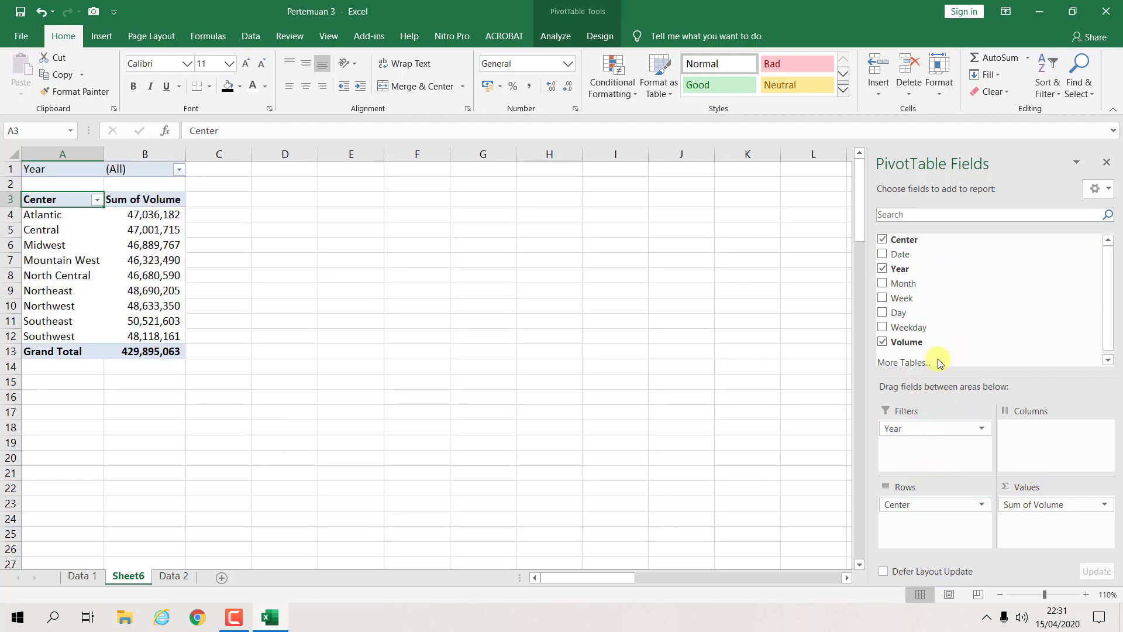
{"action": "mouse_move", "coordinate": [937, 283]}
{"action": "left_mouse_down"}
{"action": "mouse_move", "coordinate": [927, 517]}
{"action": "mouse_move", "coordinate": [1055, 442]}
{"action": "left_mouse_up"}
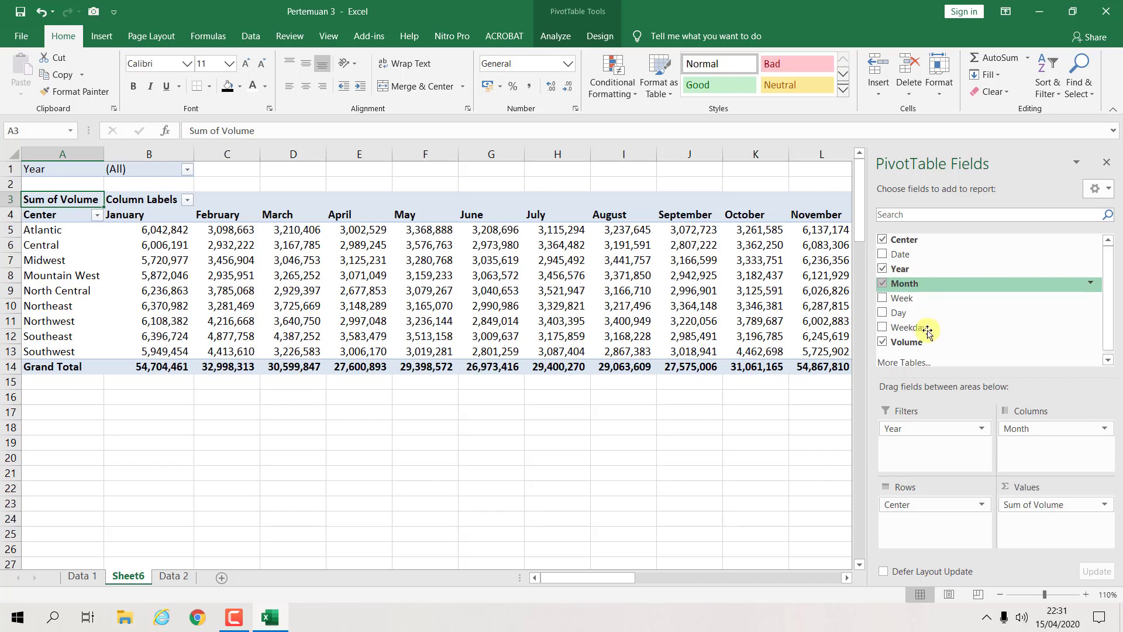
{"action": "mouse_move", "coordinate": [919, 434]}
{"action": "left_mouse_down"}
{"action": "mouse_move", "coordinate": [912, 522]}
{"action": "mouse_move", "coordinate": [920, 510]}
{"action": "left_mouse_up"}
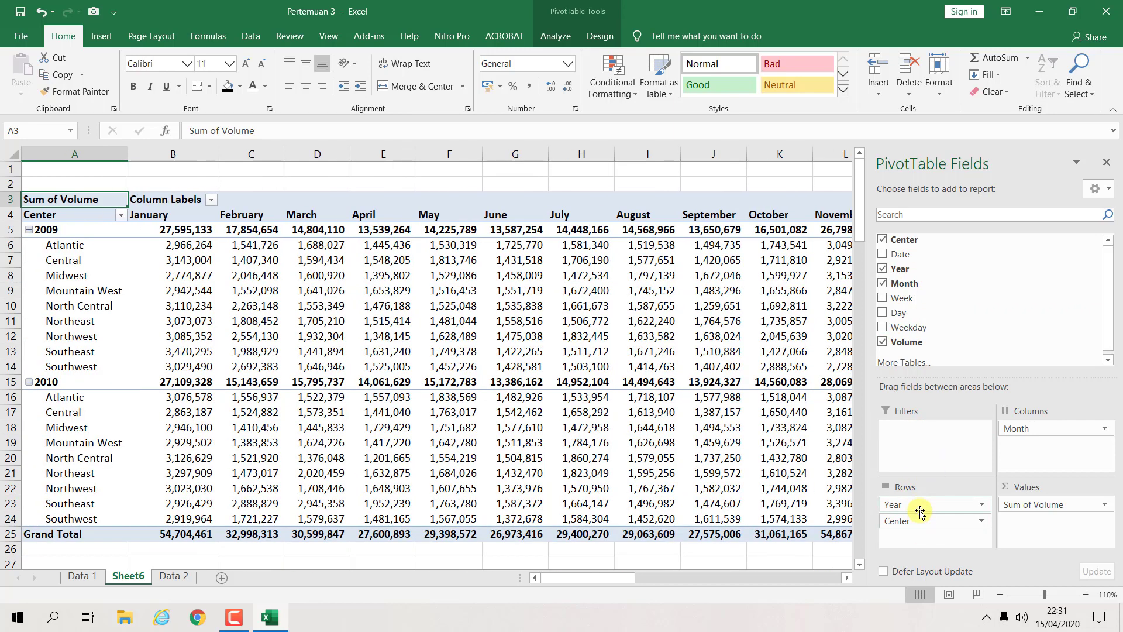
{"action": "left_click", "coordinate": [672, 276]}
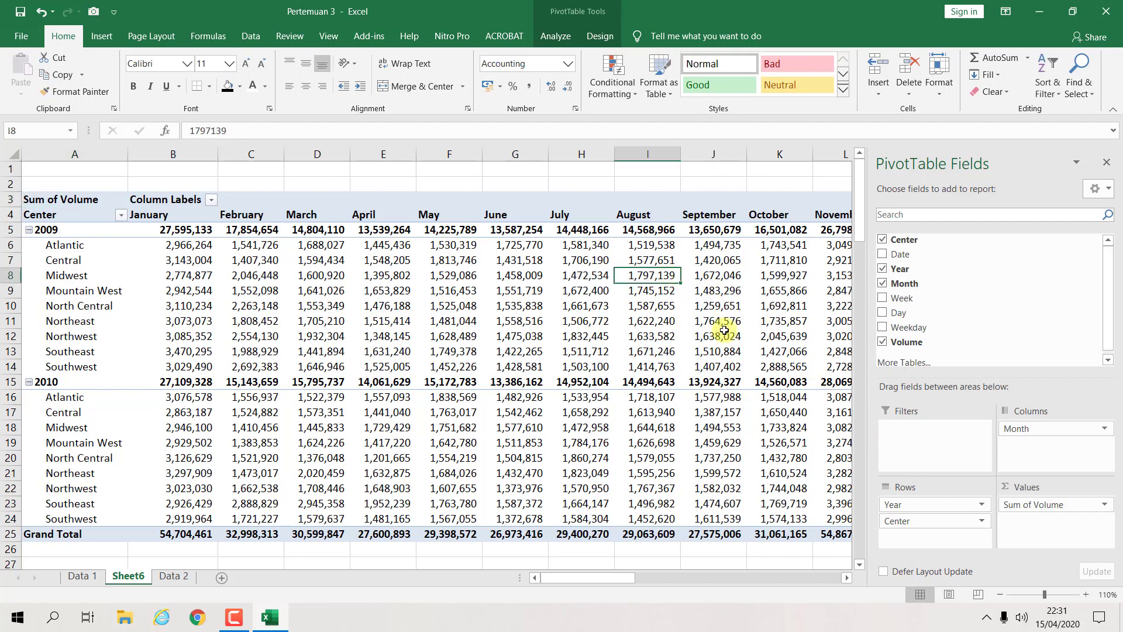
{"action": "scroll", "coordinate": [714, 359], "scroll_direction": "down", "scroll_amount": 2}
{"action": "scroll", "coordinate": [714, 359], "scroll_direction": "up", "scroll_amount": 2}
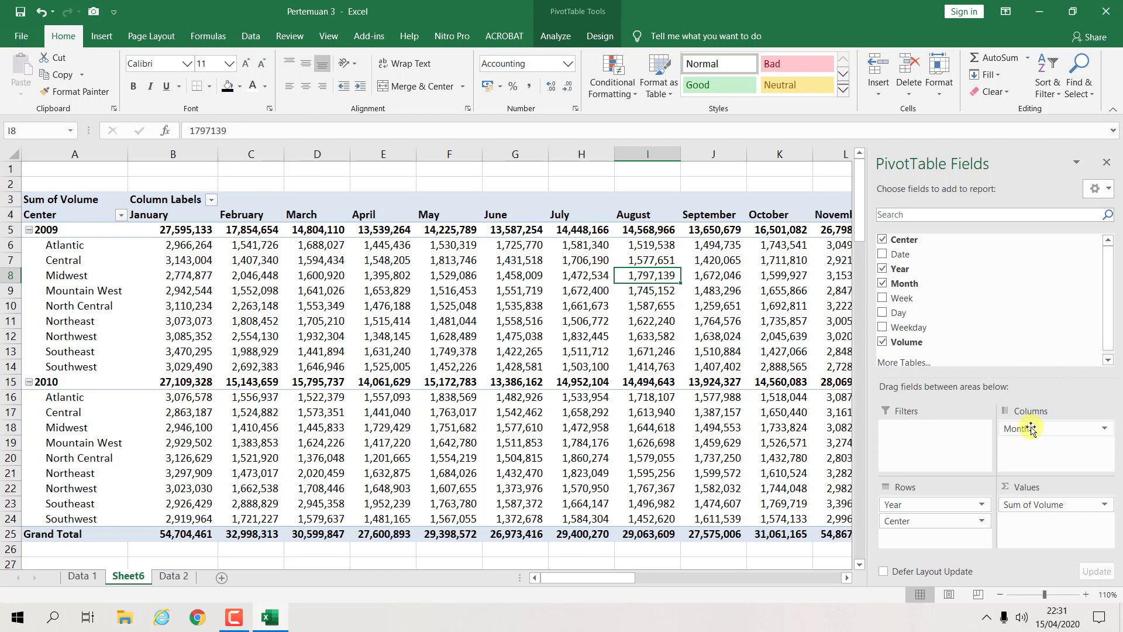
{"action": "left_click_drag", "start_coordinate": [923, 498], "coordinate": [900, 518]}
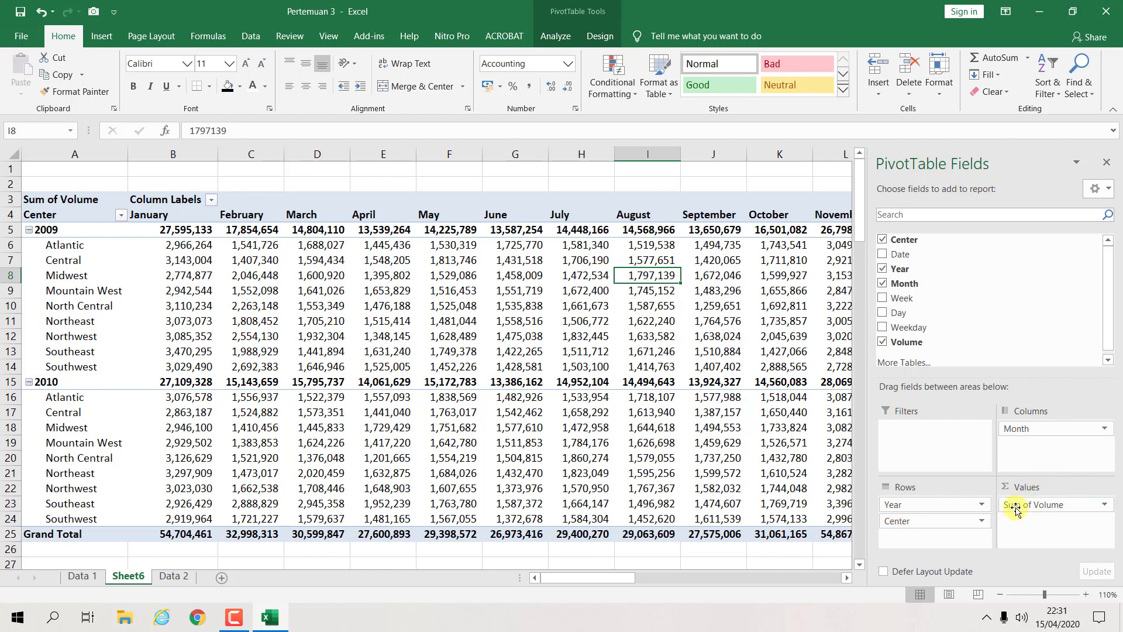
{"action": "left_click_drag", "start_coordinate": [943, 525], "coordinate": [889, 501]}
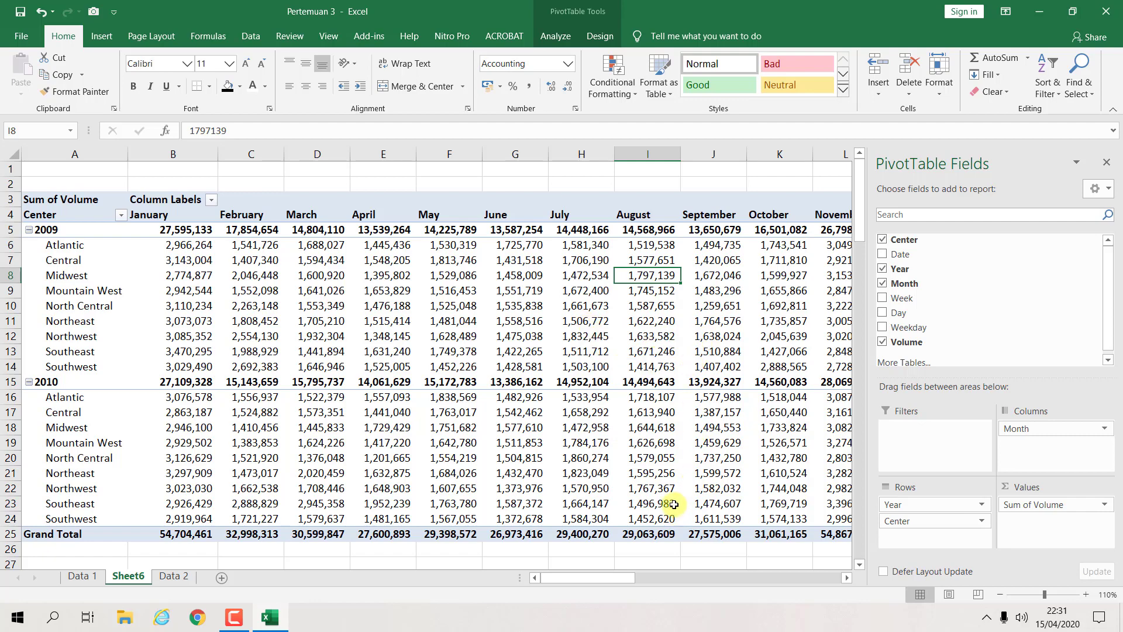
{"action": "scroll", "coordinate": [674, 477], "scroll_direction": "down", "scroll_amount": 1}
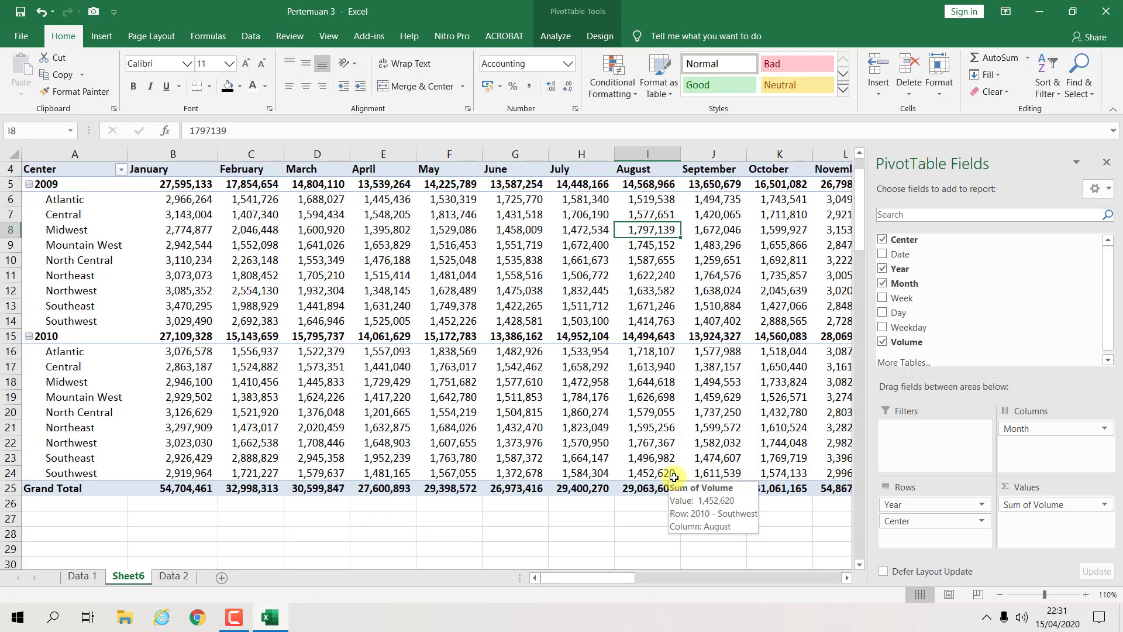
{"action": "scroll", "coordinate": [673, 478], "scroll_direction": "up", "scroll_amount": 1}
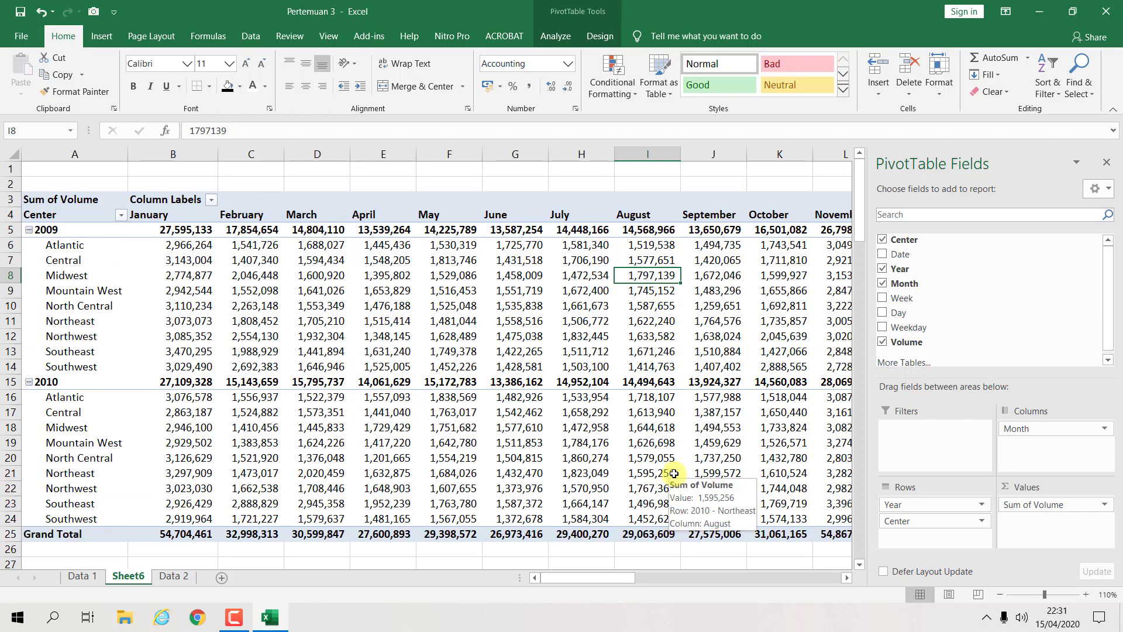
{"action": "left_click", "coordinate": [588, 356]}
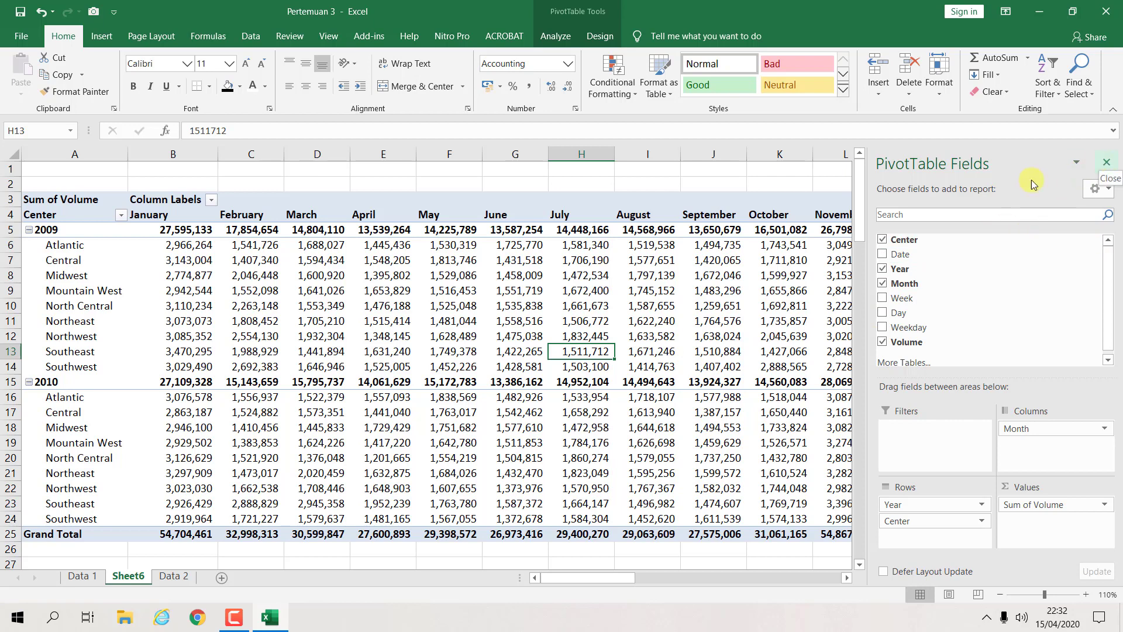
{"action": "left_click", "coordinate": [465, 231]}
{"action": "left_click", "coordinate": [514, 304]}
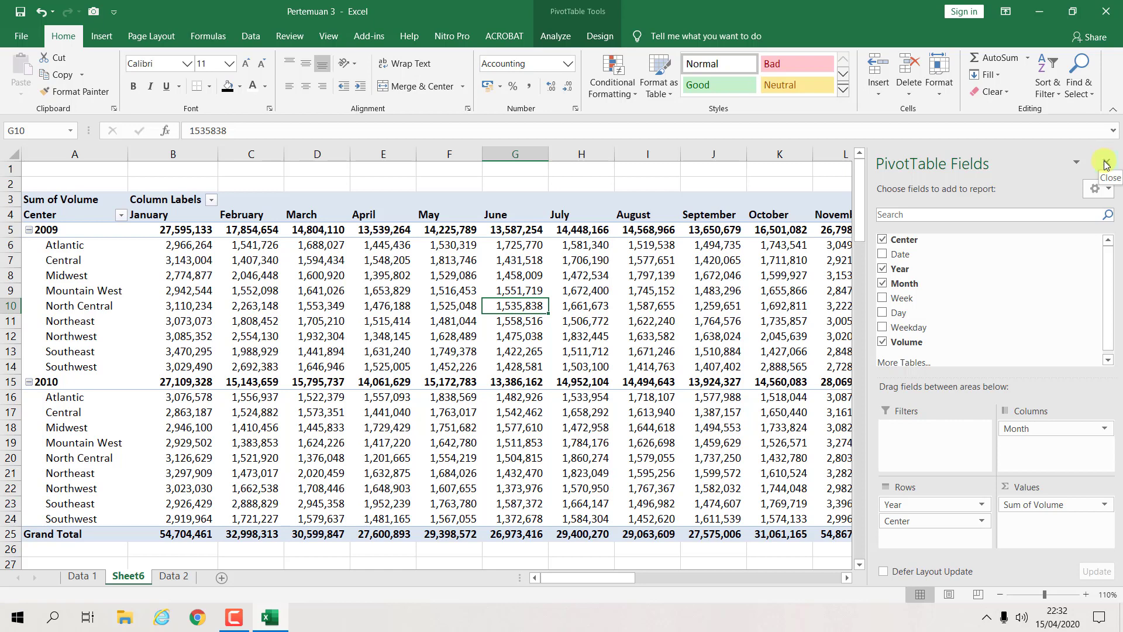
Close the PivotTable Fields pane and inspect the yearly and monthly values through Grand Total
{"action": "left_click", "coordinate": [1105, 164]}
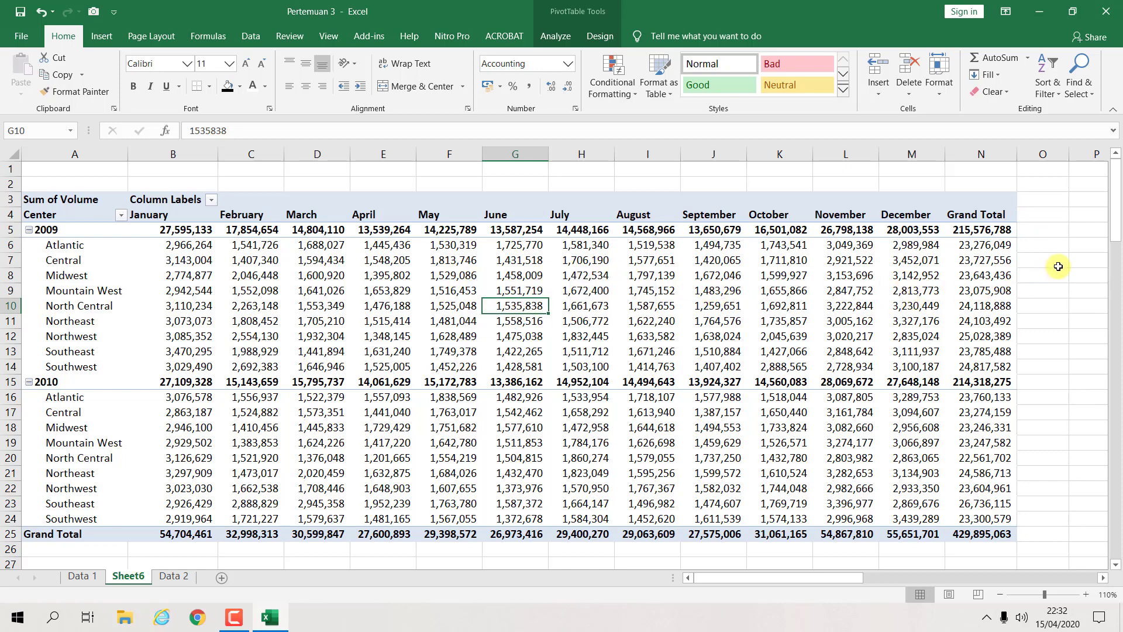
{"action": "left_click", "coordinate": [592, 337]}
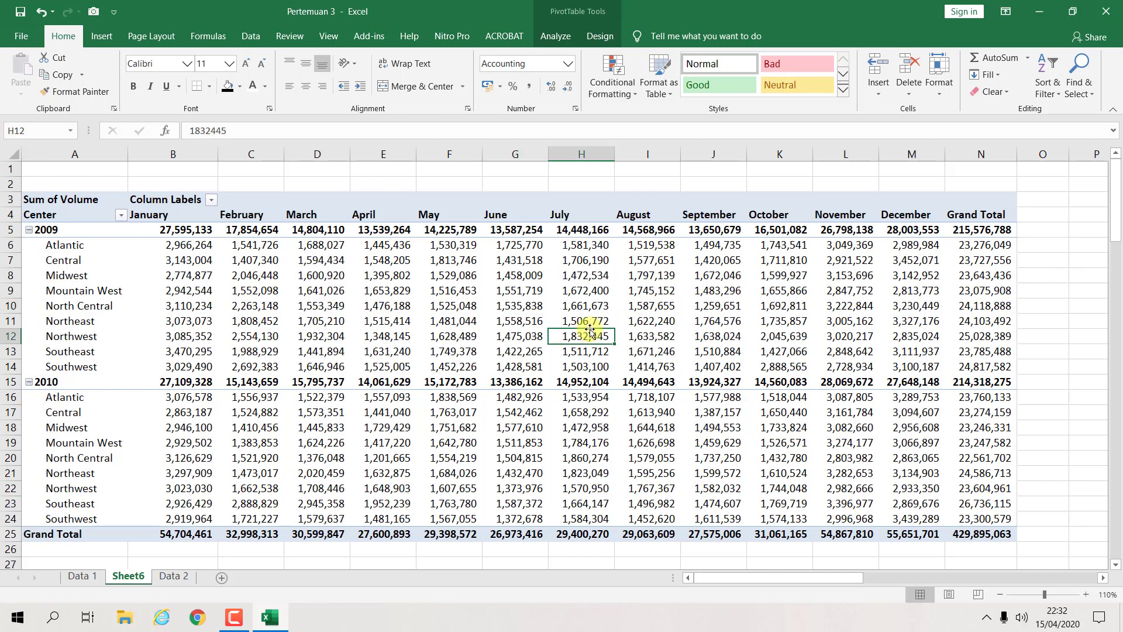
{"action": "left_click", "coordinate": [490, 291]}
{"action": "left_click", "coordinate": [343, 321]}
{"action": "left_click", "coordinate": [447, 380]}
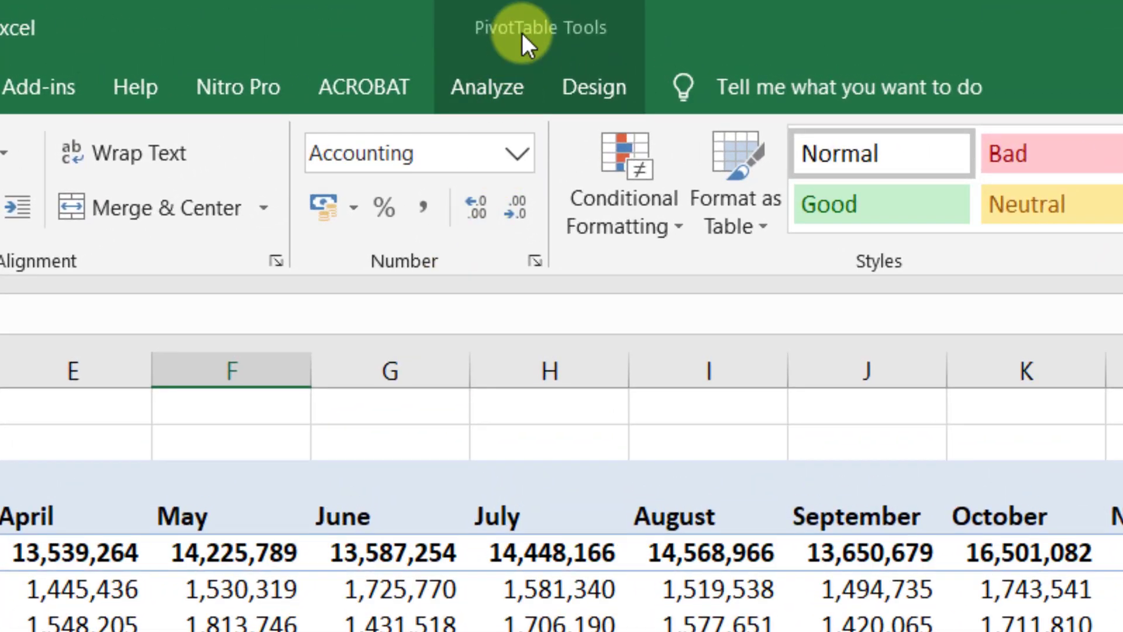
{"action": "left_click", "coordinate": [216, 440]}
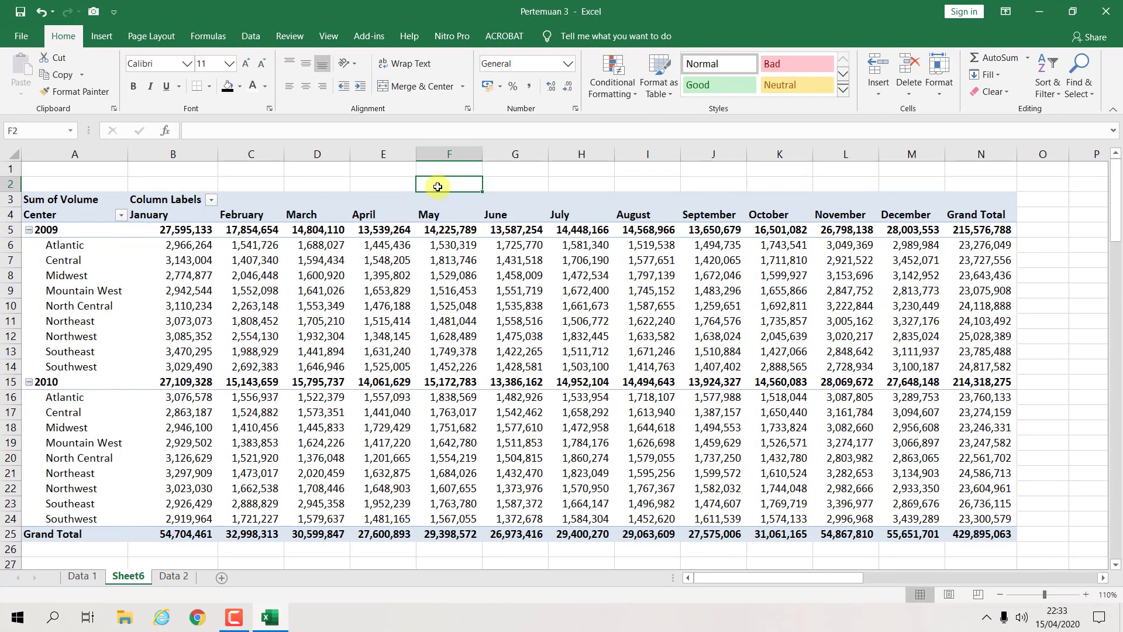
Select a pivot cell and bring up the PivotTable Analyze options showing the name PivotTable1
{"action": "left_click", "coordinate": [383, 284]}
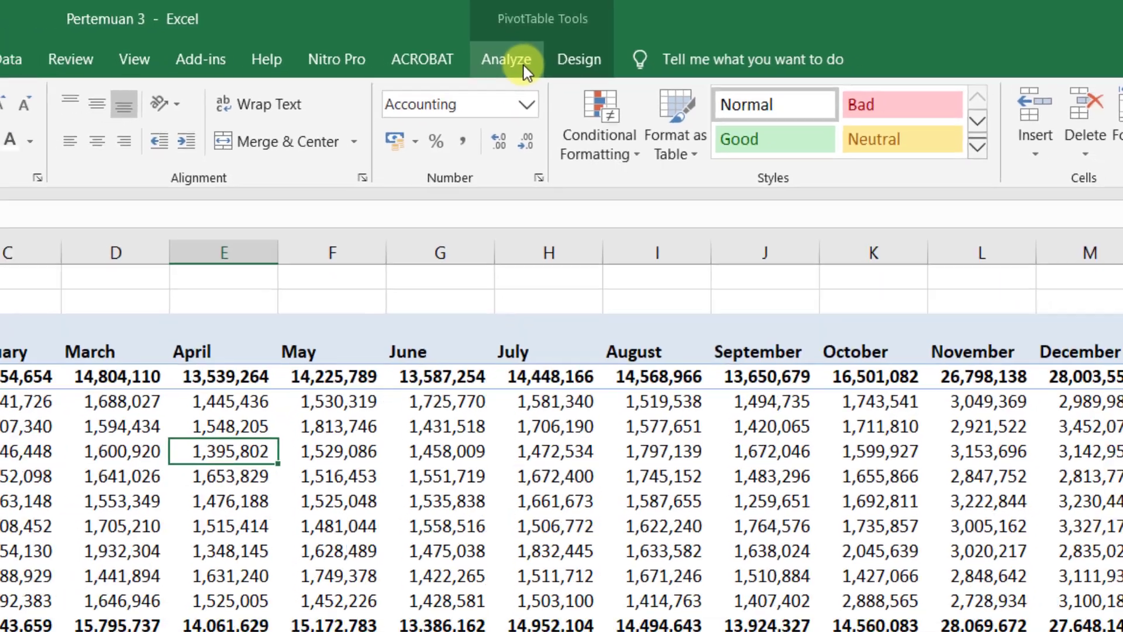
{"action": "left_click", "coordinate": [510, 71]}
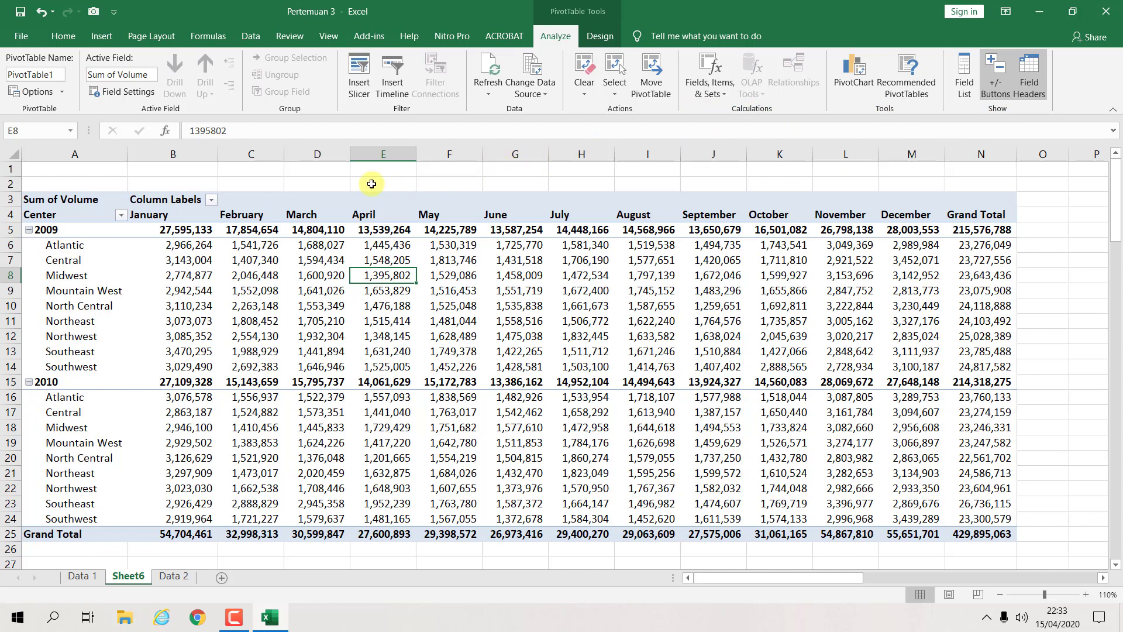
Rename the pivot table from PivotTable1 to 'Data Penjualan'
{"action": "left_click", "coordinate": [61, 73]}
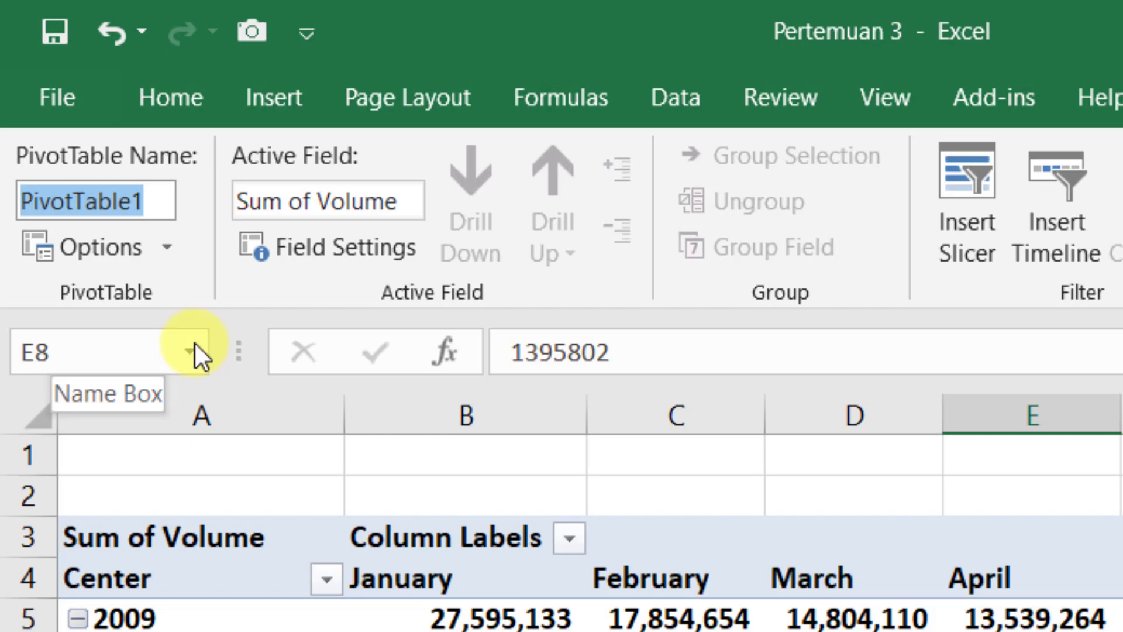
{"action": "type", "text": "F"}
{"action": "key", "text": "BackSpace"}
{"action": "type", "text": "Dat"}
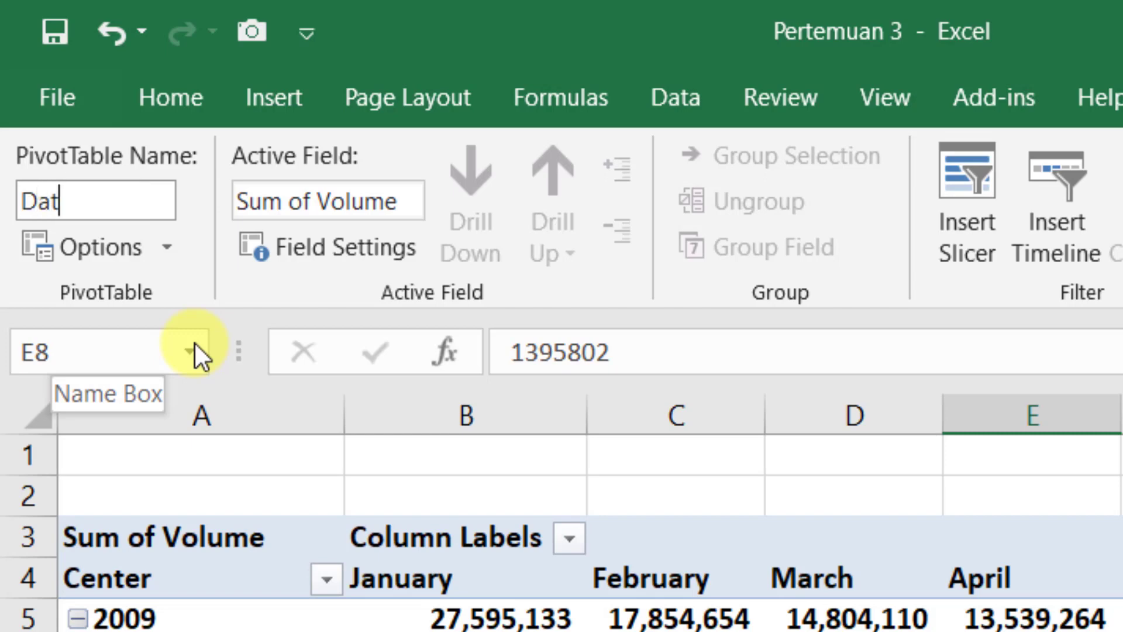
{"action": "type", "text": "a Penjualan"}
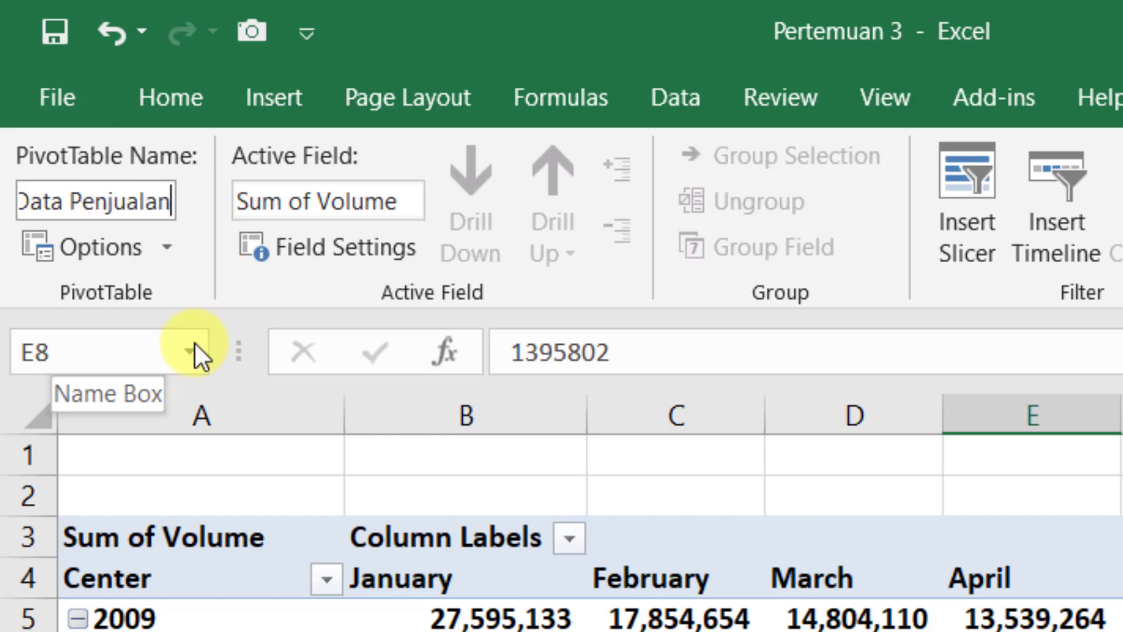
{"action": "key", "text": "Return"}
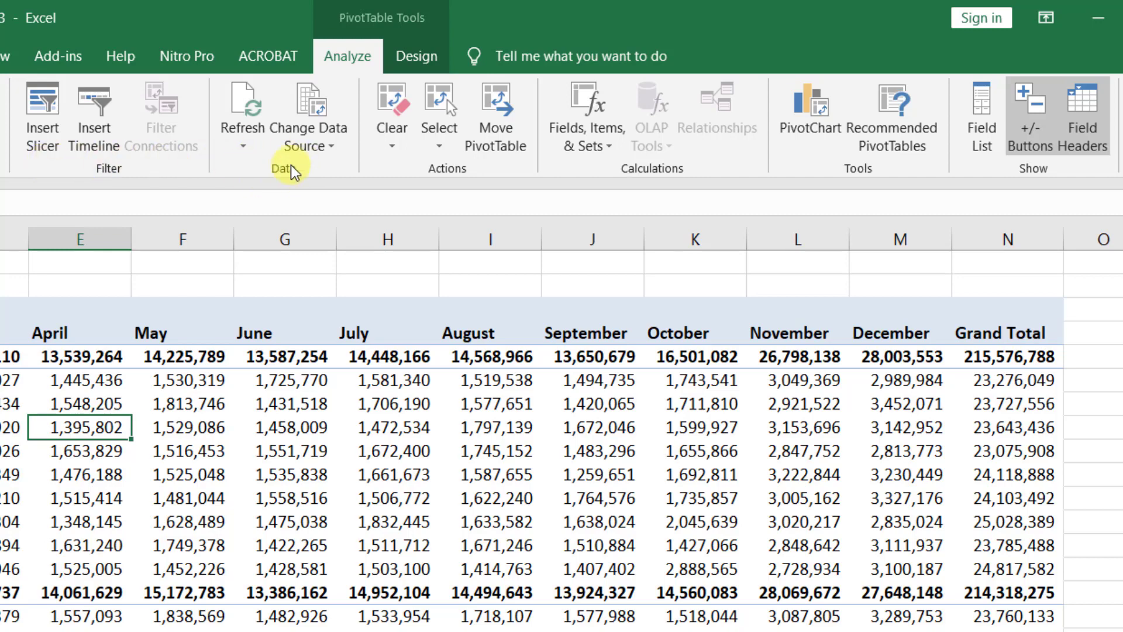
{"action": "left_click", "coordinate": [340, 148]}
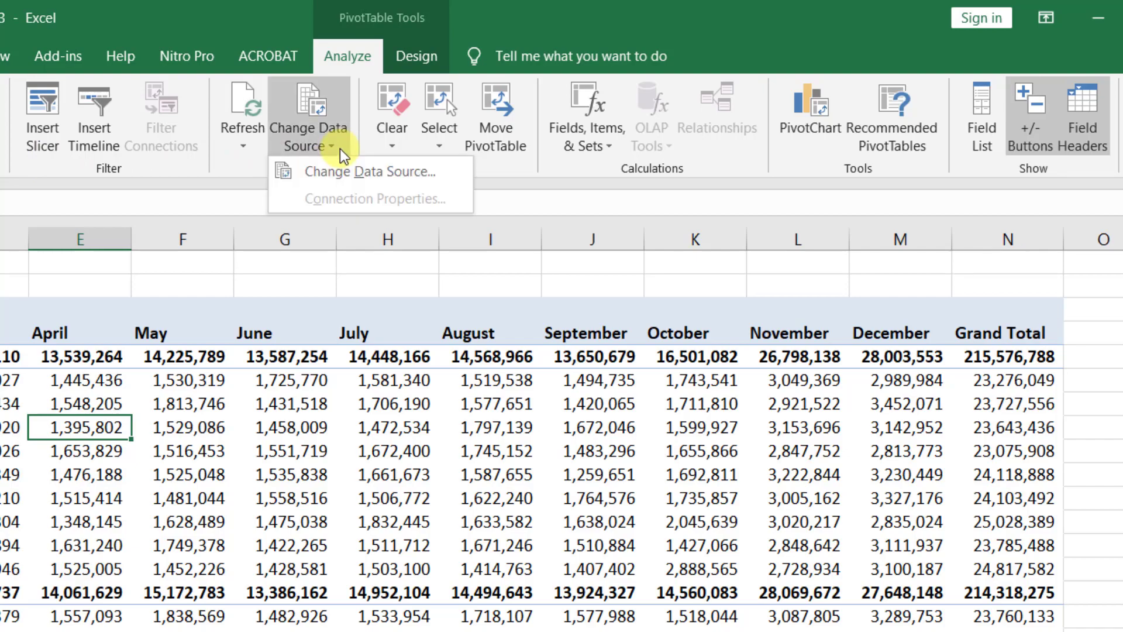
{"action": "left_click", "coordinate": [351, 168]}
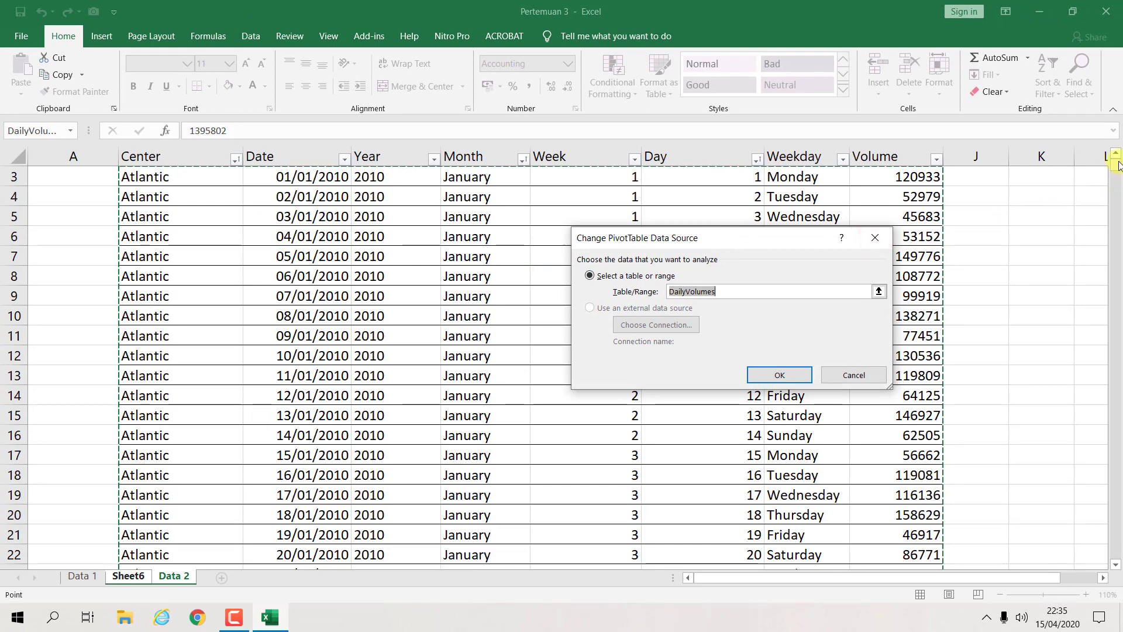
{"action": "mouse_move", "coordinate": [1118, 169]}
{"action": "left_mouse_down"}
{"action": "mouse_move", "coordinate": [1105, 567]}
{"action": "mouse_move", "coordinate": [1111, 155]}
{"action": "left_mouse_up"}
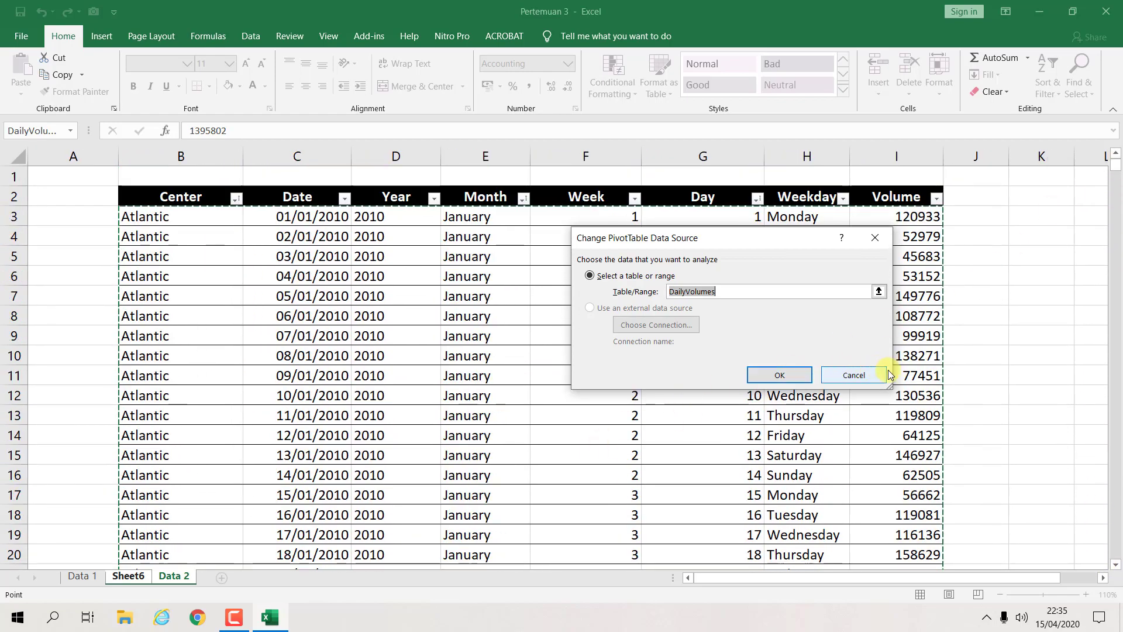
{"action": "left_click", "coordinate": [865, 375]}
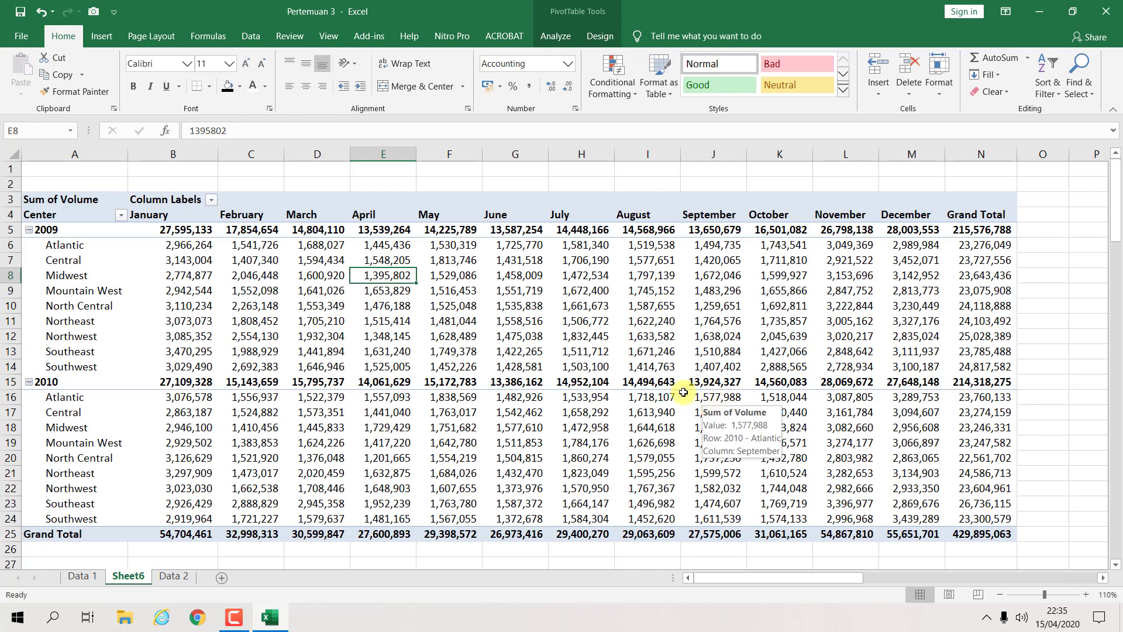
{"action": "left_click", "coordinate": [561, 287]}
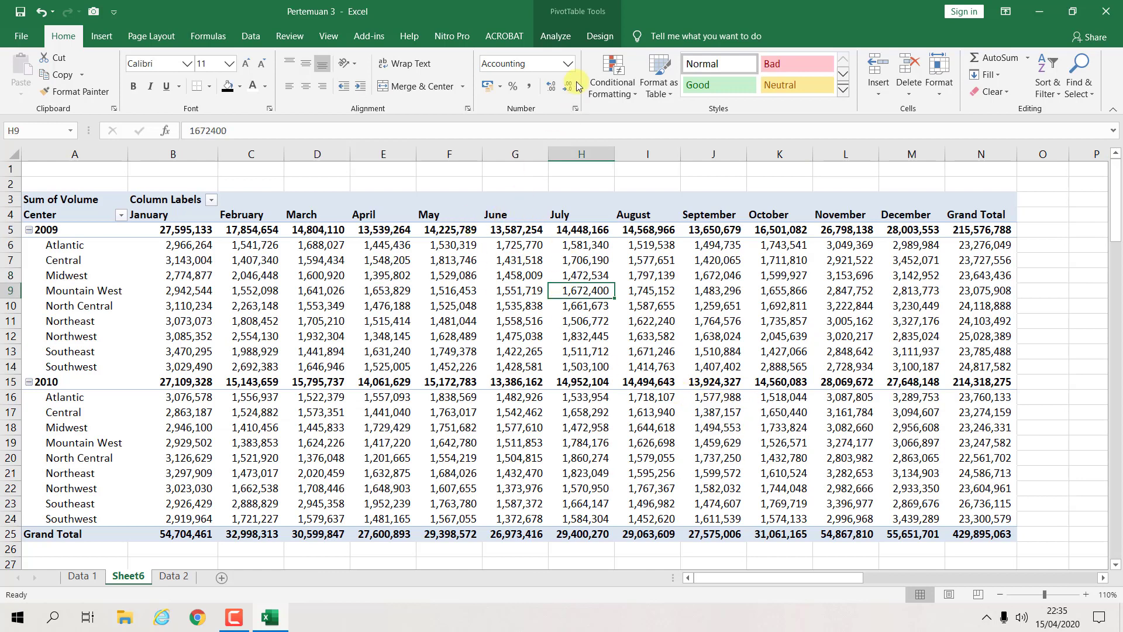
{"action": "left_click", "coordinate": [555, 35]}
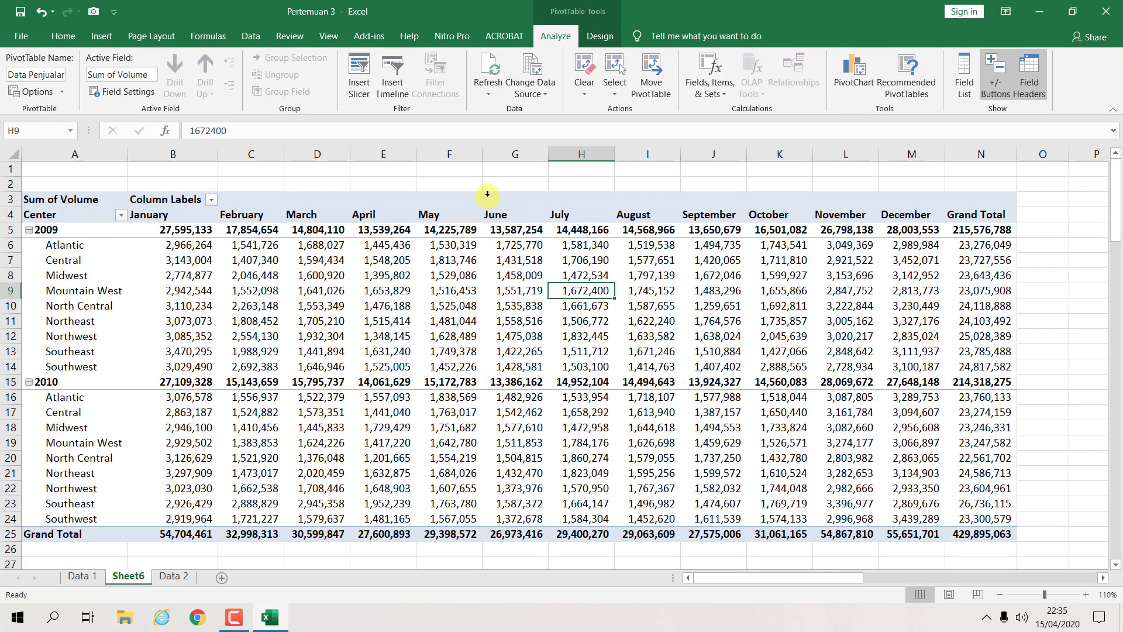
{"action": "left_click", "coordinate": [173, 576]}
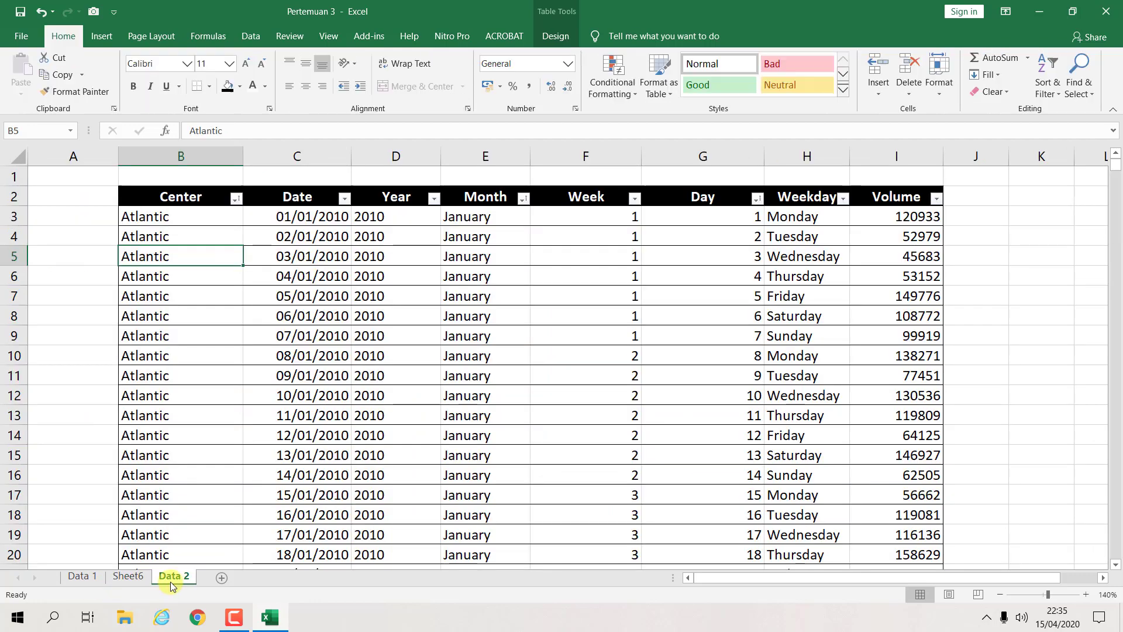
{"action": "scroll", "coordinate": [308, 325], "scroll_direction": "down", "scroll_amount": 6}
{"action": "left_click_drag", "start_coordinate": [308, 327], "coordinate": [485, 336]}
{"action": "left_click", "coordinate": [777, 356]}
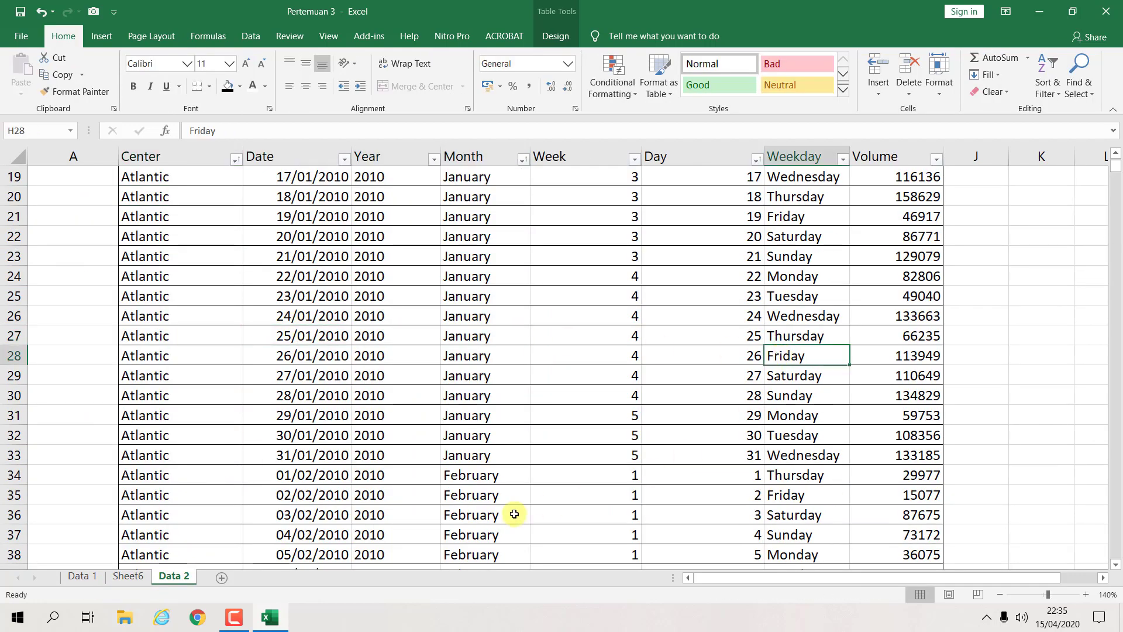
{"action": "left_click", "coordinate": [485, 514]}
{"action": "left_click", "coordinate": [128, 576]}
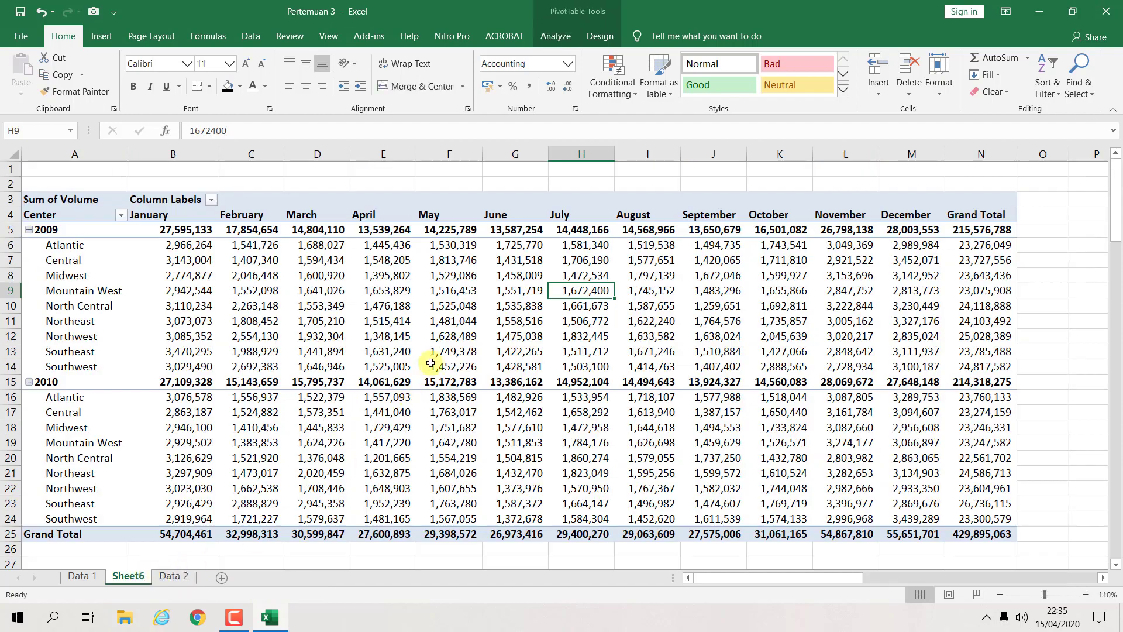
{"action": "left_click", "coordinate": [450, 321]}
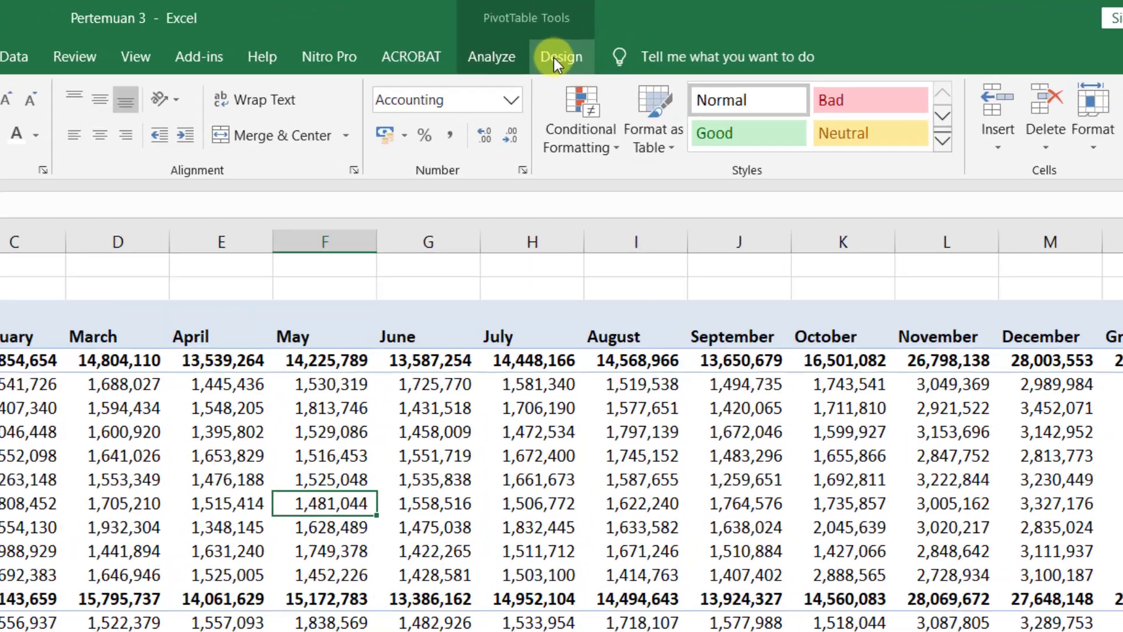
{"action": "left_click", "coordinate": [599, 36]}
{"action": "left_click", "coordinate": [553, 37]}
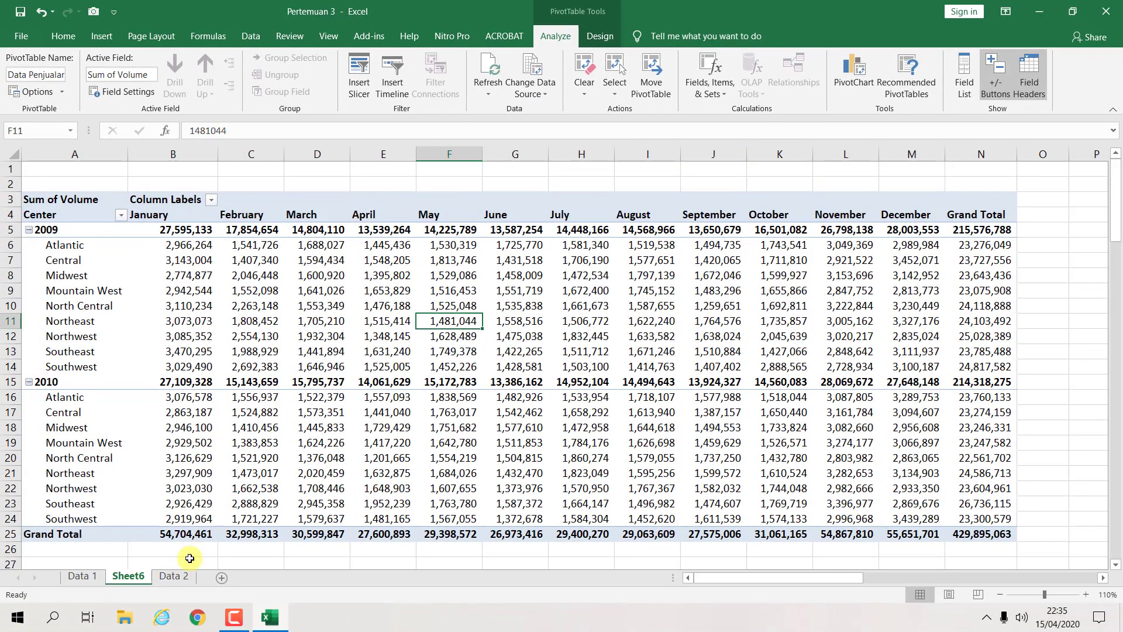
{"action": "left_click", "coordinate": [173, 575]}
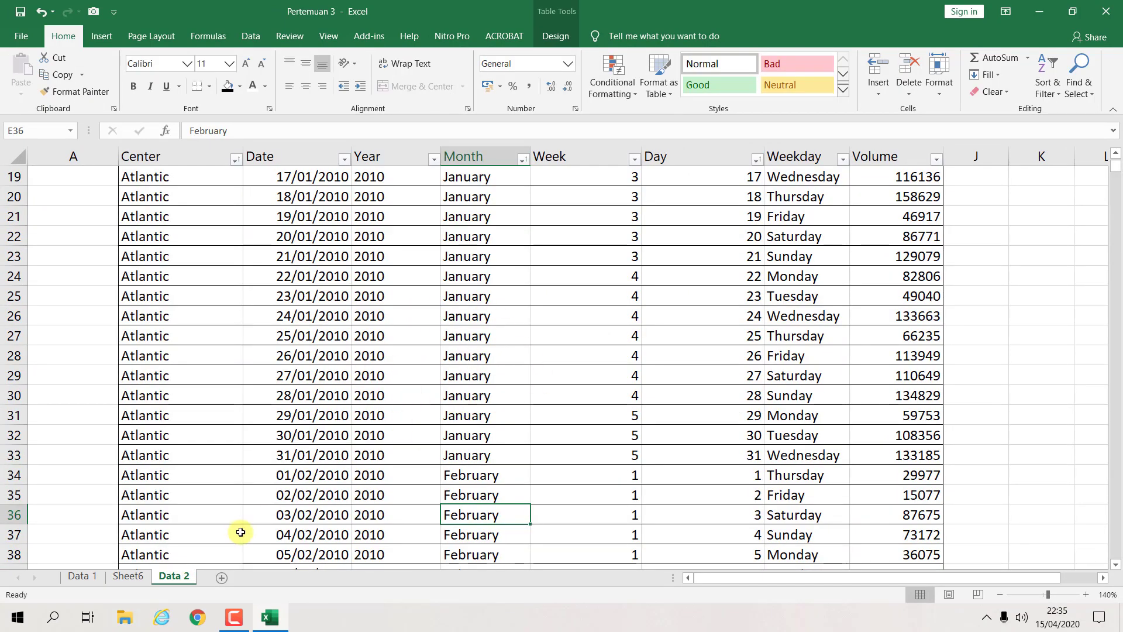
{"action": "left_click", "coordinate": [128, 575]}
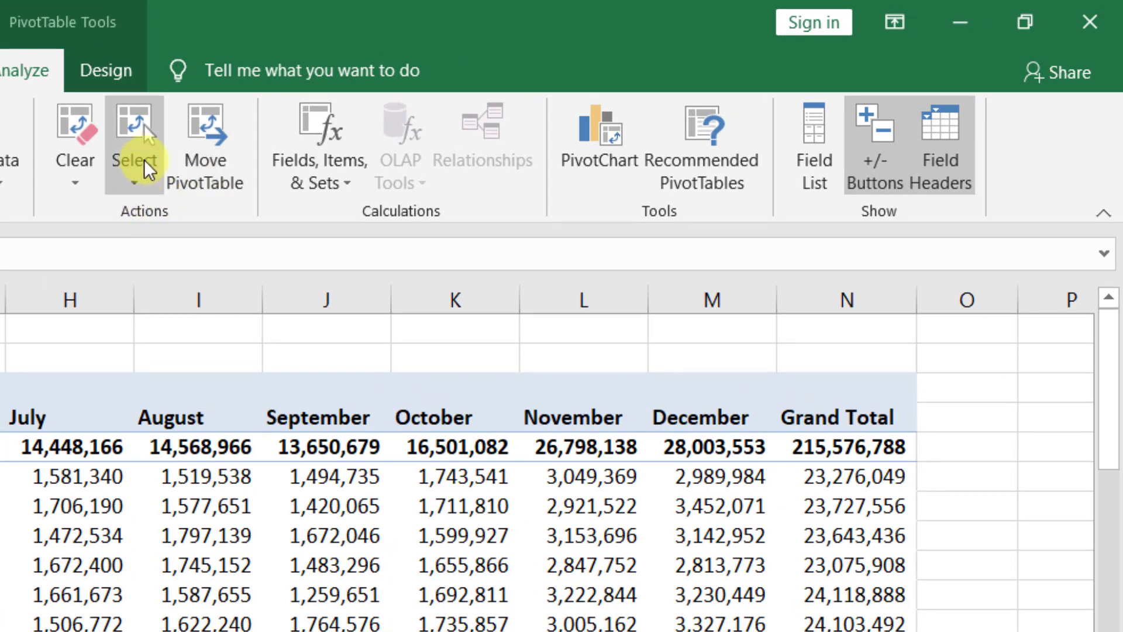
Clear every field and format from the Data Penjualan pivot table with Clear All
{"action": "left_click", "coordinate": [80, 188]}
{"action": "key", "text": "Escape"}
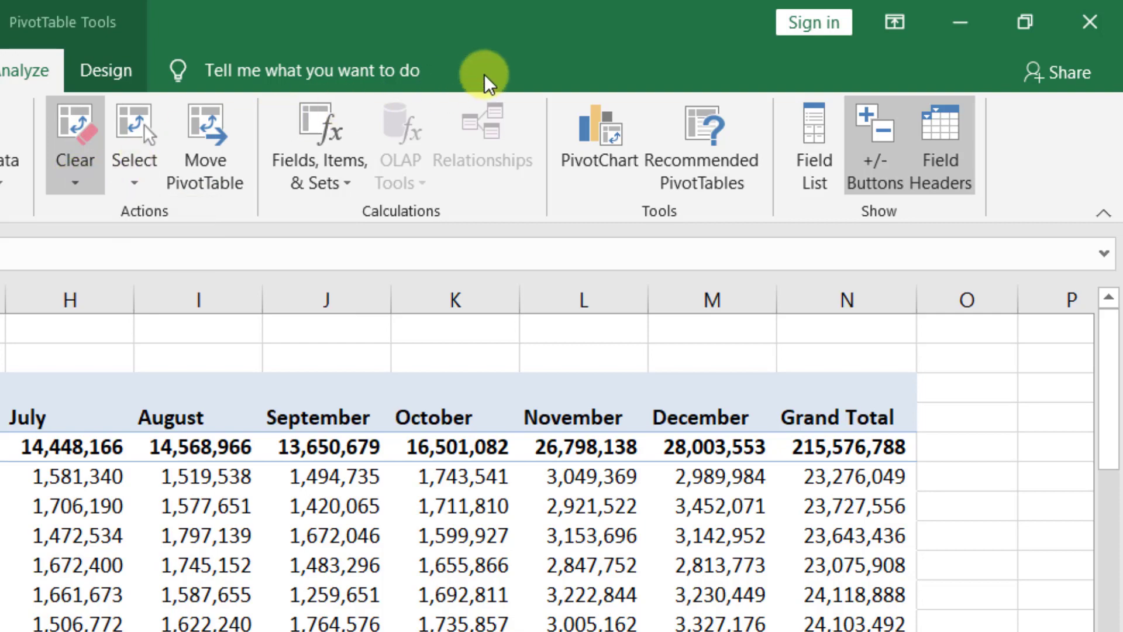
{"action": "left_click", "coordinate": [489, 82]}
{"action": "left_click", "coordinate": [647, 51]}
{"action": "left_click", "coordinate": [80, 186]}
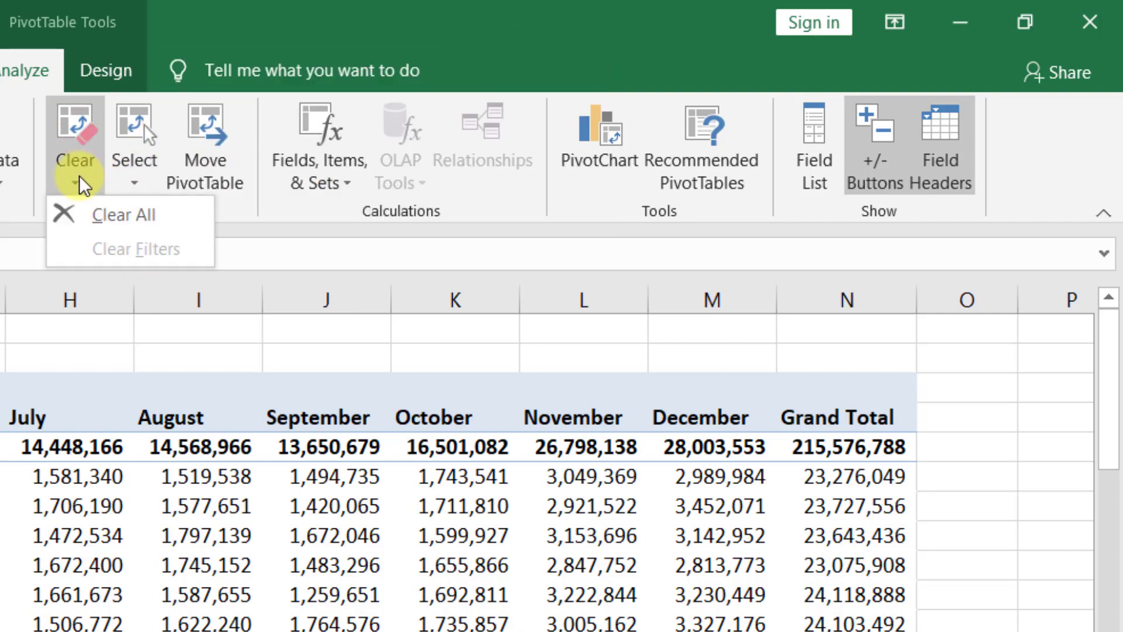
{"action": "left_click", "coordinate": [100, 214]}
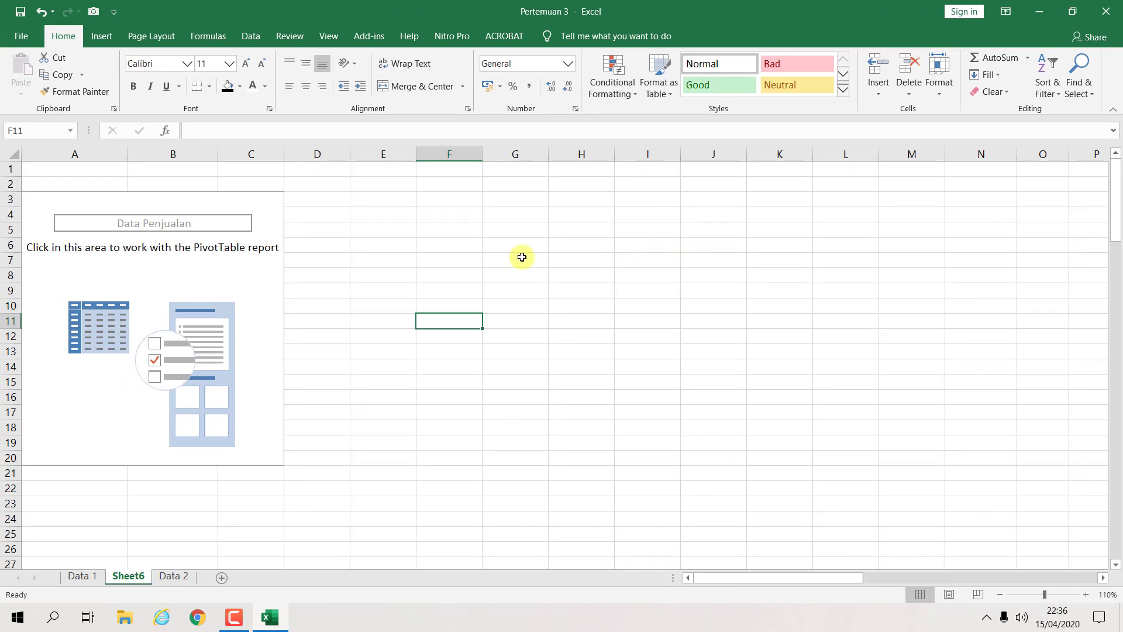
Select cells in and around the empty pivot placeholder, then bring up the PivotTable Analyze options
{"action": "left_click", "coordinate": [185, 283]}
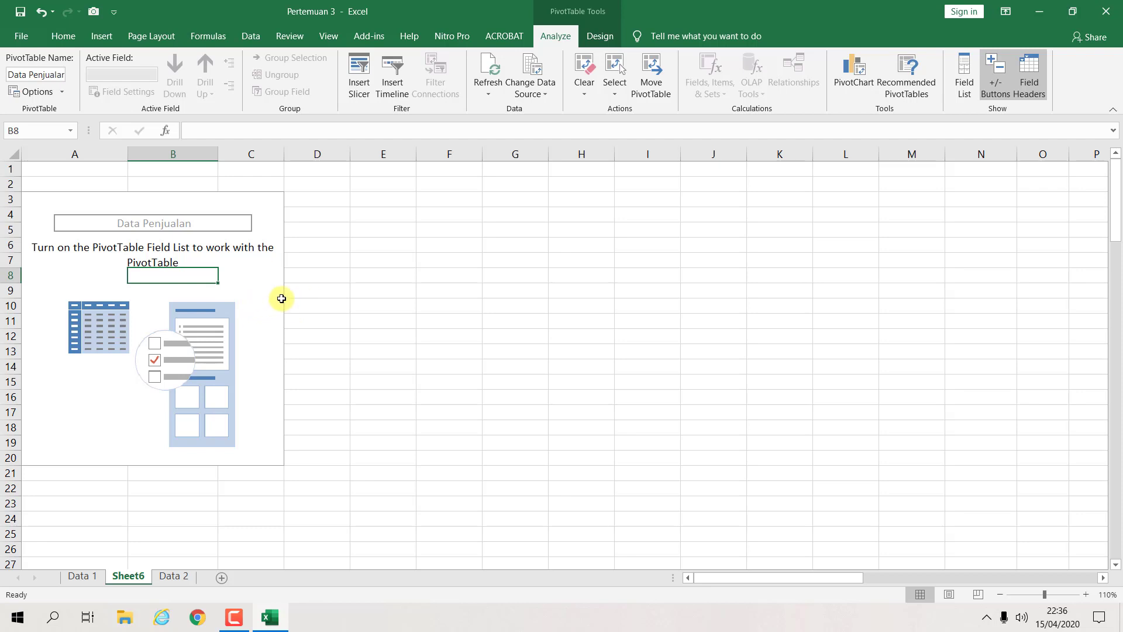
{"action": "left_click", "coordinate": [260, 276]}
{"action": "left_click", "coordinate": [388, 330]}
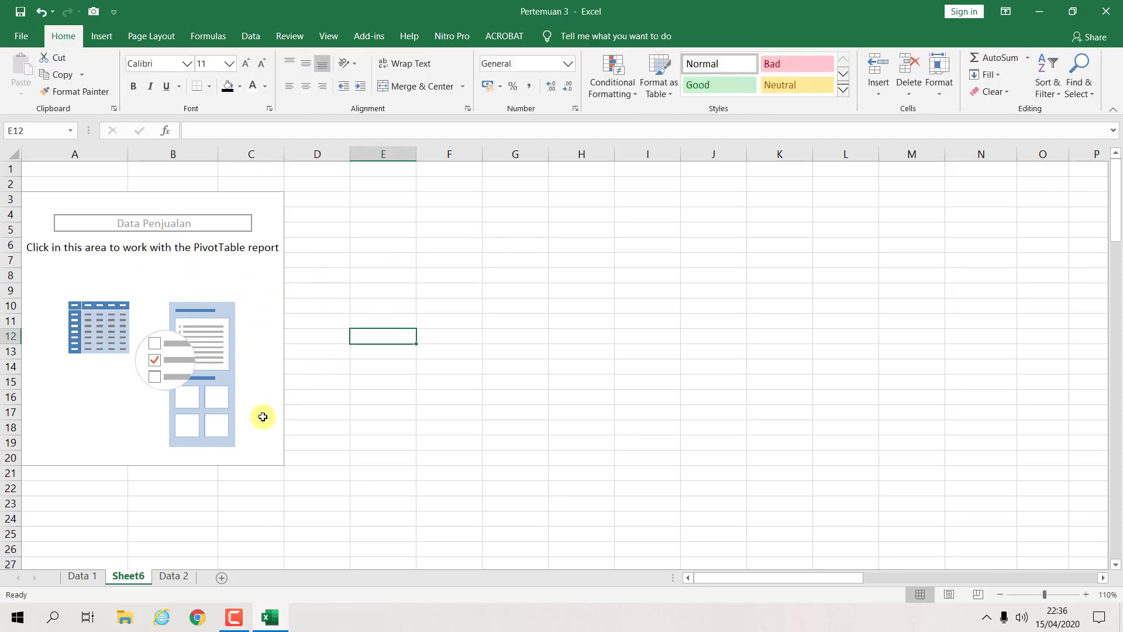
{"action": "left_click", "coordinate": [208, 416]}
{"action": "left_click", "coordinate": [81, 345]}
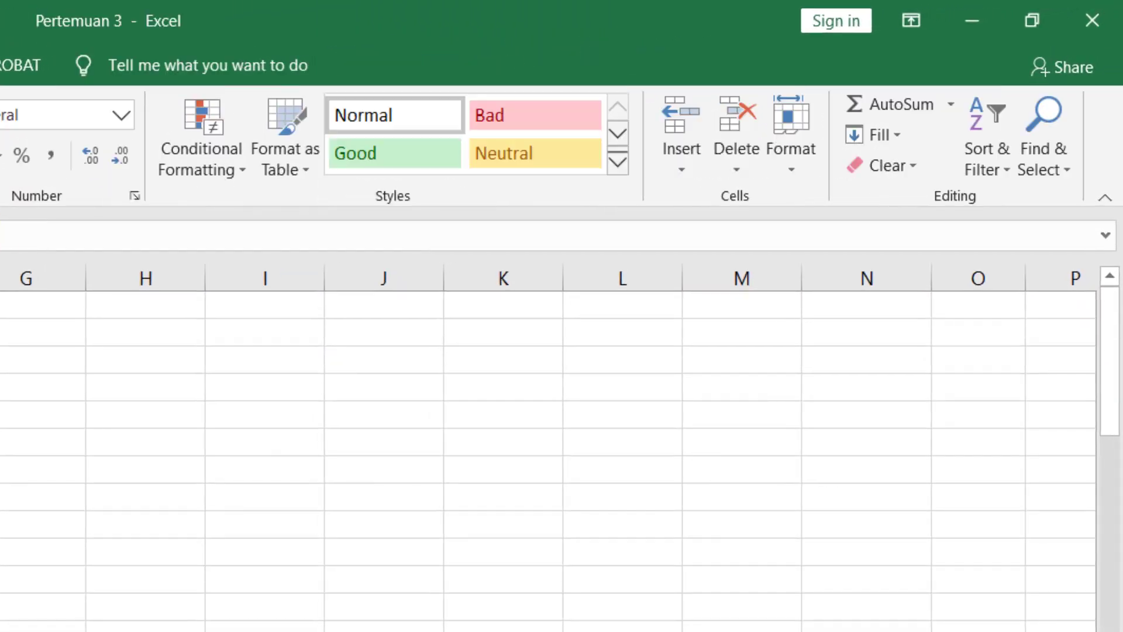
{"action": "left_click", "coordinate": [100, 67]}
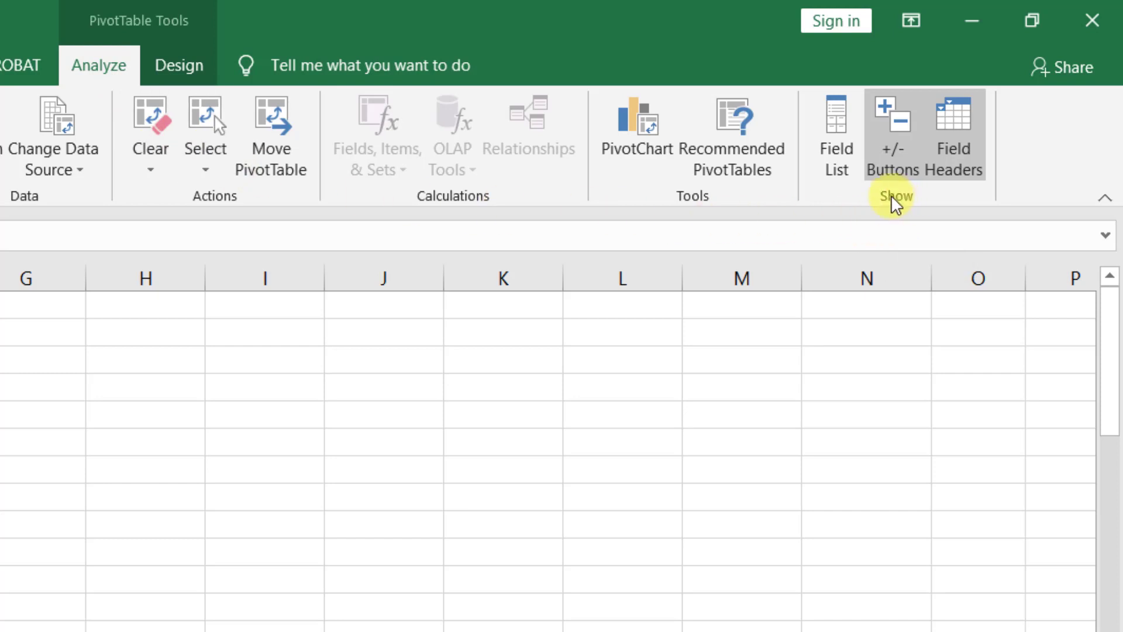
Rebuild the pivot: Sum of Volume as values, Year then Center as rows, months as columns
{"action": "left_click", "coordinate": [841, 162]}
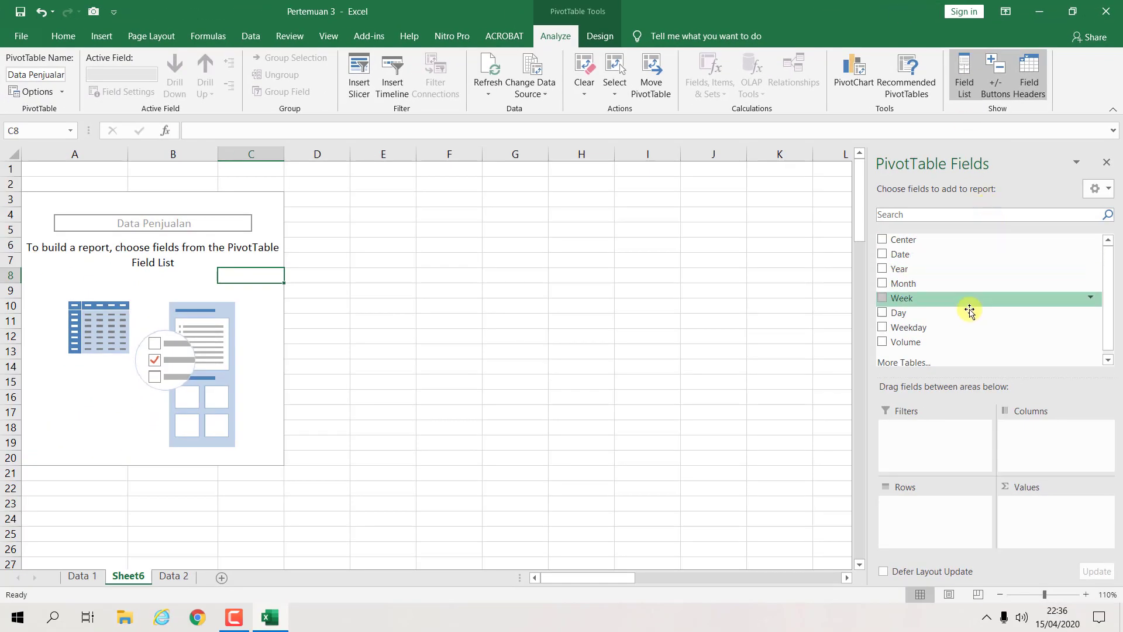
{"action": "left_click_drag", "start_coordinate": [915, 342], "coordinate": [1027, 508]}
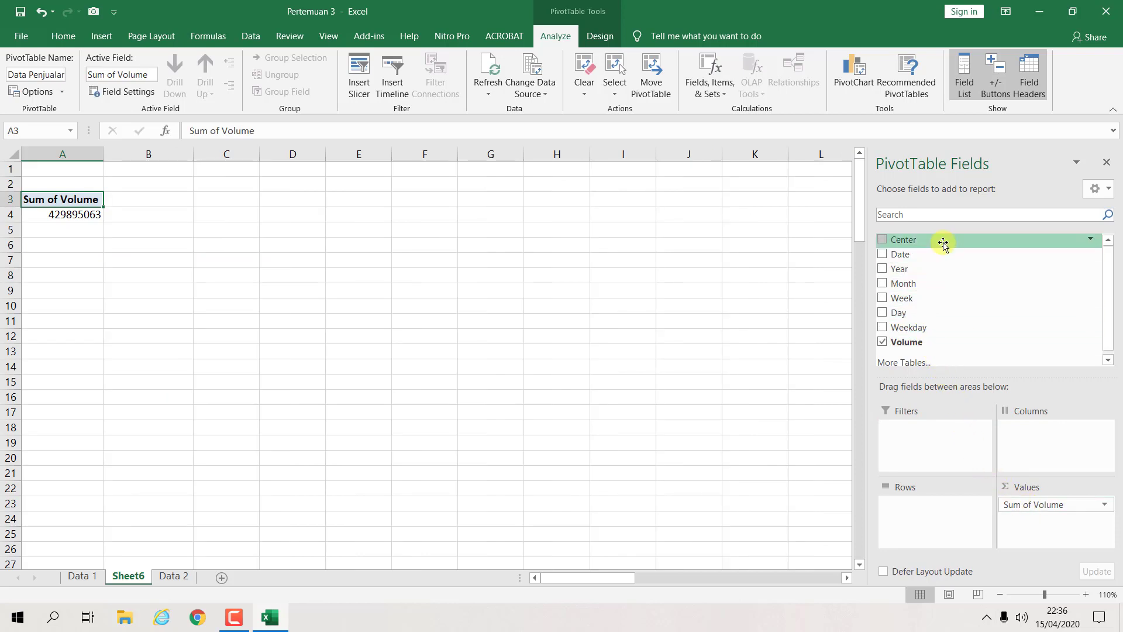
{"action": "left_click_drag", "start_coordinate": [942, 244], "coordinate": [912, 506]}
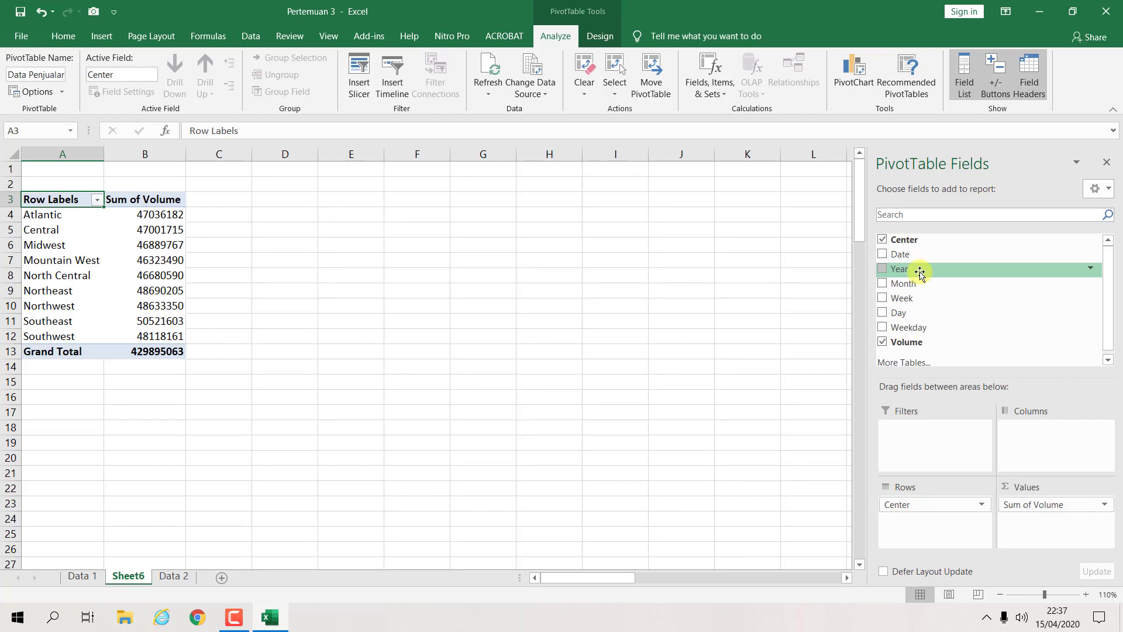
{"action": "left_click_drag", "start_coordinate": [921, 283], "coordinate": [1027, 433]}
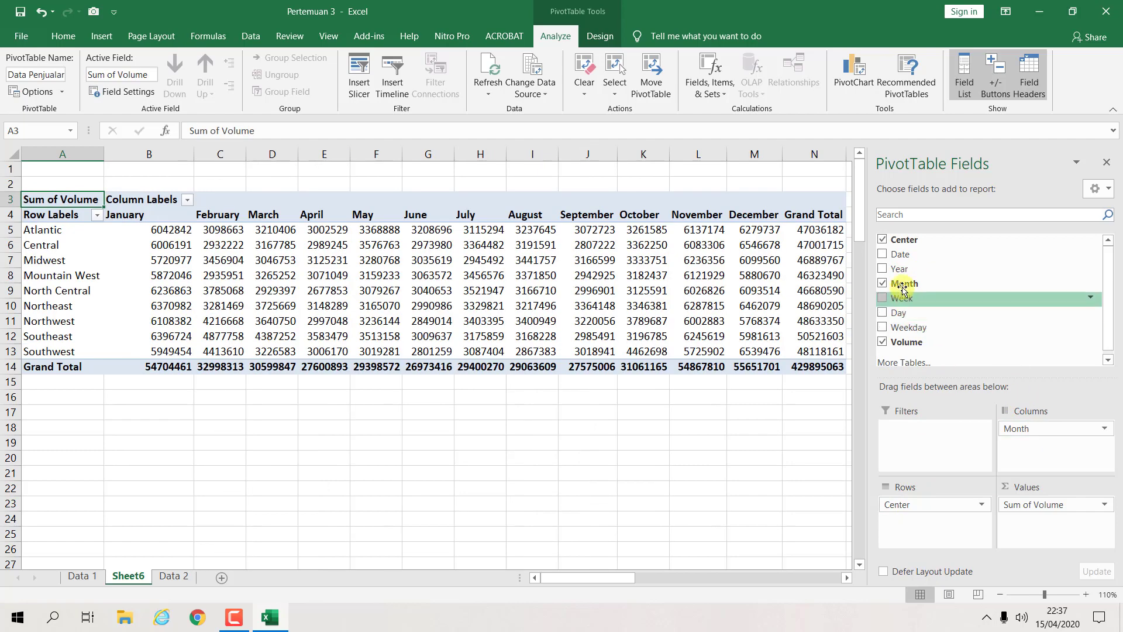
{"action": "left_click_drag", "start_coordinate": [899, 269], "coordinate": [924, 511]}
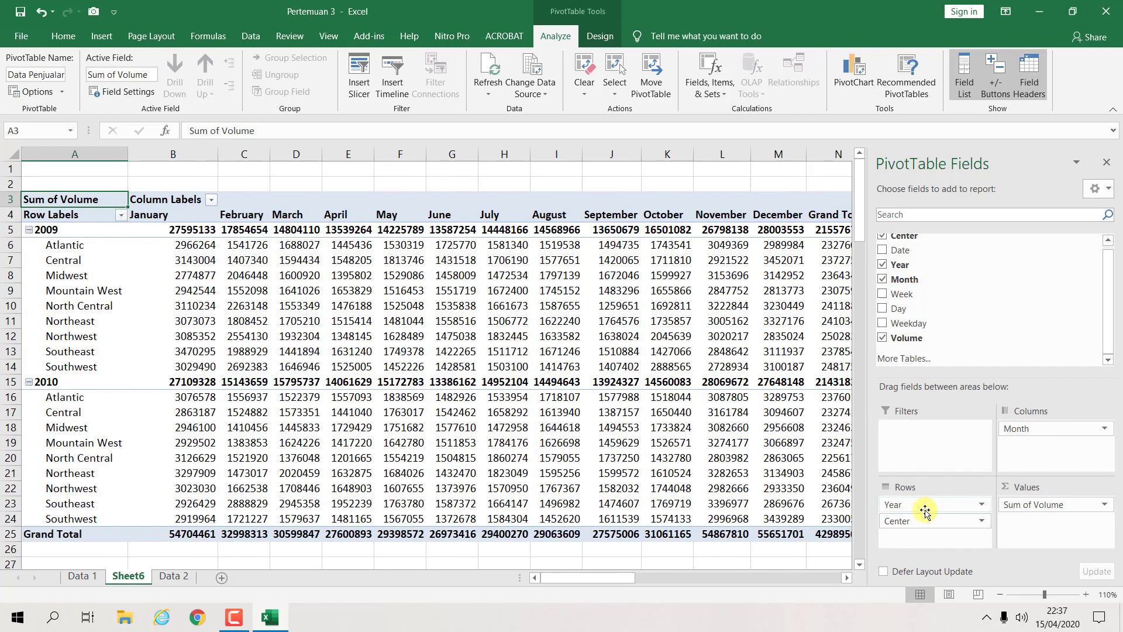
Check value cells and close the PivotTable Fields pane to see the full table
{"action": "left_click", "coordinate": [614, 319]}
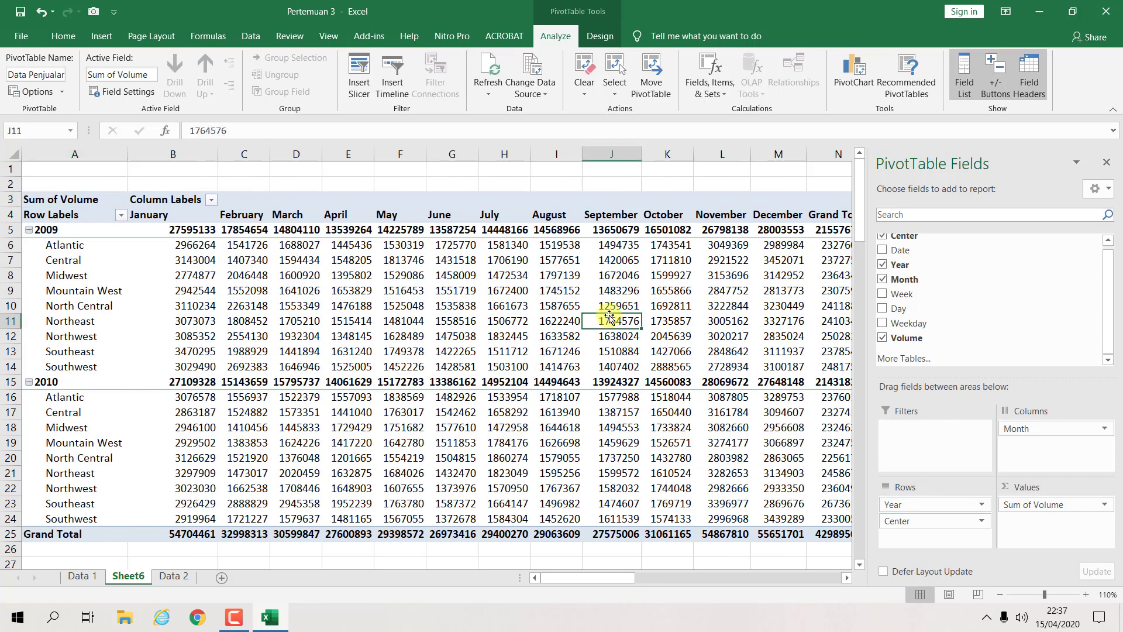
{"action": "left_click", "coordinate": [635, 351]}
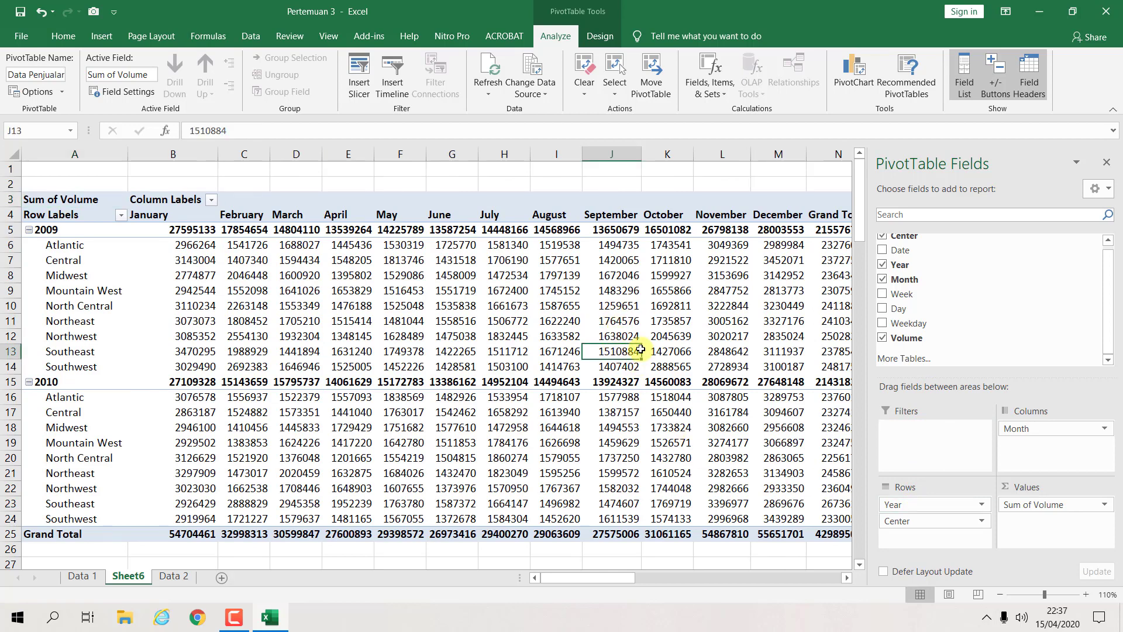
{"action": "left_click", "coordinate": [1104, 164]}
{"action": "left_click", "coordinate": [442, 306]}
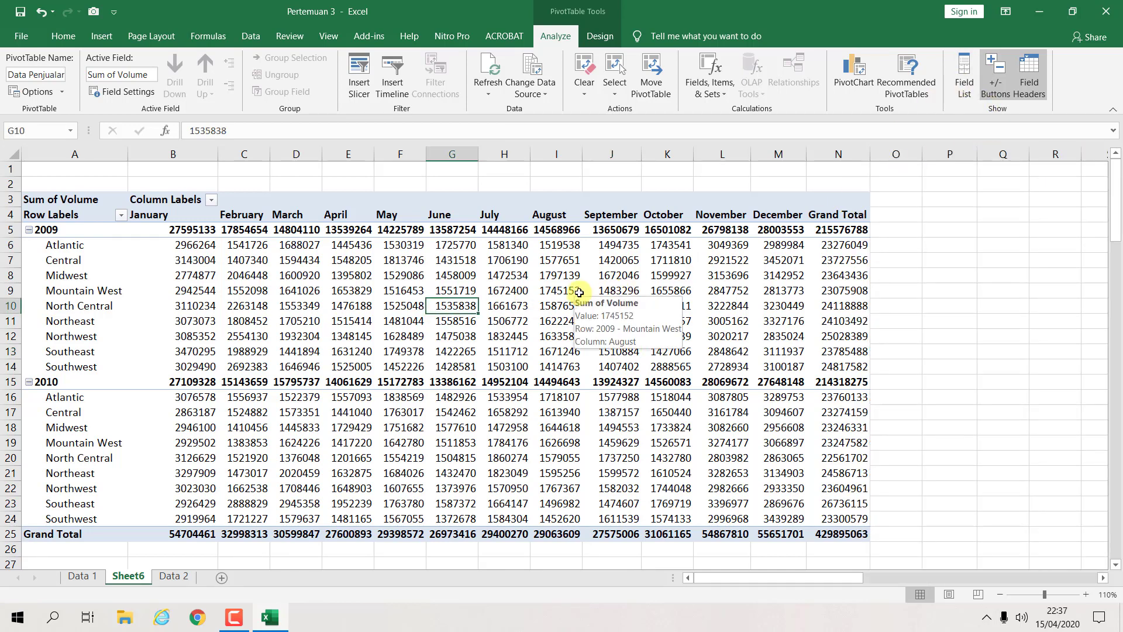
Collapse the 2009 and 2010 groups to single rows (215576788 and 214318275) above the Grand Total
{"action": "left_click", "coordinate": [969, 91]}
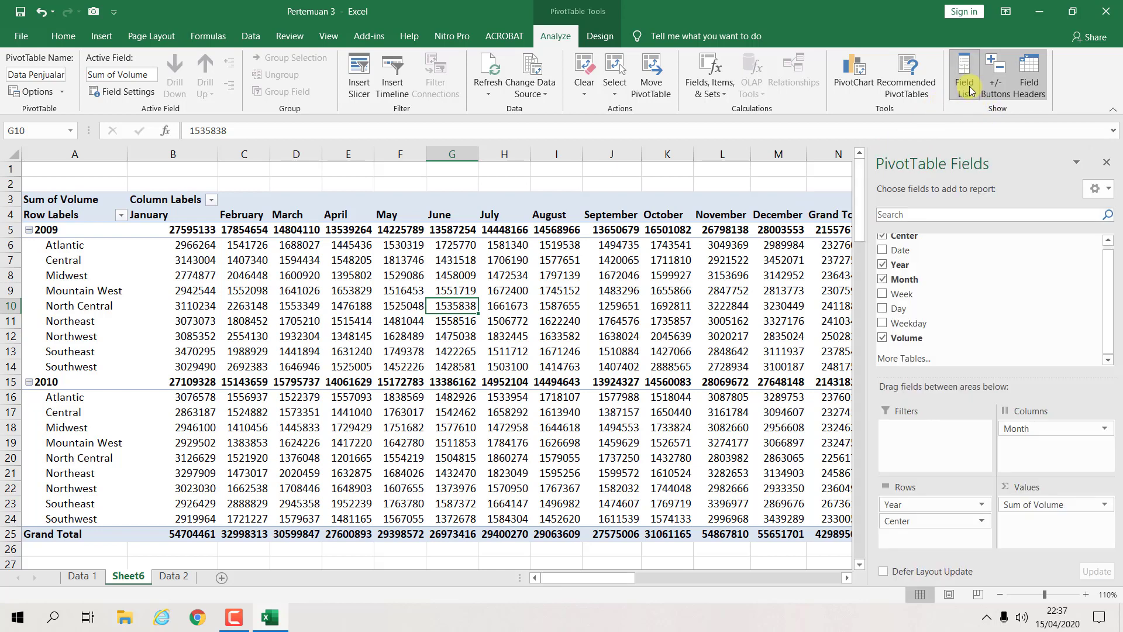
{"action": "left_click", "coordinate": [969, 89]}
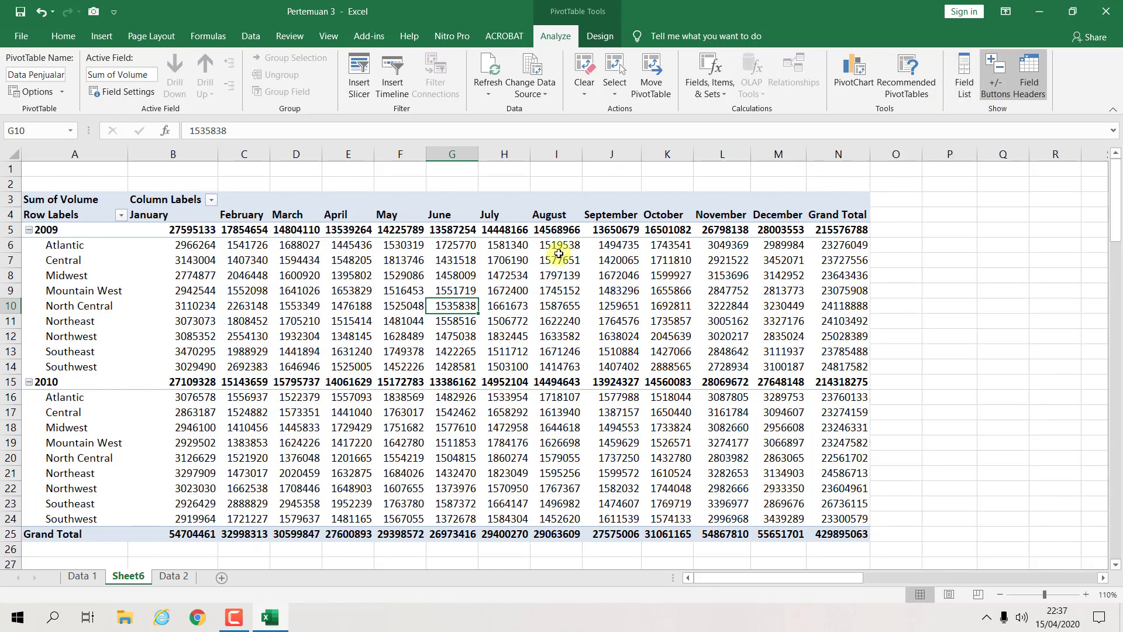
{"action": "left_click", "coordinate": [28, 230]}
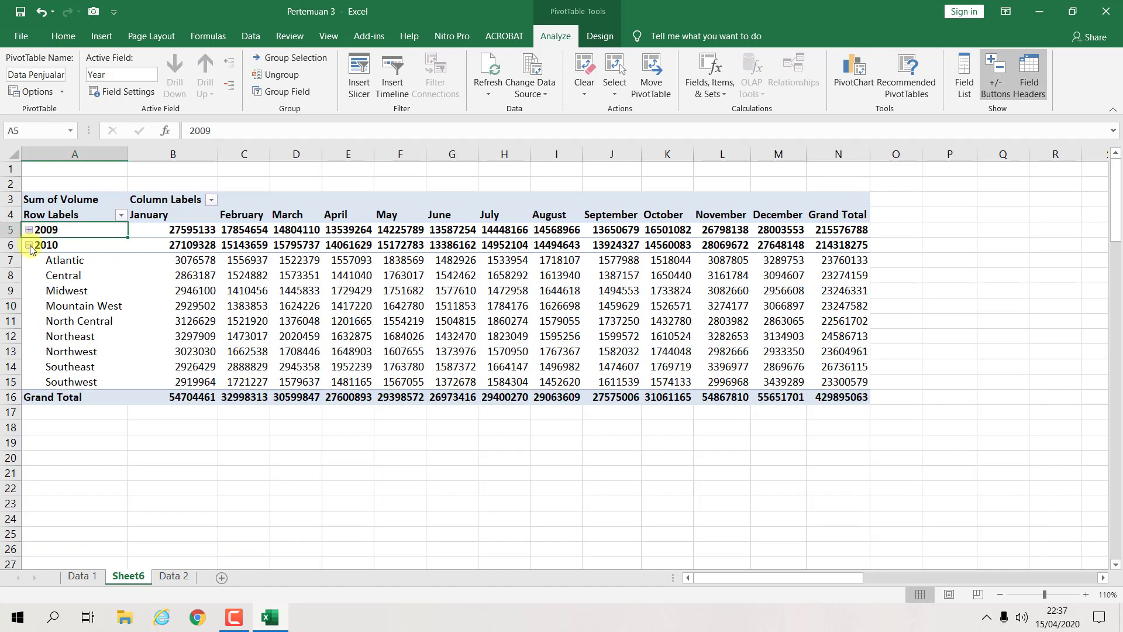
{"action": "left_click", "coordinate": [28, 245]}
{"action": "left_click", "coordinate": [28, 229]}
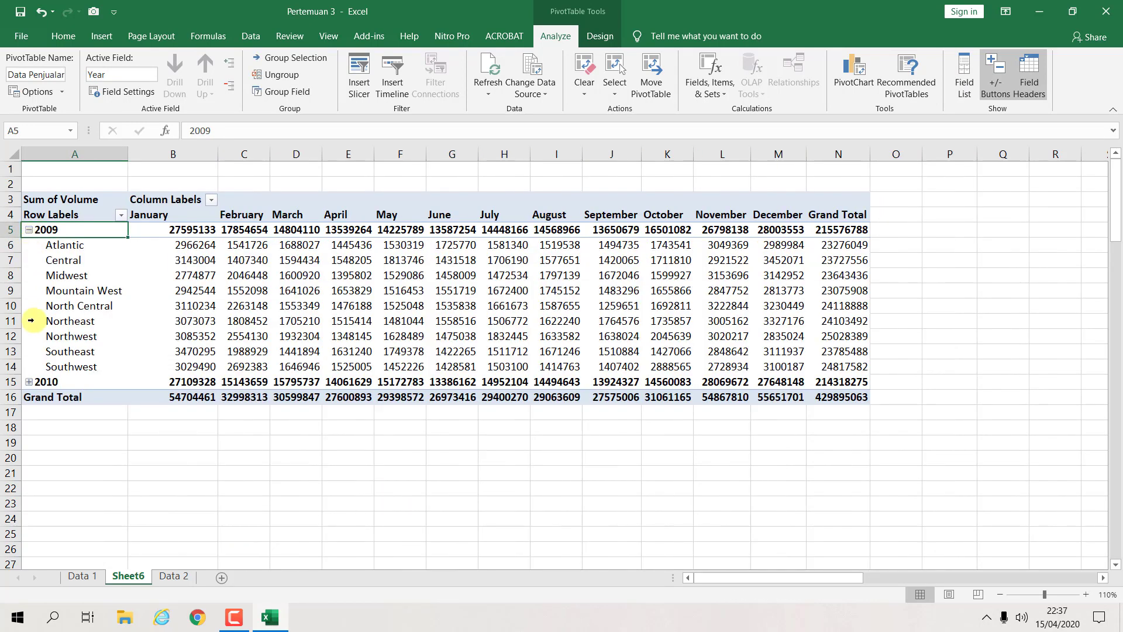
{"action": "left_click", "coordinate": [29, 382]}
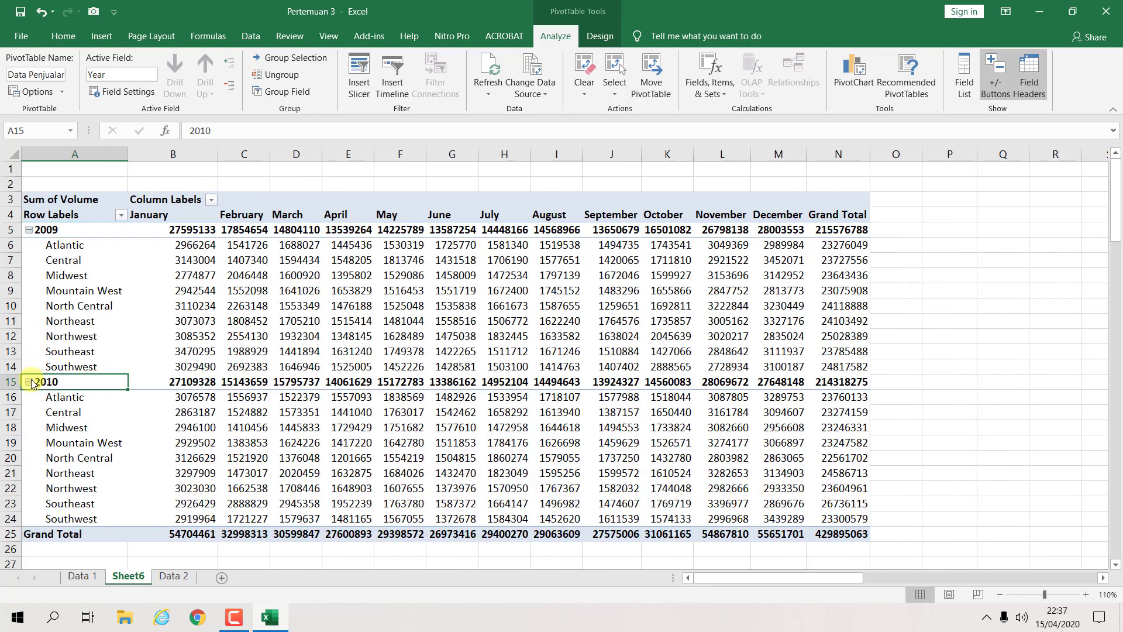
{"action": "left_click", "coordinate": [28, 382]}
{"action": "left_click", "coordinate": [28, 230]}
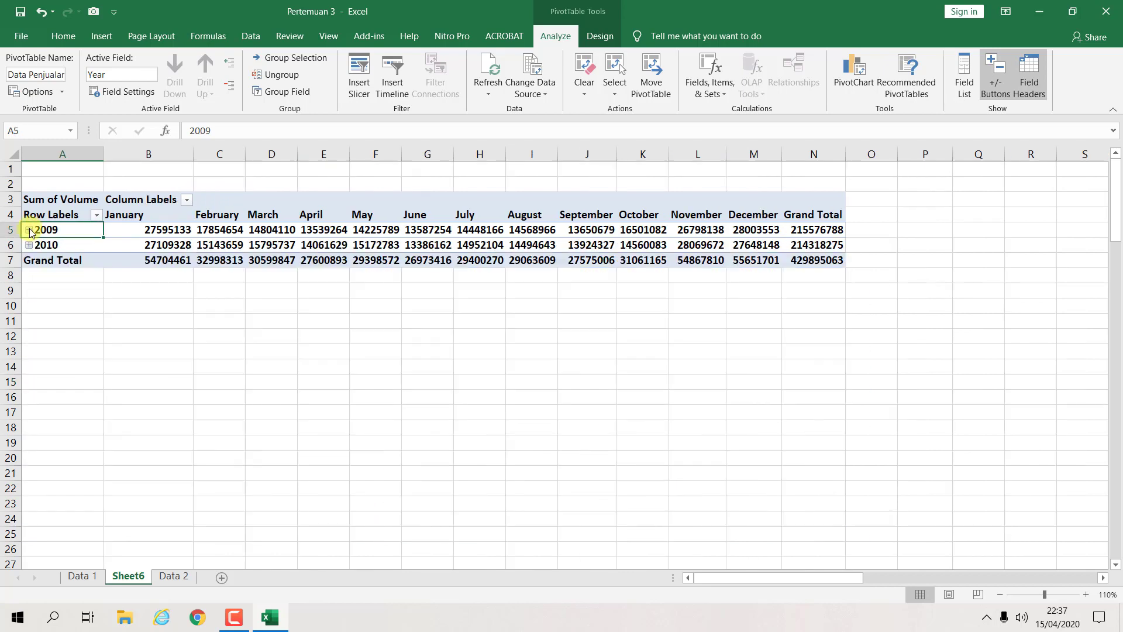
{"action": "left_click", "coordinate": [325, 230]}
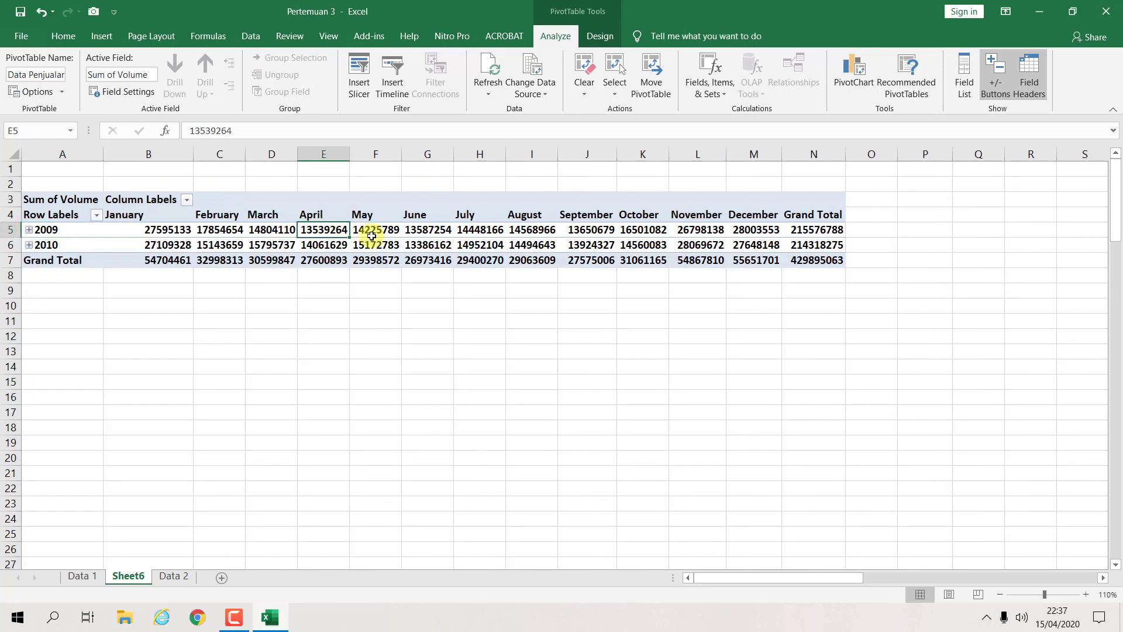
Hide the +/- buttons, try expanding 2009 by double-click, then show the buttons again
{"action": "left_click", "coordinate": [996, 86]}
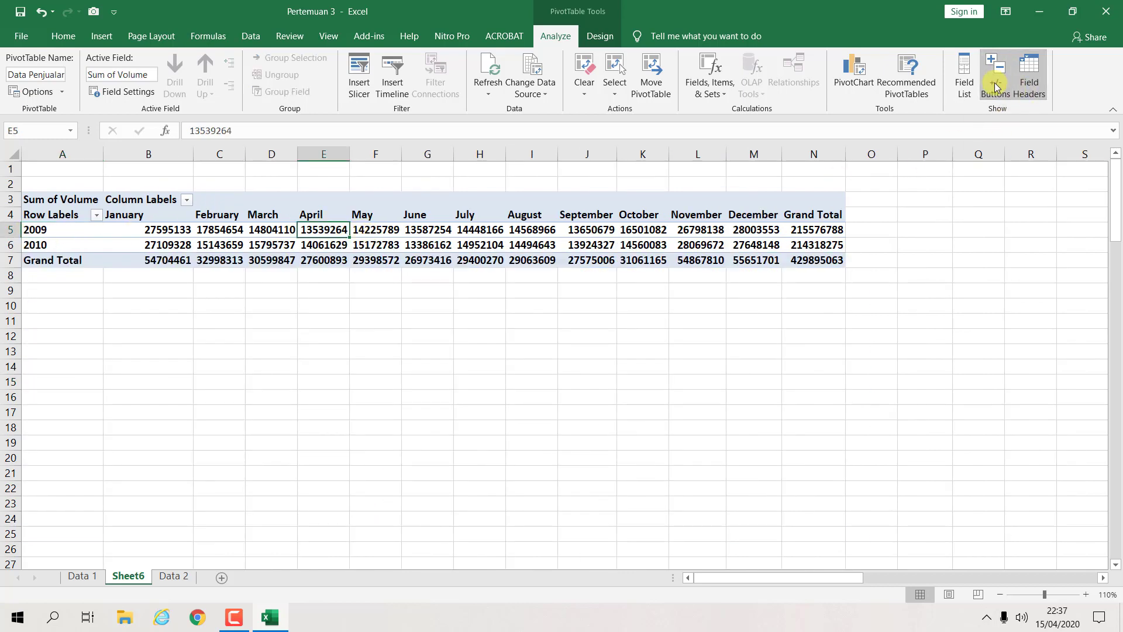
{"action": "left_click", "coordinate": [33, 230]}
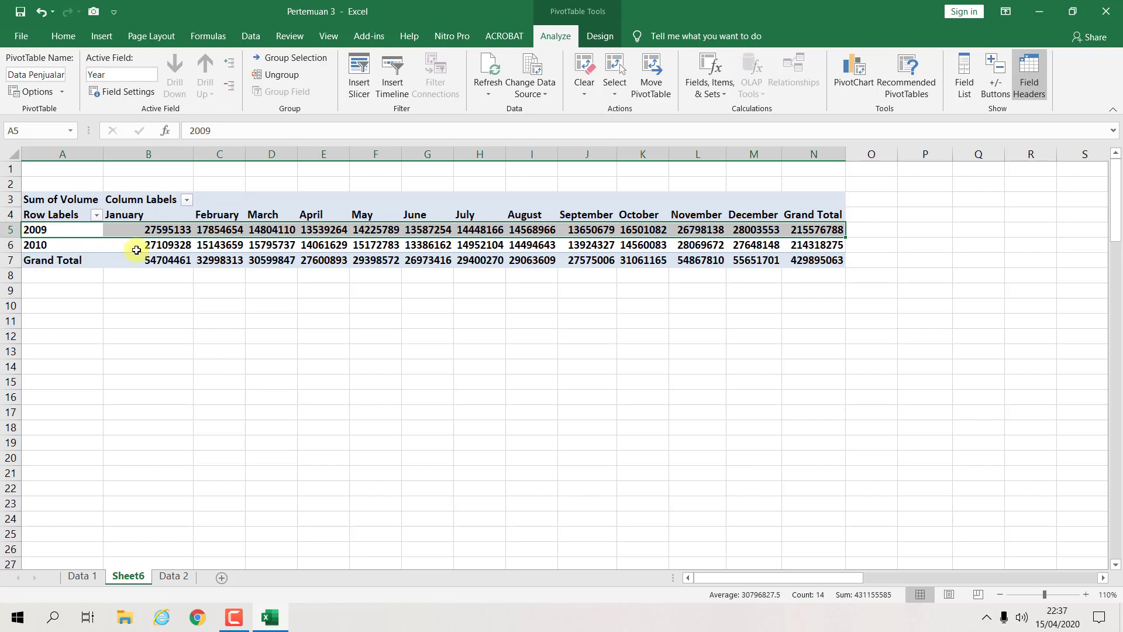
{"action": "double_click", "coordinate": [46, 231]}
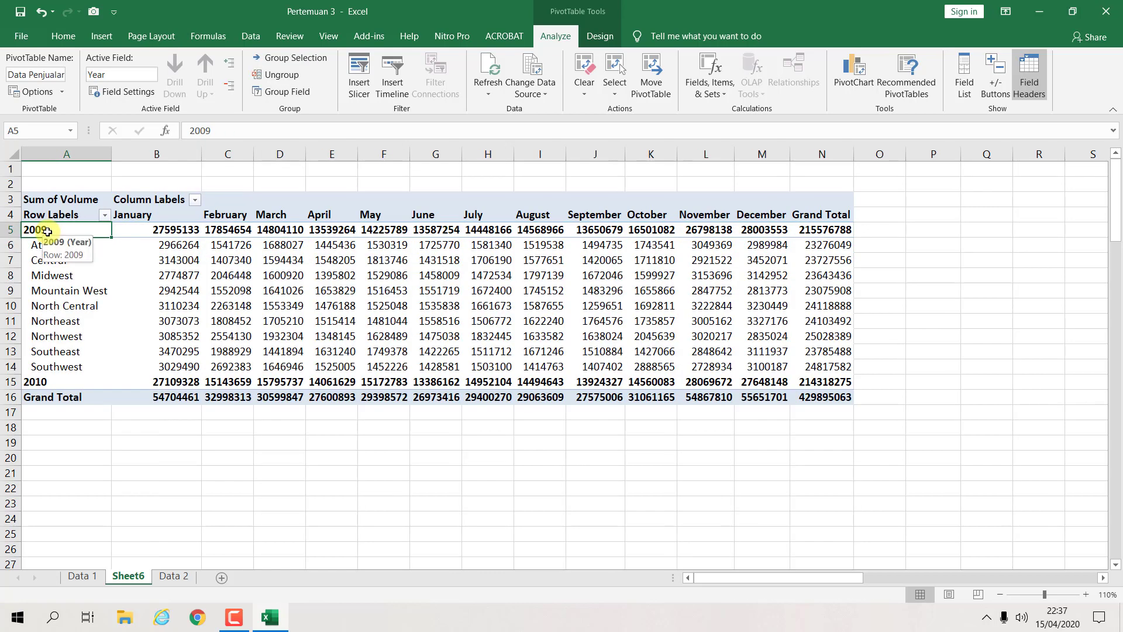
{"action": "double_click", "coordinate": [47, 231]}
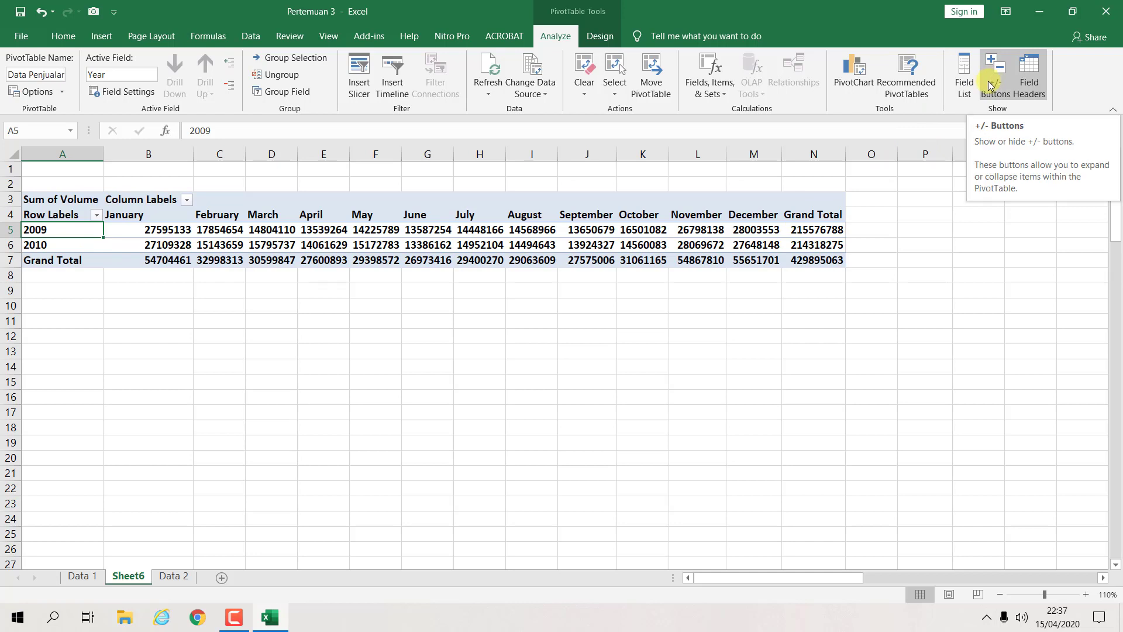
{"action": "left_click", "coordinate": [990, 86]}
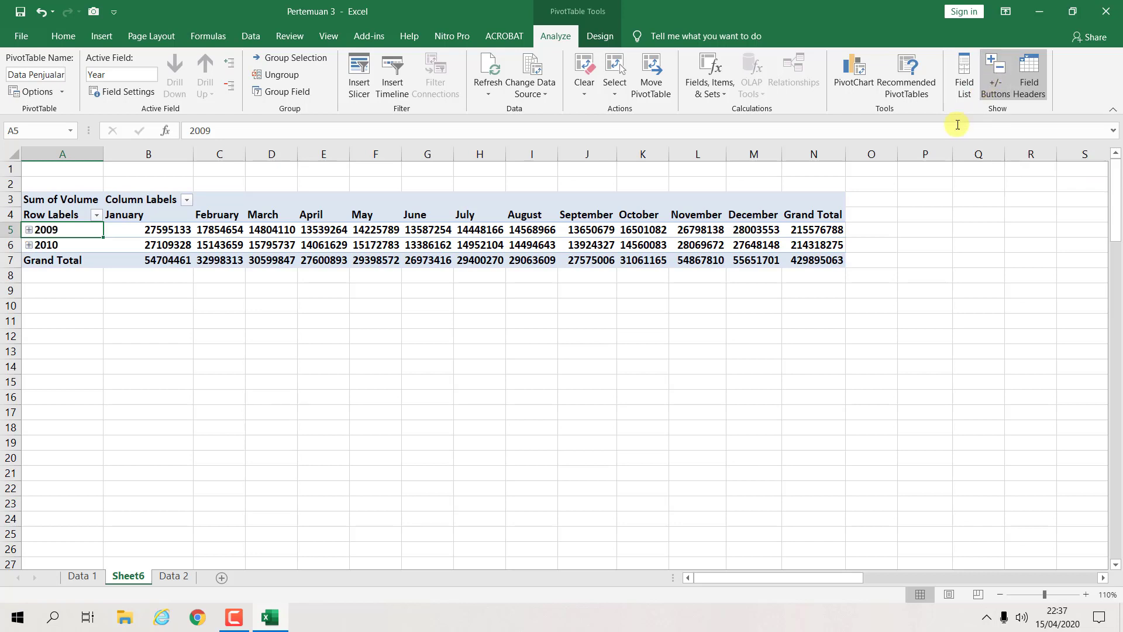
Toggle field headers off and back on, then expand 2009 and 2010 to list their nine centers
{"action": "left_click", "coordinate": [1031, 88]}
{"action": "left_click", "coordinate": [1031, 88]}
{"action": "left_click", "coordinate": [1031, 88]}
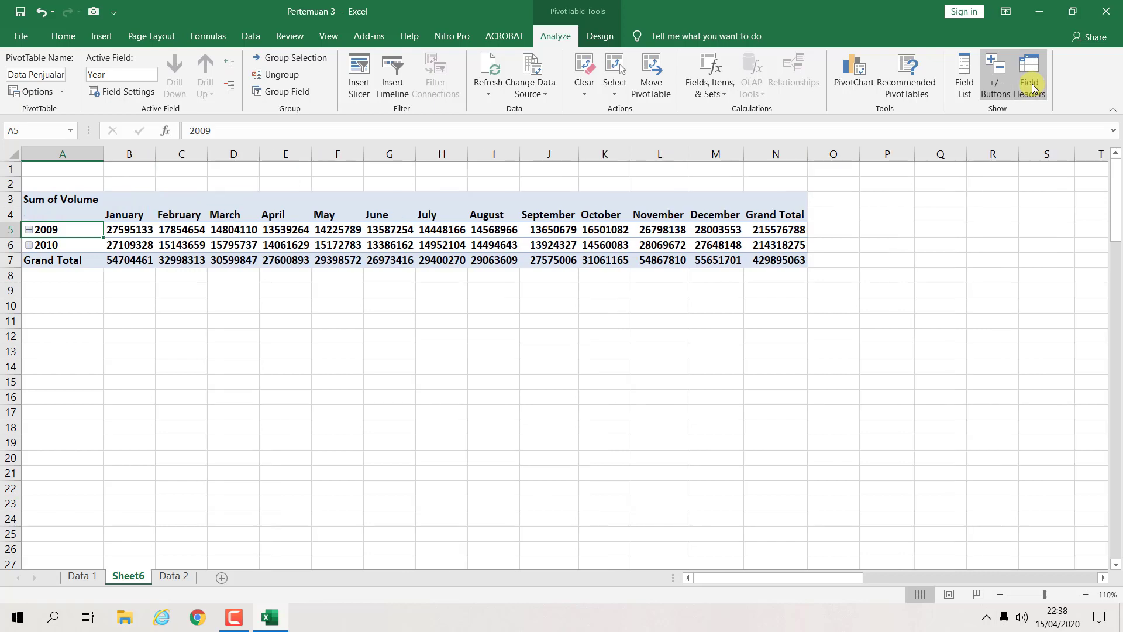
{"action": "left_click", "coordinate": [1031, 88]}
{"action": "left_click", "coordinate": [270, 245]}
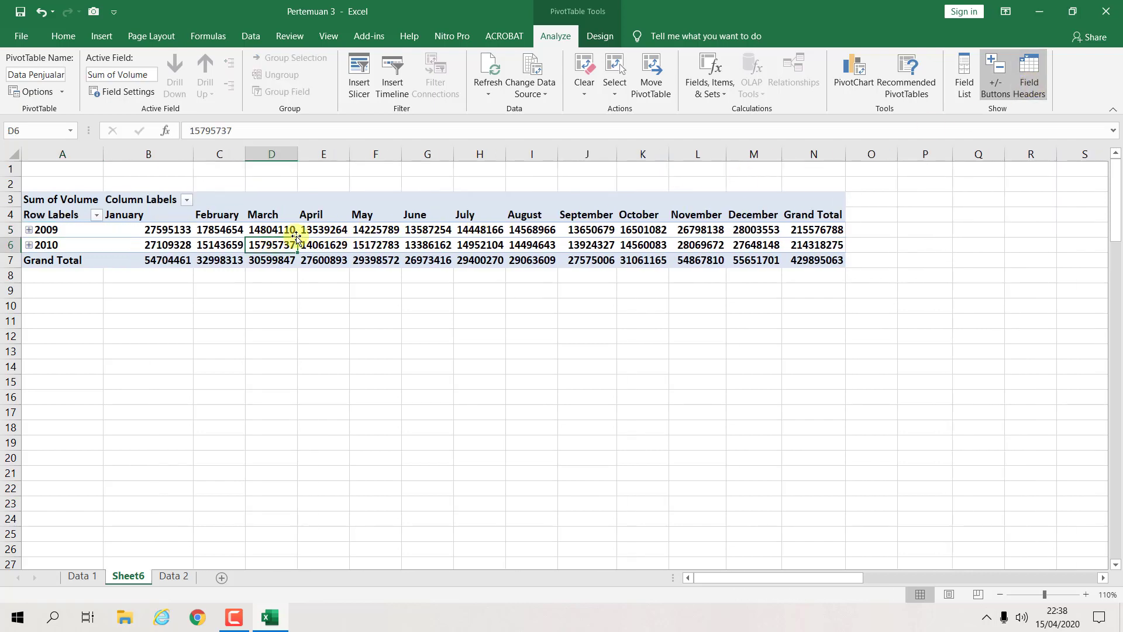
{"action": "left_click", "coordinate": [29, 229]}
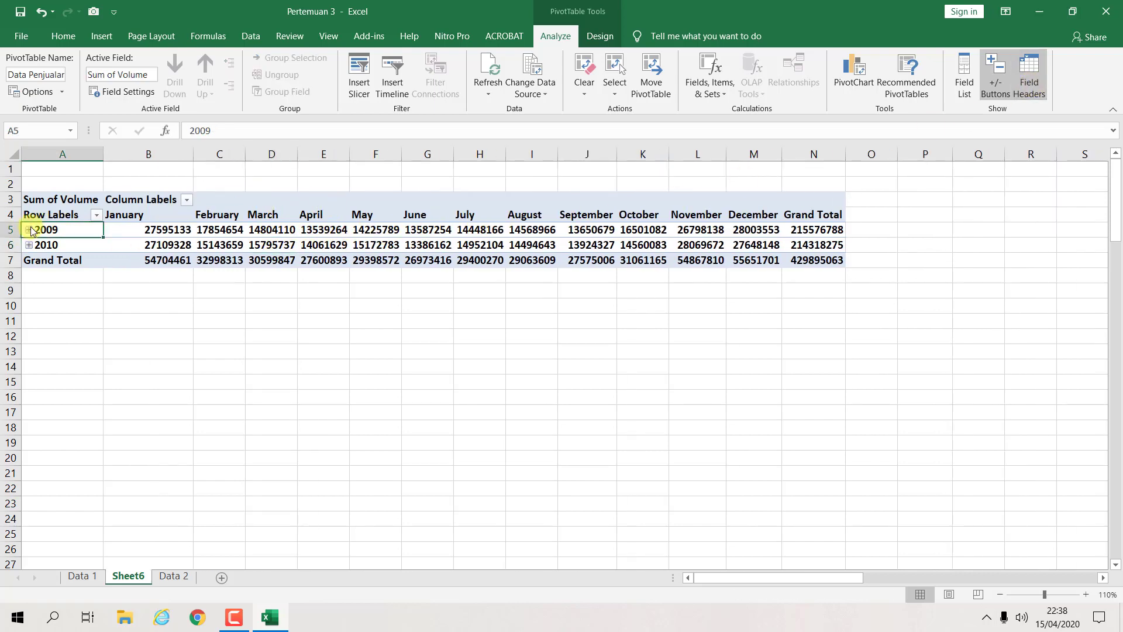
{"action": "left_click", "coordinate": [29, 382]}
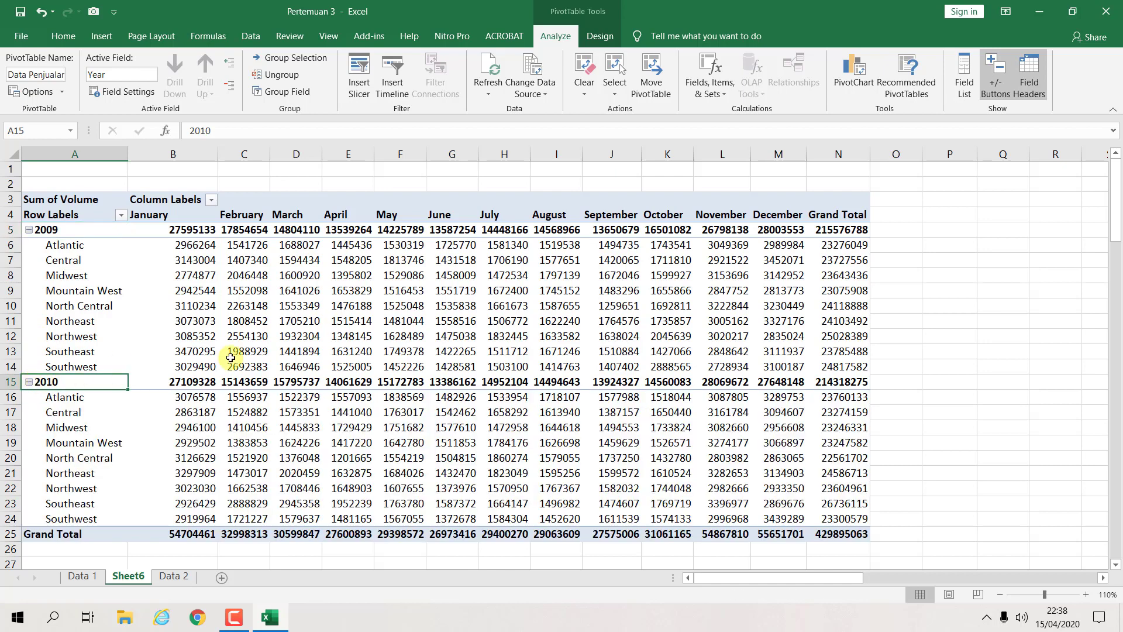
{"action": "left_click", "coordinate": [298, 351]}
Rename the Row Labels header in A4 to 'Center'
{"action": "left_click", "coordinate": [73, 217]}
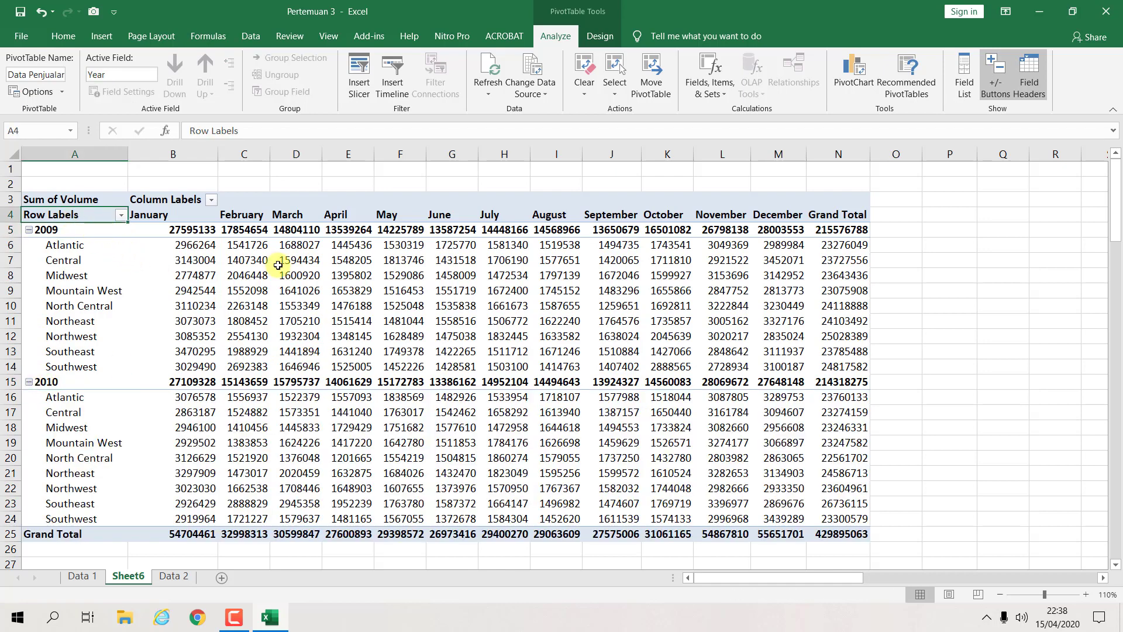
{"action": "type", "text": "Center"}
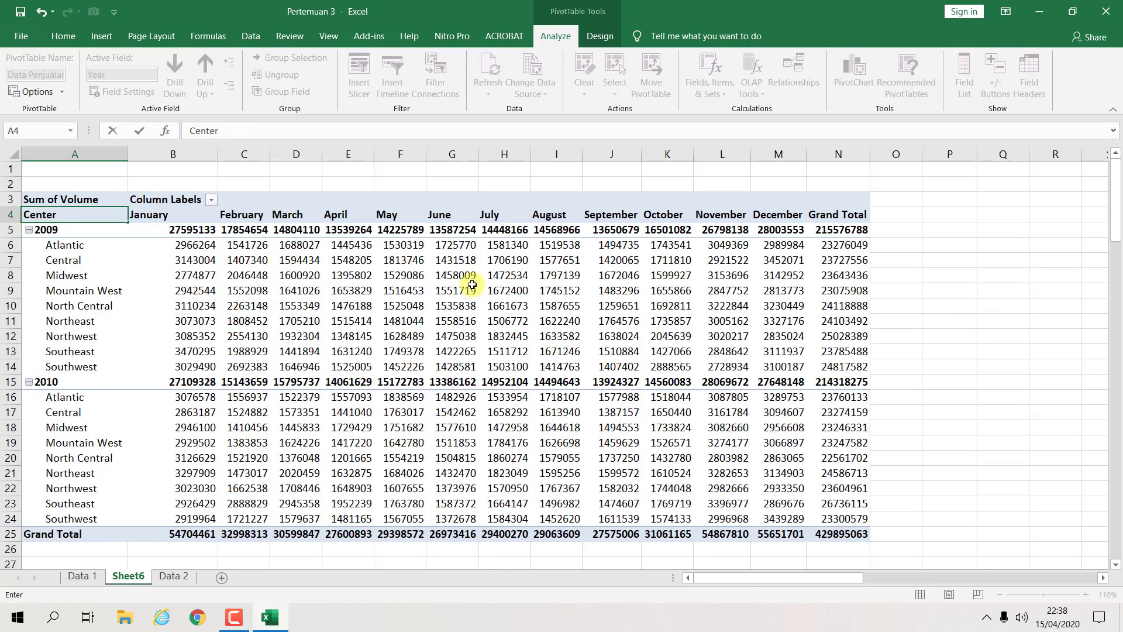
{"action": "left_click", "coordinate": [574, 325]}
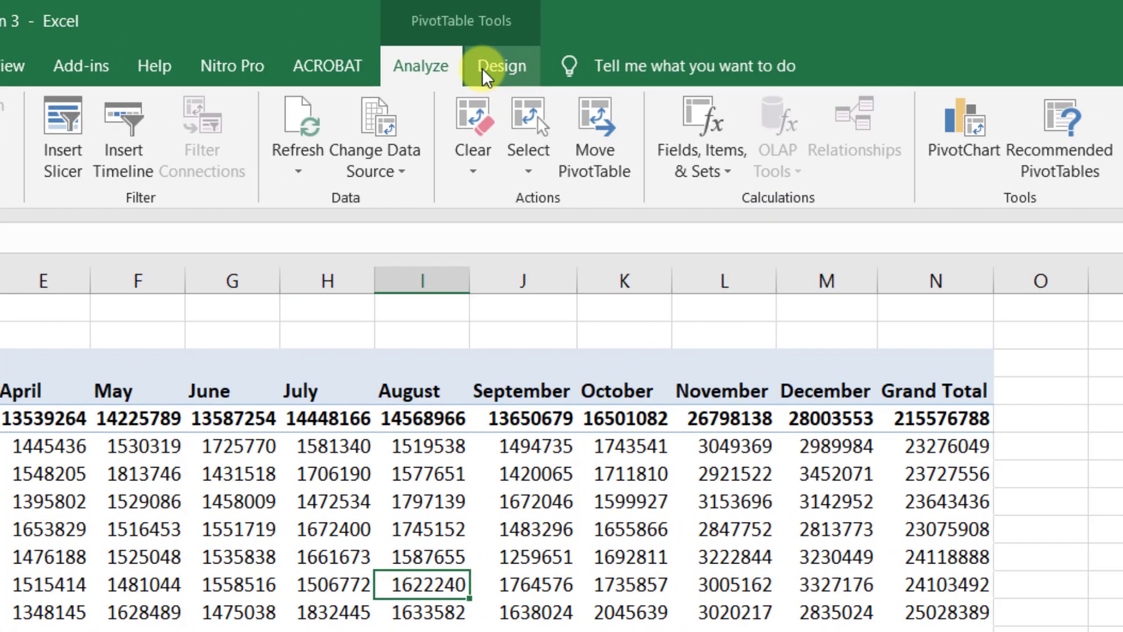
Apply Pivot Style Medium 15 from the PivotTable Styles gallery to the pivot
{"action": "left_click", "coordinate": [590, 42]}
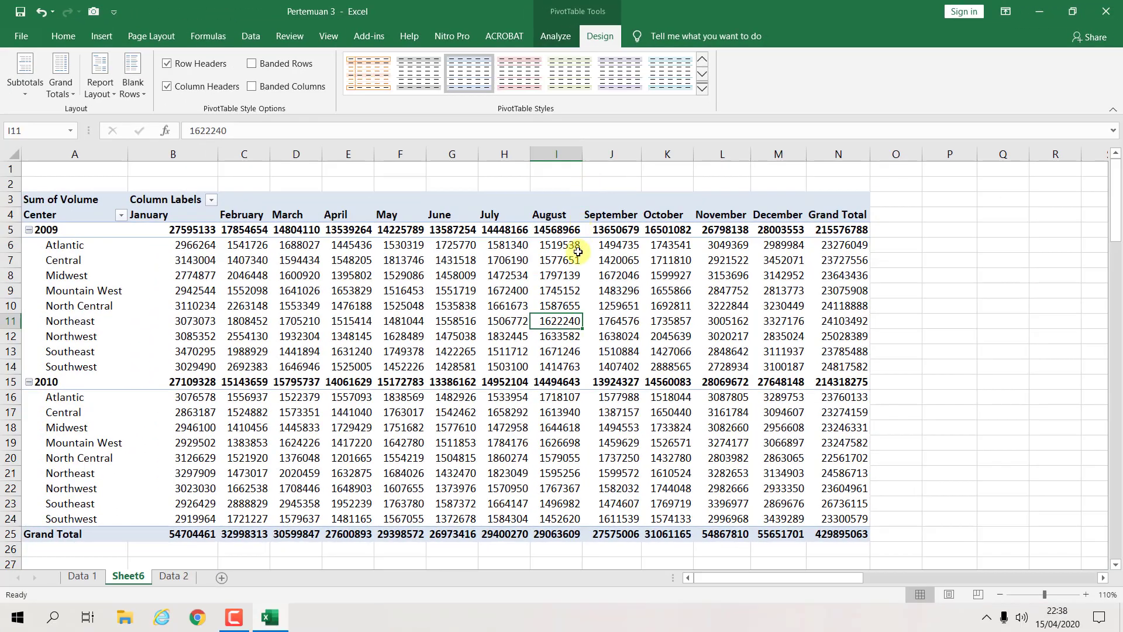
{"action": "left_click", "coordinate": [436, 288]}
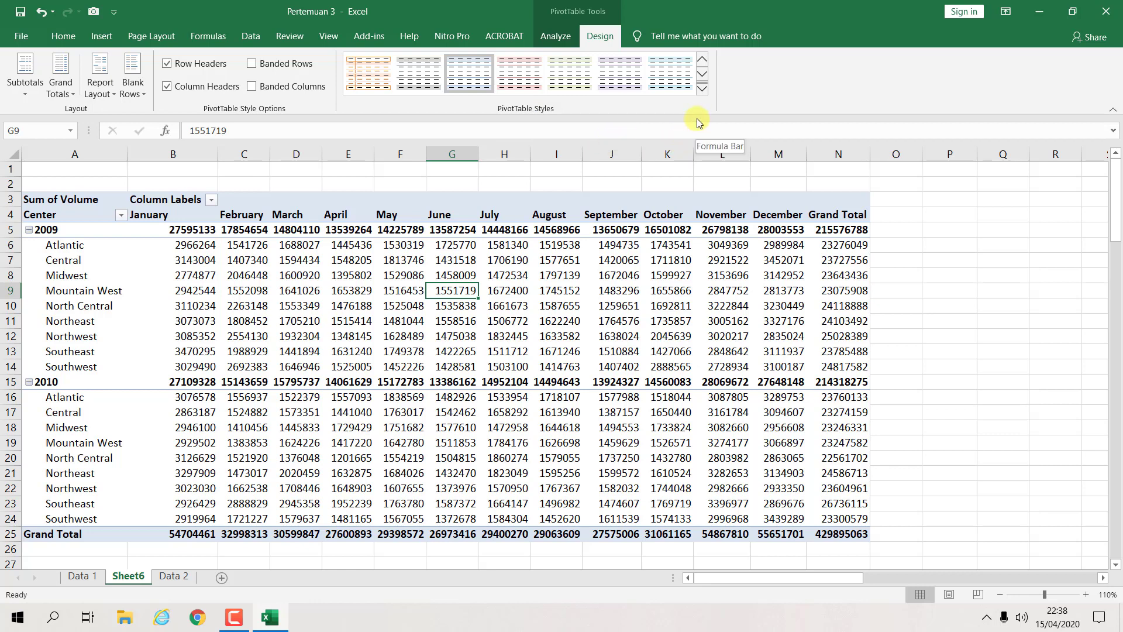
{"action": "left_click", "coordinate": [702, 88]}
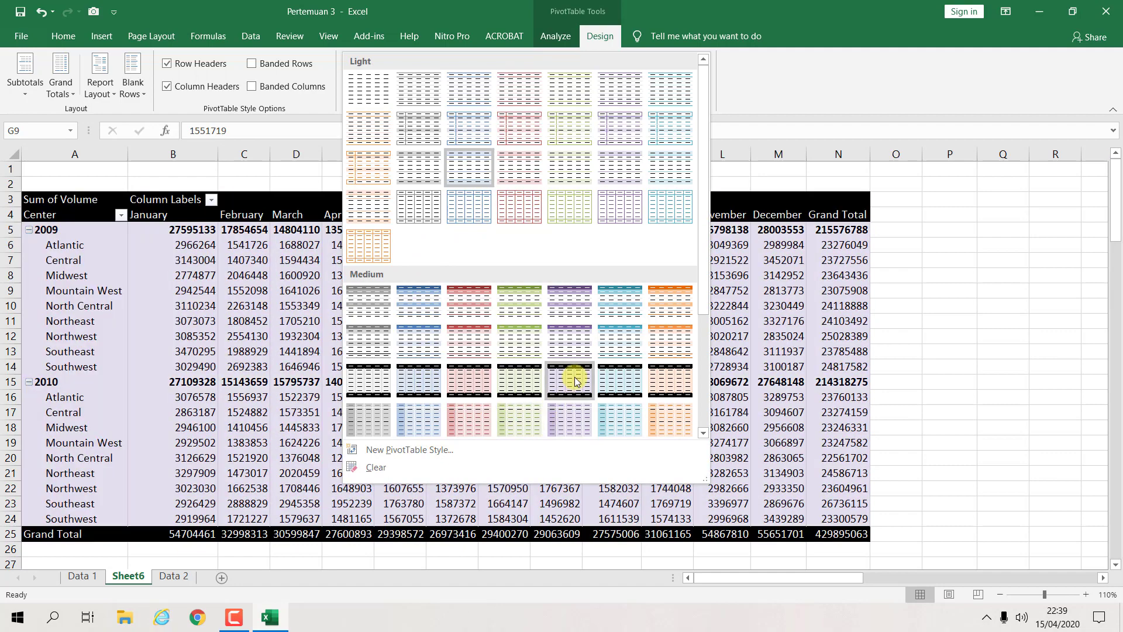
{"action": "scroll", "coordinate": [575, 380], "scroll_direction": "down", "scroll_amount": 3}
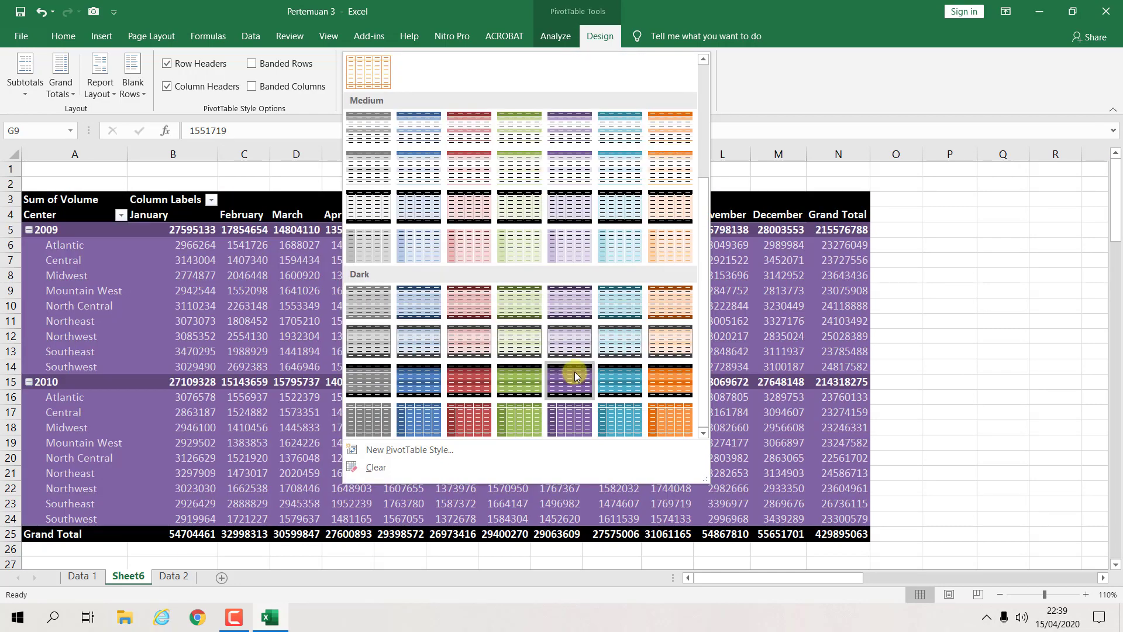
{"action": "scroll", "coordinate": [575, 376], "scroll_direction": "up", "scroll_amount": 3}
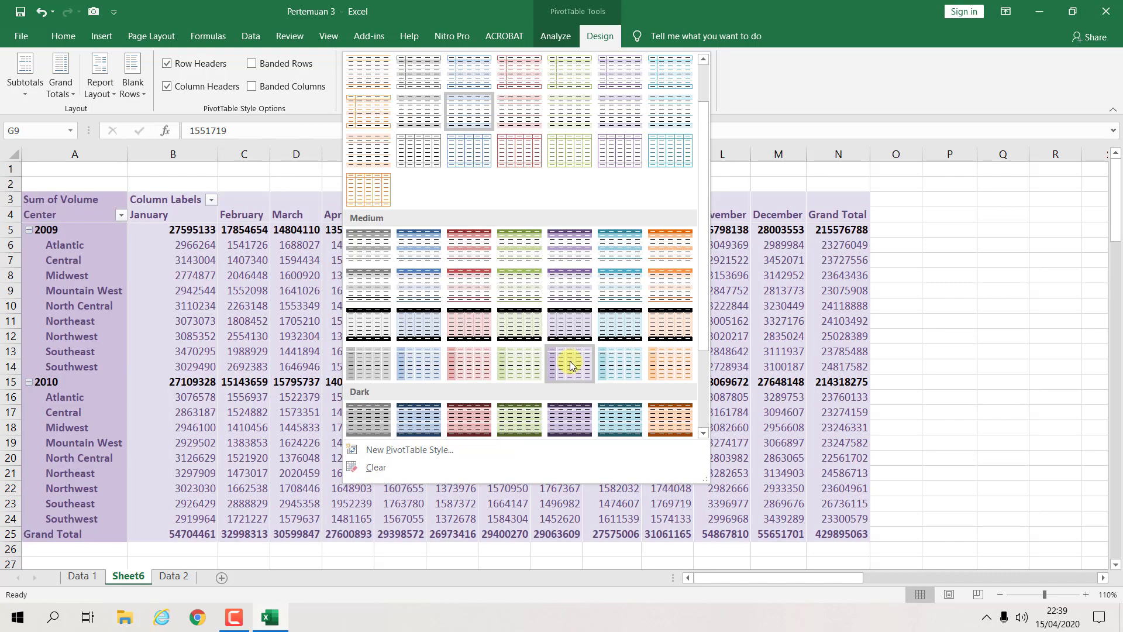
{"action": "left_click", "coordinate": [359, 329]}
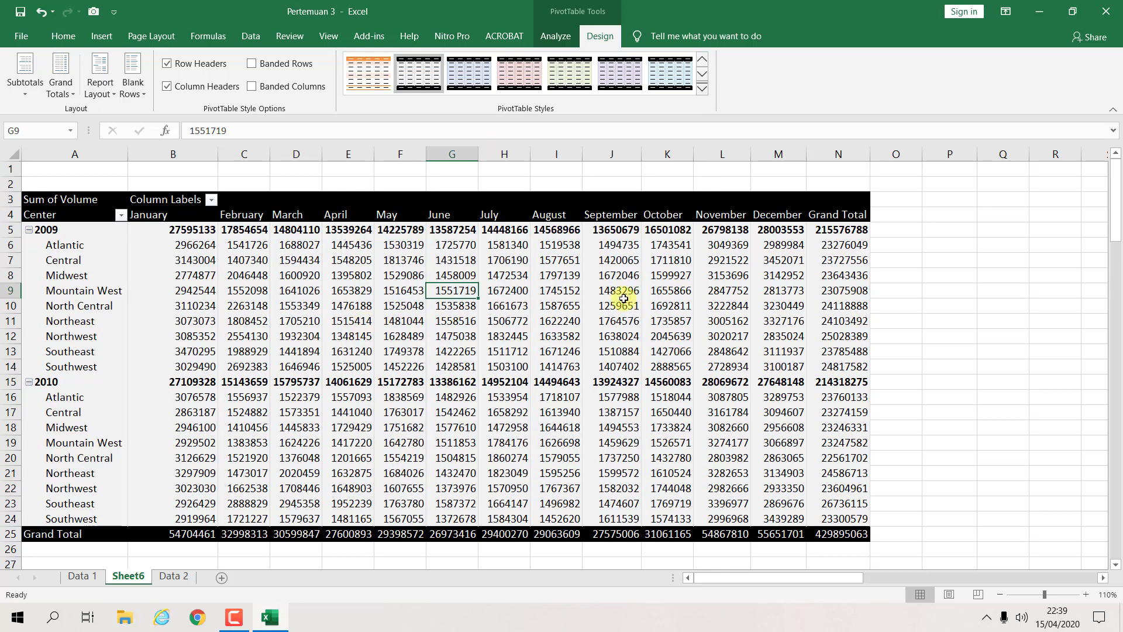
{"action": "left_click", "coordinate": [725, 290]}
{"action": "left_click", "coordinate": [894, 306]}
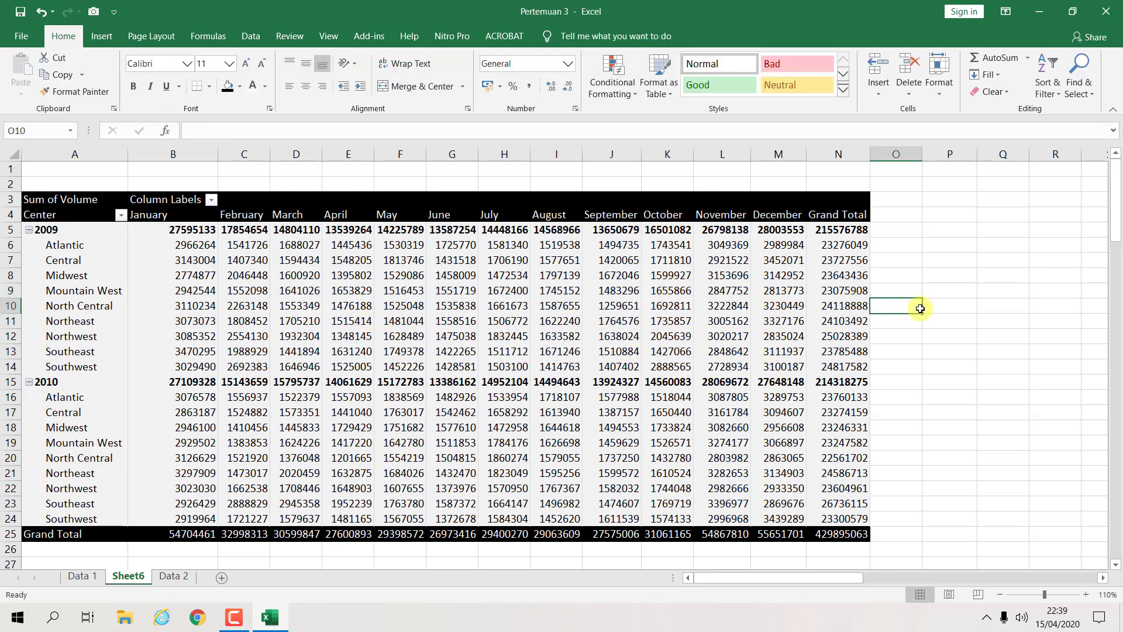
{"action": "left_click", "coordinate": [446, 229]}
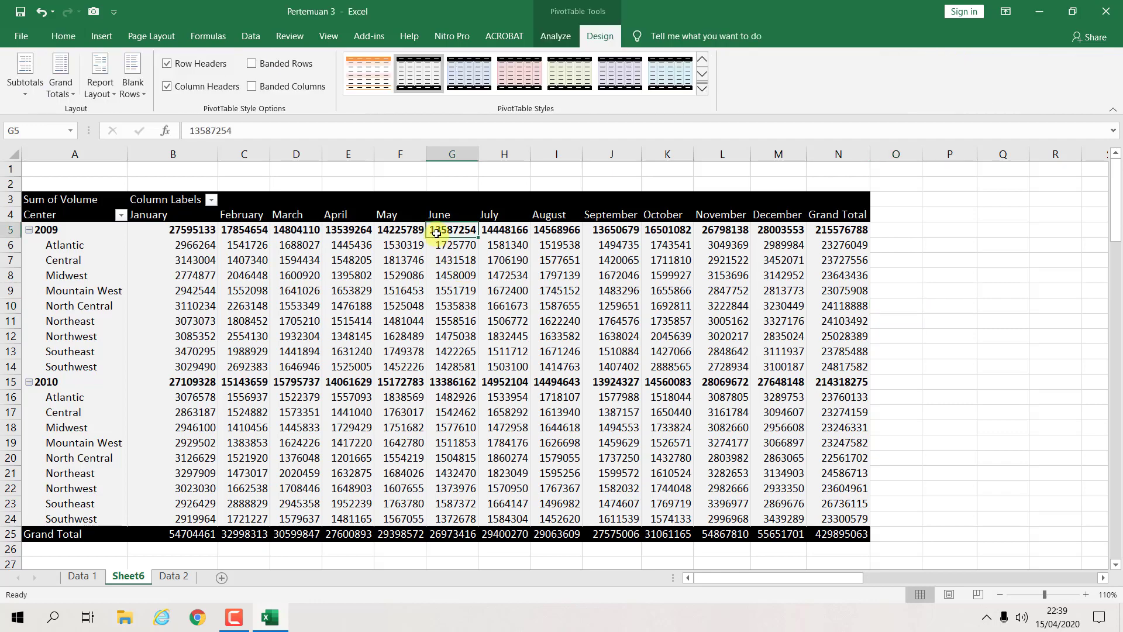
Try purple and teal styles, then settle on the dark black-bordered Medium pivot style
{"action": "left_click", "coordinate": [702, 88]}
{"action": "left_click", "coordinate": [568, 301]}
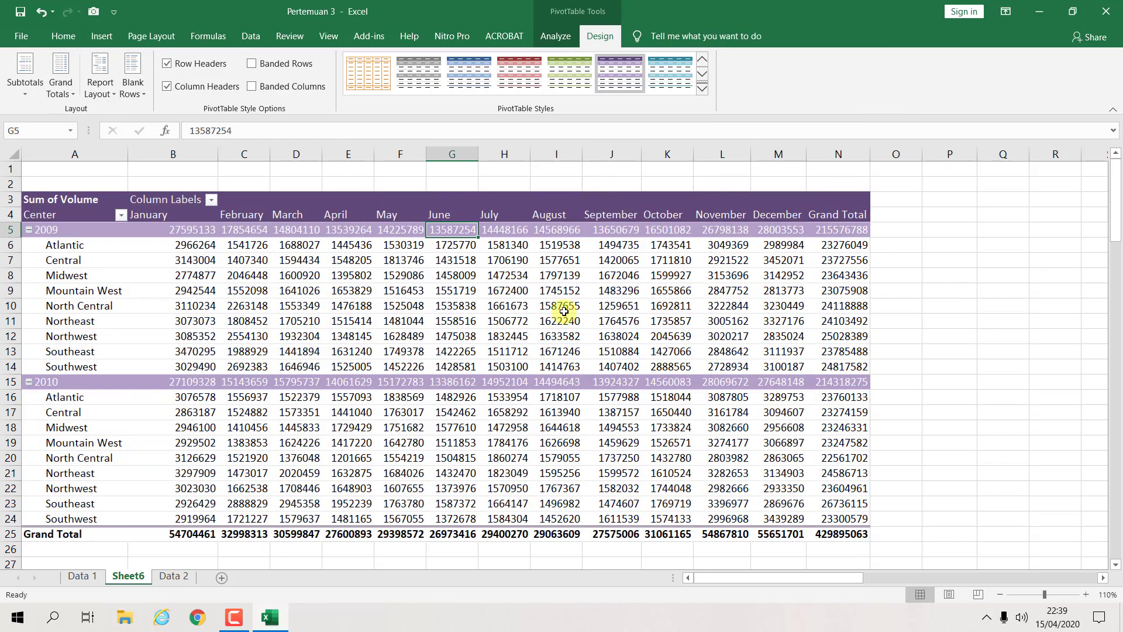
{"action": "left_click", "coordinate": [704, 104]}
{"action": "left_click", "coordinate": [661, 202]}
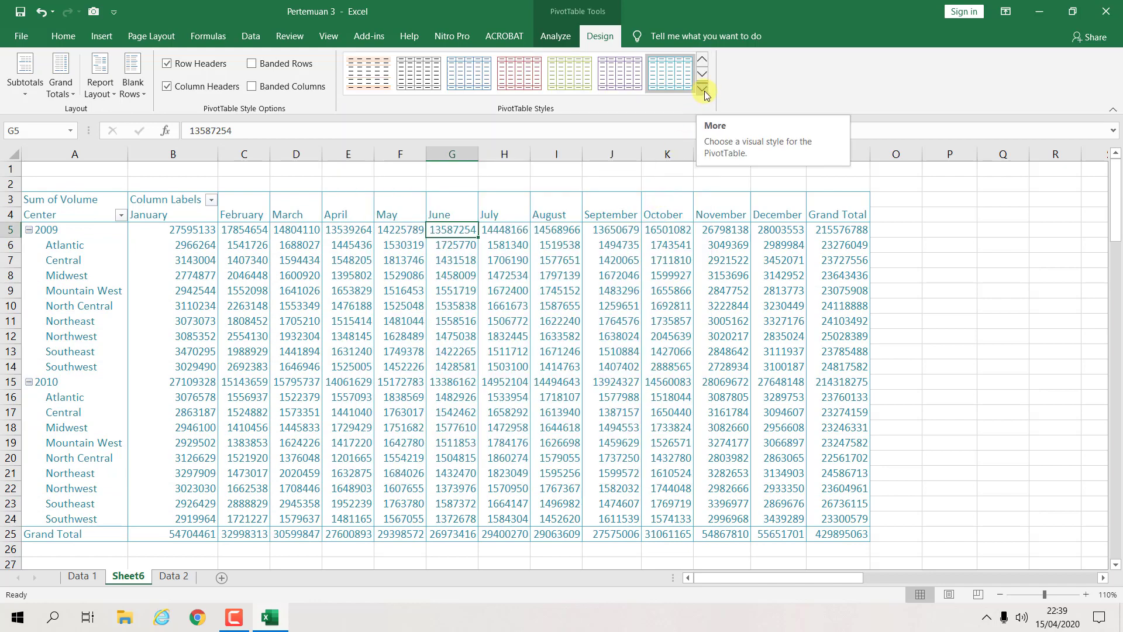
{"action": "left_click", "coordinate": [703, 91]}
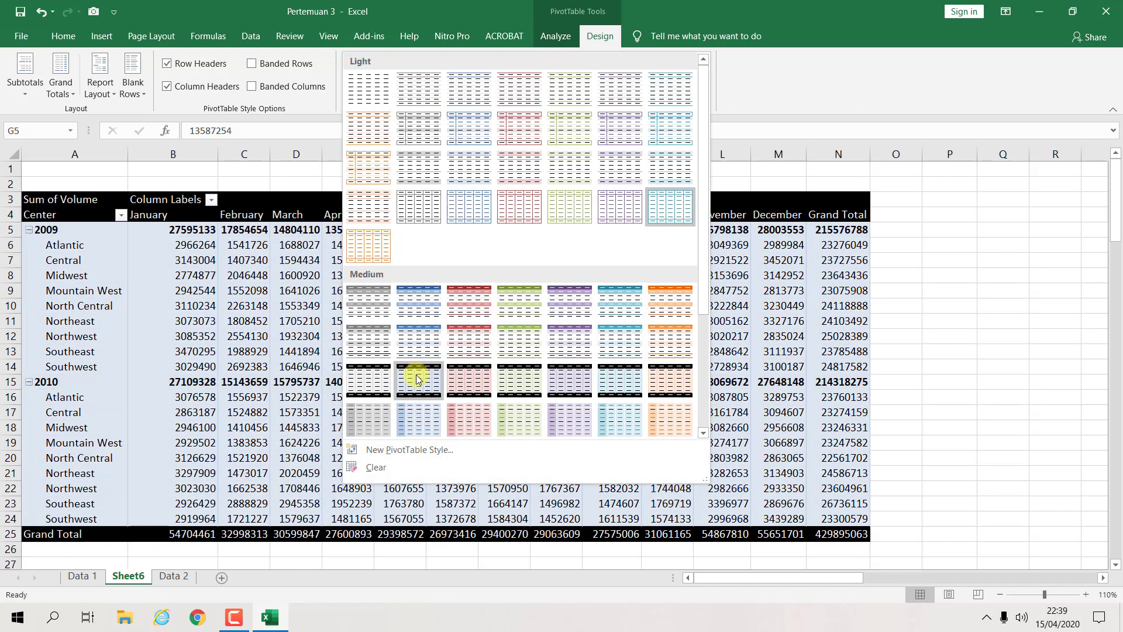
{"action": "left_click", "coordinate": [384, 380]}
{"action": "left_click", "coordinate": [638, 333]}
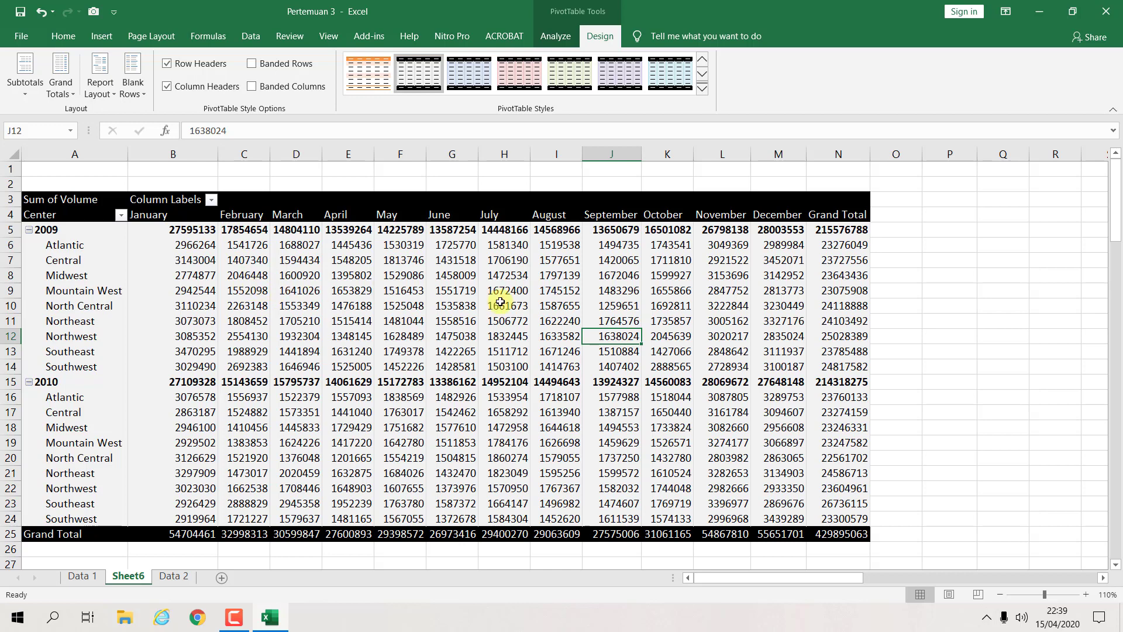
Apply Comma Style to the pivot values in B5:N25, e.g. Grand Total 429,895,063
{"action": "left_click_drag", "start_coordinate": [177, 229], "coordinate": [833, 534]}
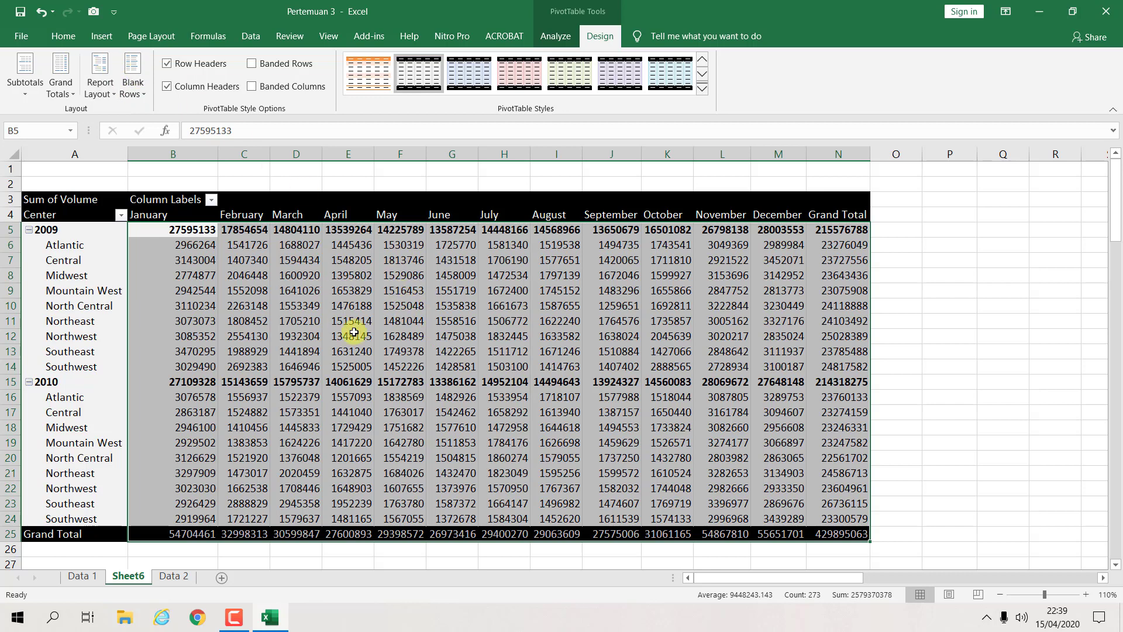
{"action": "left_click", "coordinate": [63, 36]}
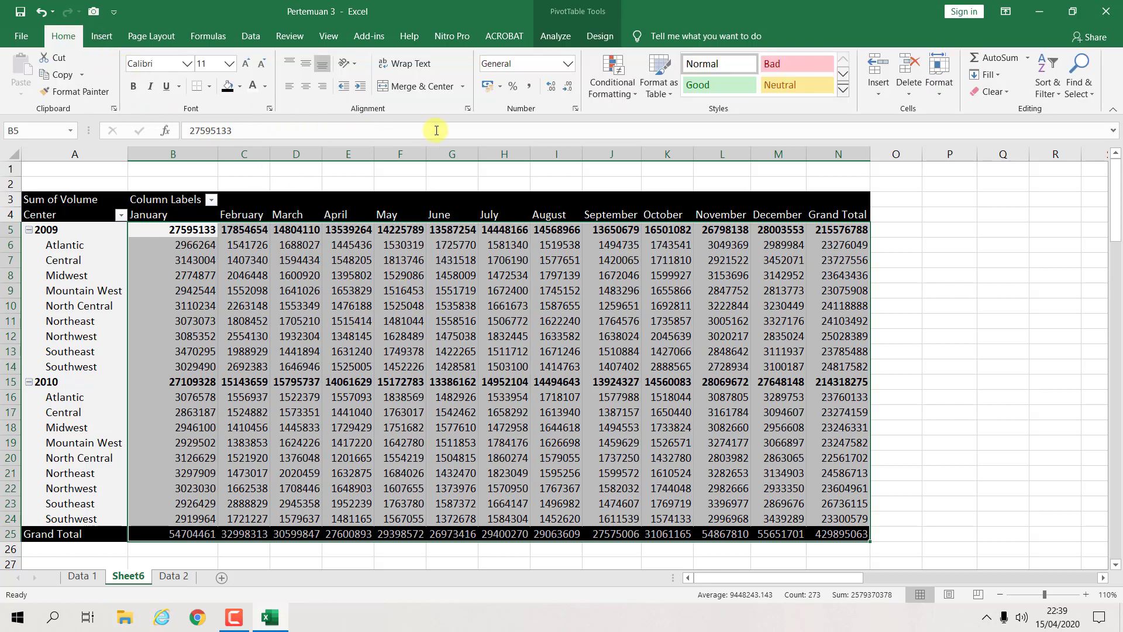
{"action": "left_click", "coordinate": [532, 88]}
{"action": "mouse_move", "coordinate": [798, 320]}
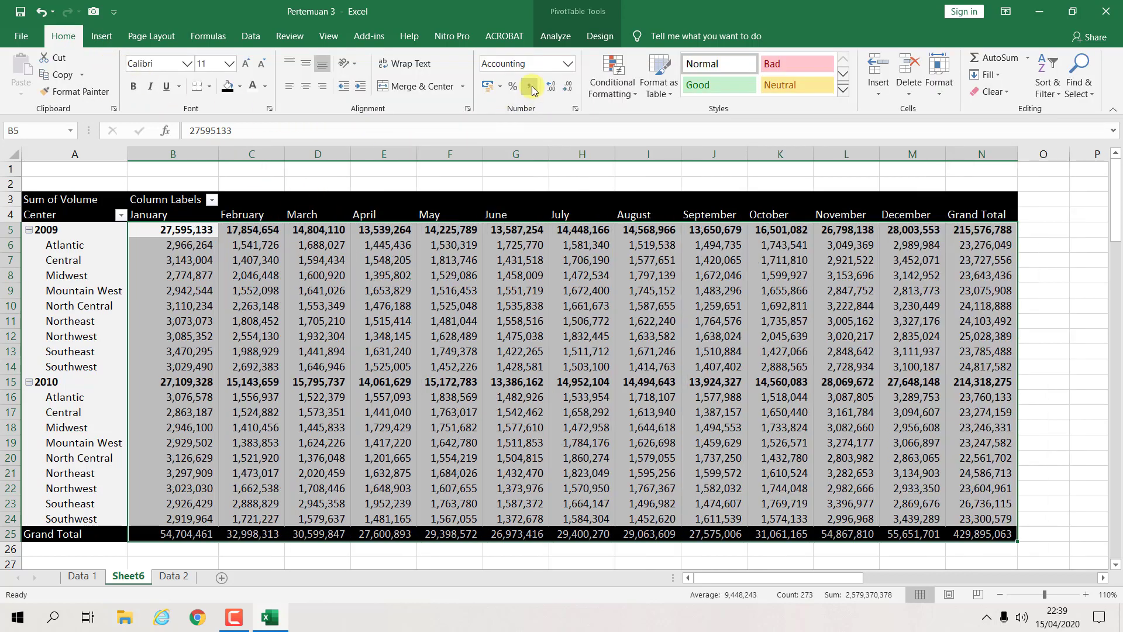
{"action": "left_click", "coordinate": [807, 316]}
{"action": "left_click", "coordinate": [593, 303]}
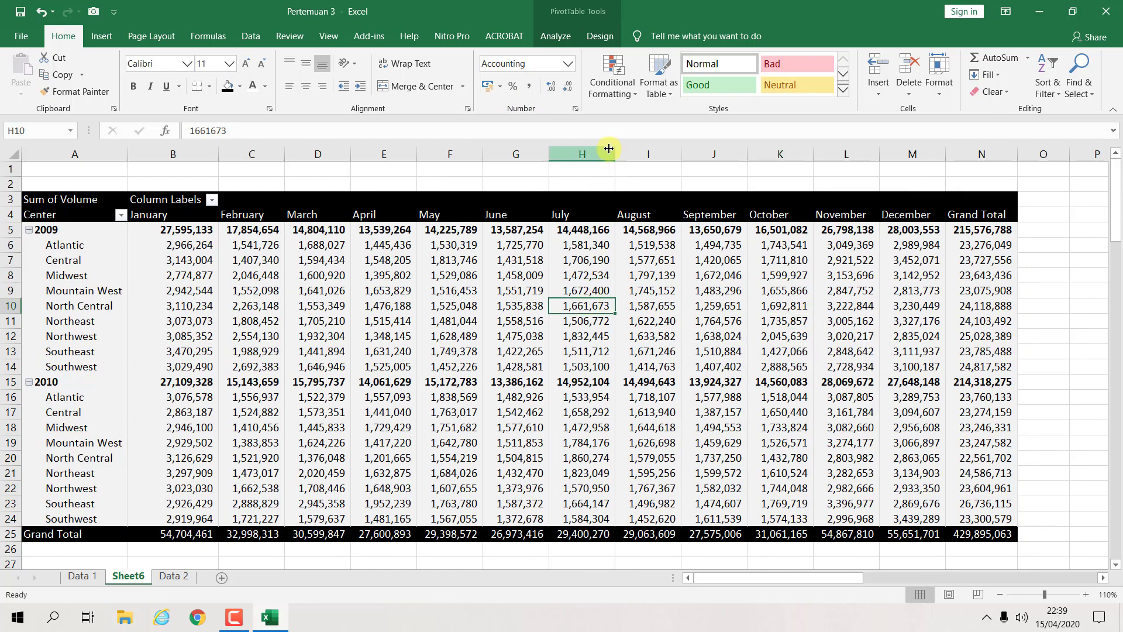
{"action": "left_click", "coordinate": [600, 36]}
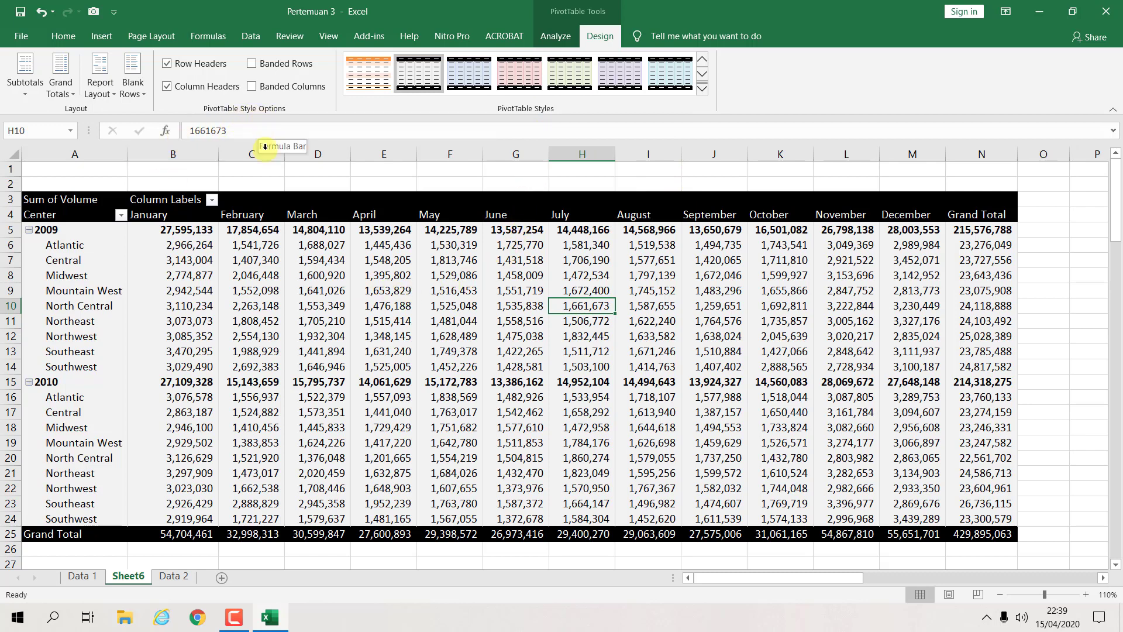
{"action": "mouse_move", "coordinate": [251, 63]}
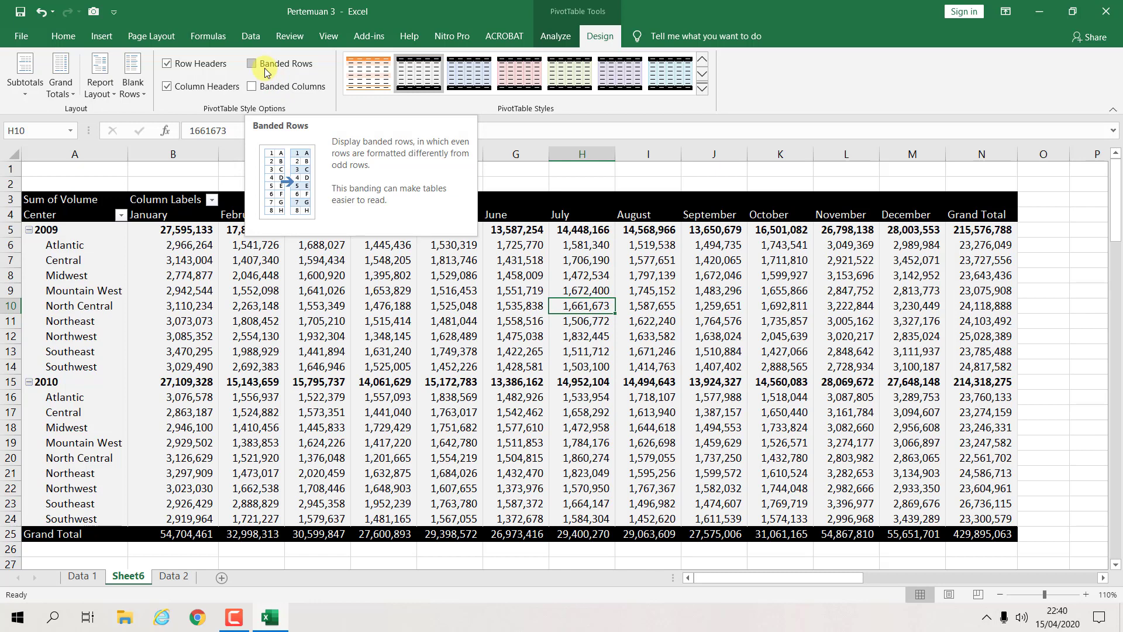
{"action": "left_click", "coordinate": [252, 64]}
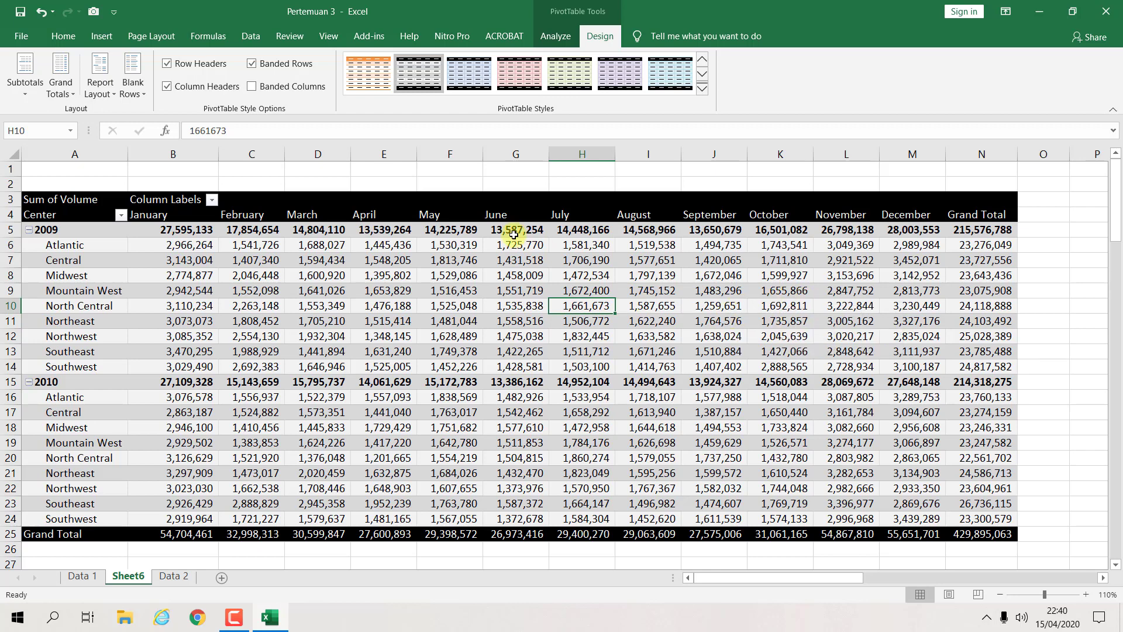
{"action": "left_click", "coordinate": [252, 64]}
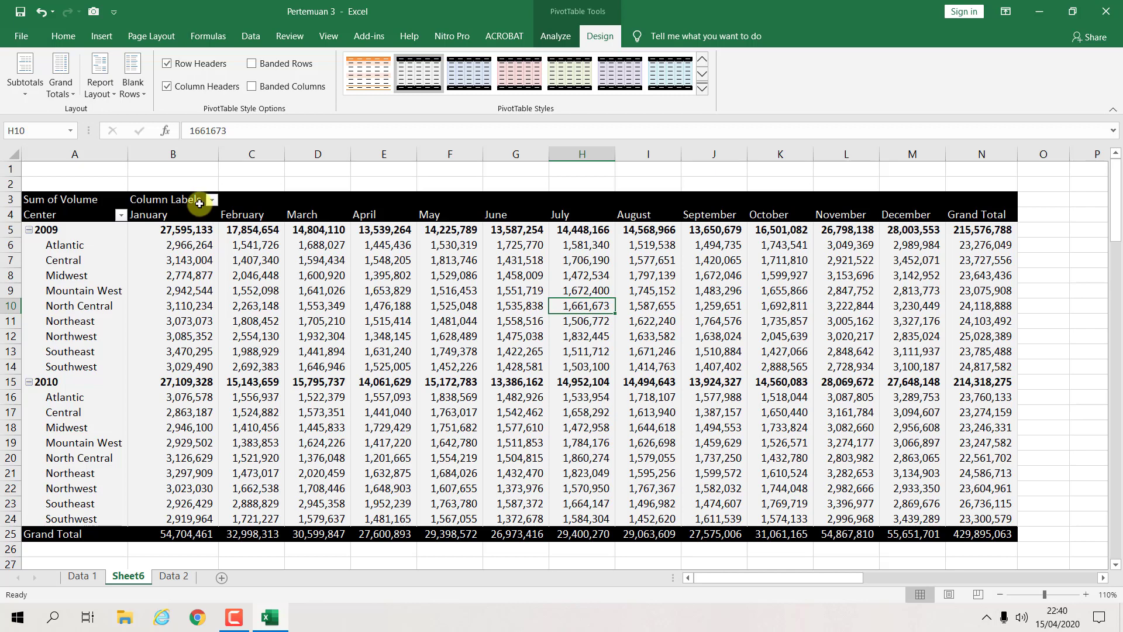
{"action": "left_click", "coordinate": [270, 89]}
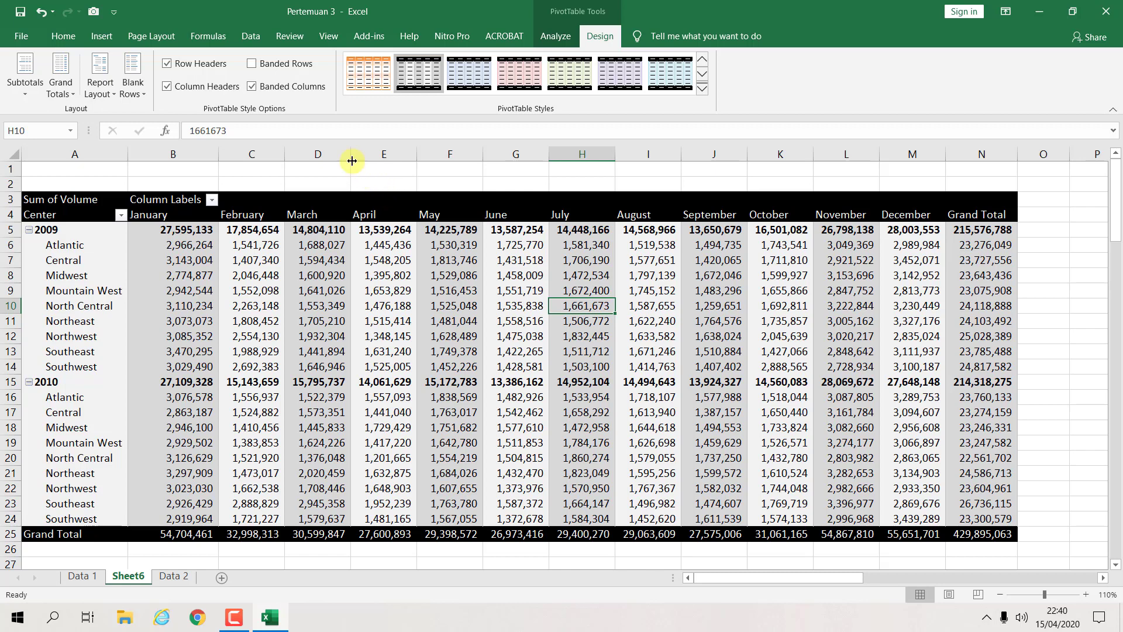
{"action": "left_click", "coordinate": [294, 88]}
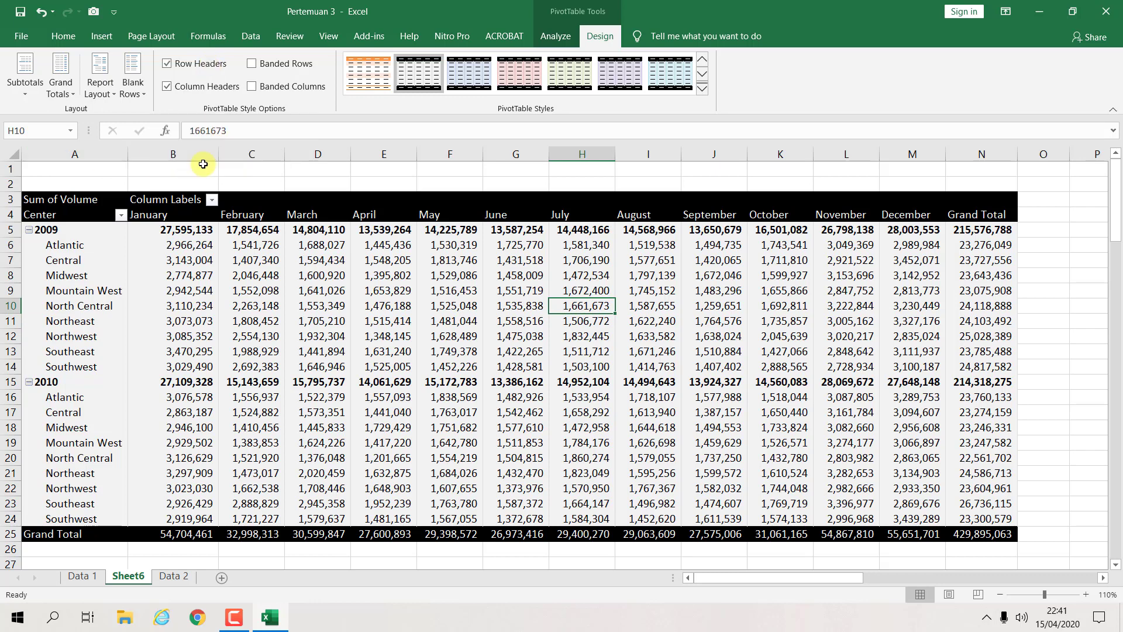
{"action": "left_click", "coordinate": [196, 68]}
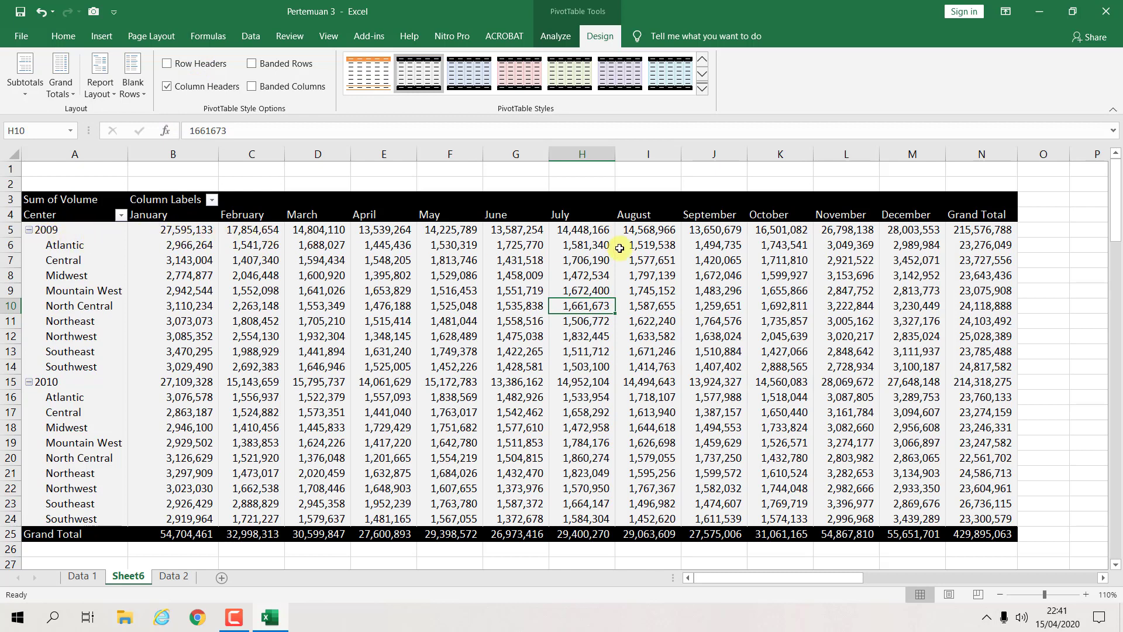
{"action": "left_click", "coordinate": [205, 65]}
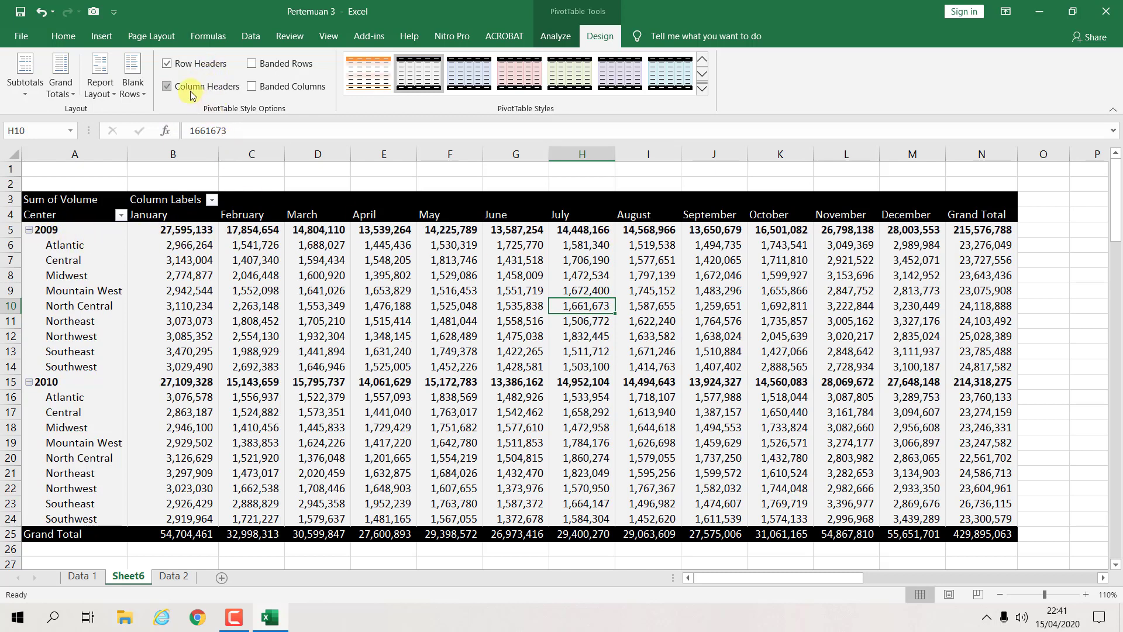
{"action": "left_click", "coordinate": [191, 92]}
{"action": "left_click", "coordinate": [191, 92]}
{"action": "left_click", "coordinate": [191, 91]}
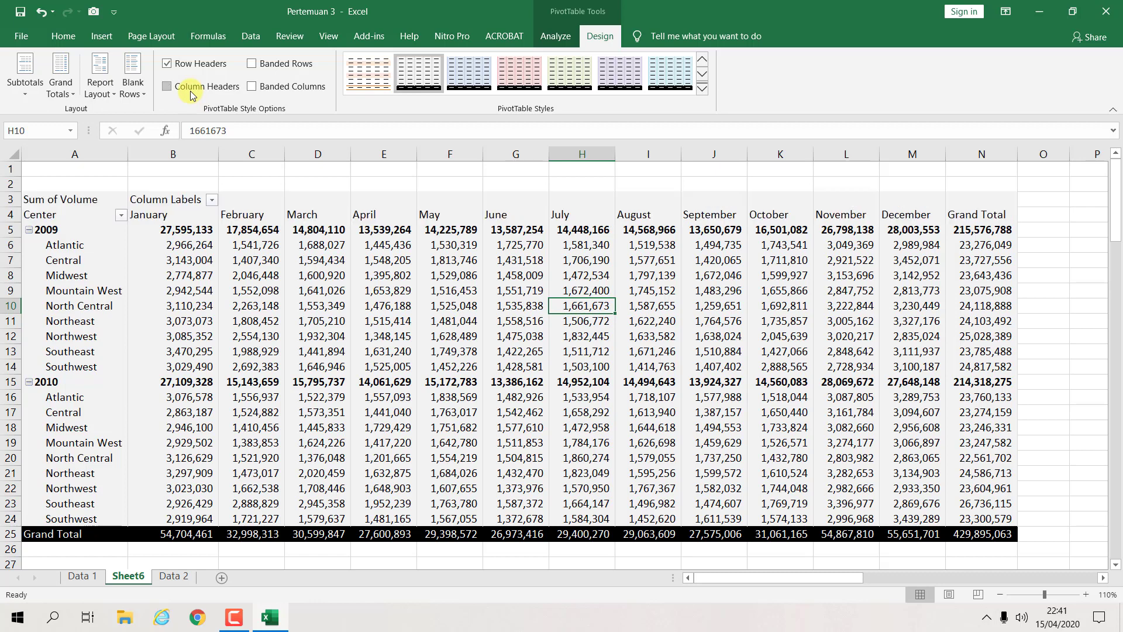
{"action": "left_click", "coordinate": [190, 92]}
{"action": "left_click", "coordinate": [191, 91]}
{"action": "left_click", "coordinate": [191, 92]}
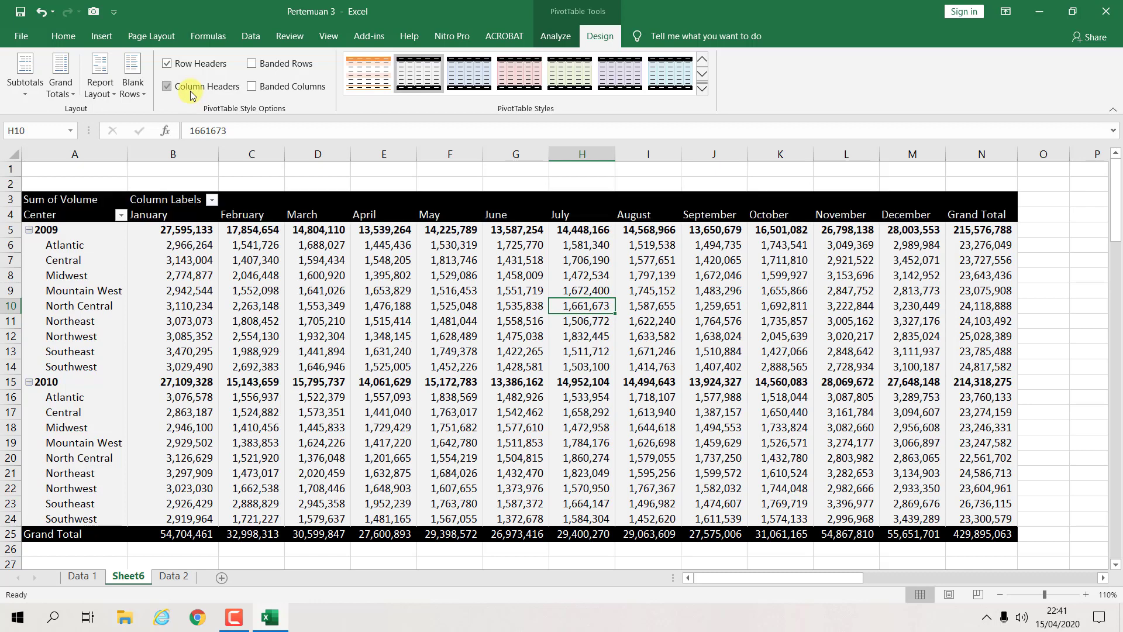
{"action": "left_click", "coordinate": [190, 92]}
{"action": "left_click", "coordinate": [191, 92]}
Zoom the sheet to 120% and back to 110%, then show the Subtotals placement choices
{"action": "left_click", "coordinate": [428, 273]}
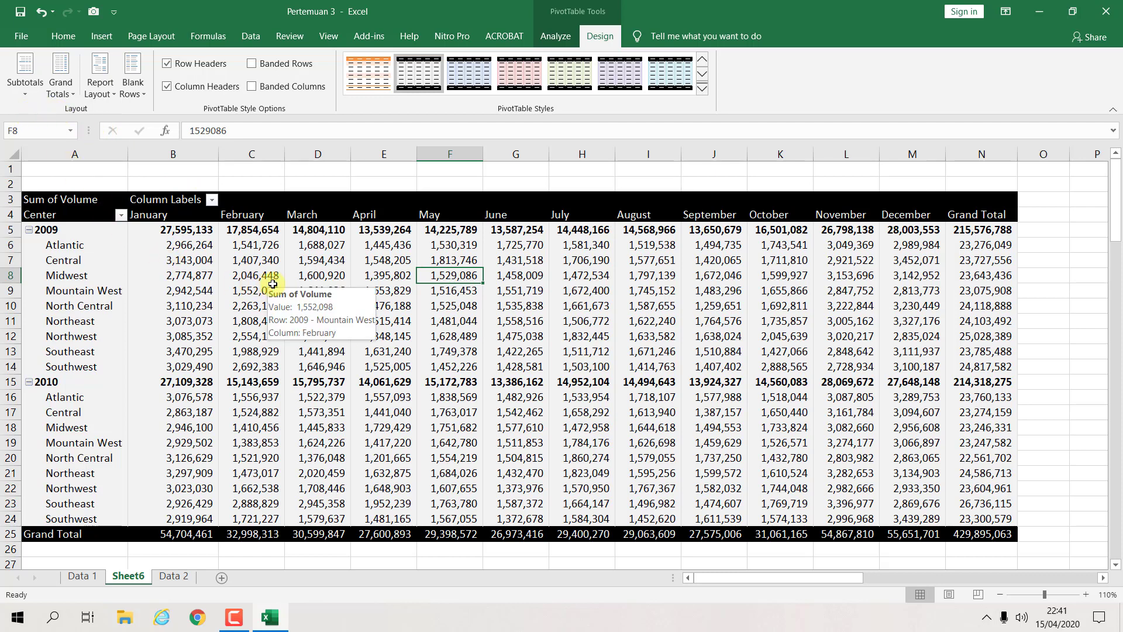
{"action": "left_click", "coordinate": [1085, 594]}
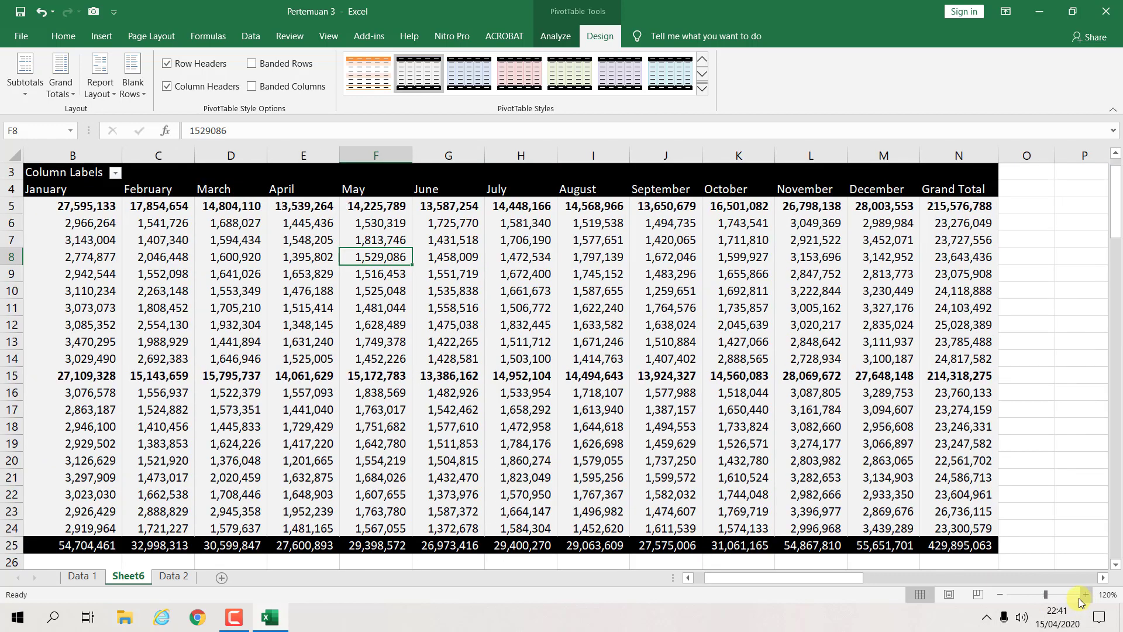
{"action": "left_click_drag", "start_coordinate": [825, 578], "coordinate": [814, 583]}
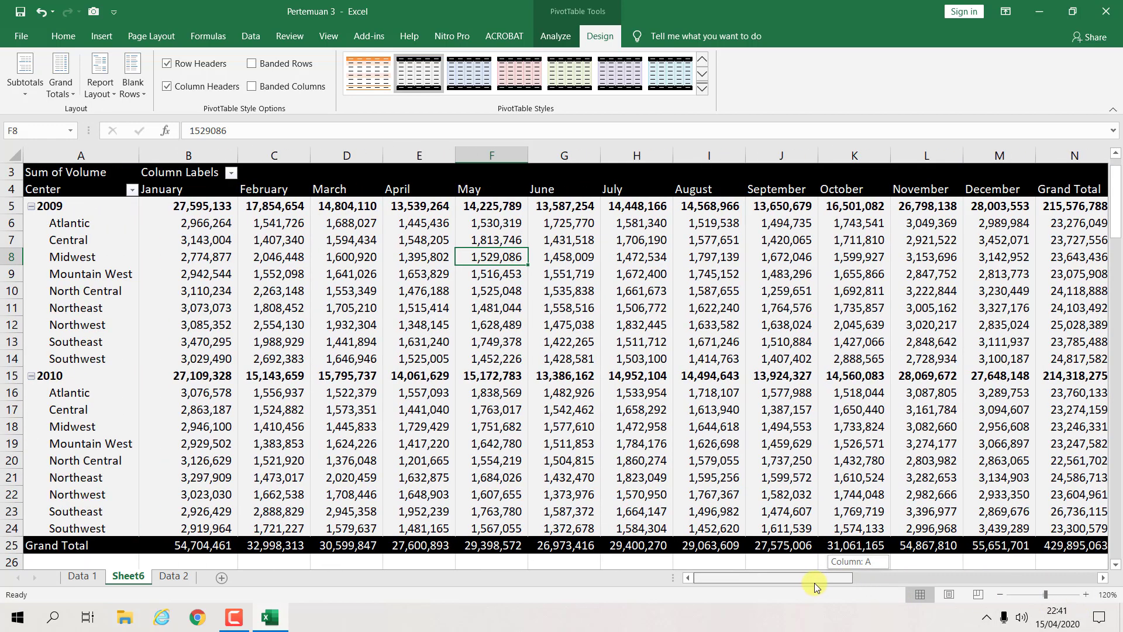
{"action": "left_click", "coordinate": [999, 594]}
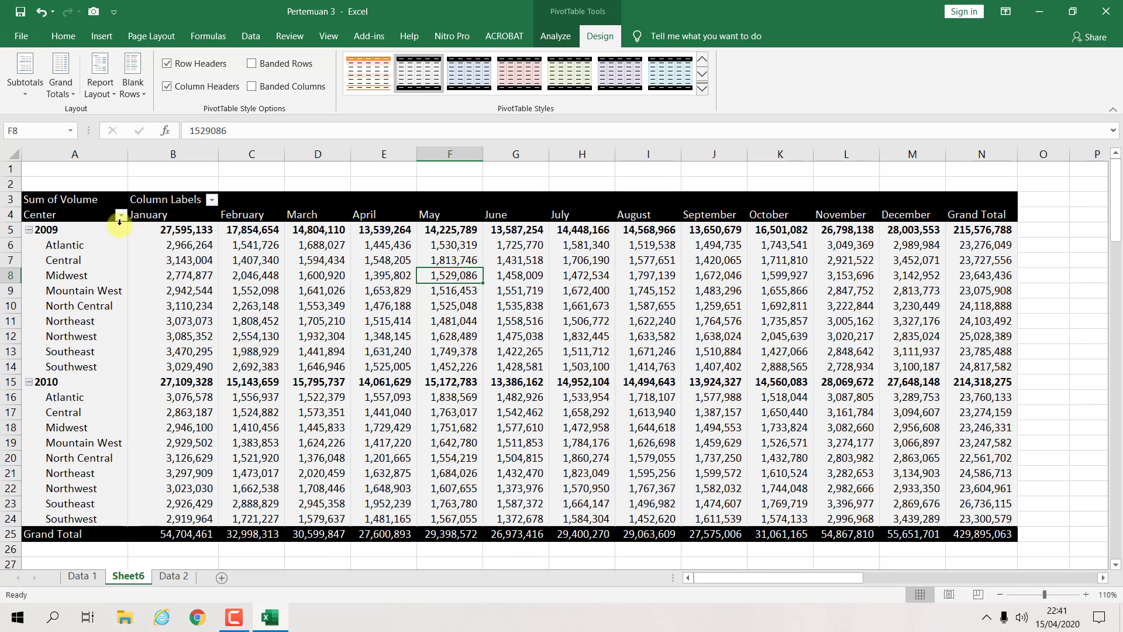
{"action": "left_click", "coordinate": [25, 97]}
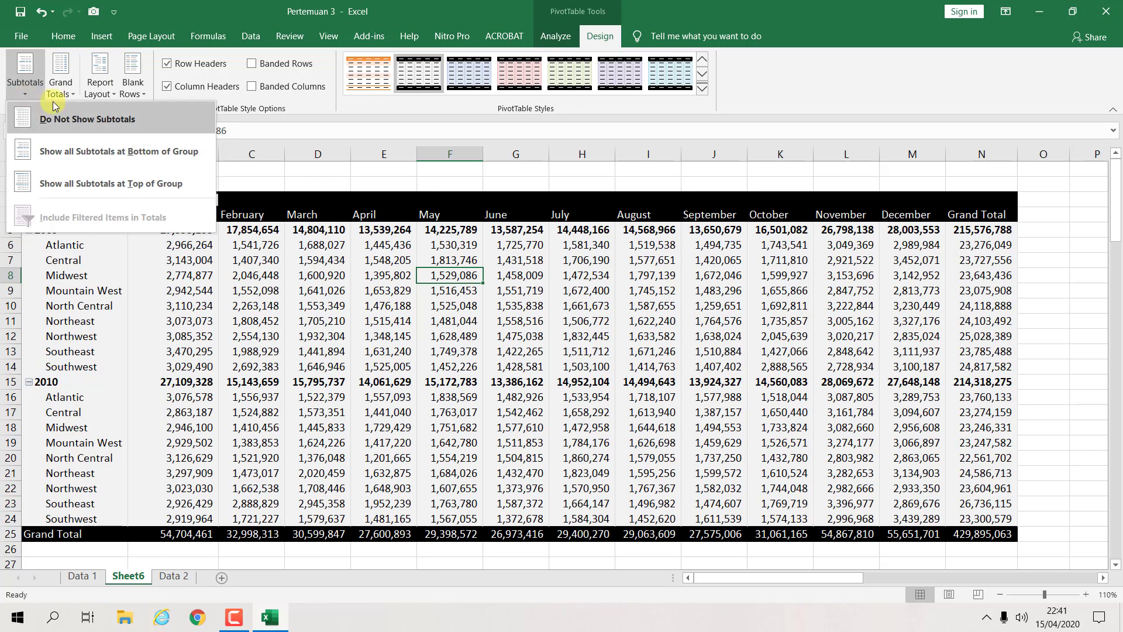
Test subtotal options: hide the year subtotals, then show them at the bottom of each group
{"action": "left_click", "coordinate": [758, 105]}
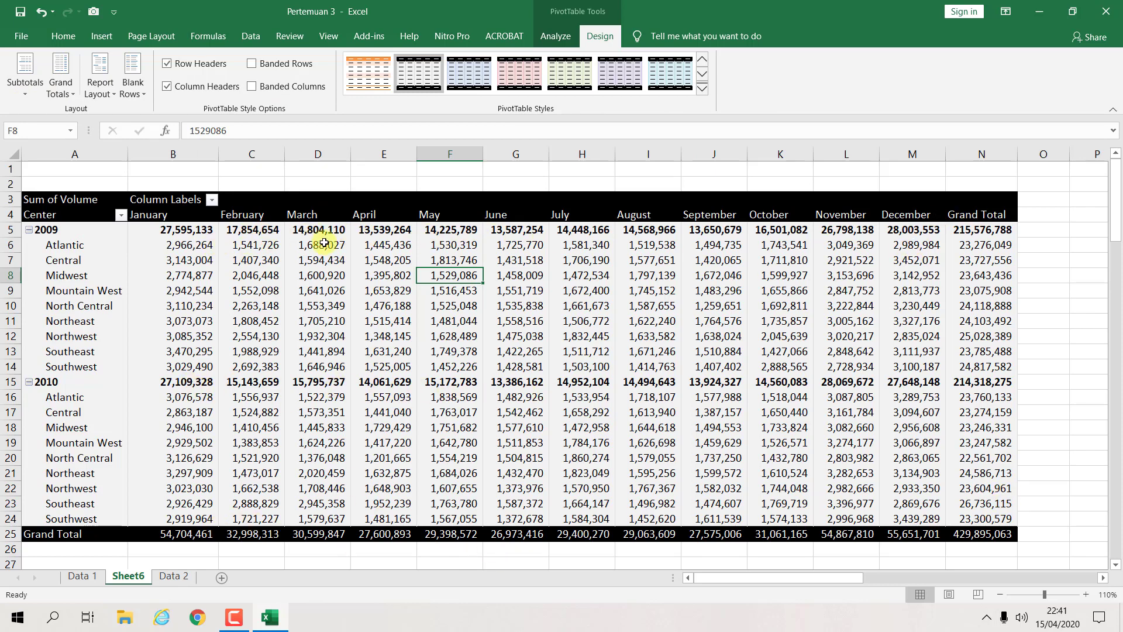
{"action": "left_click", "coordinate": [18, 92]}
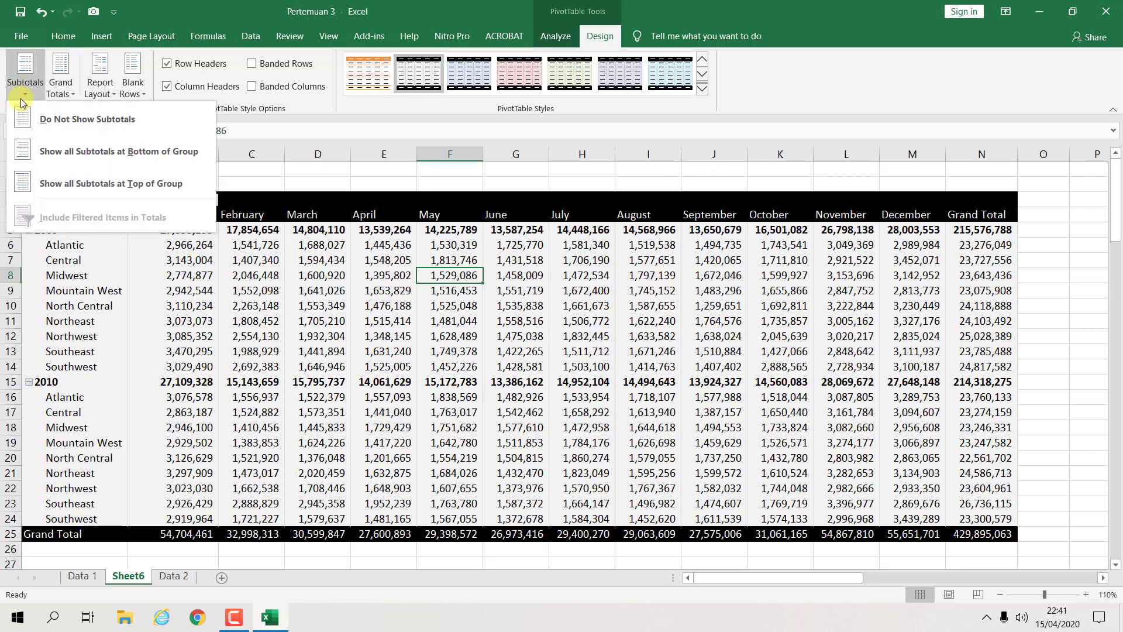
{"action": "left_click", "coordinate": [29, 121]}
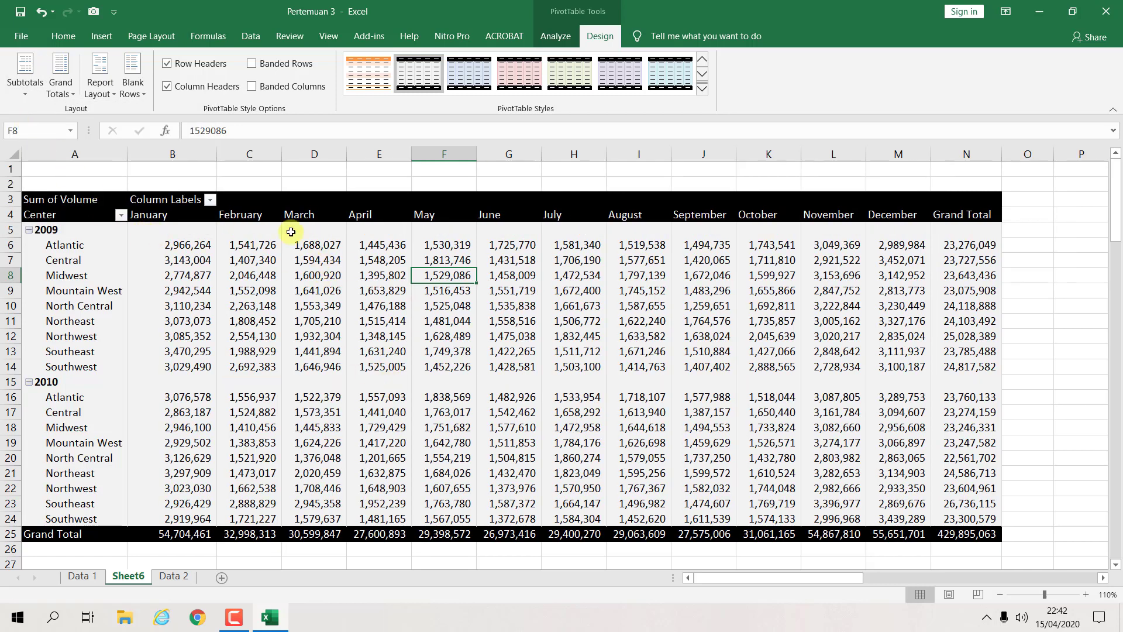
{"action": "left_click", "coordinate": [27, 98]}
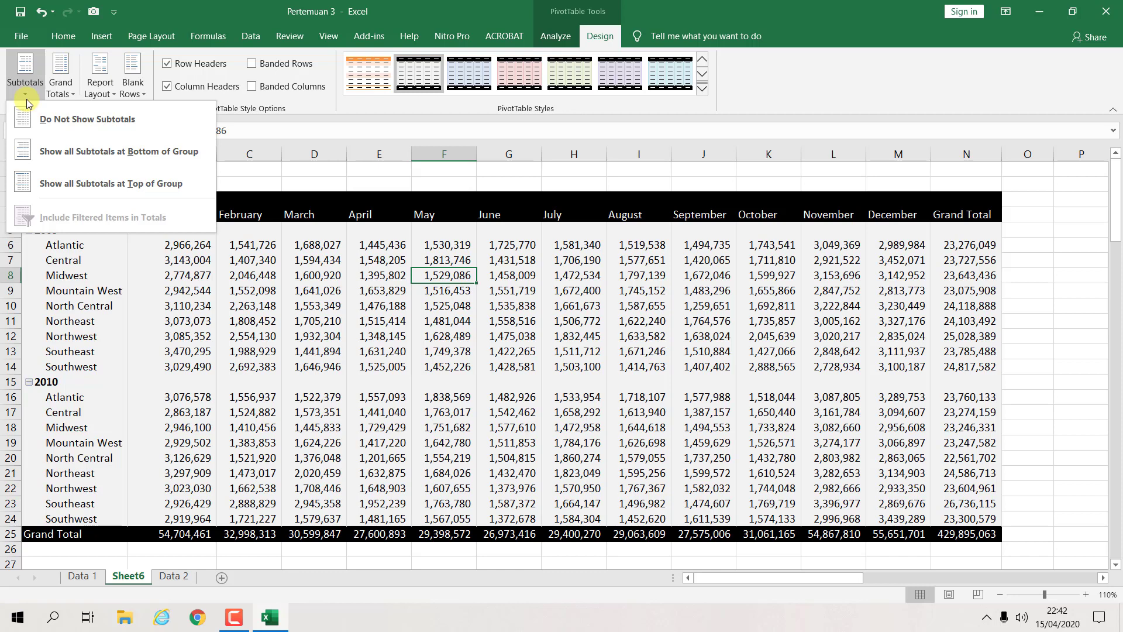
{"action": "left_click", "coordinate": [71, 162]}
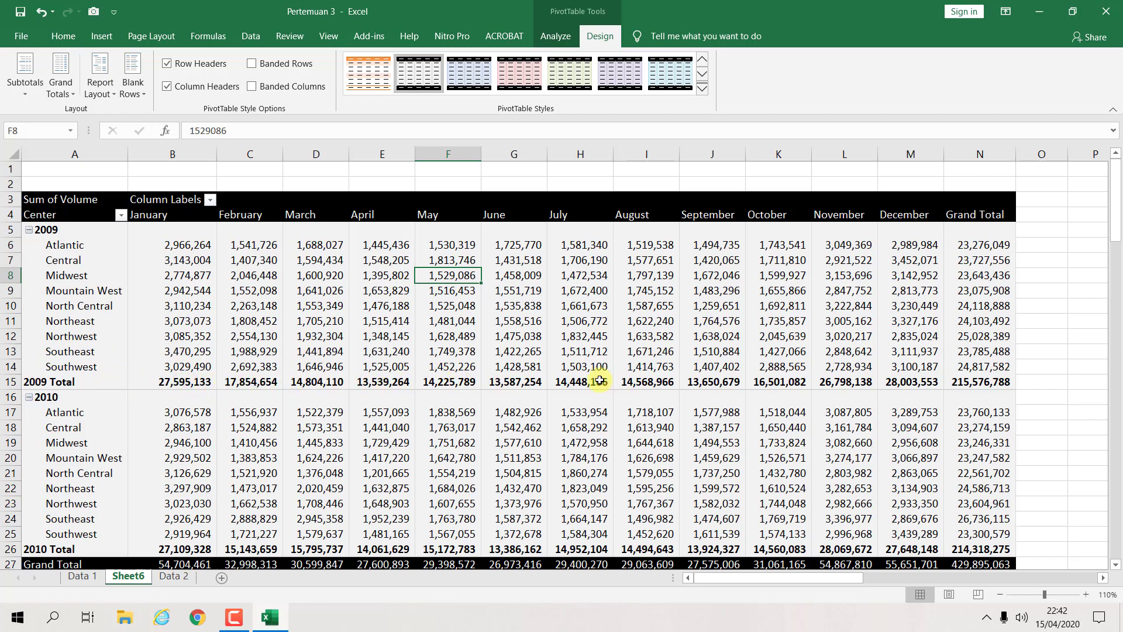
Try top placement, then settle on 2009 Total and 2010 Total rows below each year
{"action": "left_click", "coordinate": [24, 88]}
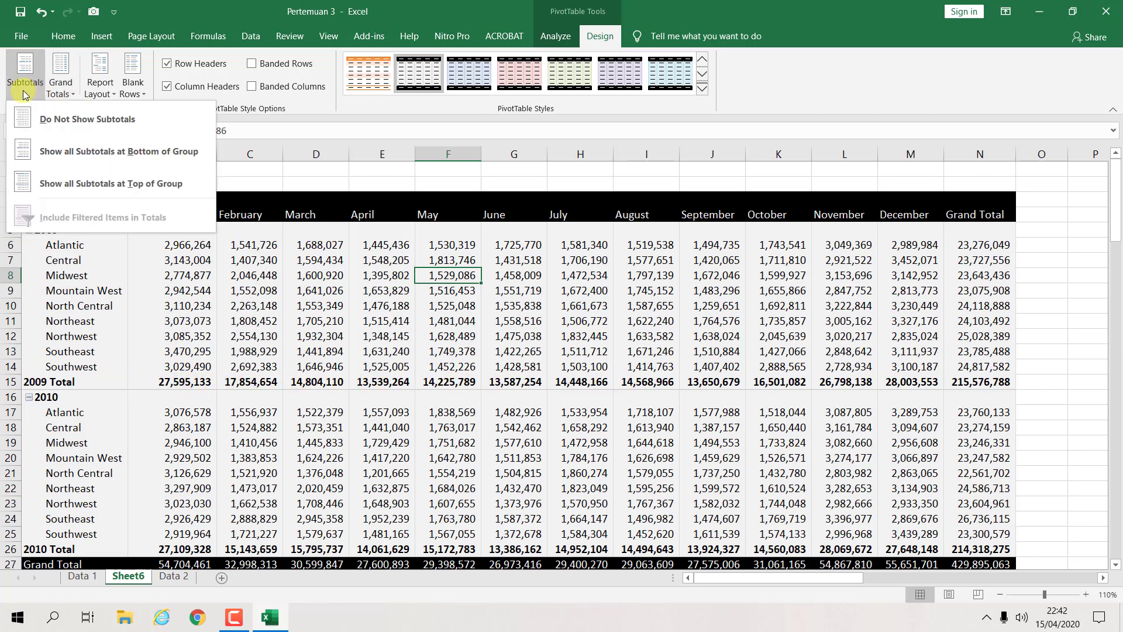
{"action": "left_click", "coordinate": [52, 185]}
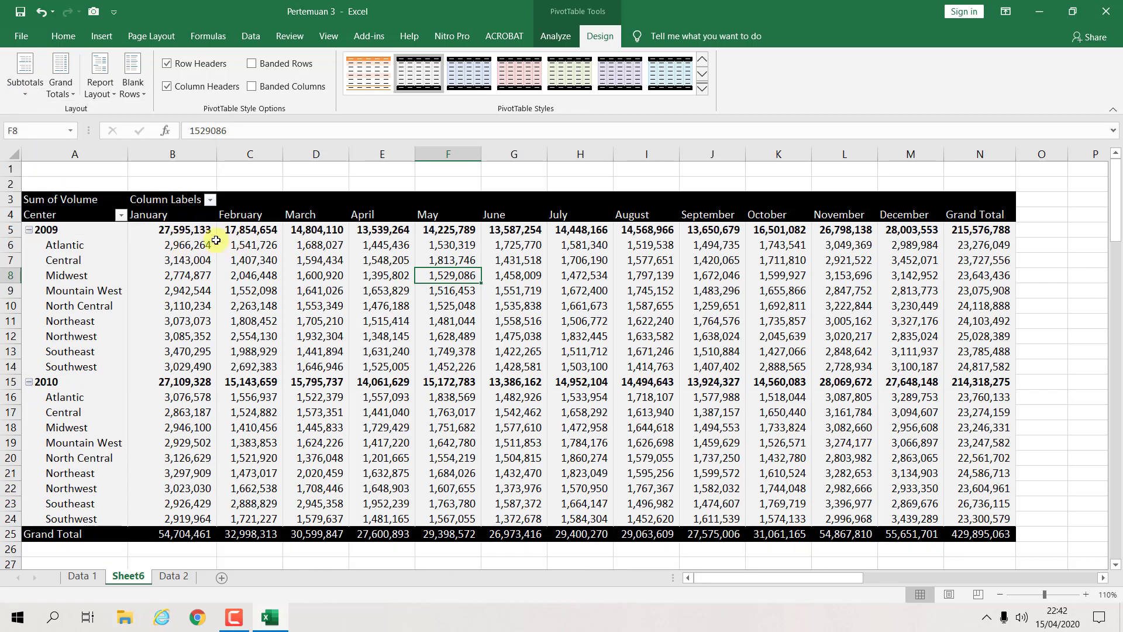
{"action": "left_click", "coordinate": [25, 91]}
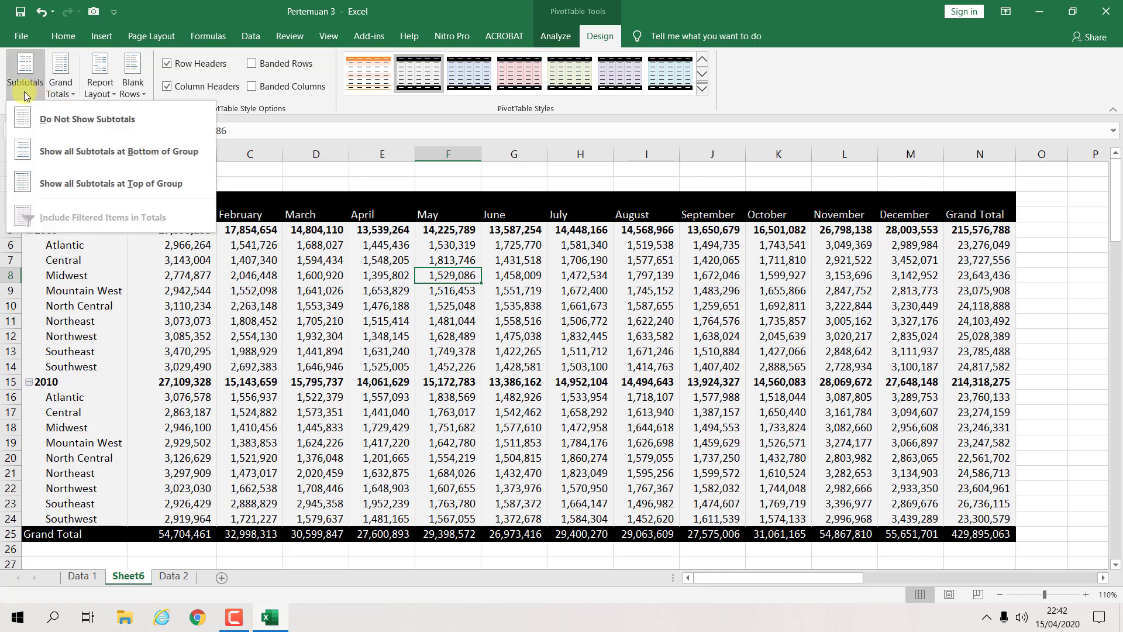
{"action": "left_click", "coordinate": [36, 155]}
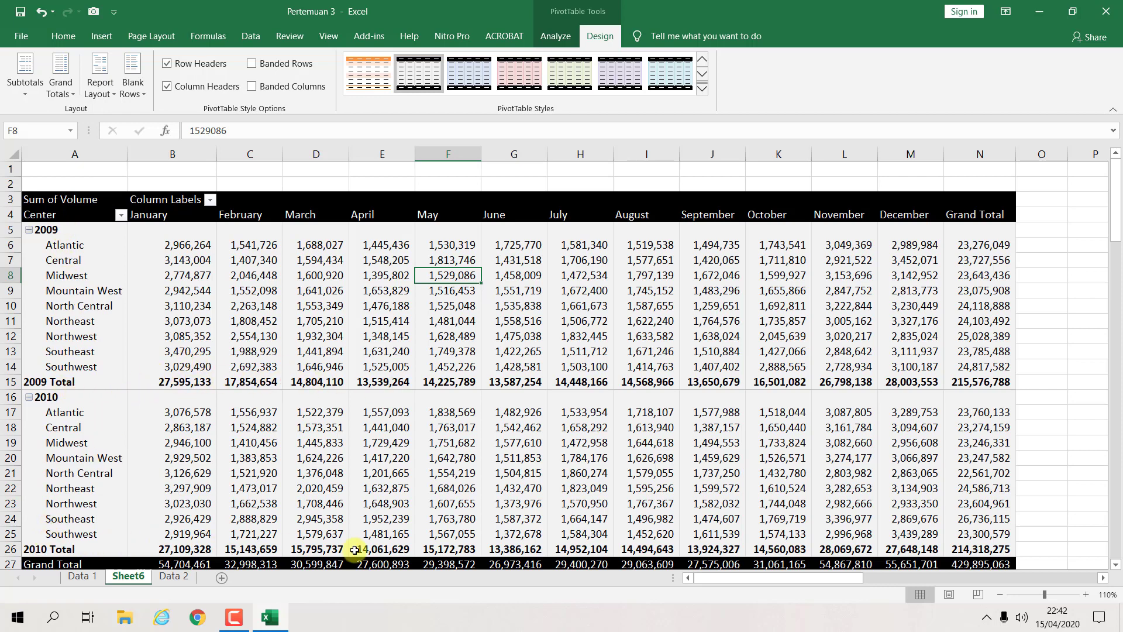
{"action": "scroll", "coordinate": [500, 450], "scroll_direction": "down", "scroll_amount": 1}
{"action": "scroll", "coordinate": [544, 444], "scroll_direction": "up", "scroll_amount": 1}
{"action": "left_click_drag", "start_coordinate": [1114, 231], "coordinate": [1114, 235]}
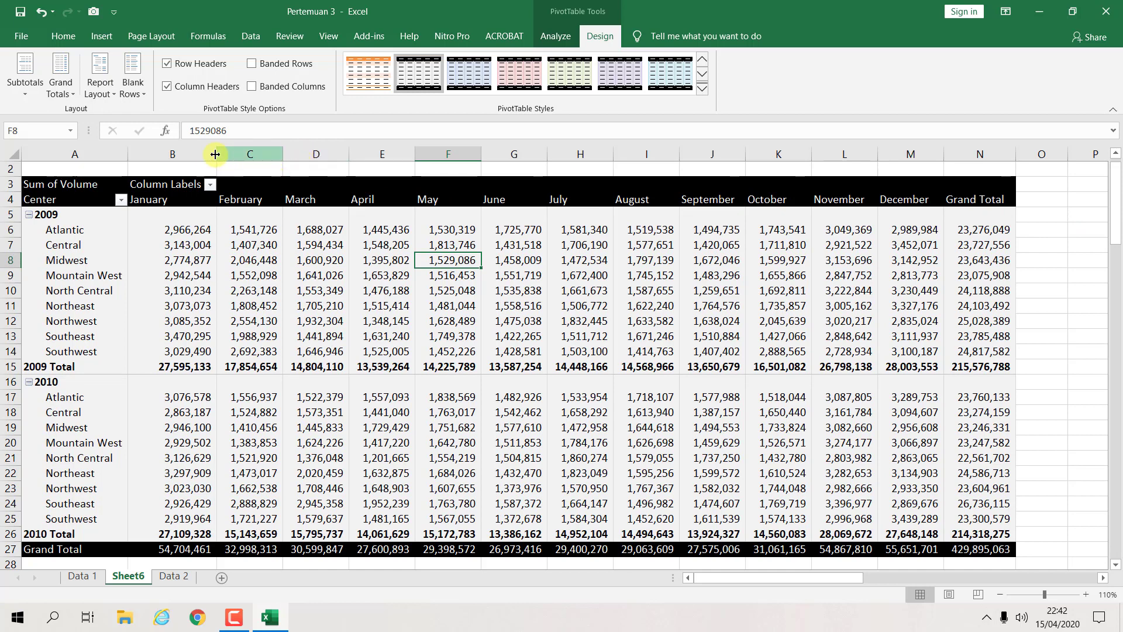
{"action": "left_click", "coordinate": [70, 94]}
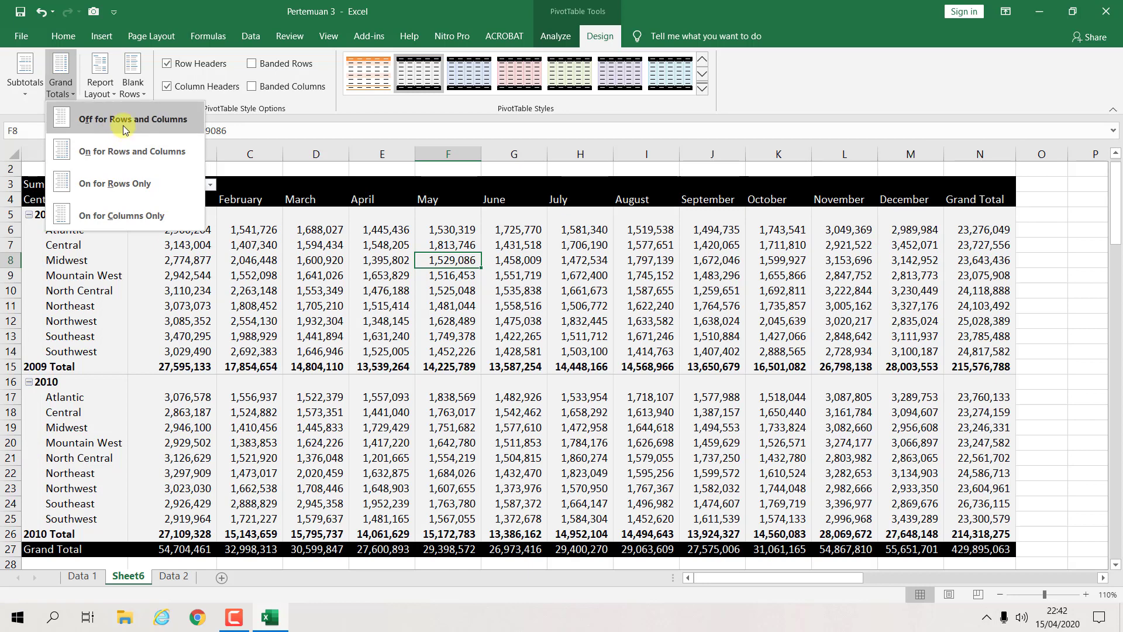
{"action": "left_click", "coordinate": [124, 127]}
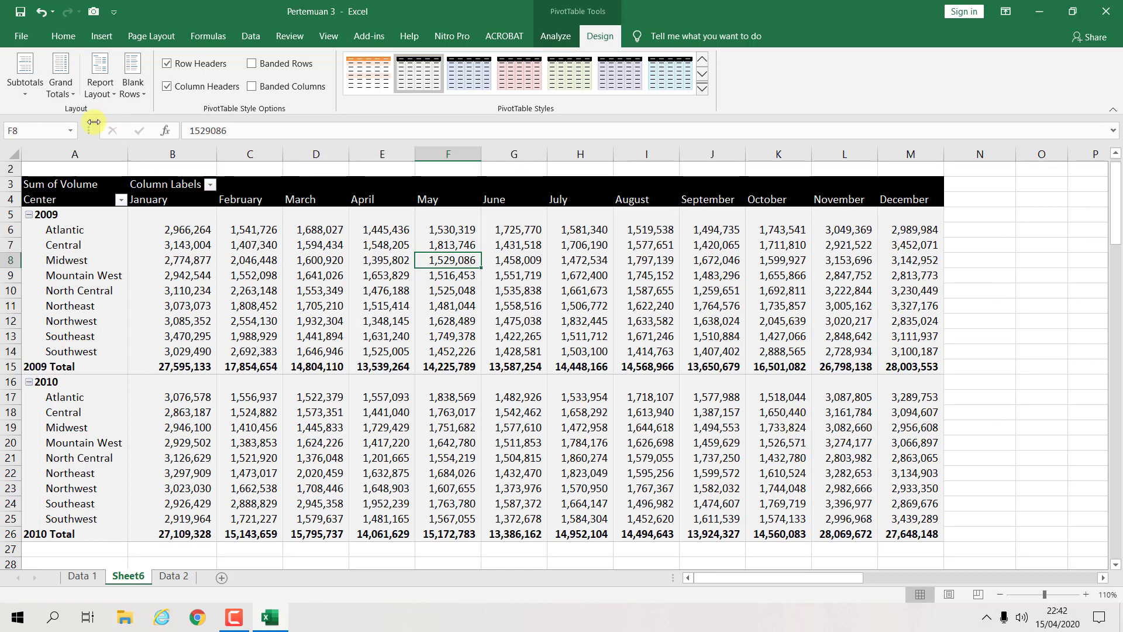
{"action": "left_click", "coordinate": [65, 88]}
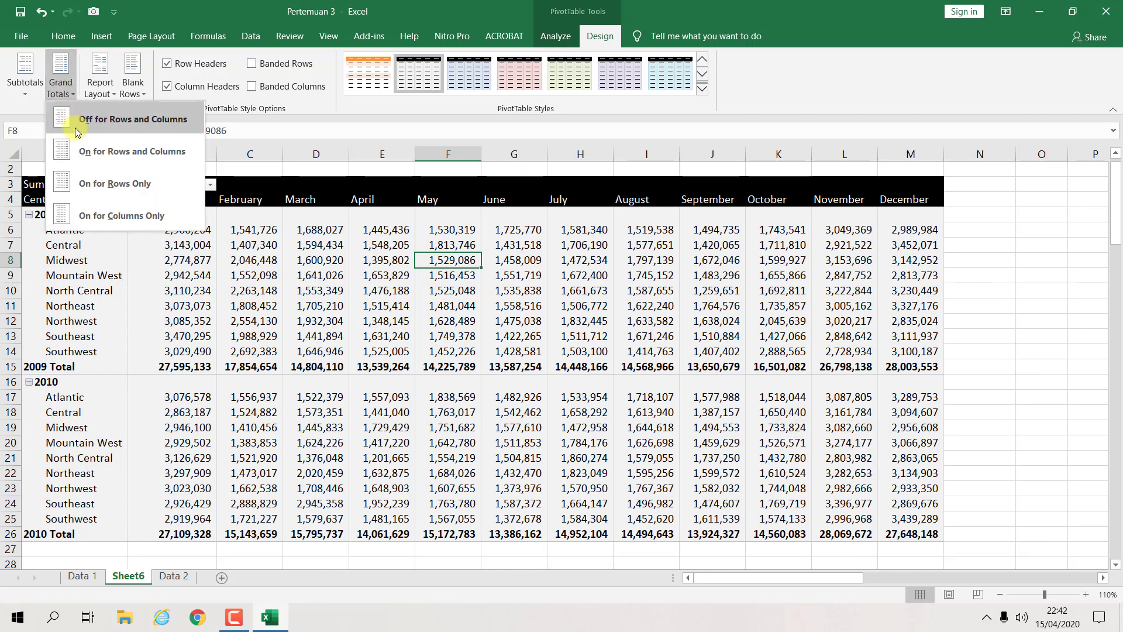
{"action": "left_click", "coordinate": [88, 160]}
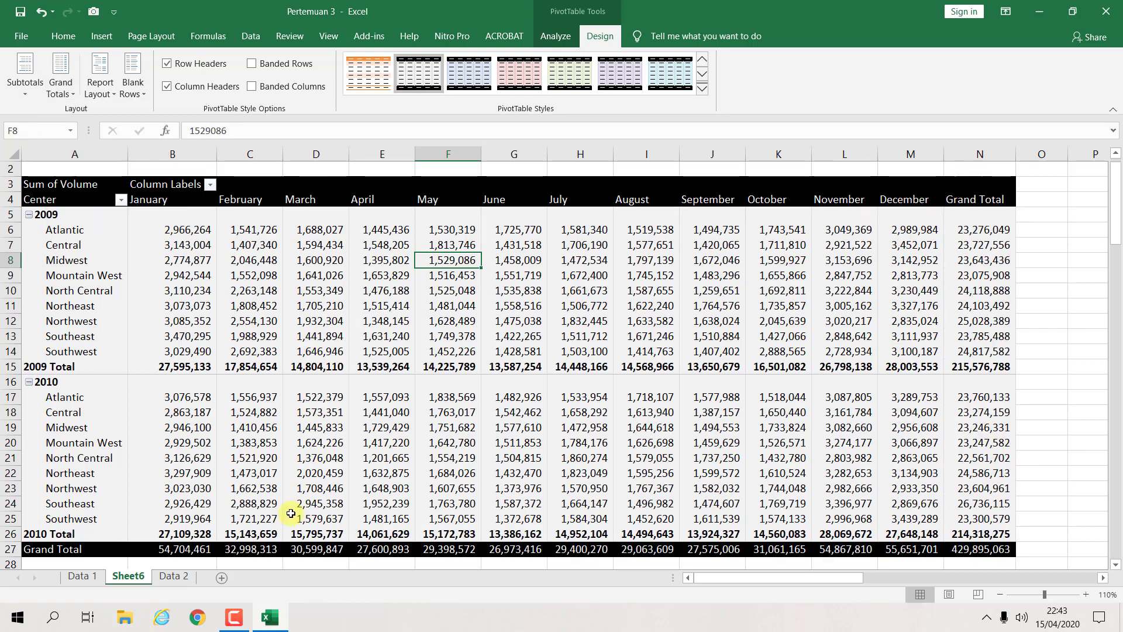
{"action": "left_click", "coordinate": [68, 97]}
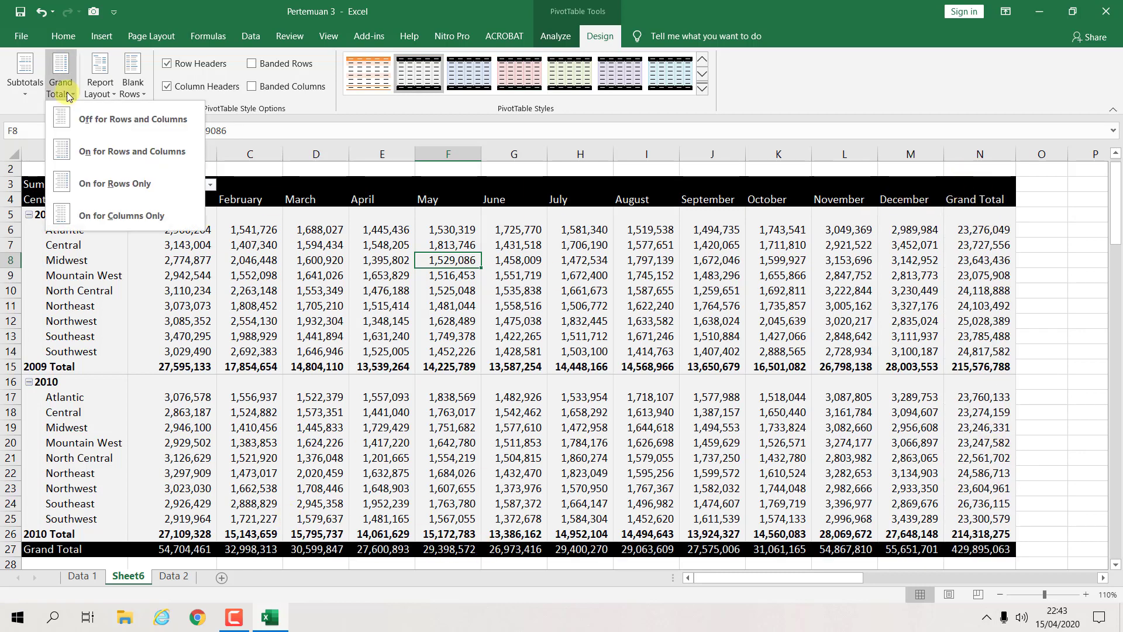
{"action": "left_click", "coordinate": [85, 185]}
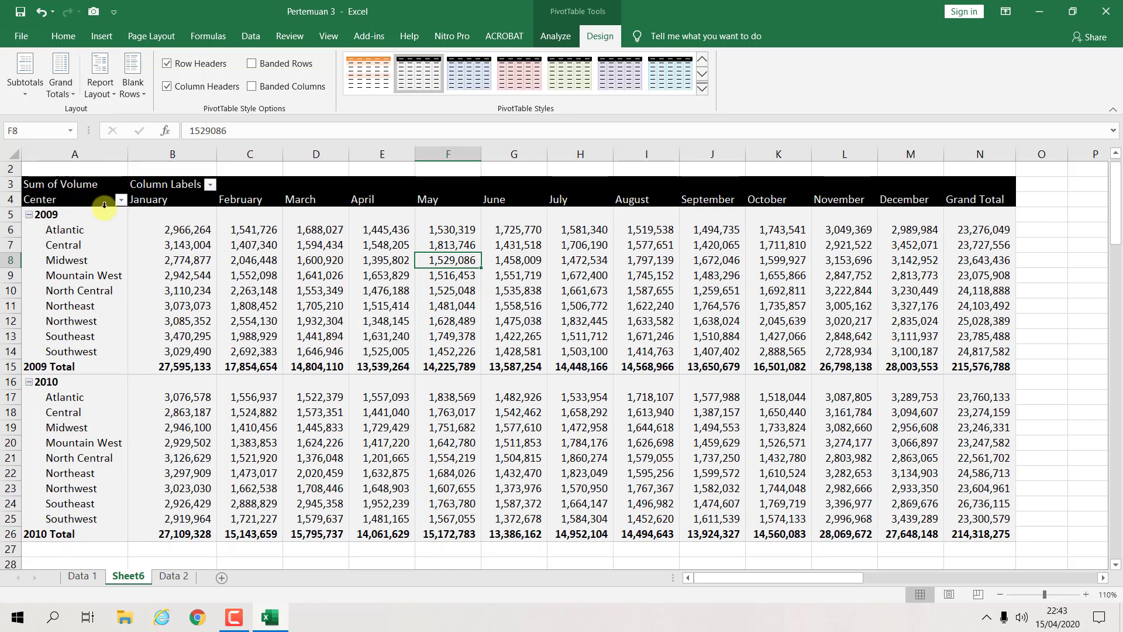
{"action": "left_click", "coordinate": [61, 85]}
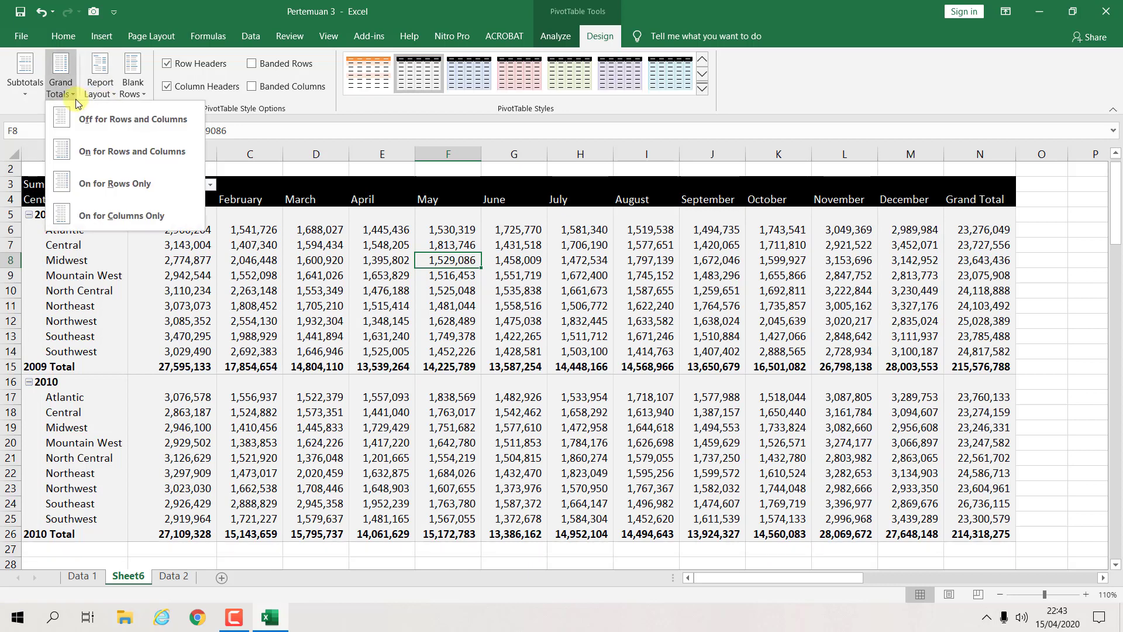
{"action": "left_click", "coordinate": [89, 183]}
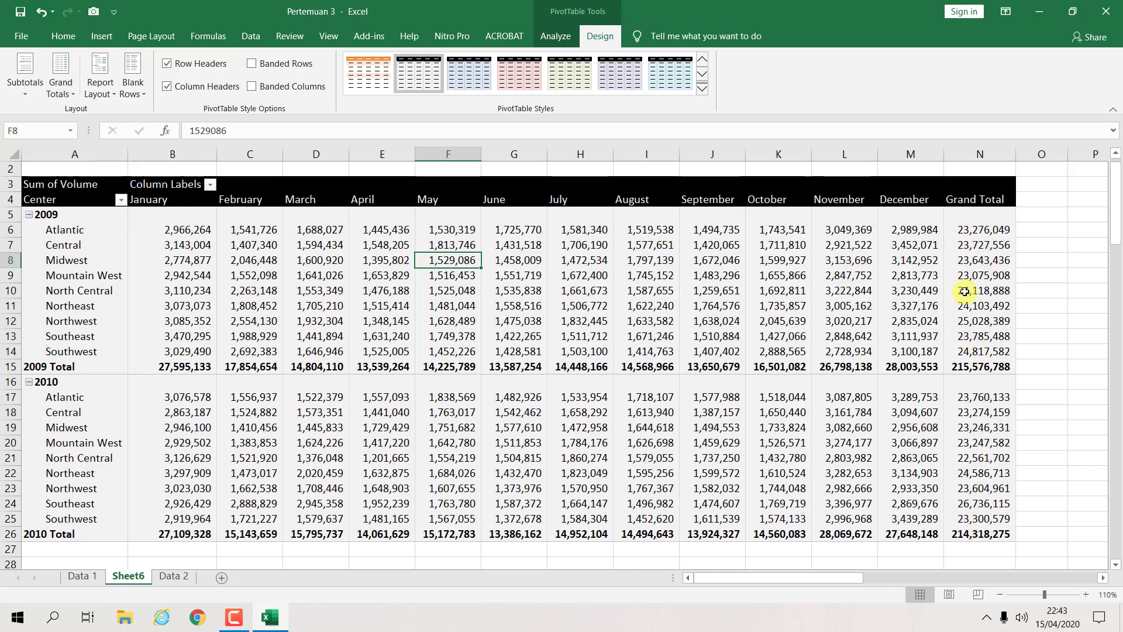
{"action": "left_click", "coordinate": [74, 96]}
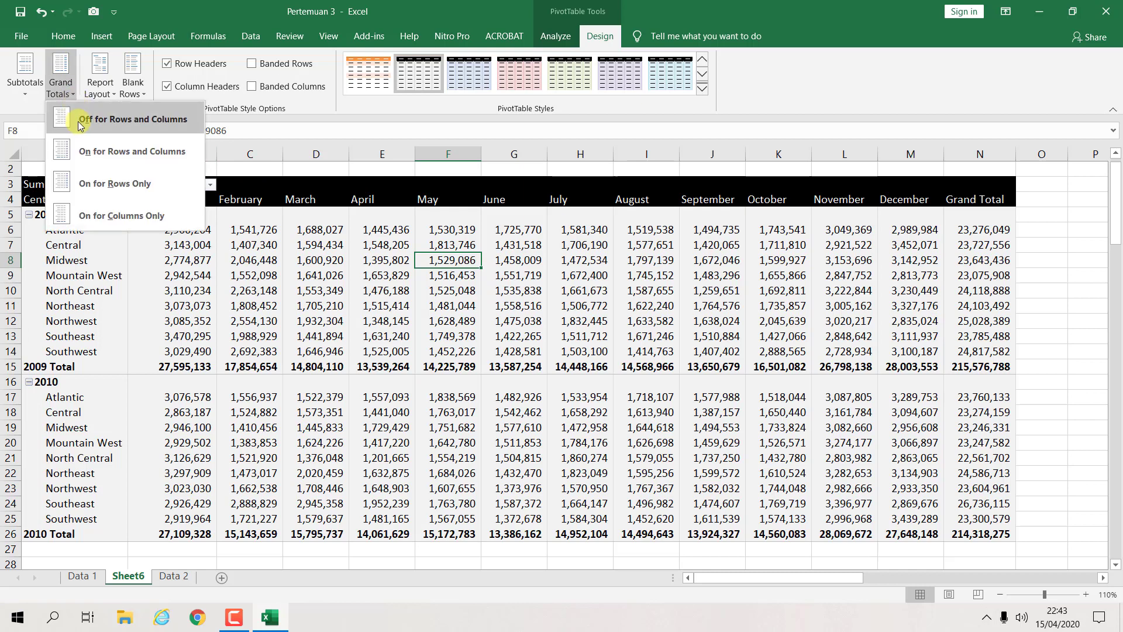
{"action": "left_click", "coordinate": [99, 217]}
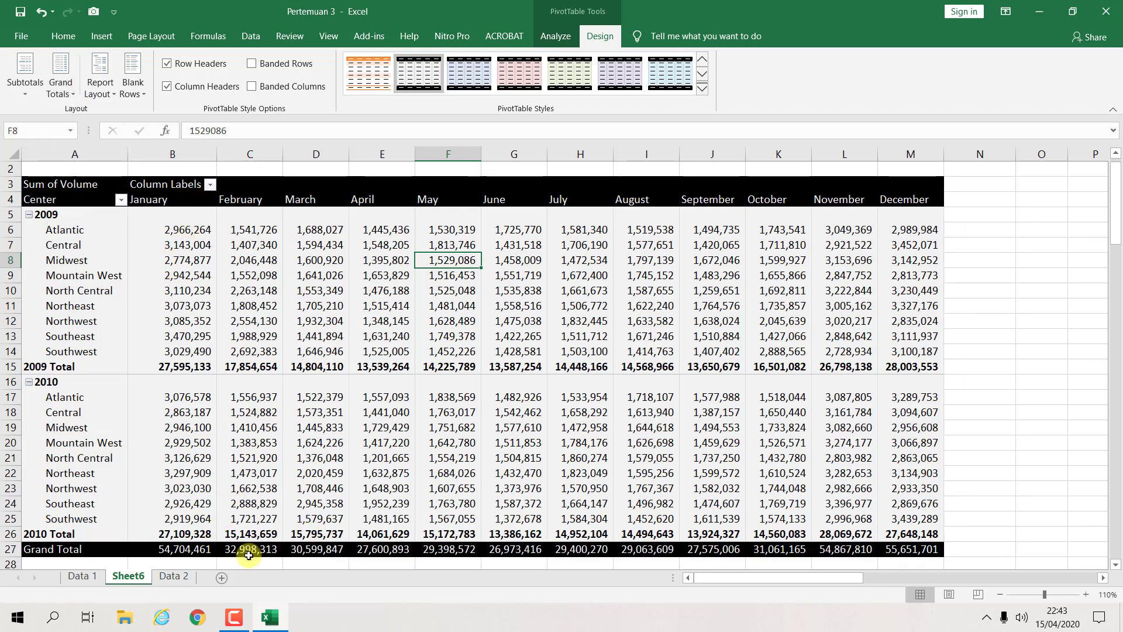
{"action": "left_click", "coordinate": [63, 100]}
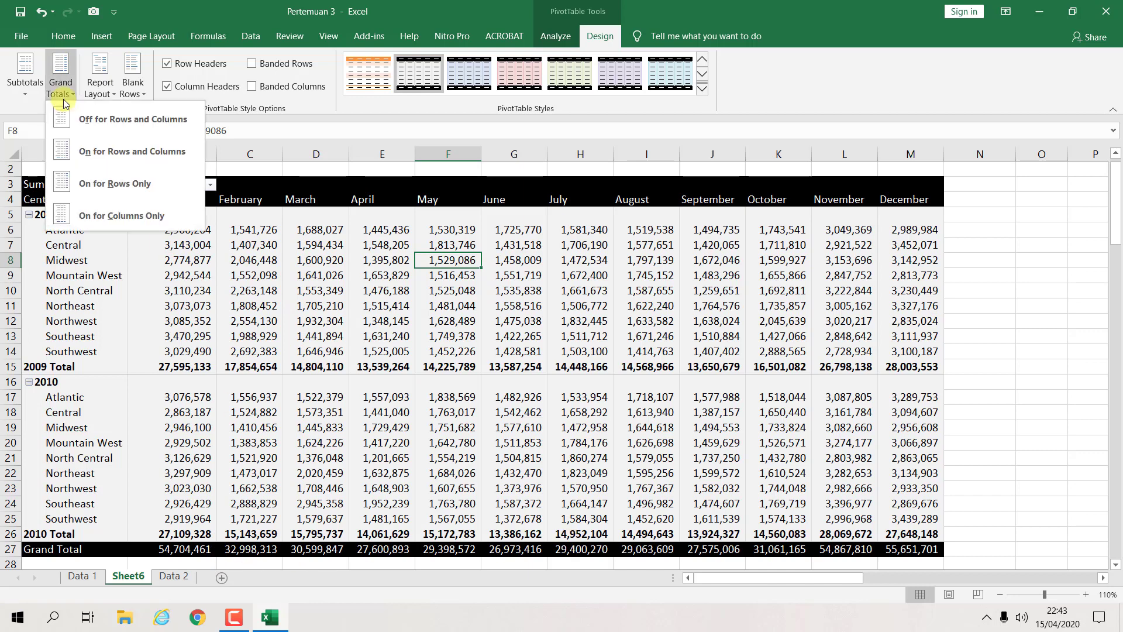
{"action": "left_click", "coordinate": [89, 152]}
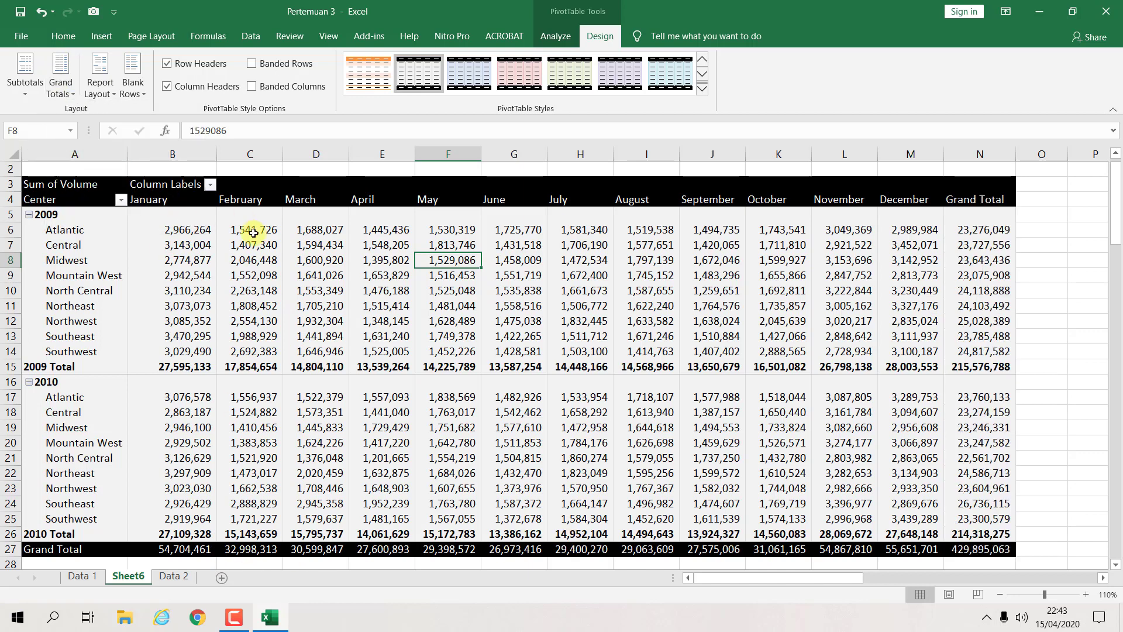
{"action": "mouse_move", "coordinate": [100, 88]}
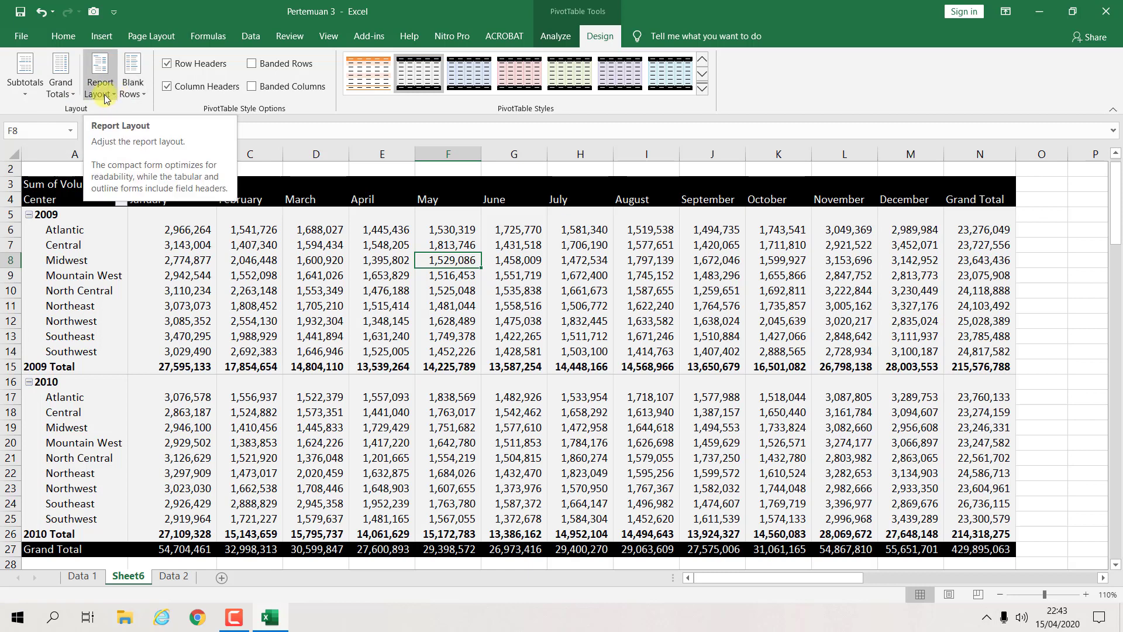
Try outline and tabular report layouts, and toggle repeating the year labels on and off
{"action": "left_click", "coordinate": [134, 275]}
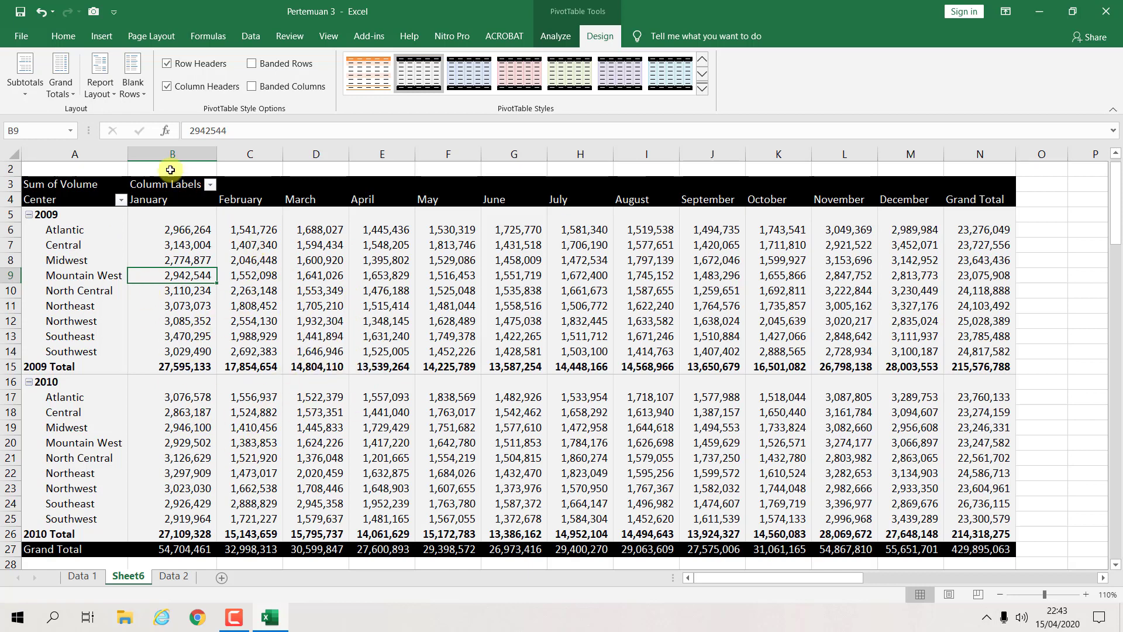
{"action": "left_click", "coordinate": [104, 94]}
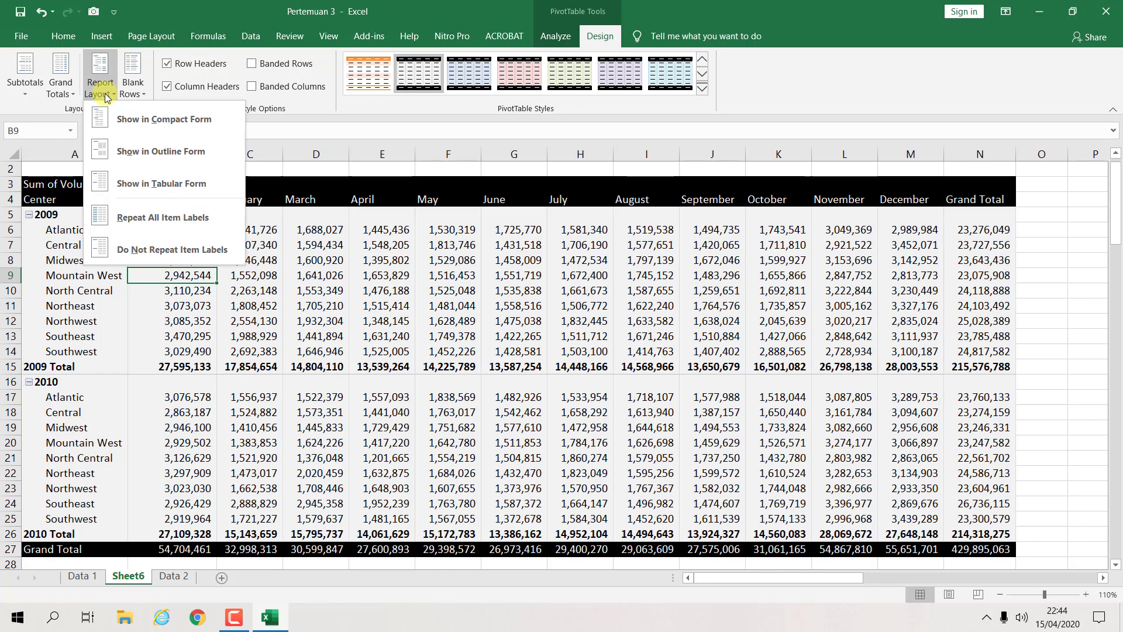
{"action": "left_click", "coordinate": [131, 153]}
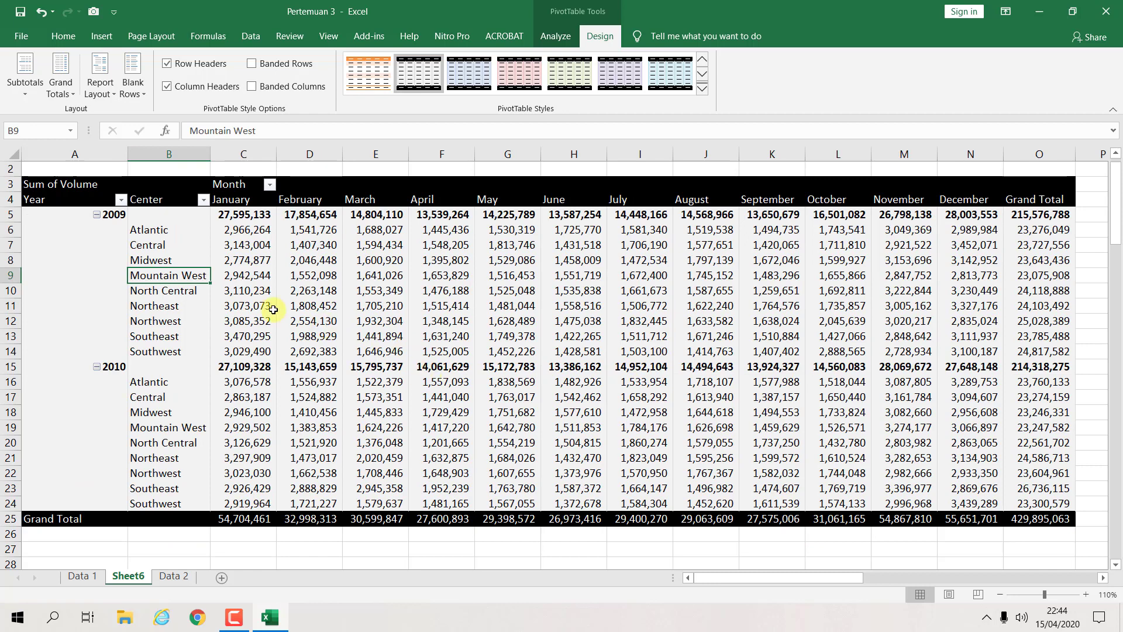
{"action": "left_click", "coordinate": [100, 88]}
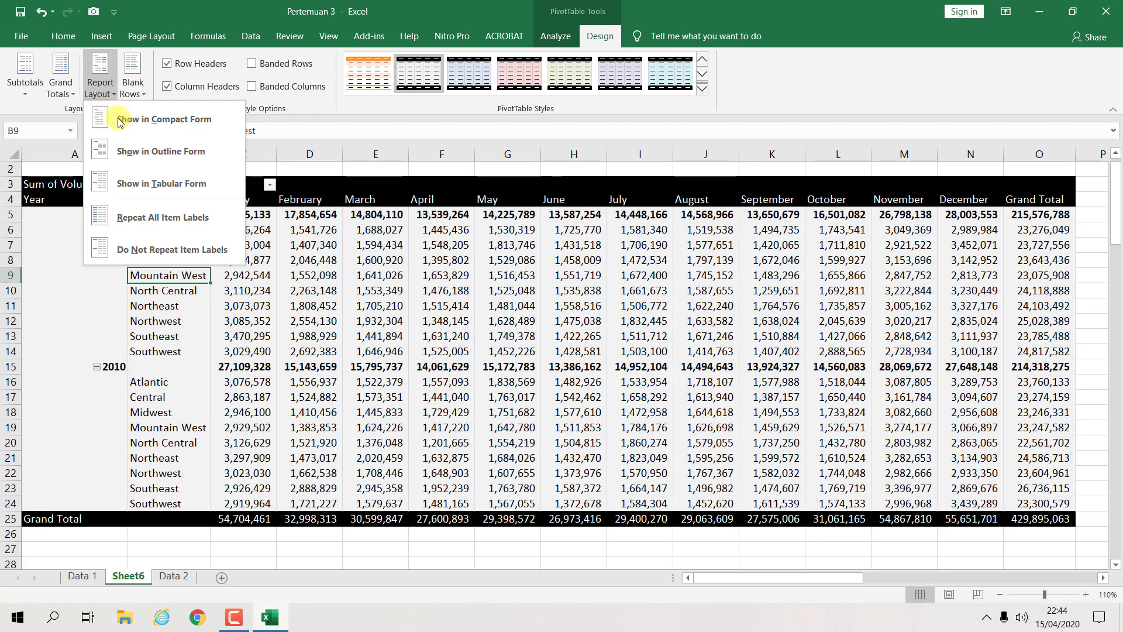
{"action": "left_click", "coordinate": [130, 183]}
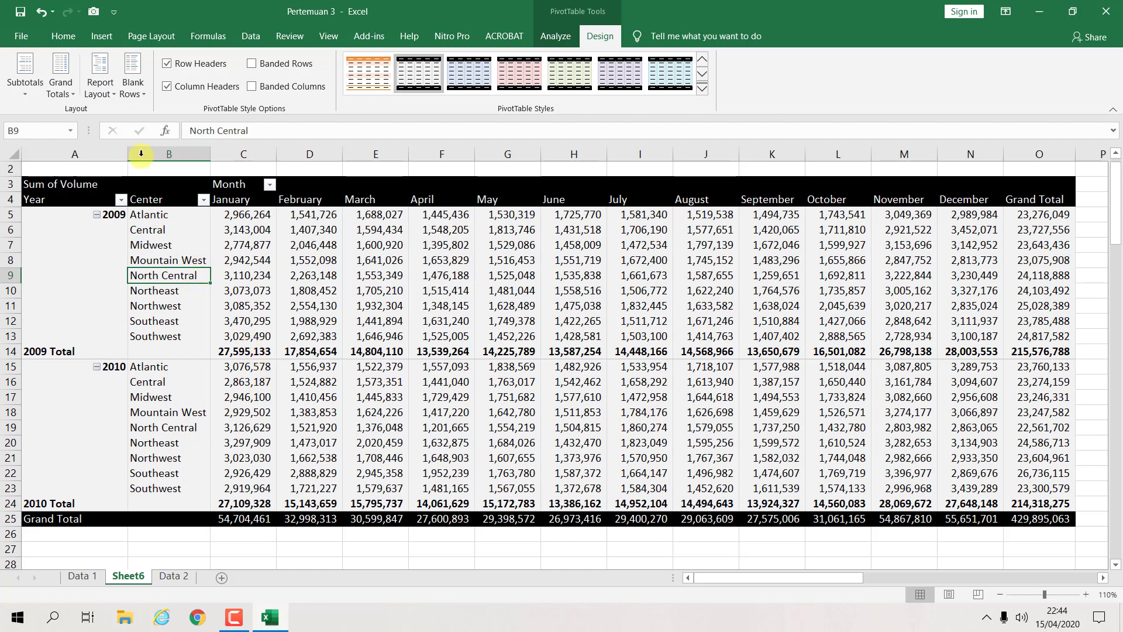
{"action": "left_click", "coordinate": [101, 87]}
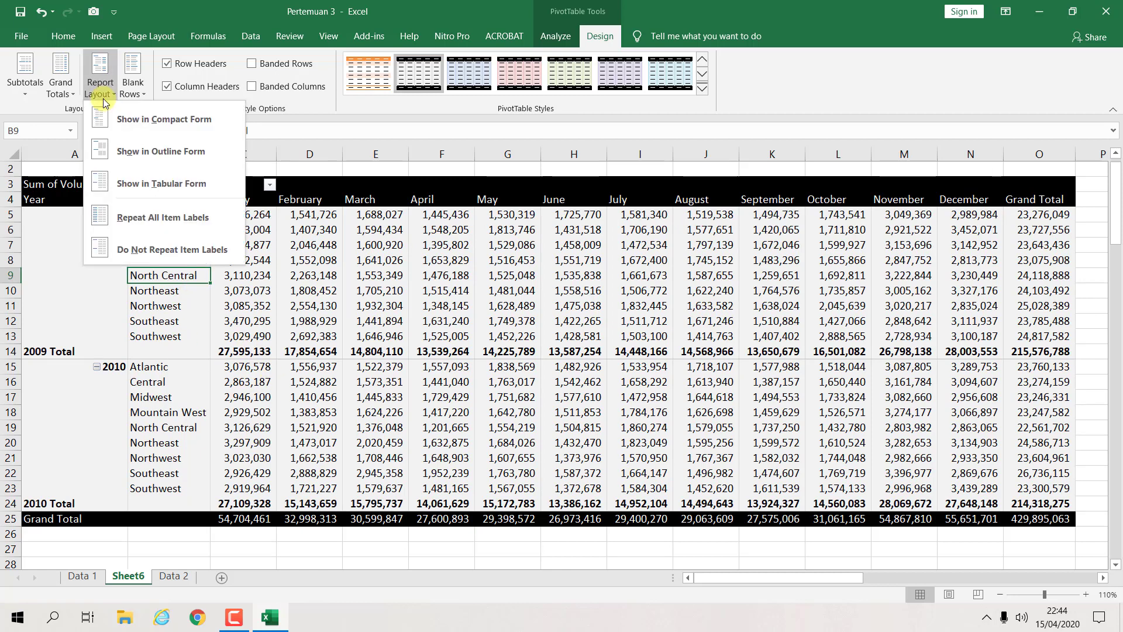
{"action": "left_click", "coordinate": [133, 216]}
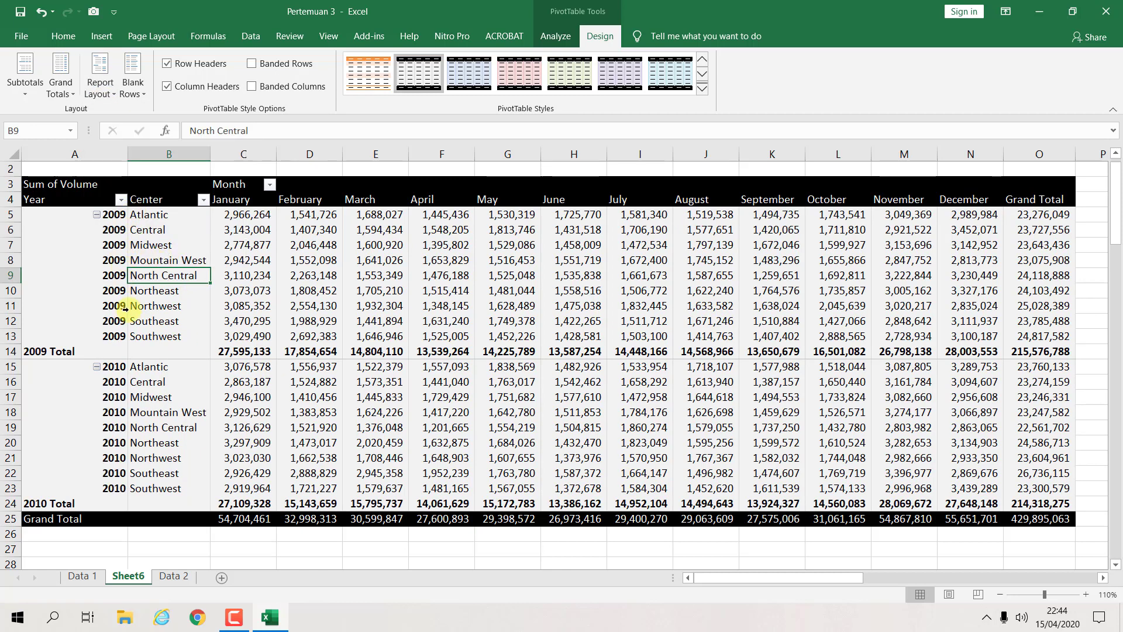
{"action": "left_click", "coordinate": [100, 88]}
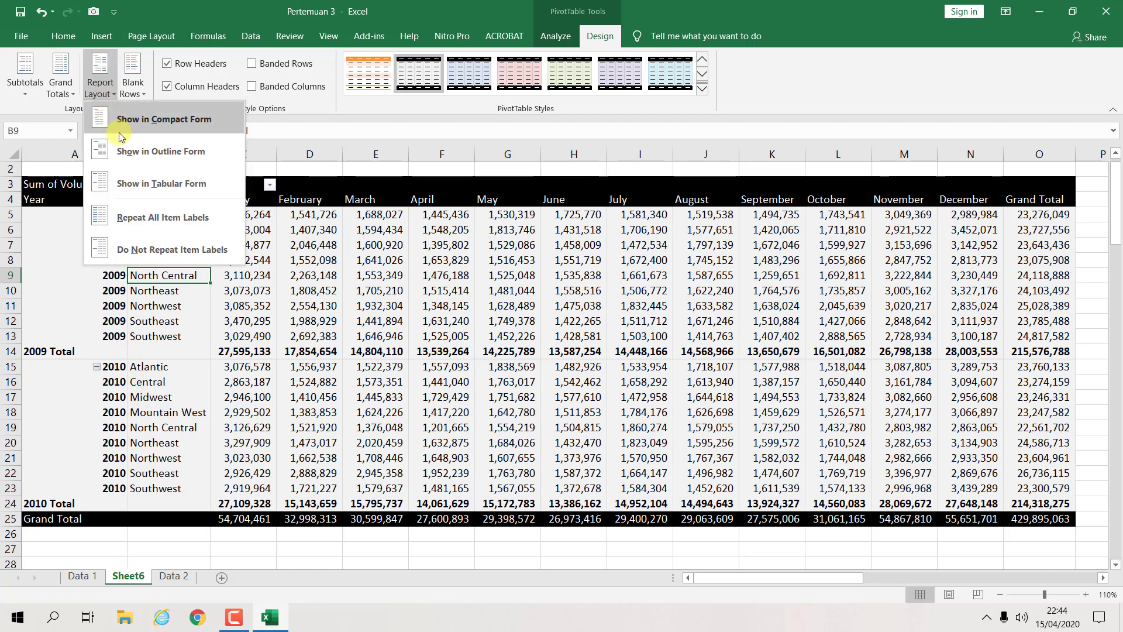
{"action": "left_click", "coordinate": [146, 251]}
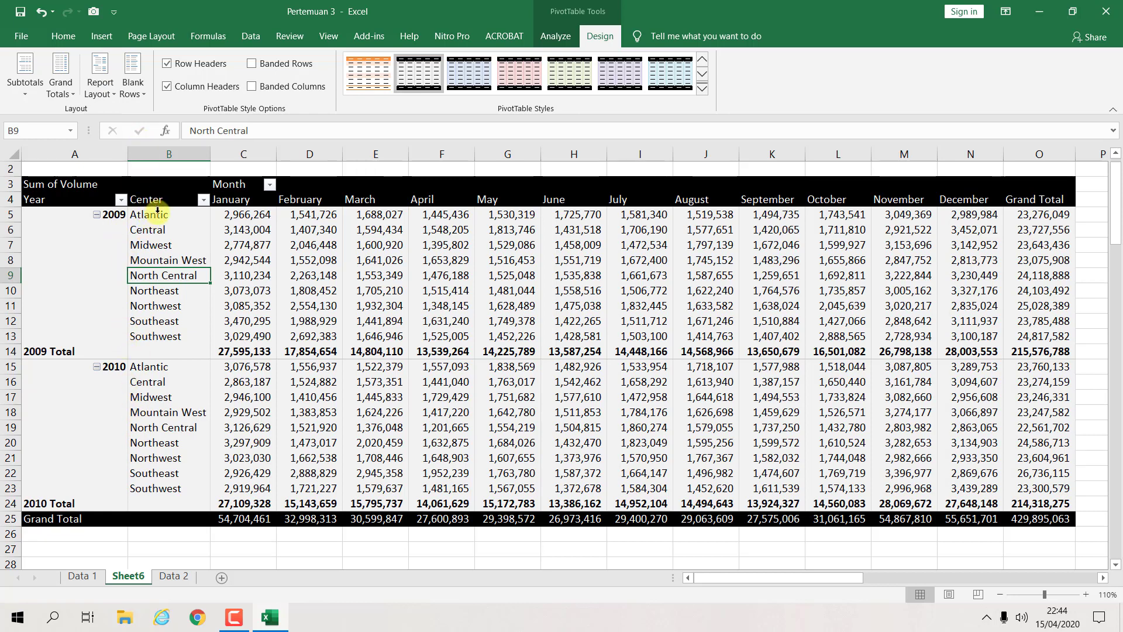
Settle on tabular form, with Year and Center in separate columns and bold year Total rows
{"action": "left_click", "coordinate": [328, 322]}
{"action": "left_click", "coordinate": [339, 335]}
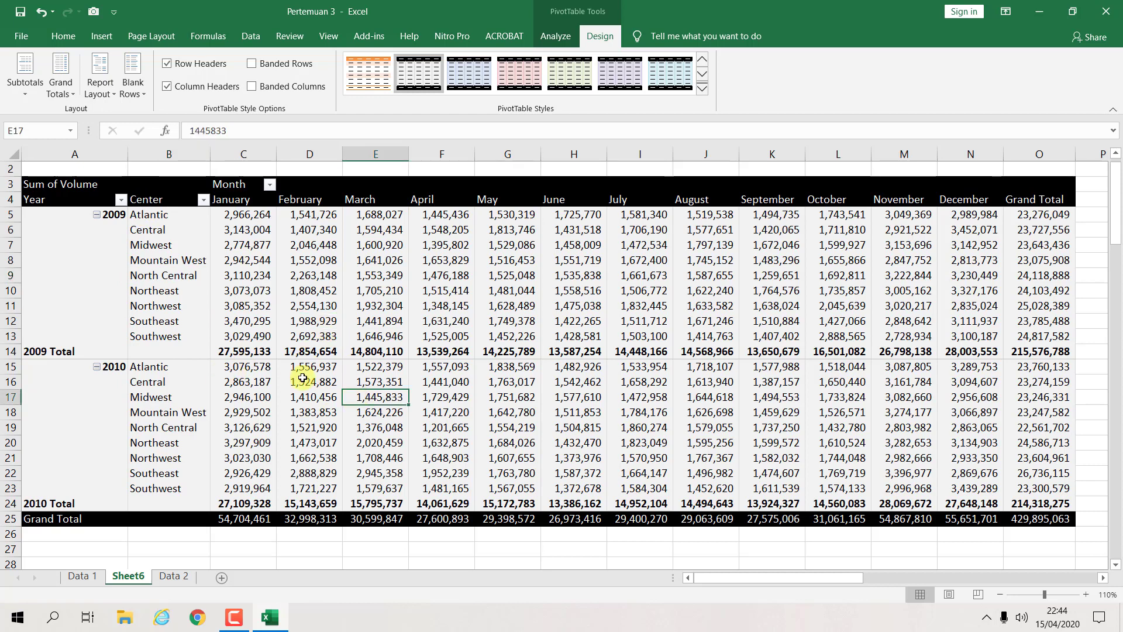
{"action": "left_click", "coordinate": [106, 103]}
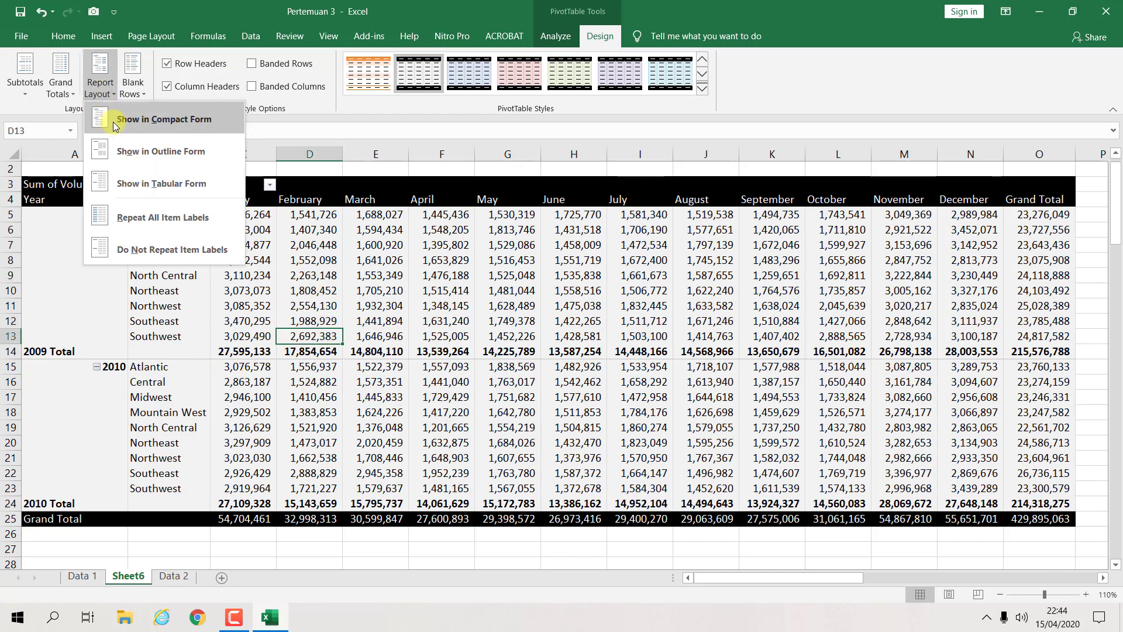
{"action": "left_click", "coordinate": [125, 187]}
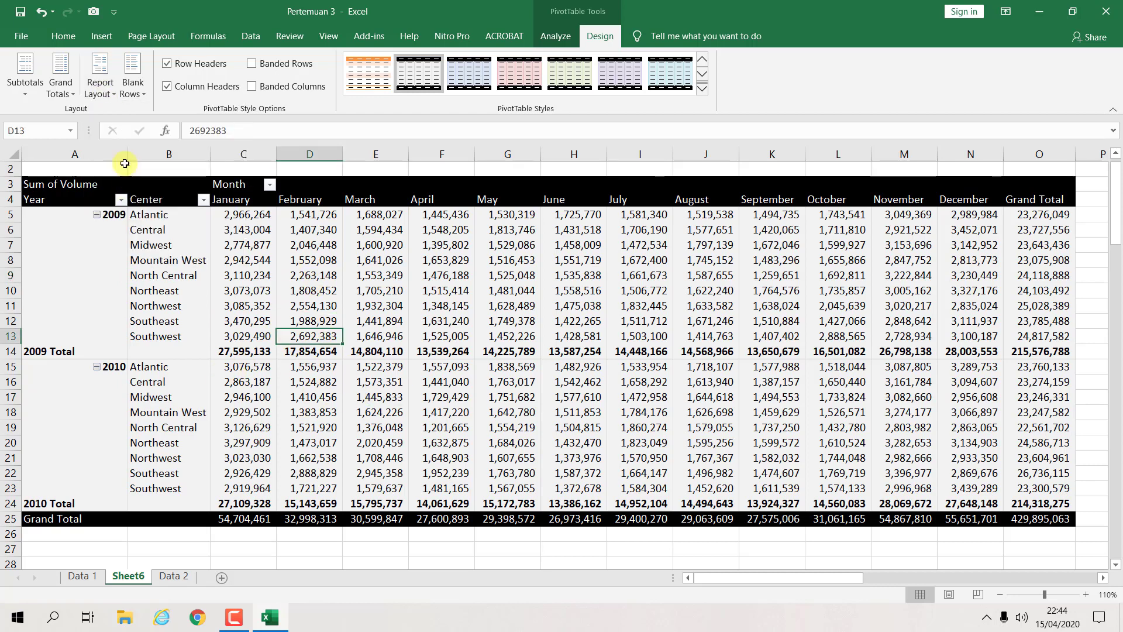
{"action": "left_click", "coordinate": [104, 94]}
{"action": "left_click", "coordinate": [135, 154]}
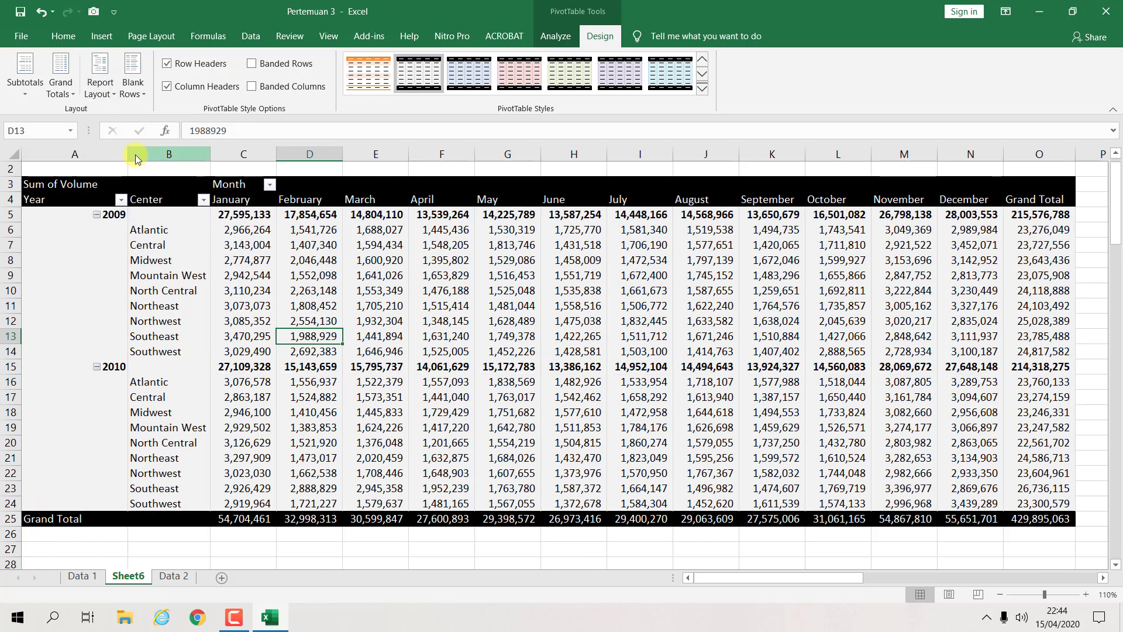
{"action": "left_click", "coordinate": [100, 97]}
{"action": "left_click", "coordinate": [125, 183]}
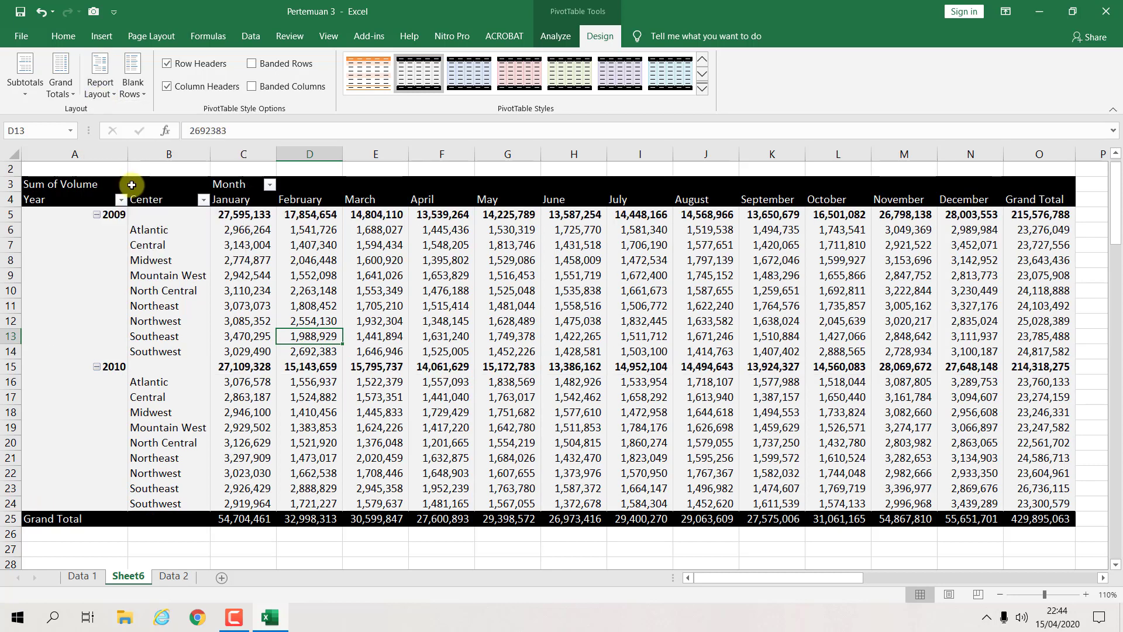
{"action": "left_click", "coordinate": [443, 316]}
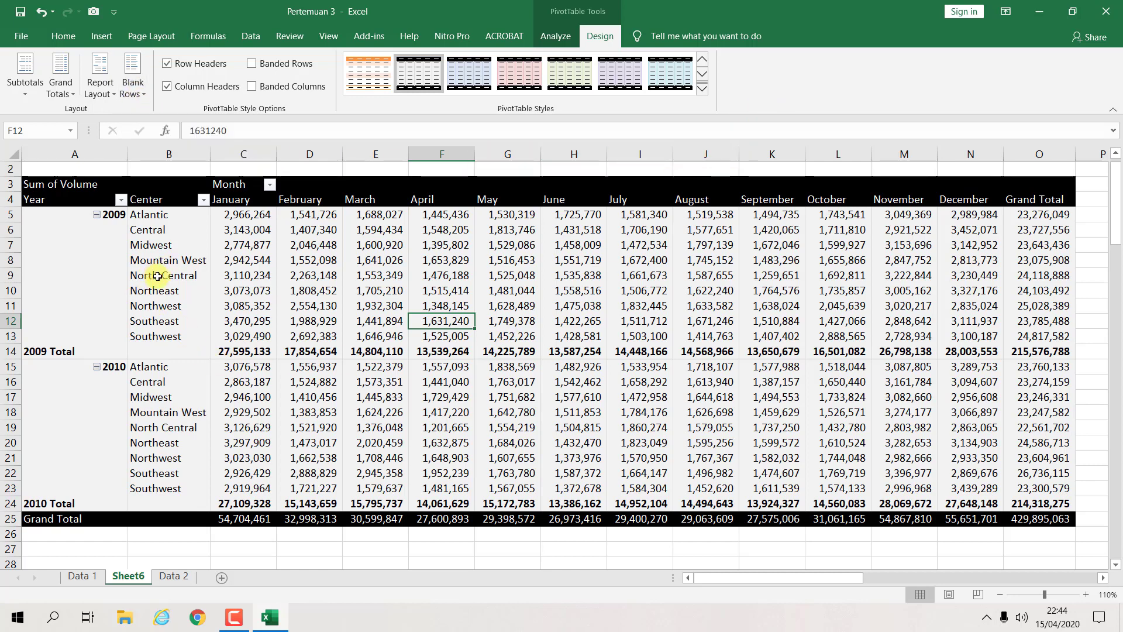
{"action": "left_click", "coordinate": [176, 279]}
{"action": "left_click", "coordinate": [201, 446]}
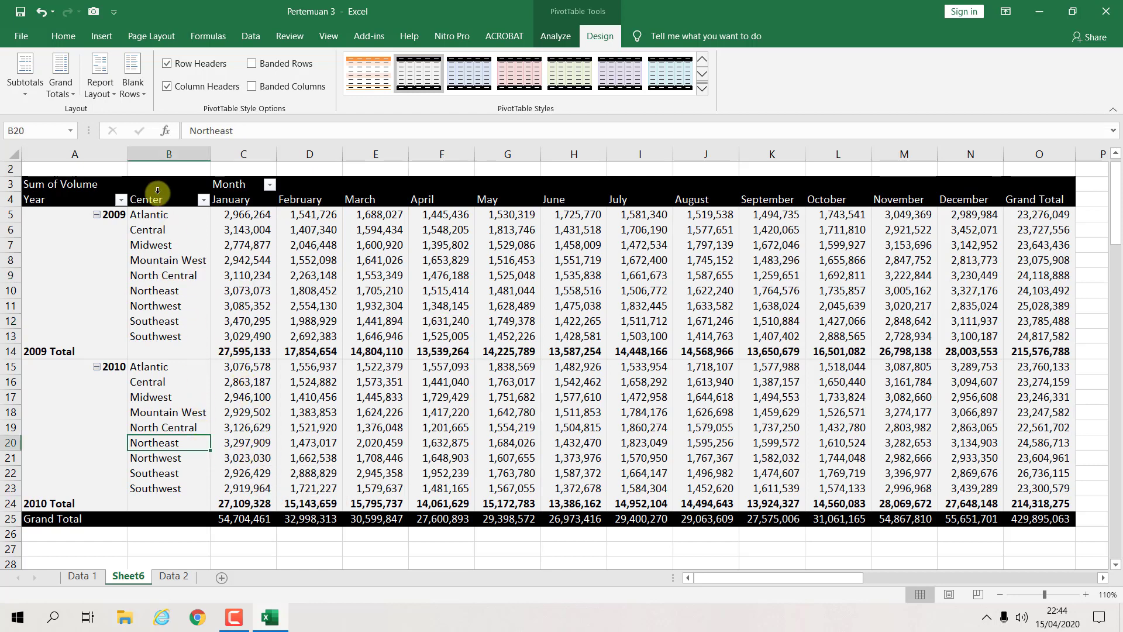
Insert a blank line after each year group, removing it once and then reinserting it
{"action": "left_click", "coordinate": [144, 99]}
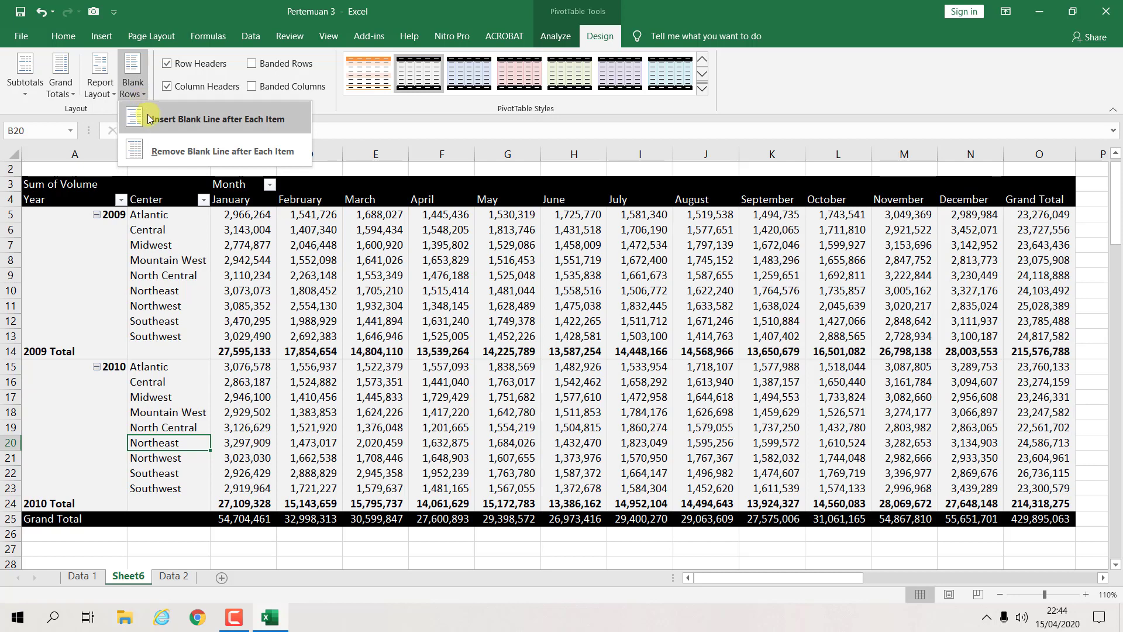
{"action": "left_click", "coordinate": [149, 120]}
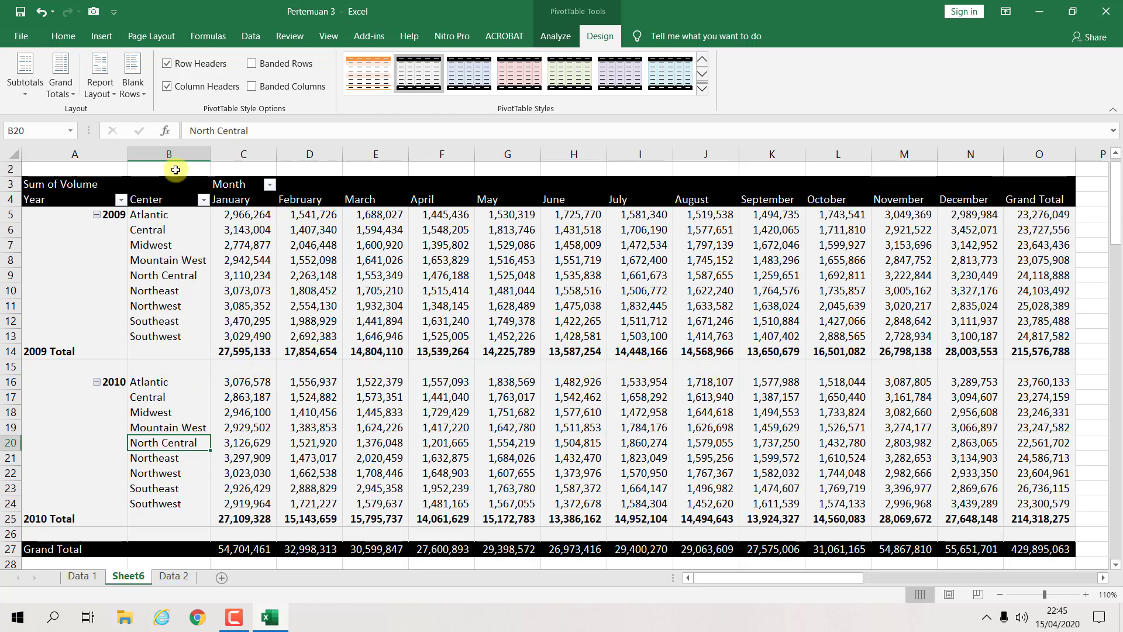
{"action": "left_click", "coordinate": [138, 93]}
{"action": "left_click", "coordinate": [157, 153]}
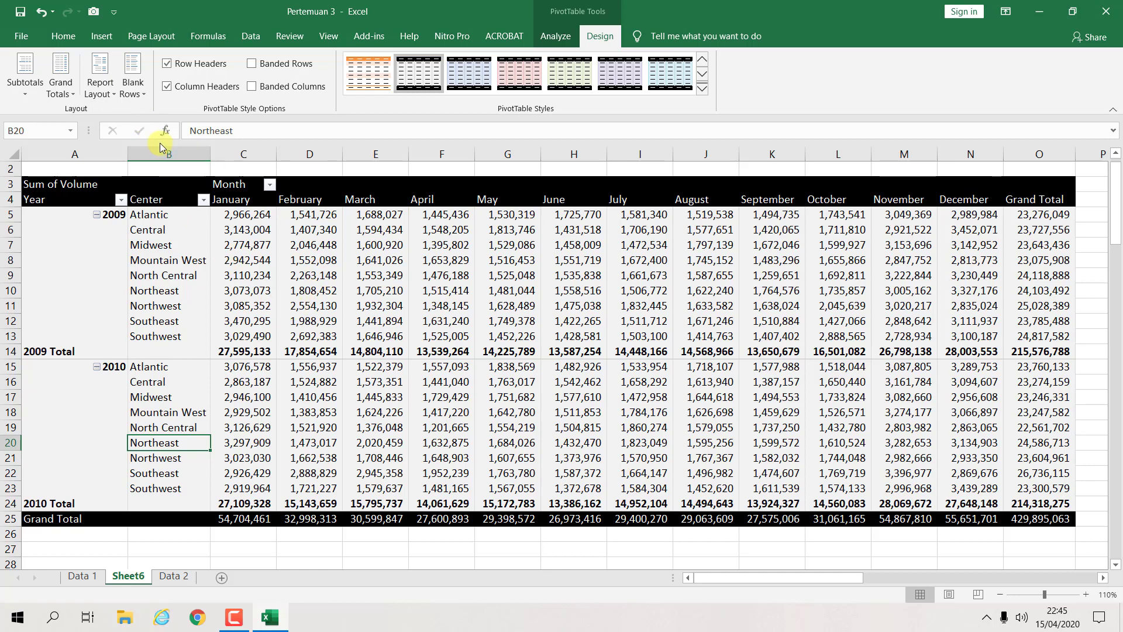
{"action": "left_click", "coordinate": [141, 95]}
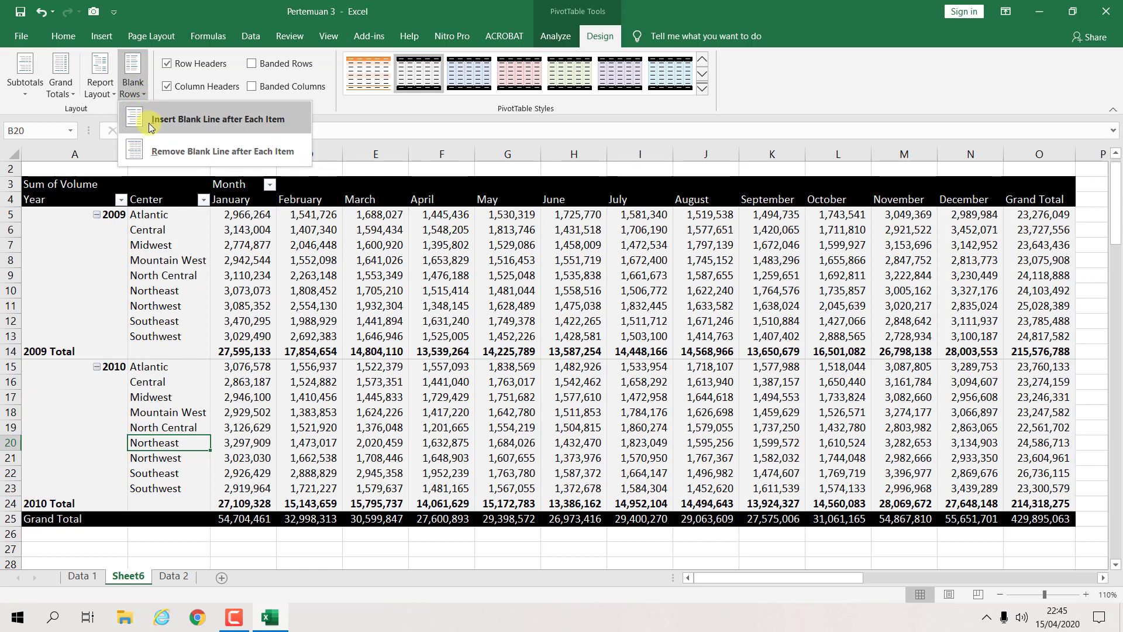
{"action": "left_click", "coordinate": [148, 123]}
Select the 2009 Northwest March volume (1,932,304) and review the spaced-out PivotTable
{"action": "left_click", "coordinate": [381, 305]}
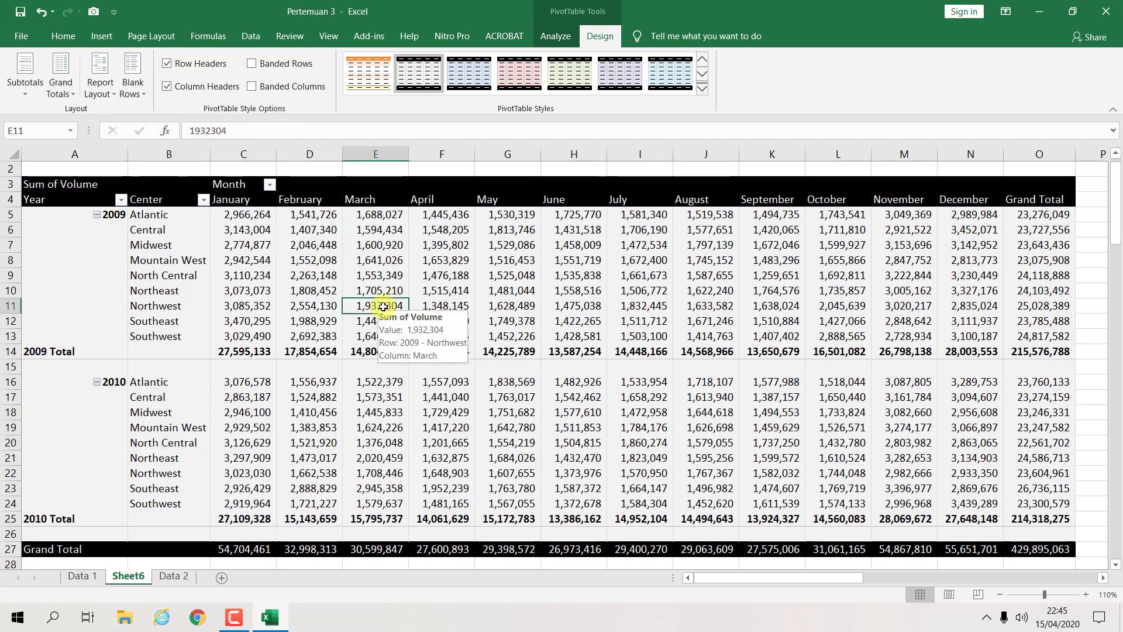
{"action": "scroll", "coordinate": [381, 305], "scroll_direction": "down", "scroll_amount": 1}
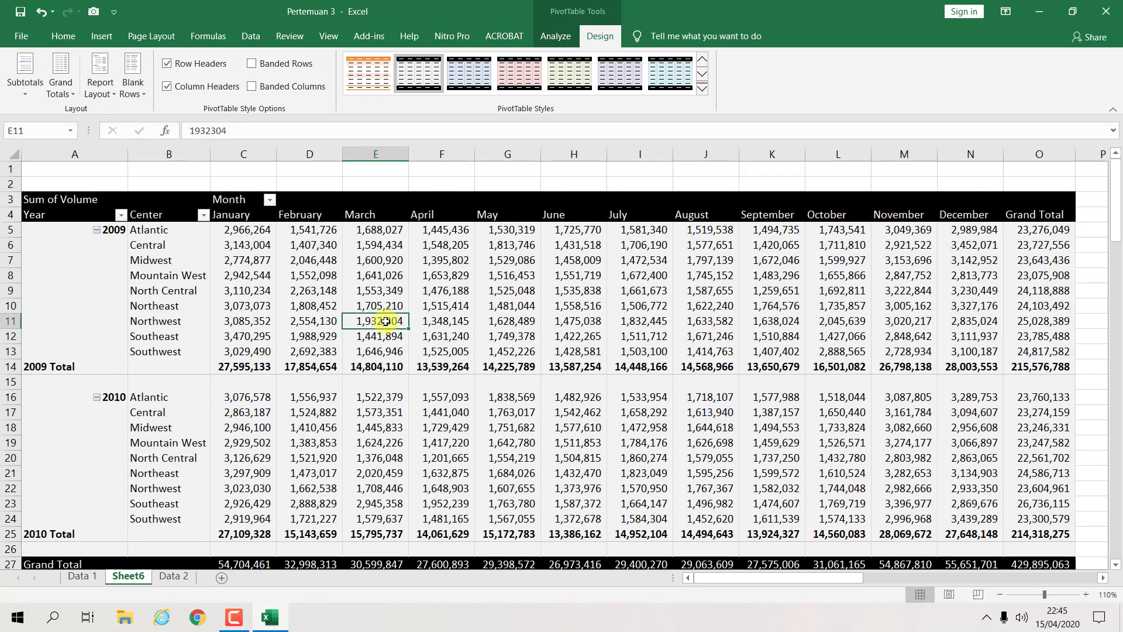
{"action": "scroll", "coordinate": [385, 322], "scroll_direction": "up", "scroll_amount": 1}
{"action": "scroll", "coordinate": [385, 322], "scroll_direction": "down", "scroll_amount": 1}
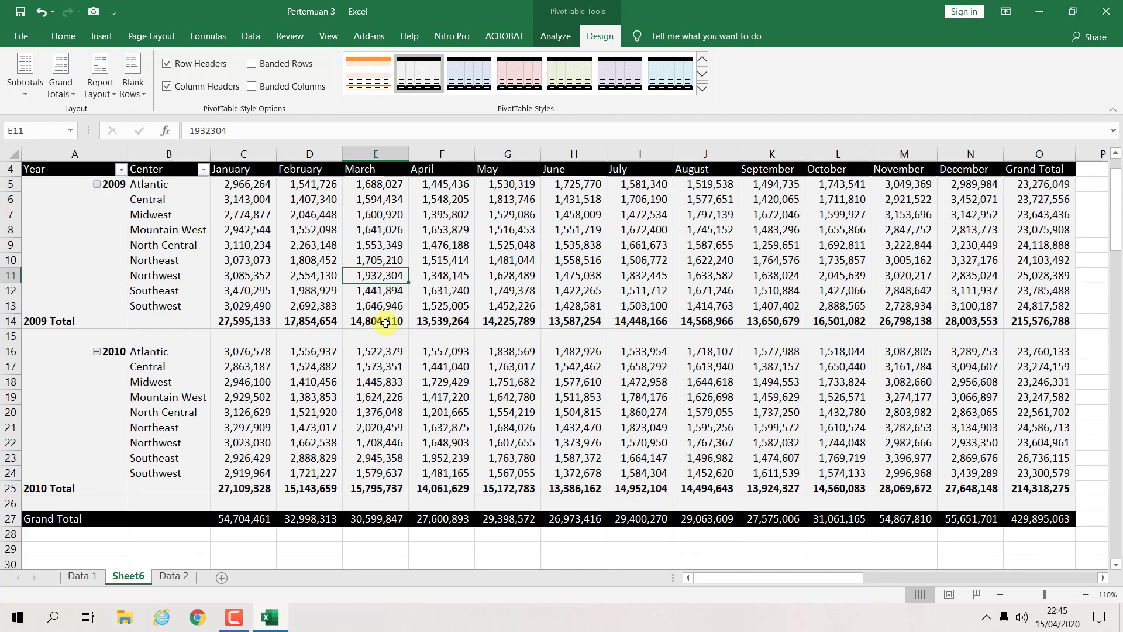
{"action": "scroll", "coordinate": [385, 322], "scroll_direction": "up", "scroll_amount": 1}
{"action": "scroll", "coordinate": [386, 324], "scroll_direction": "down", "scroll_amount": 1}
{"action": "scroll", "coordinate": [385, 325], "scroll_direction": "up", "scroll_amount": 1}
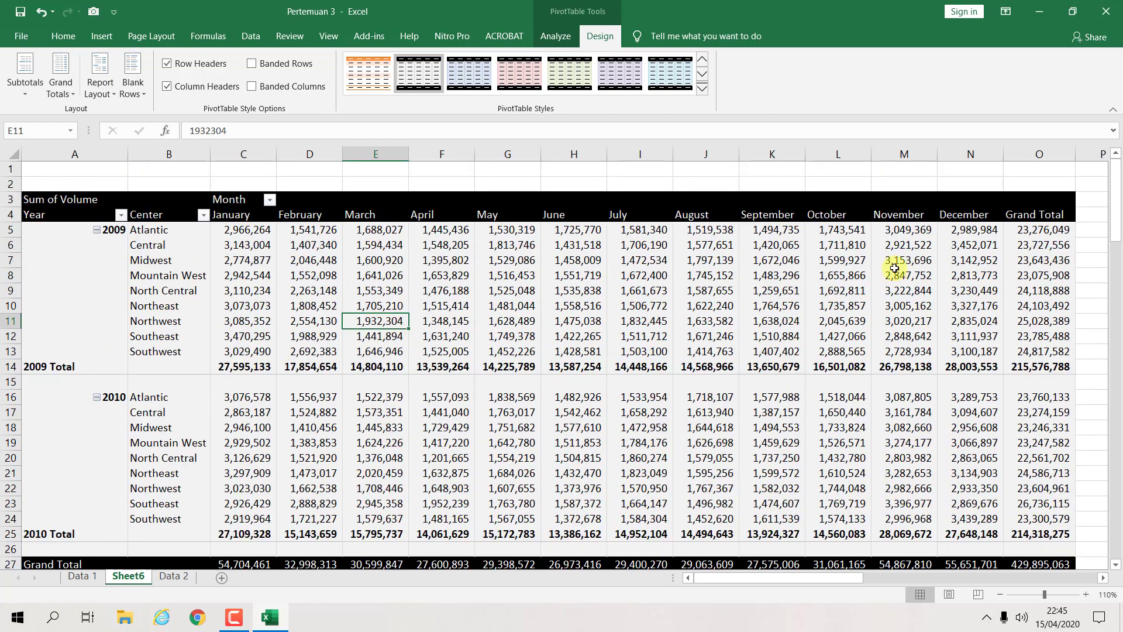
{"action": "left_click_drag", "start_coordinate": [1116, 214], "coordinate": [1009, 256]}
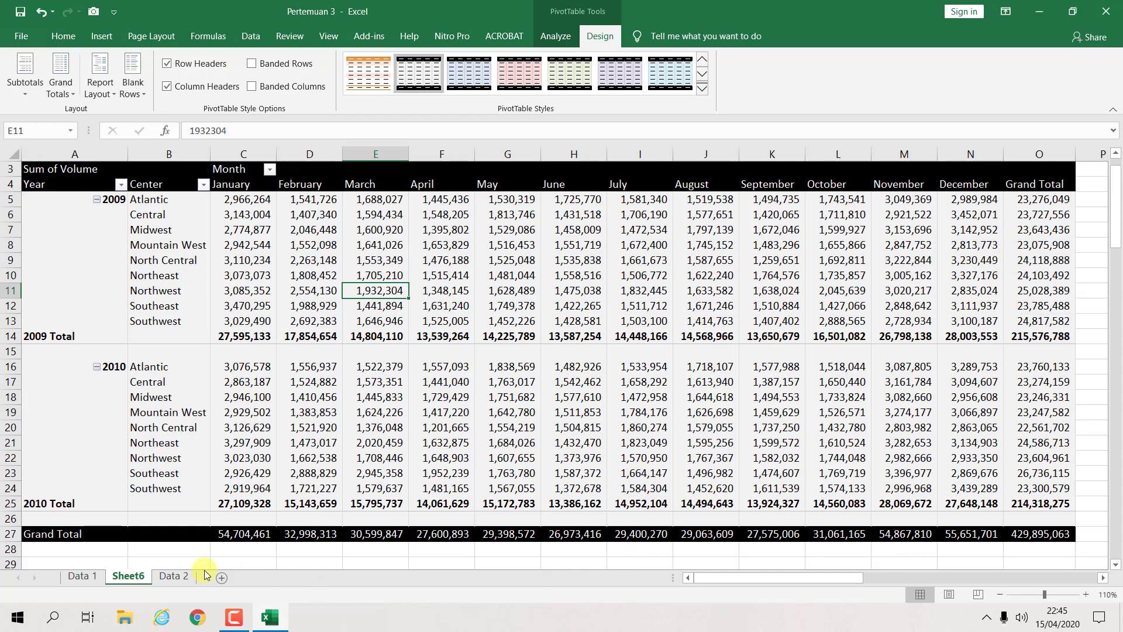
Rename the Sheet6 tab to 'Analisis 1' and move it after Data 2
{"action": "double_click", "coordinate": [128, 576]}
{"action": "type", "text": "A"}
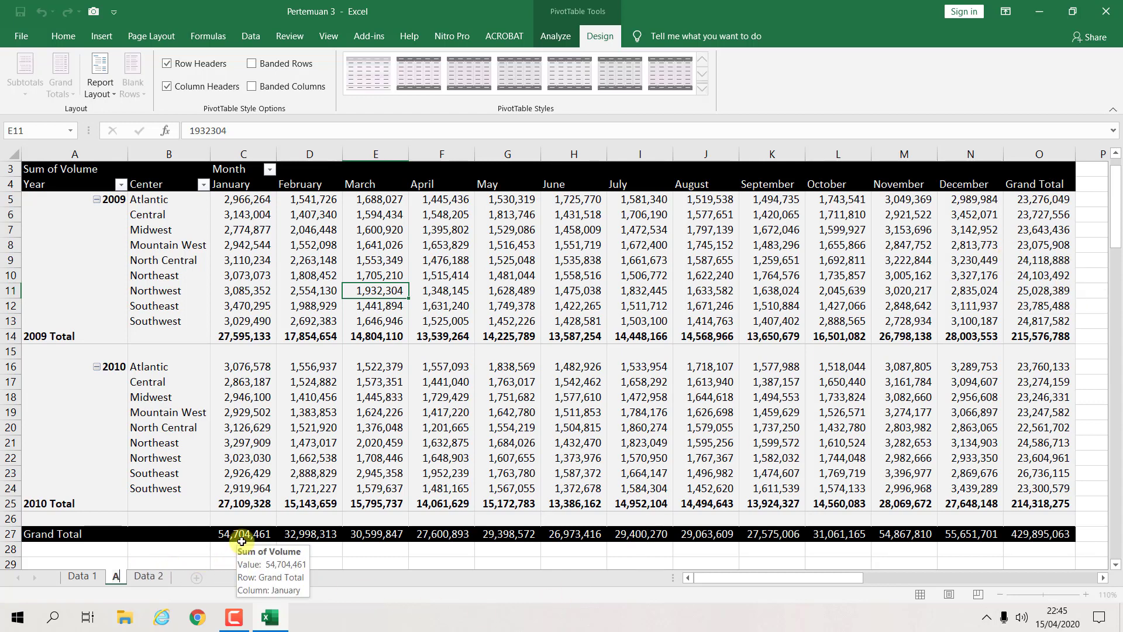
{"action": "type", "text": "nalisis 1"}
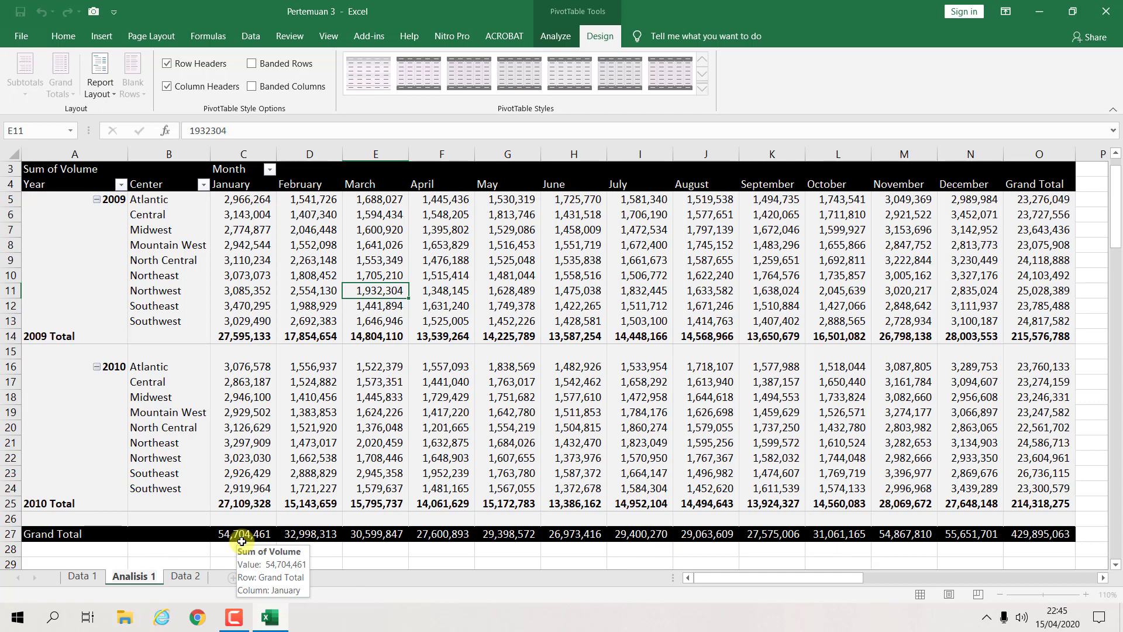
{"action": "left_click", "coordinate": [301, 517]}
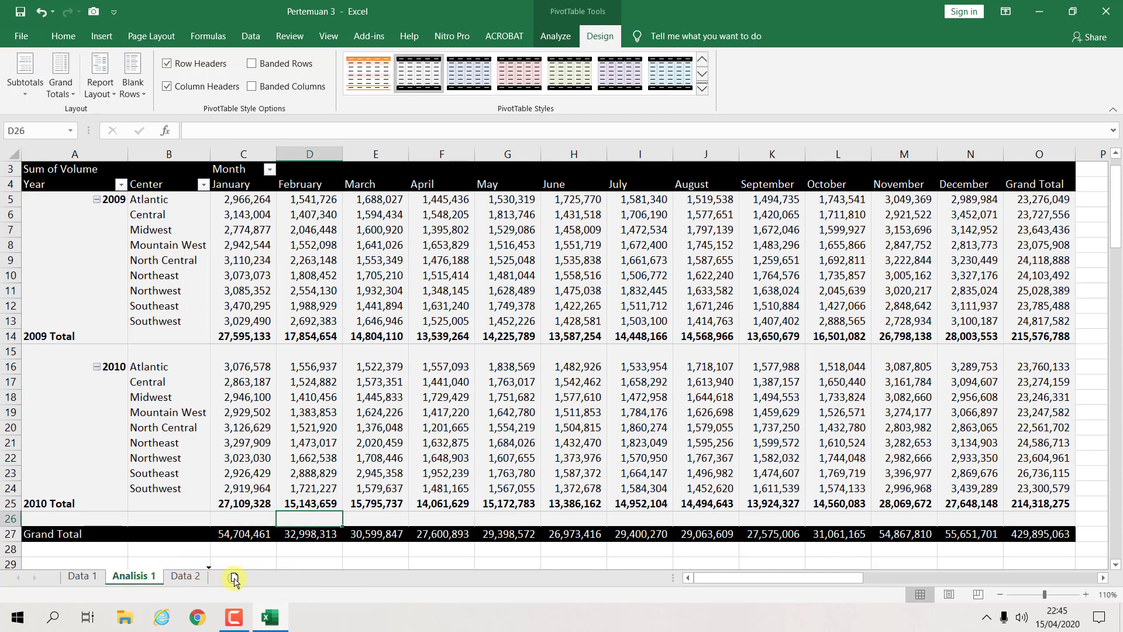
{"action": "left_click_drag", "start_coordinate": [234, 578], "coordinate": [232, 578]}
Check the Data 1 and Data 2 sheets, then return to the Analisis 1 PivotTable
{"action": "left_click", "coordinate": [82, 578]}
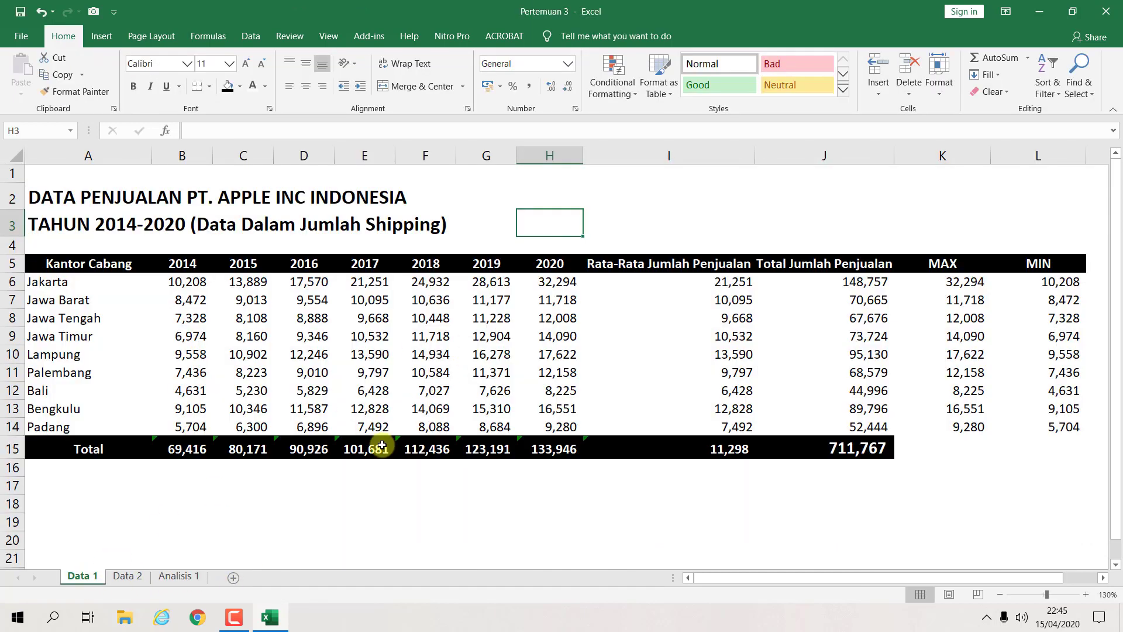
{"action": "left_click", "coordinate": [128, 576]}
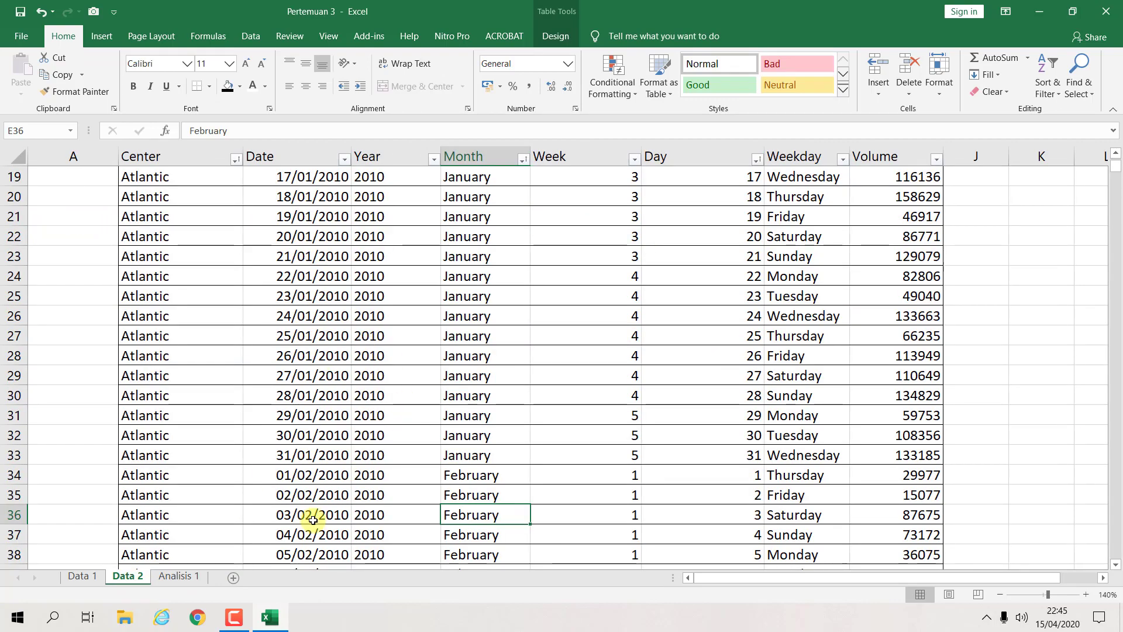
{"action": "left_click", "coordinate": [177, 576]}
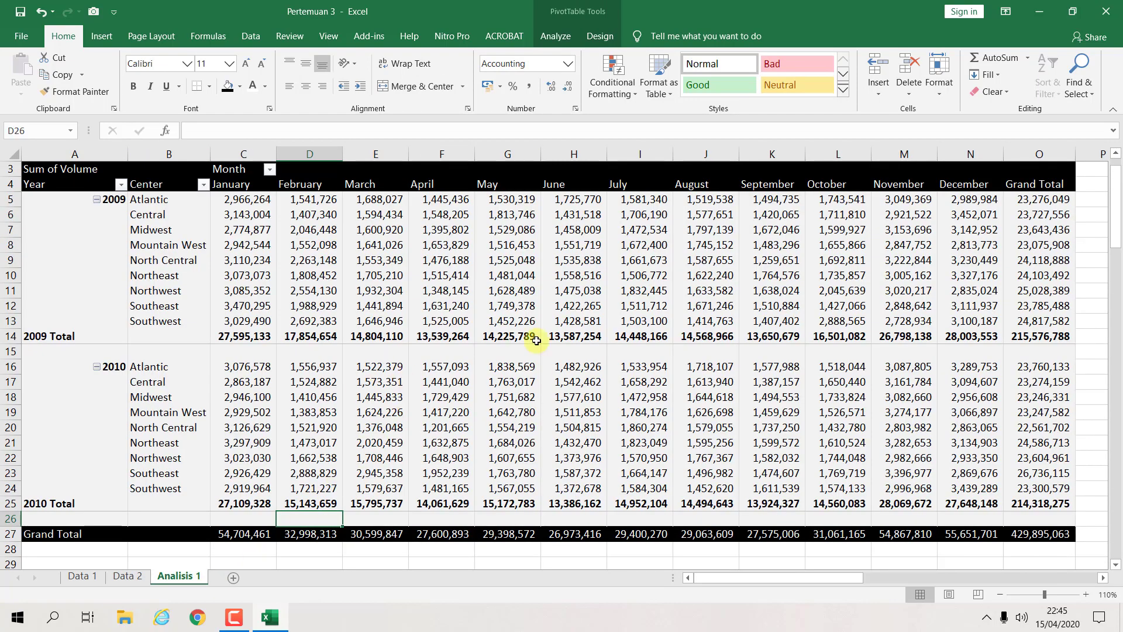
{"action": "left_click", "coordinate": [146, 577]}
{"action": "left_click", "coordinate": [181, 577]}
{"action": "scroll", "coordinate": [500, 324], "scroll_direction": "up", "scroll_amount": 1}
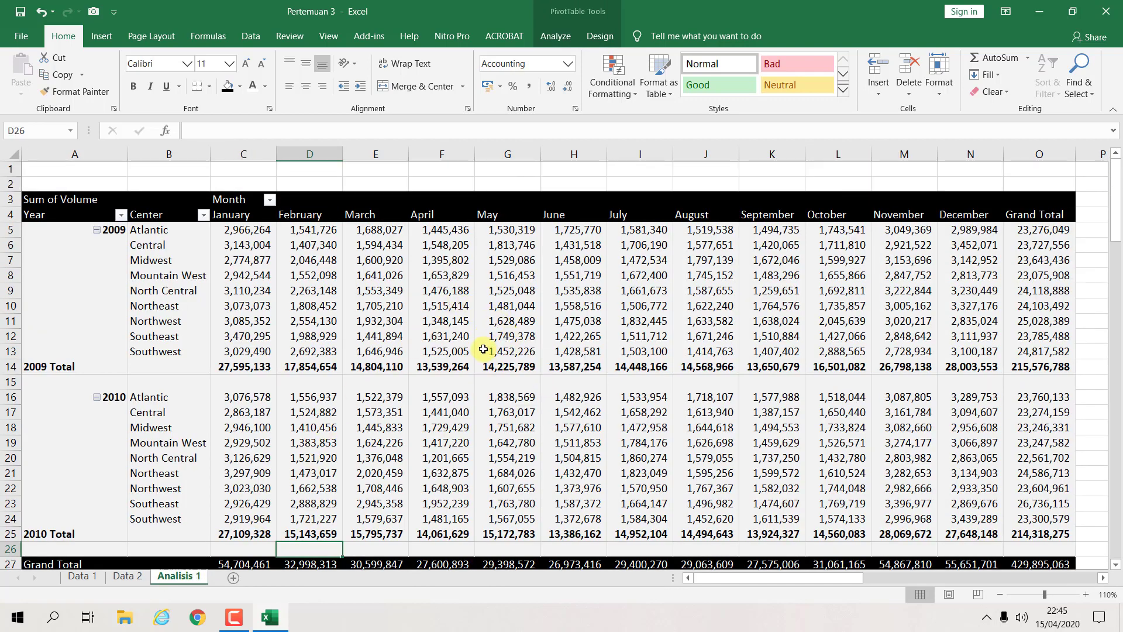
{"action": "scroll", "coordinate": [483, 349], "scroll_direction": "down", "scroll_amount": 1}
{"action": "scroll", "coordinate": [426, 319], "scroll_direction": "up", "scroll_amount": 1}
{"action": "left_click", "coordinate": [100, 230]}
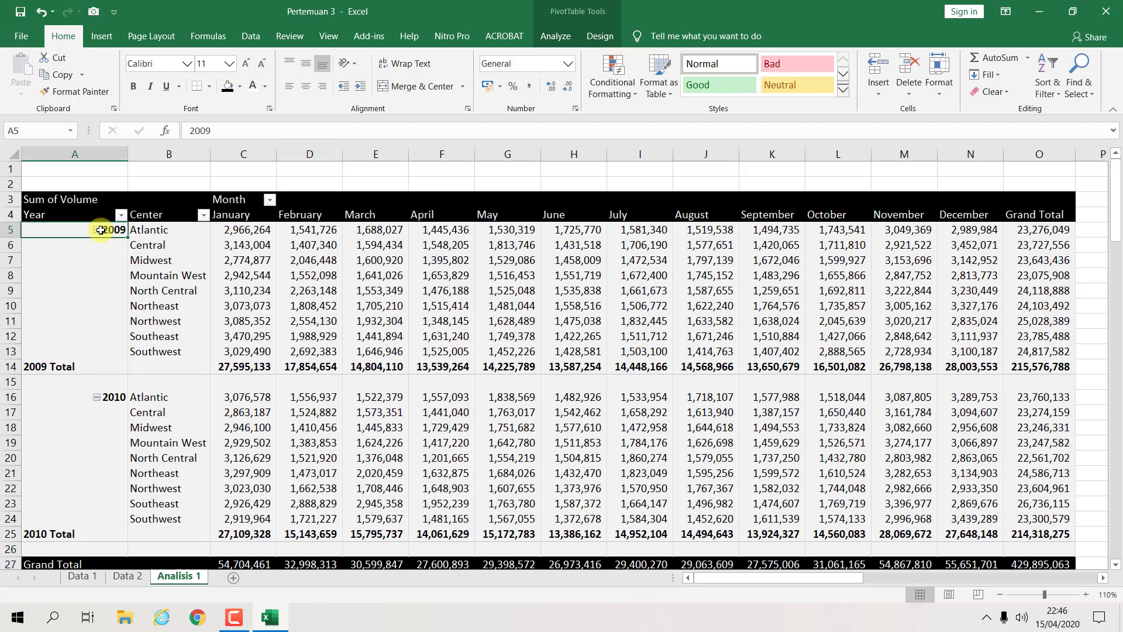
{"action": "left_click", "coordinate": [97, 230]}
{"action": "left_click", "coordinate": [97, 261]}
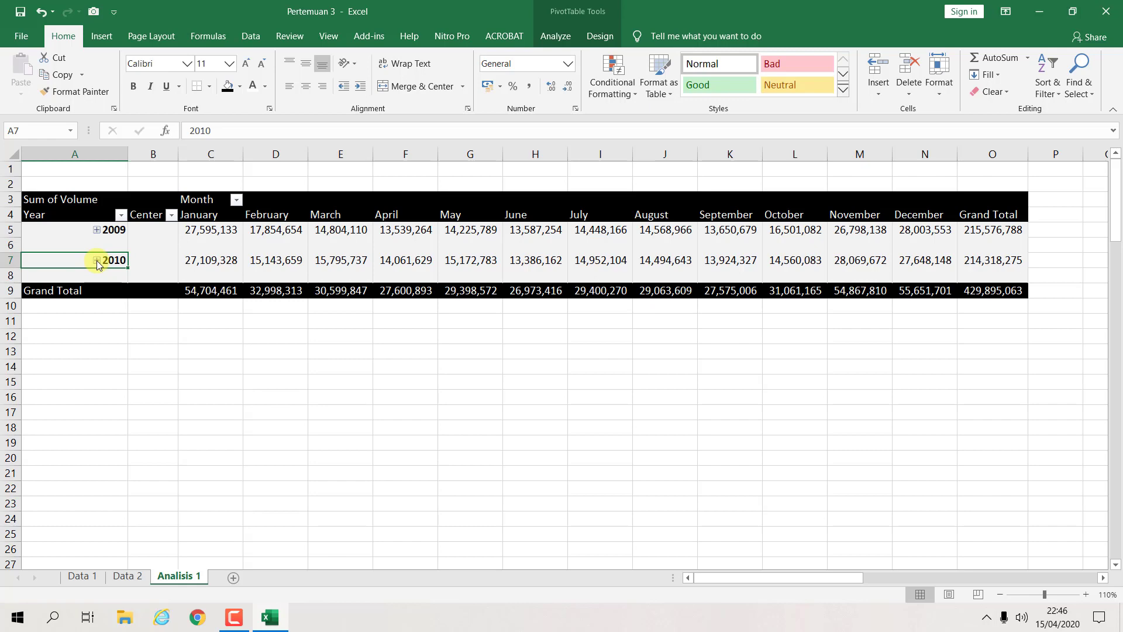
{"action": "left_click", "coordinate": [97, 230]}
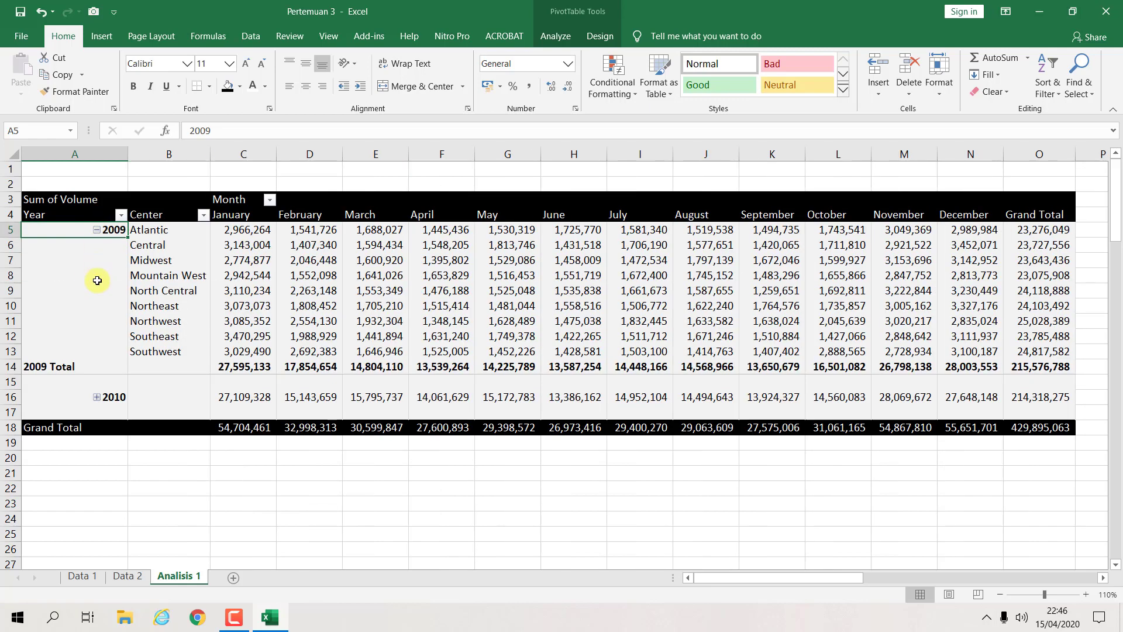
{"action": "left_click", "coordinate": [97, 397]}
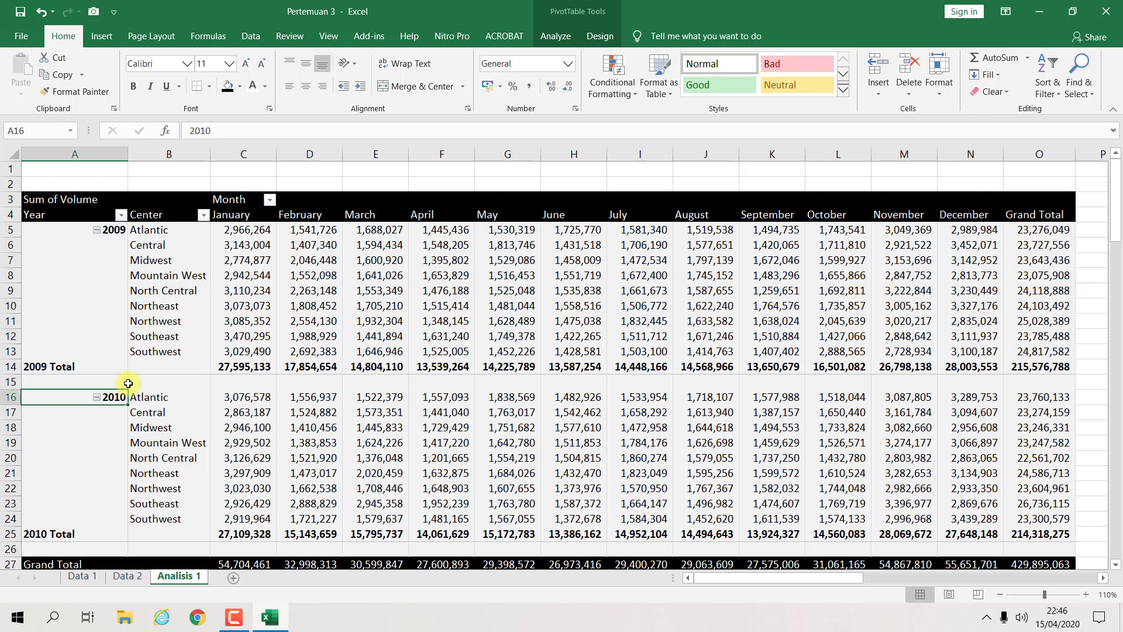
{"action": "left_click", "coordinate": [128, 576]}
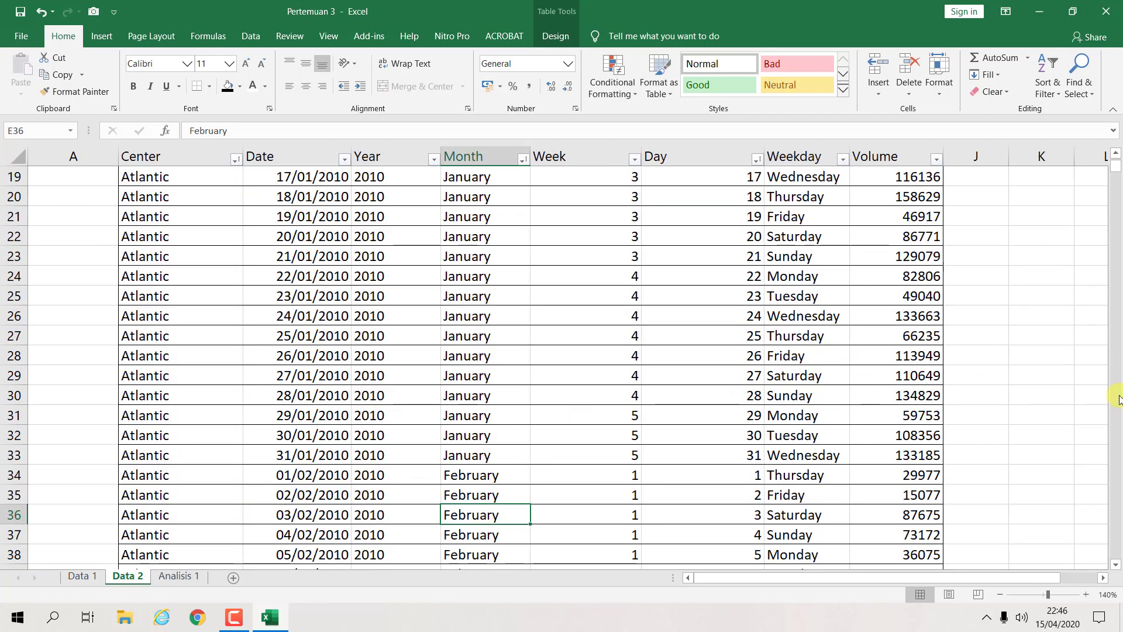
{"action": "scroll", "coordinate": [1114, 166], "scroll_direction": "up", "scroll_amount": 6}
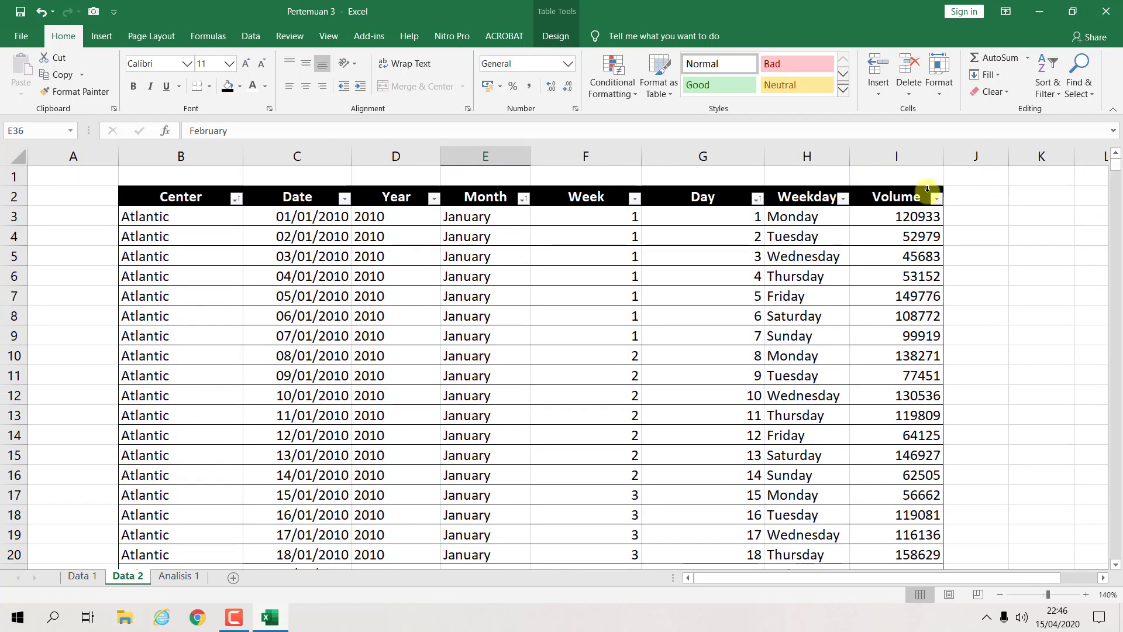
{"action": "left_click", "coordinate": [179, 576]}
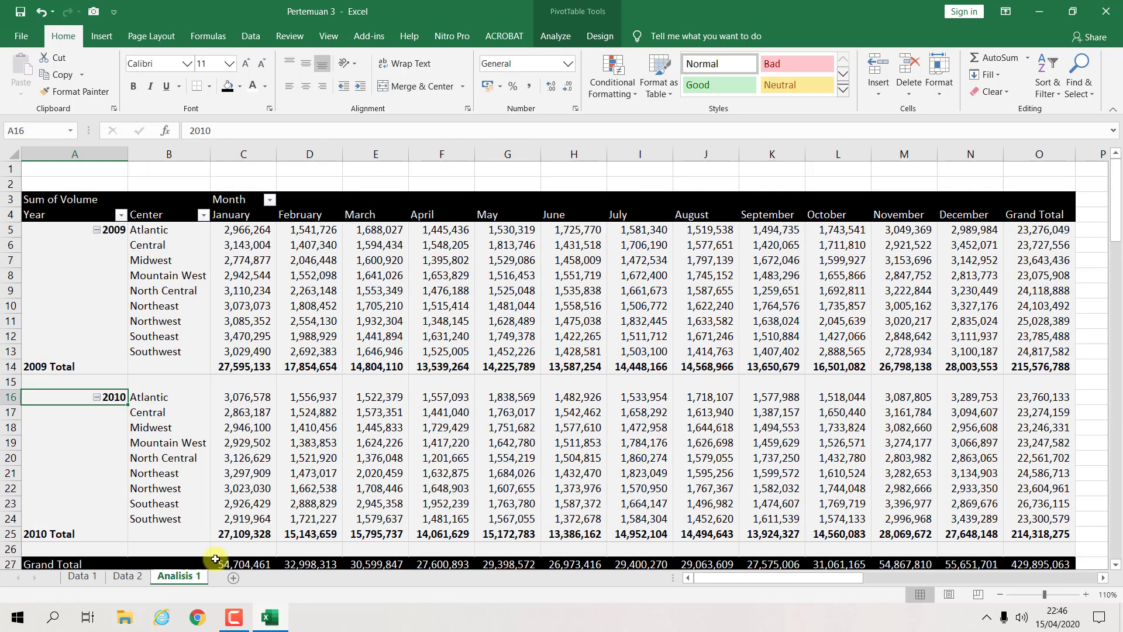
{"action": "left_click", "coordinate": [409, 433]}
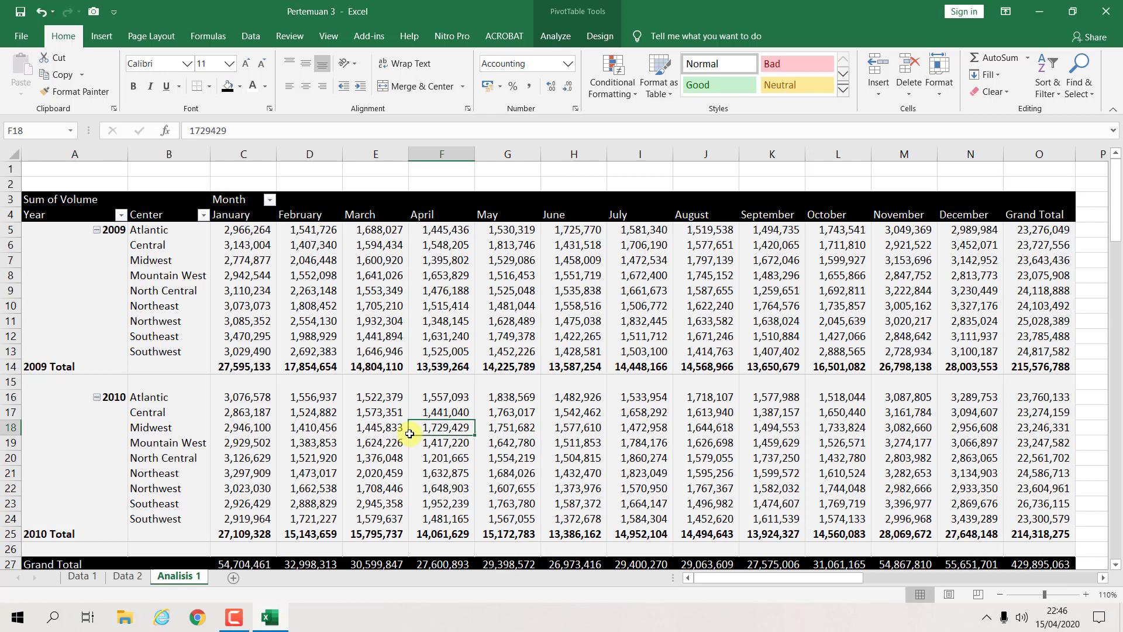